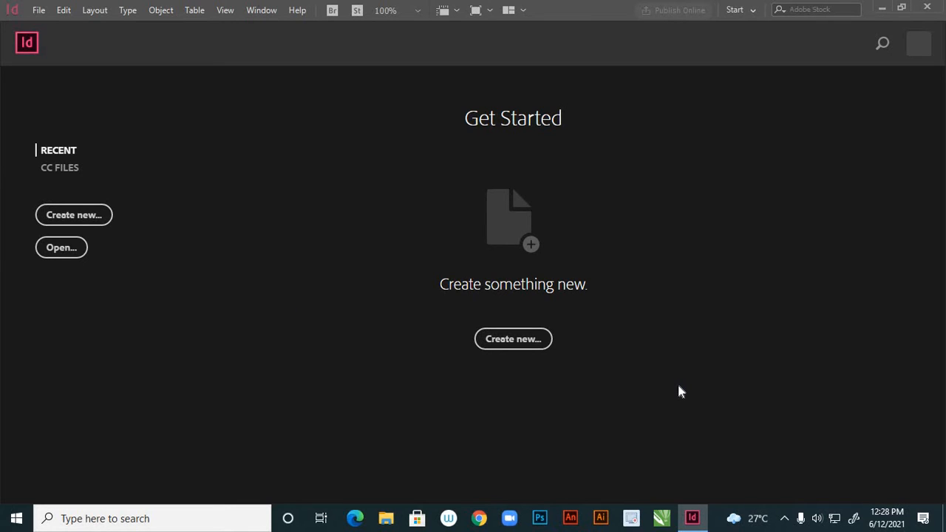
# Step: Create a new one-page portrait document of 210 x 297 mm and activate the Selection tool
pyautogui.click(93, 214)
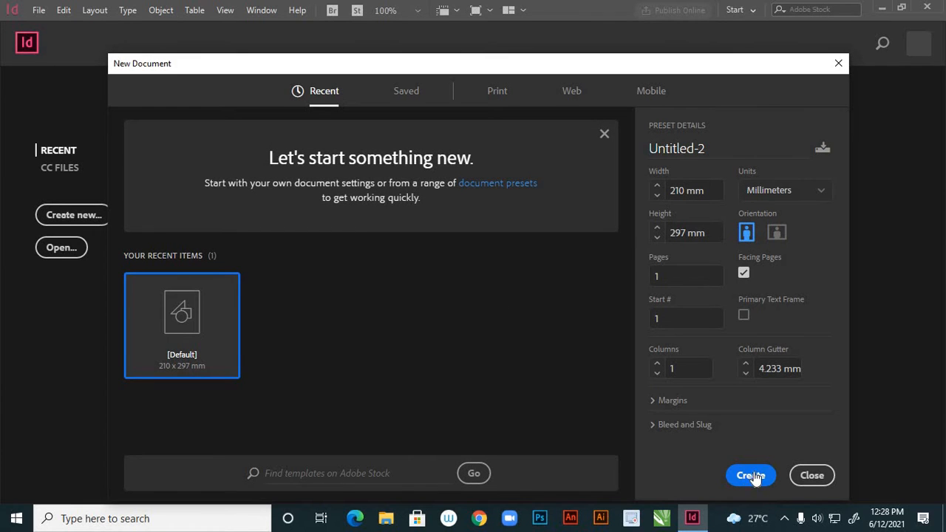
pyautogui.click(750, 475)
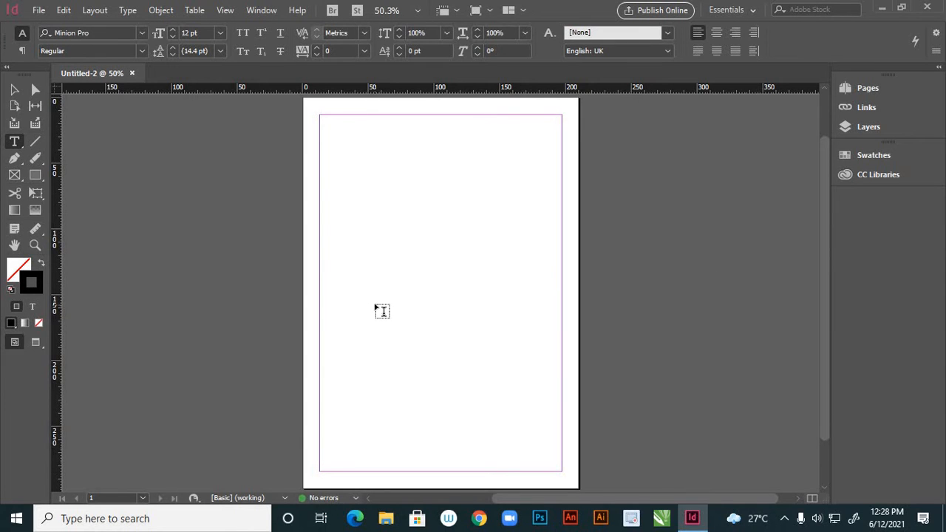
pyautogui.click(15, 90)
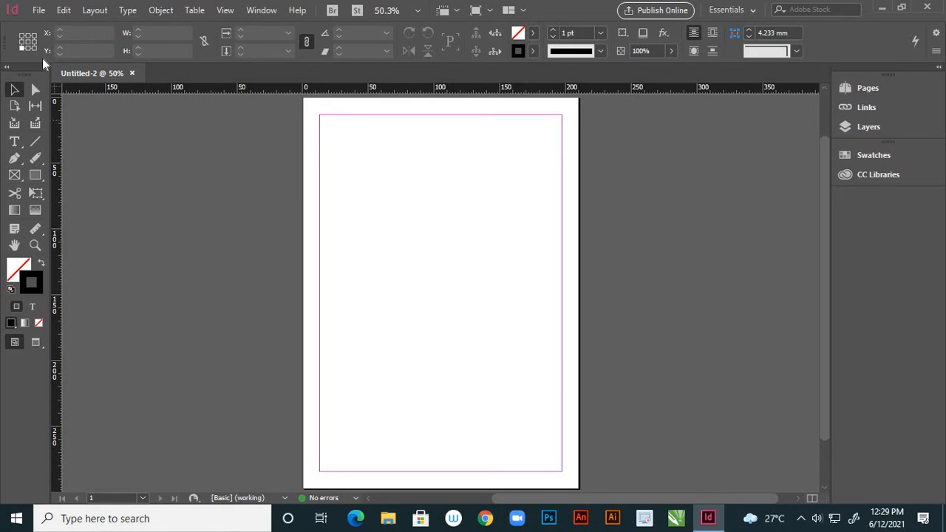
# Step: Examine which Pathfinder commands are offered for objects
pyautogui.click(161, 13)
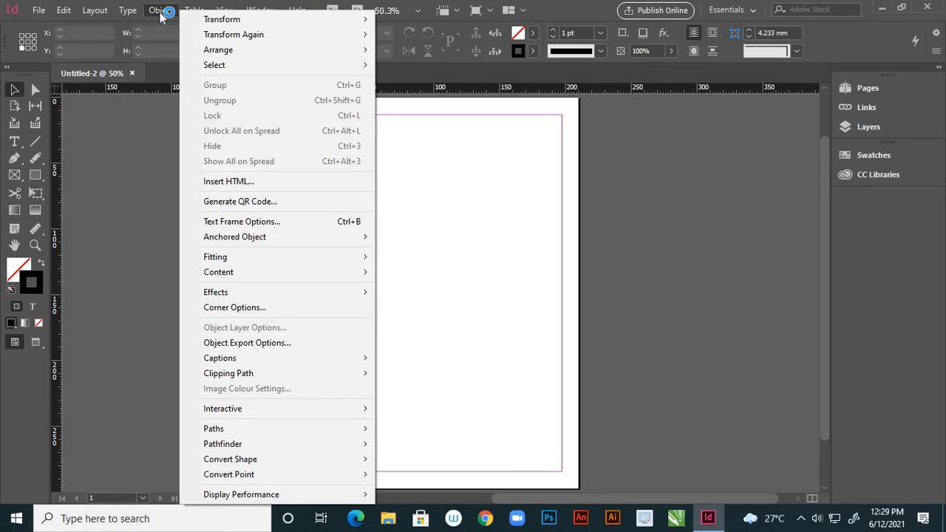
pyautogui.moveTo(360, 443)
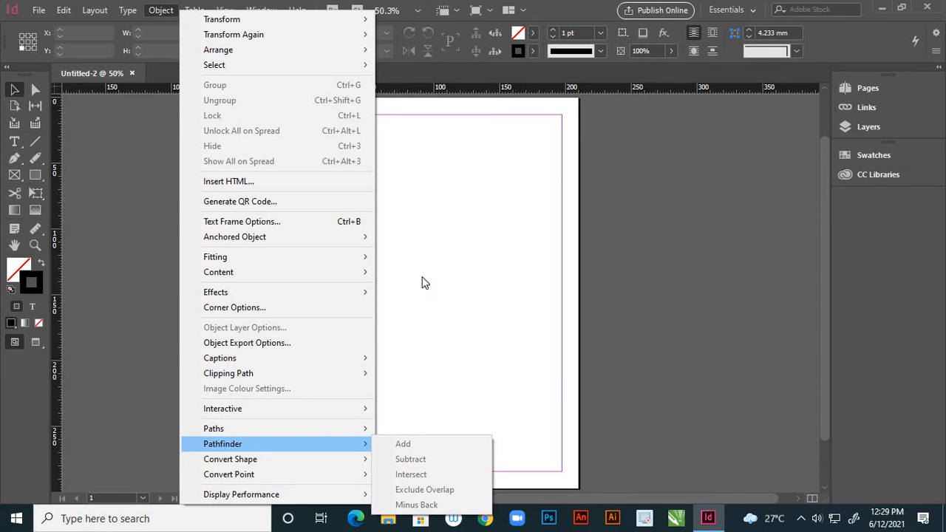
pyautogui.click(92, 167)
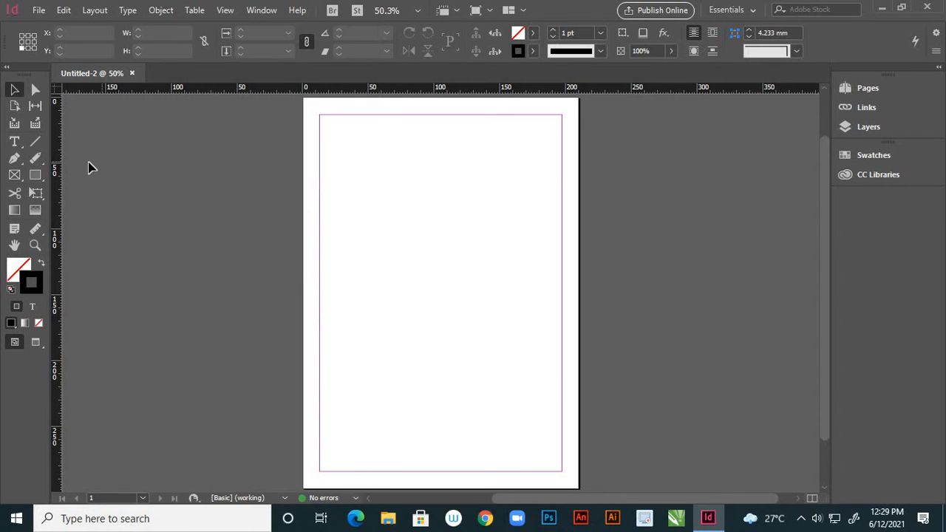
# Step: Draw a rectangle about 109 mm wide and 91 mm high in the lower middle of the page
pyautogui.click(38, 178)
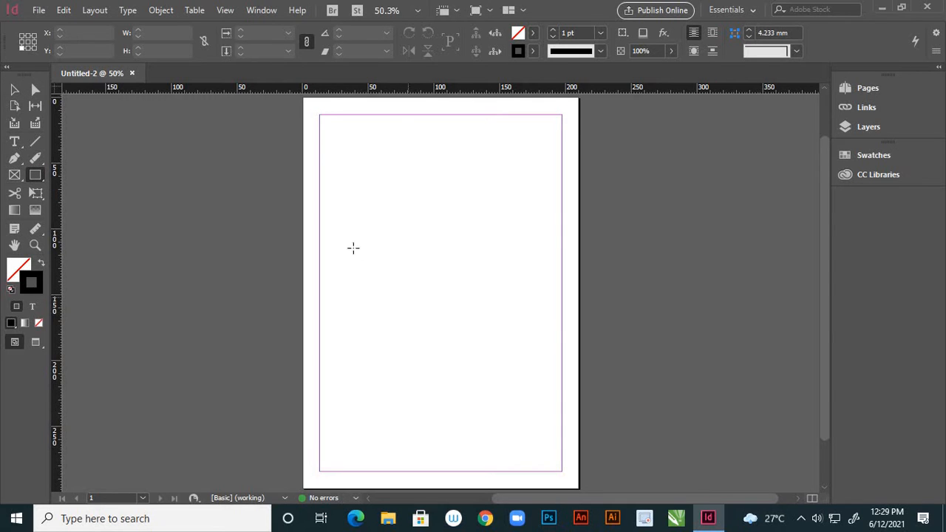
pyautogui.click(440, 321)
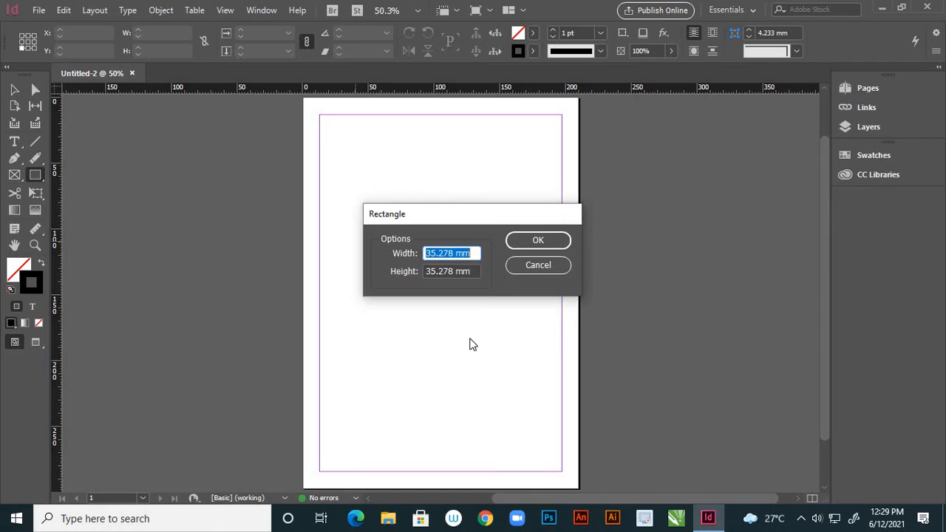
pyautogui.click(542, 264)
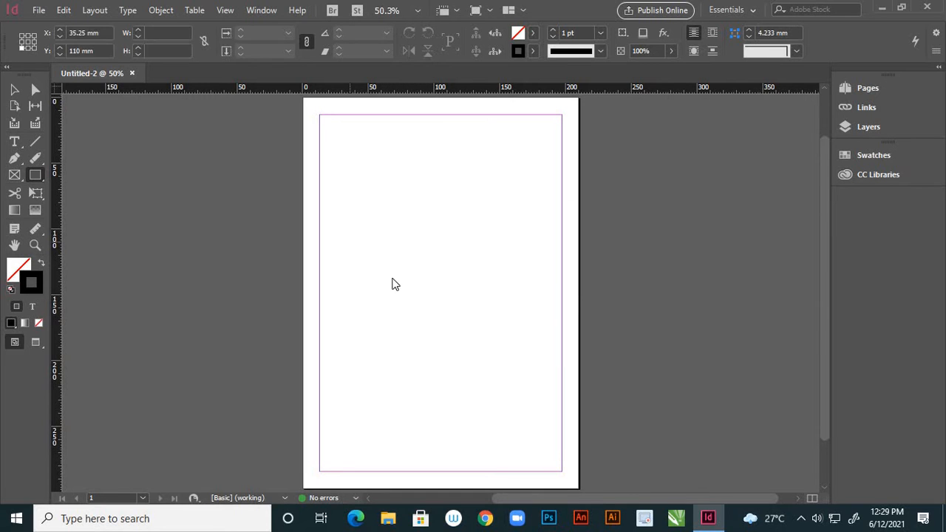
pyautogui.click(392, 281)
pyautogui.click(537, 266)
pyautogui.moveTo(397, 262); pyautogui.dragTo(540, 385)
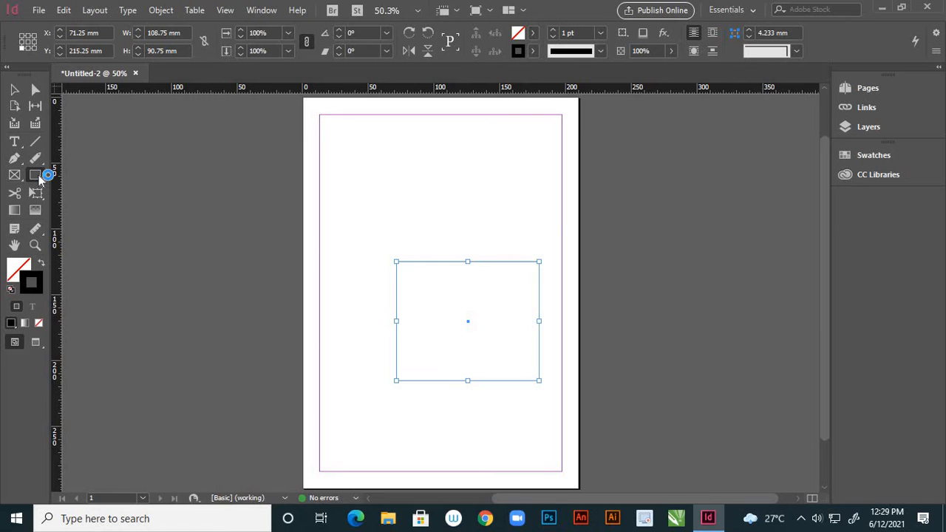
# Step: Draw a circle about 69 mm in diameter centred on the rectangle's top edge with the Ellipse tool
pyautogui.moveTo(41, 180); pyautogui.dragTo(97, 206)
pyautogui.moveTo(465, 260); pyautogui.dragTo(516, 309)
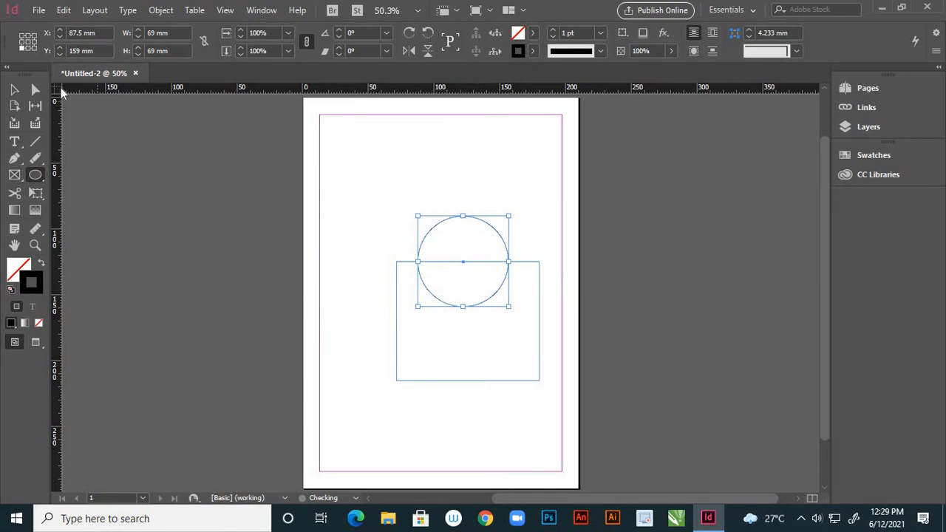
# Step: Nudge the circle horizontally to X 91 mm to centre it over the rectangle, and deselect it
pyautogui.click(14, 89)
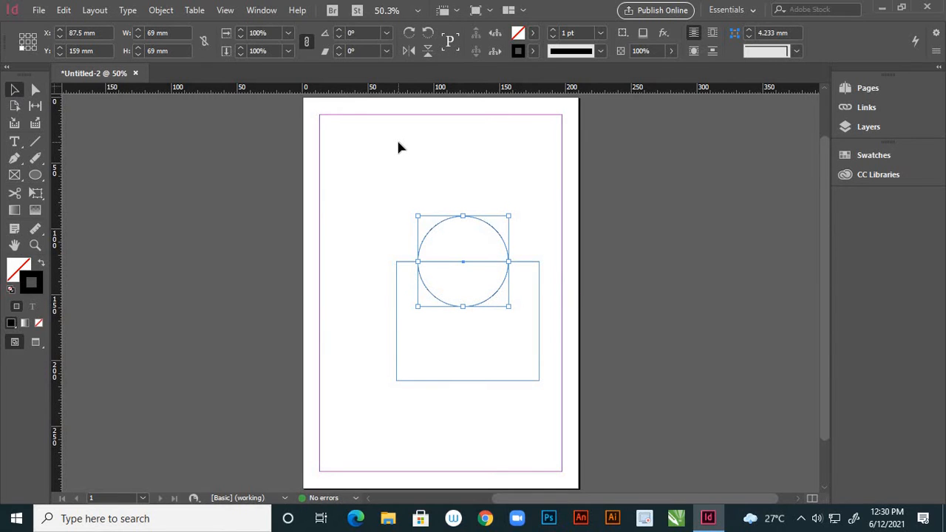
pyautogui.press('Right')
pyautogui.press('Right')
pyautogui.press('Right')
pyautogui.press('Right')
pyautogui.press('Right')
pyautogui.press('Right')
pyautogui.press('Right')
pyautogui.press('Right')
pyautogui.press('Right')
pyautogui.press('Right')
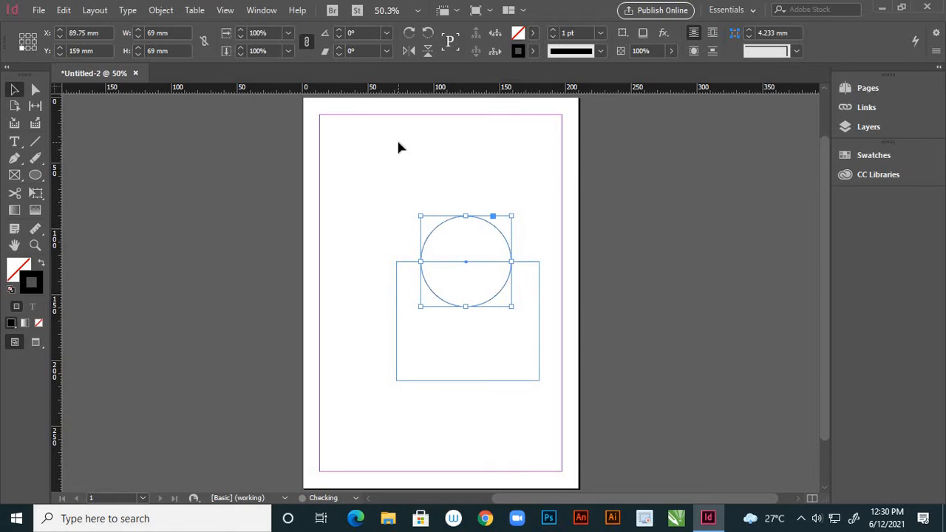
pyautogui.press('Right')
pyautogui.press('Right')
pyautogui.press('Right')
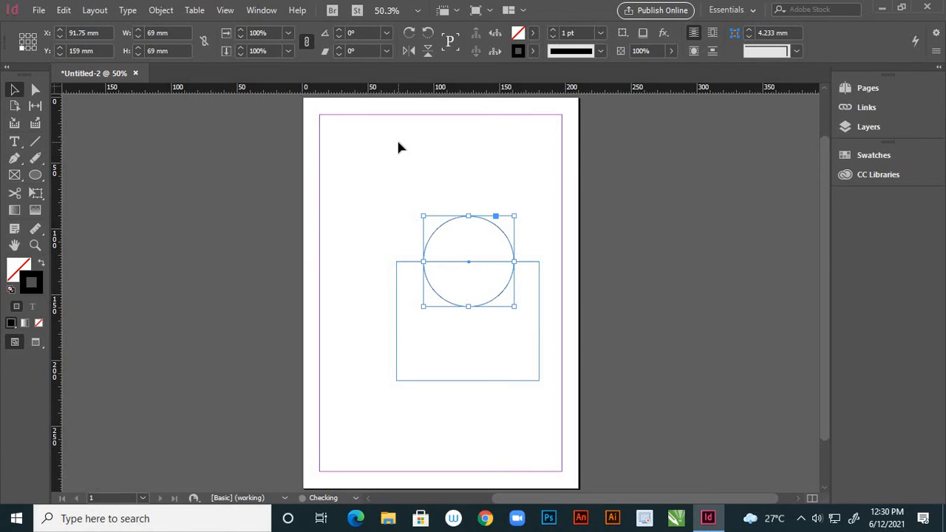
pyautogui.press('Left')
pyautogui.press('Left')
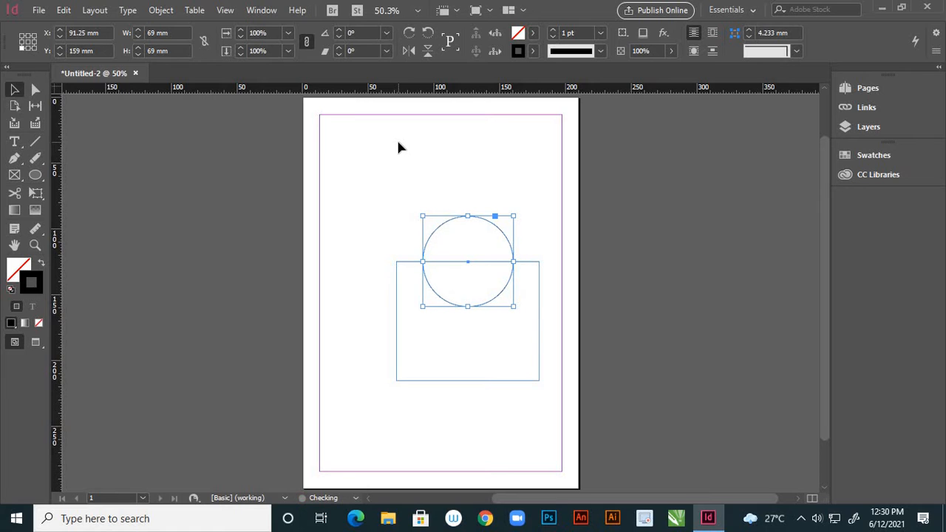
pyautogui.press('Left')
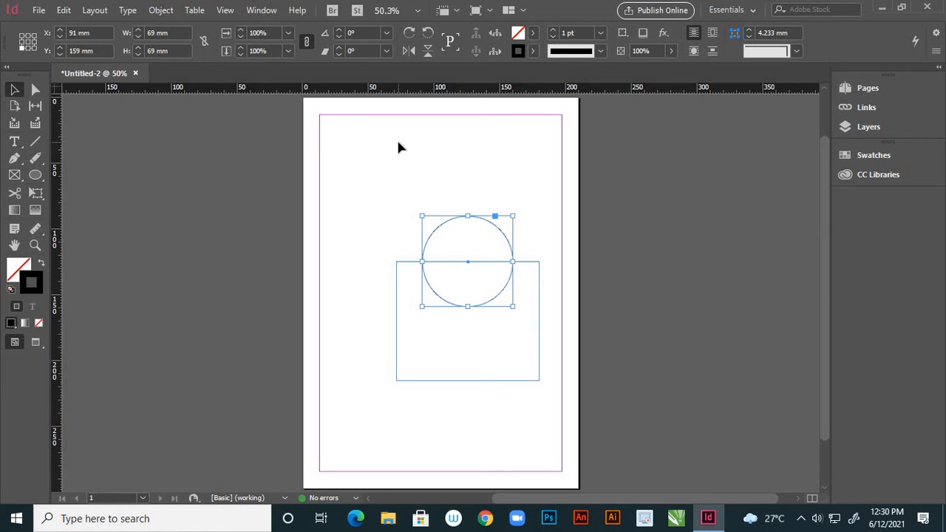
pyautogui.press('Right')
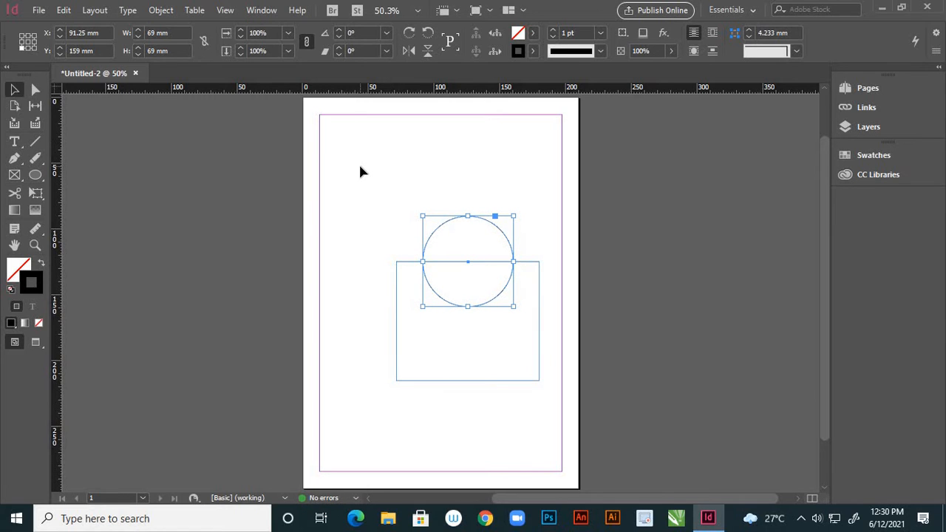
pyautogui.press('Left')
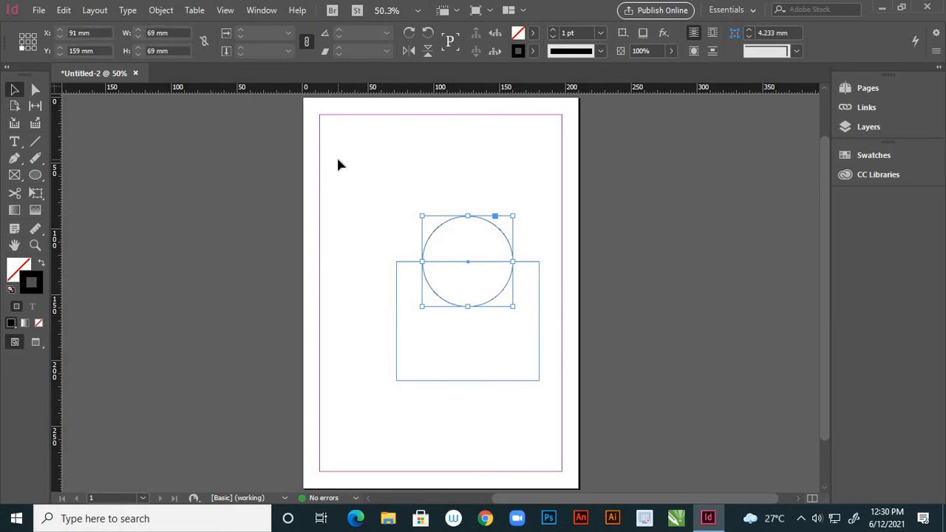
pyautogui.click(338, 162)
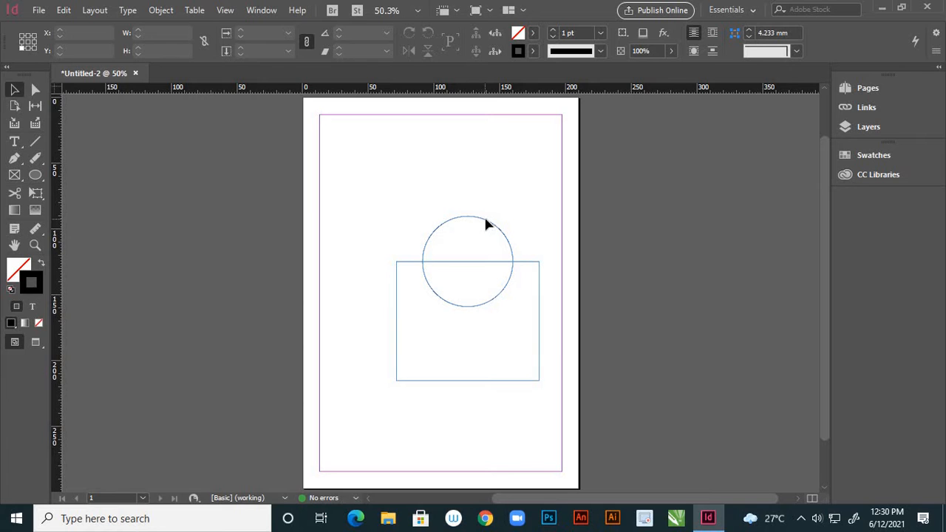
pyautogui.click(485, 220)
pyautogui.click(537, 294)
pyautogui.click(538, 283)
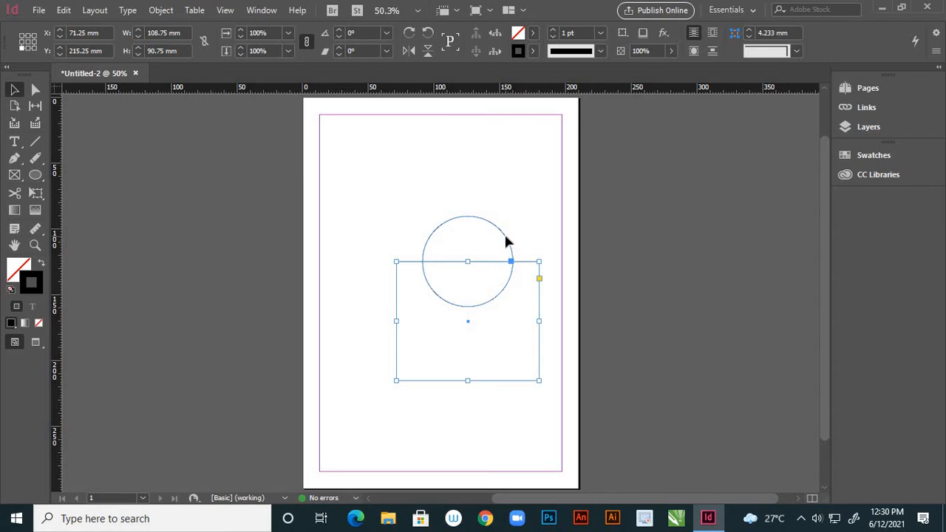
pyautogui.click(505, 240)
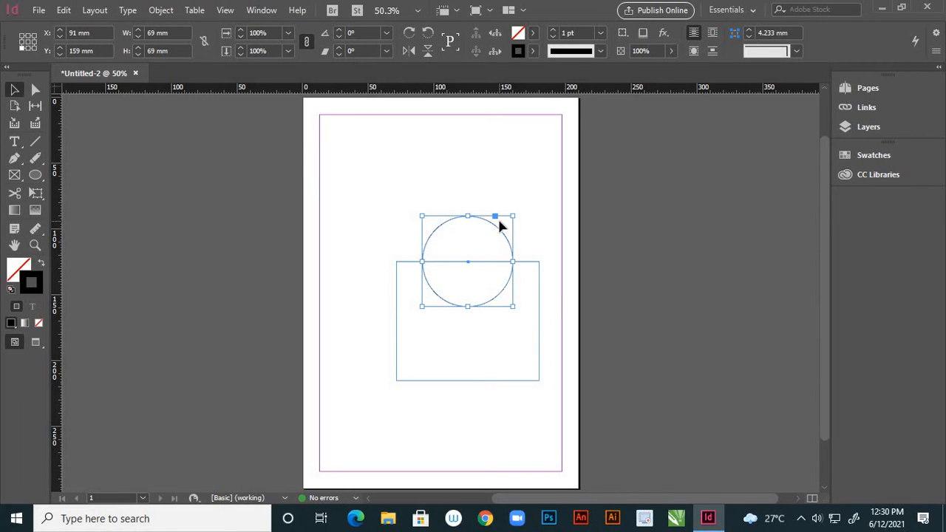
pyautogui.click(358, 160)
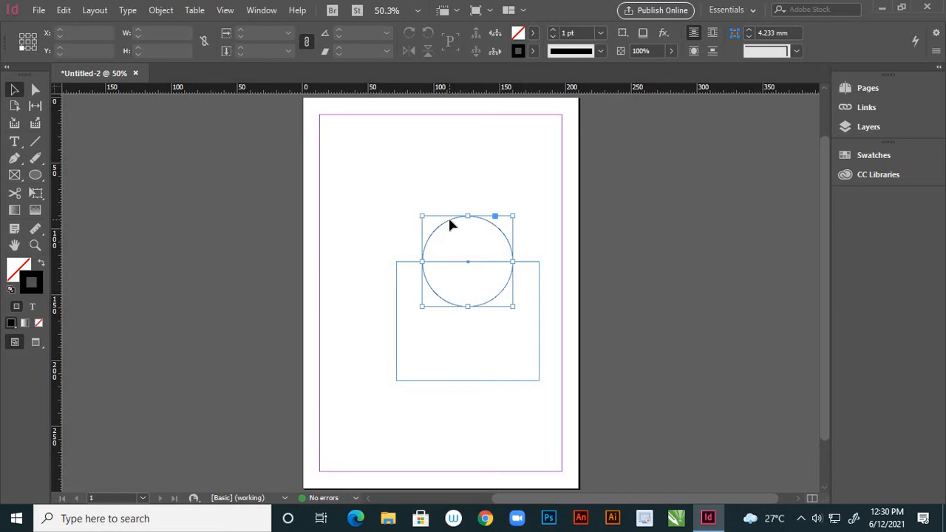
pyautogui.click(451, 225)
pyautogui.click(398, 304)
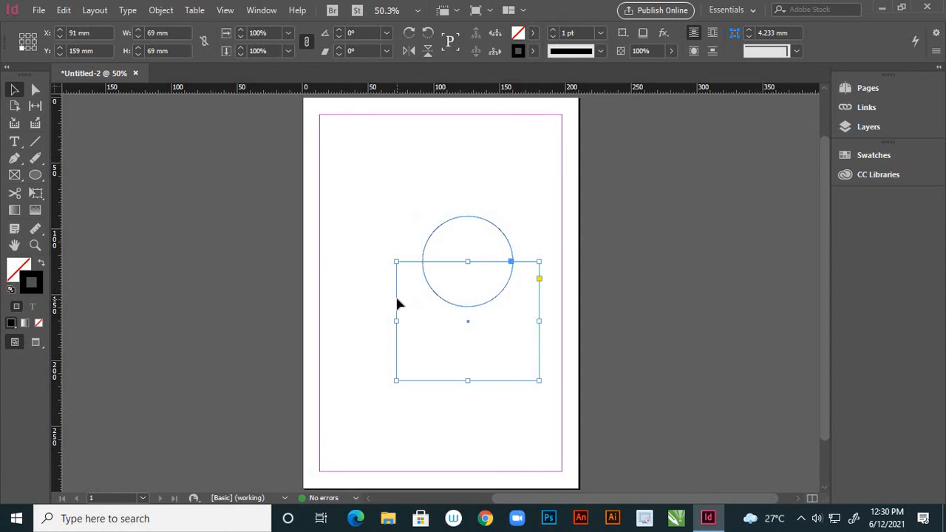
pyautogui.click(447, 175)
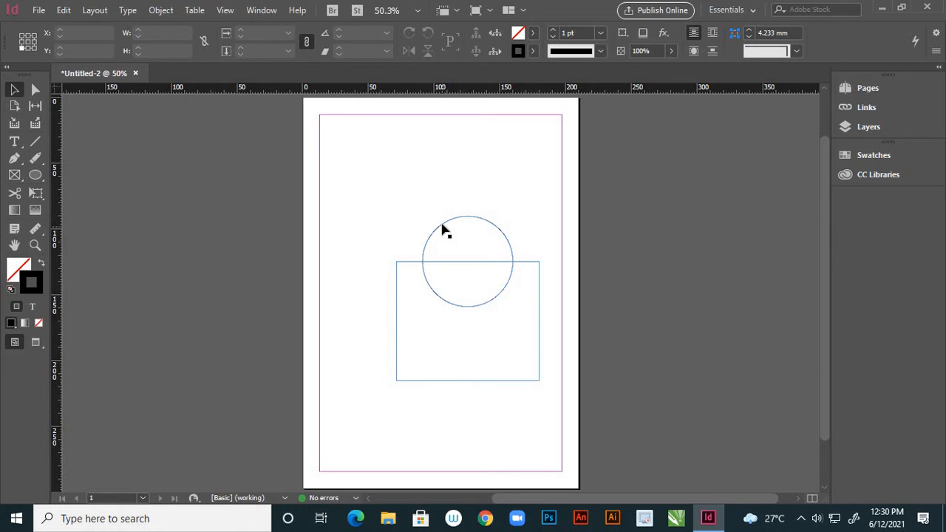
# Step: Examine the Pathfinder commands with only the circle selected
pyautogui.click(441, 226)
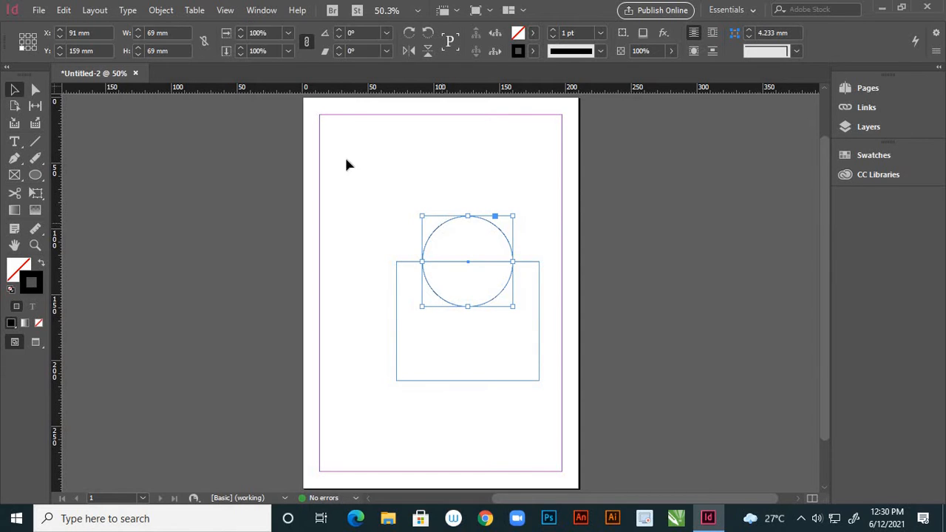
pyautogui.click(168, 12)
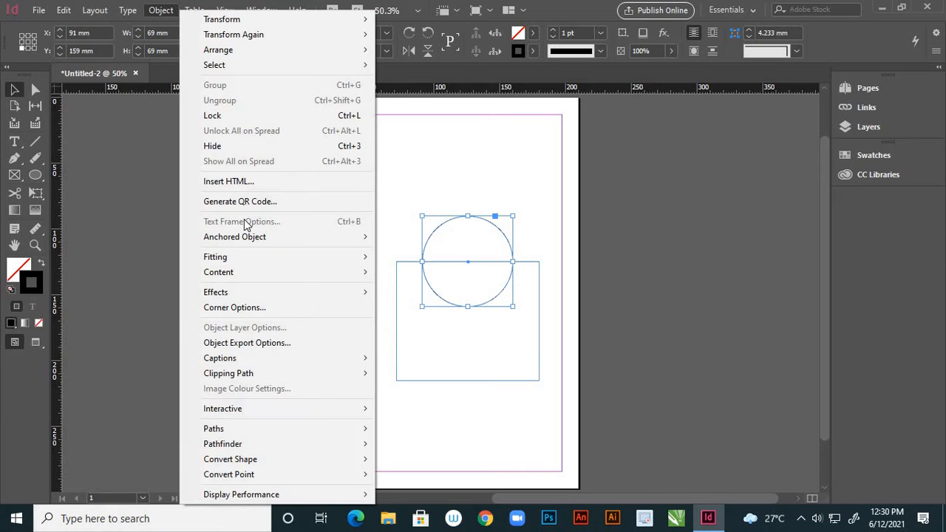
pyautogui.moveTo(347, 449)
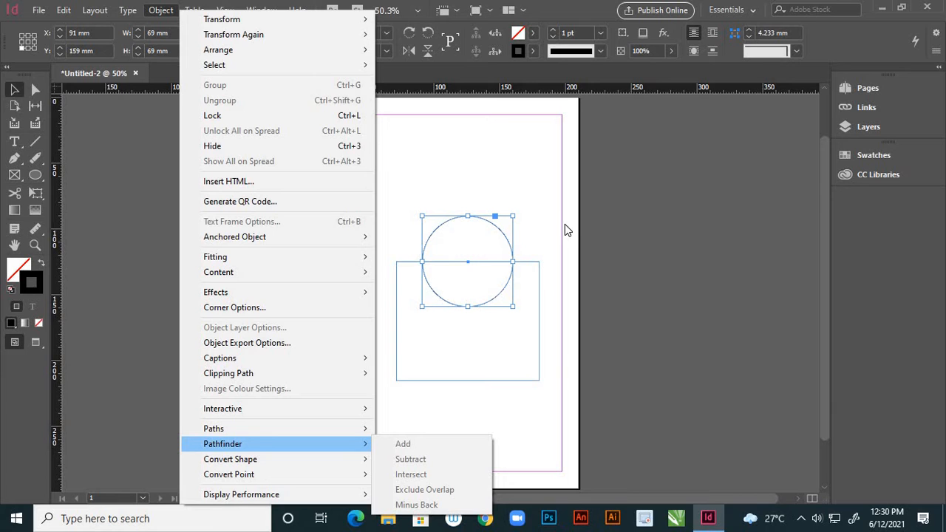
pyautogui.click(539, 208)
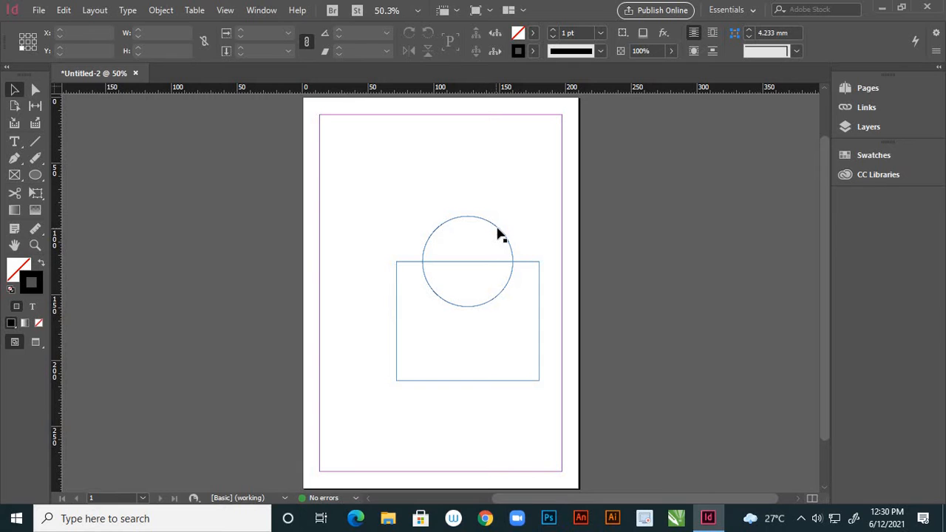
# Step: Select the circle and the rectangle together
pyautogui.click(498, 233)
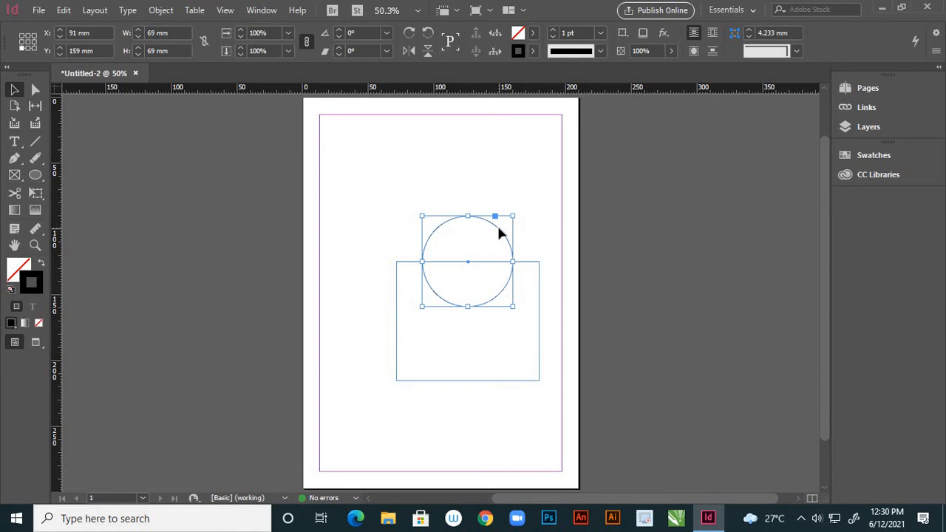
pyautogui.click(555, 224)
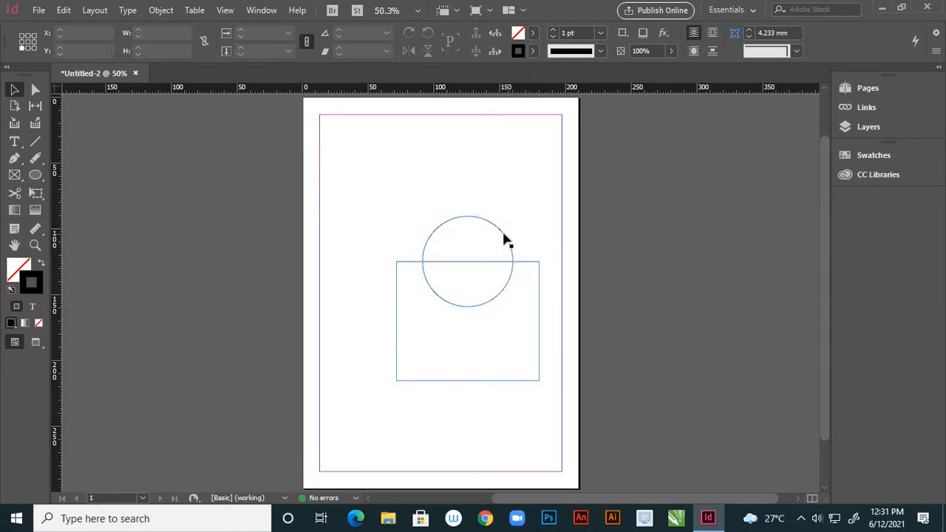
pyautogui.click(503, 234)
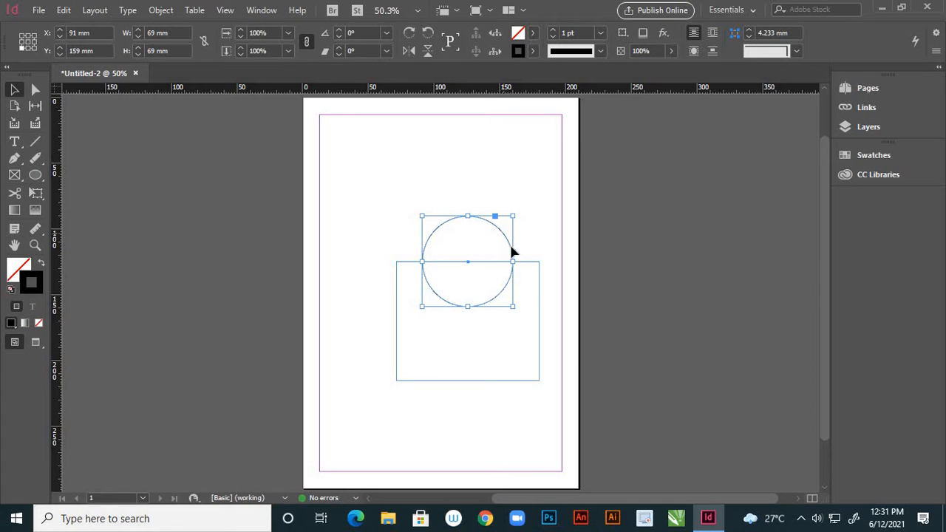
pyautogui.keyDown('shift'); pyautogui.click(539, 303); pyautogui.keyUp('shift')
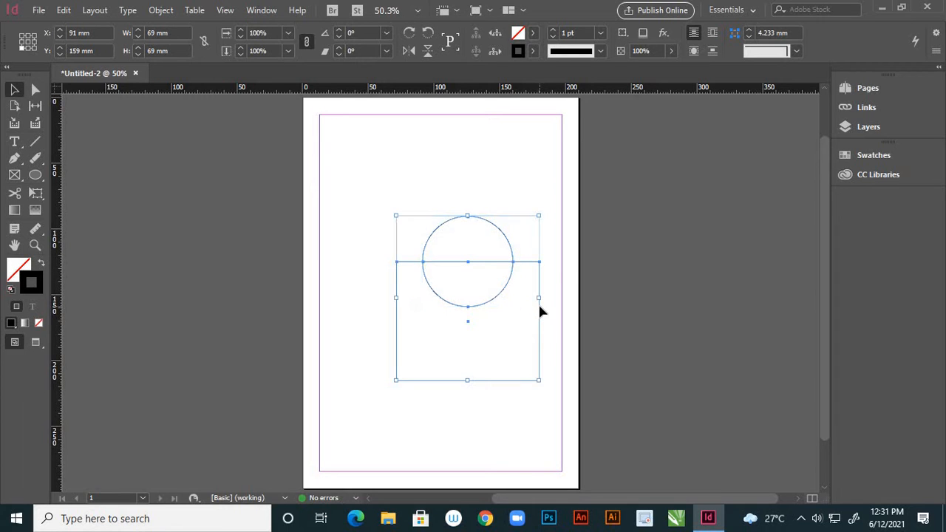
pyautogui.click(555, 233)
pyautogui.click(502, 291)
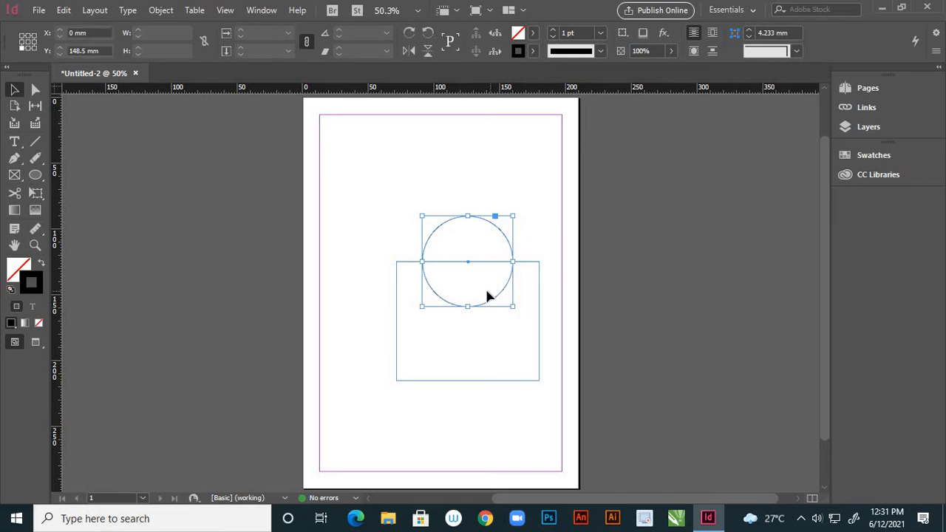
pyautogui.click(549, 220)
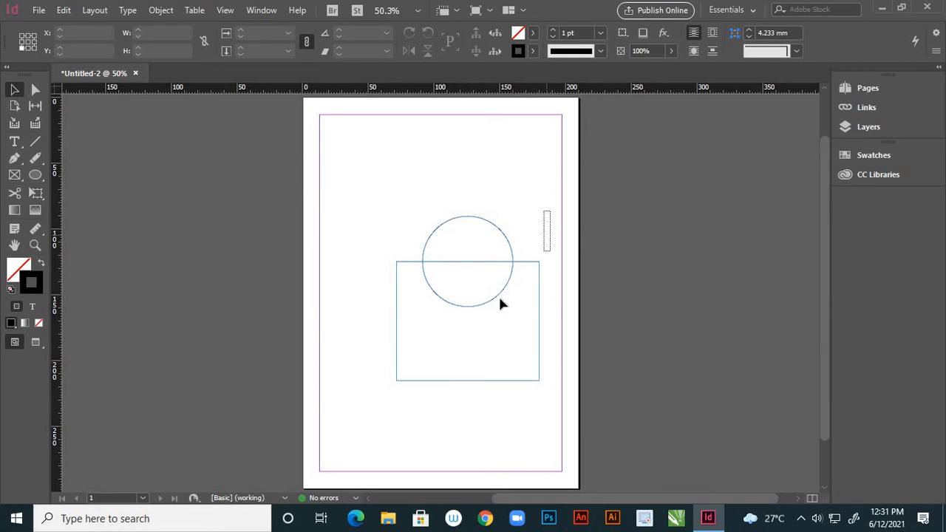
pyautogui.hotkey('ctrl', 'a')
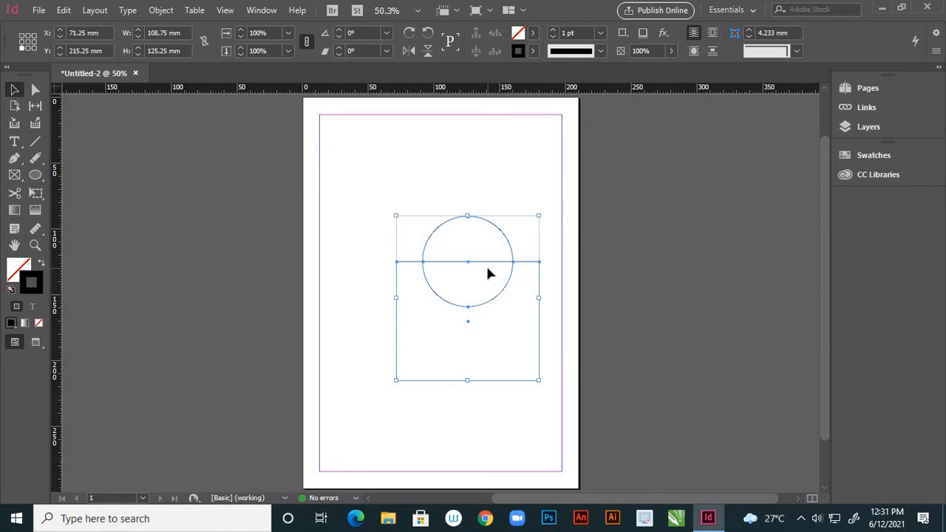
# Step: Merge the selected circle and rectangle into a single shape with Pathfinder Add, and check its combined outline
pyautogui.click(161, 12)
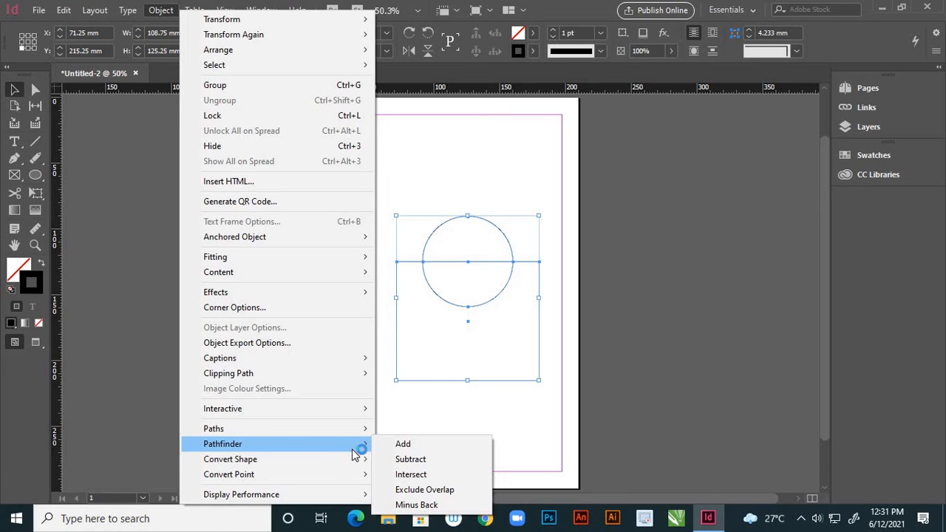
pyautogui.click(417, 446)
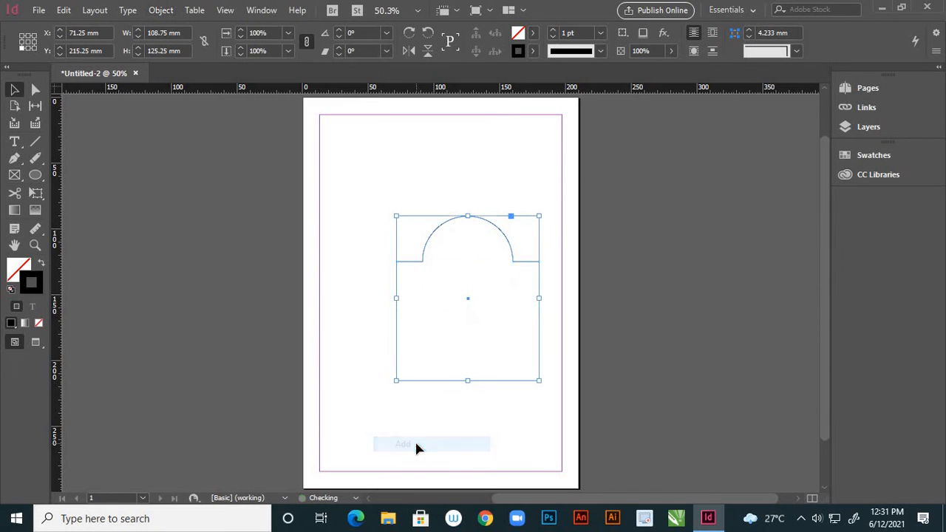
pyautogui.click(358, 159)
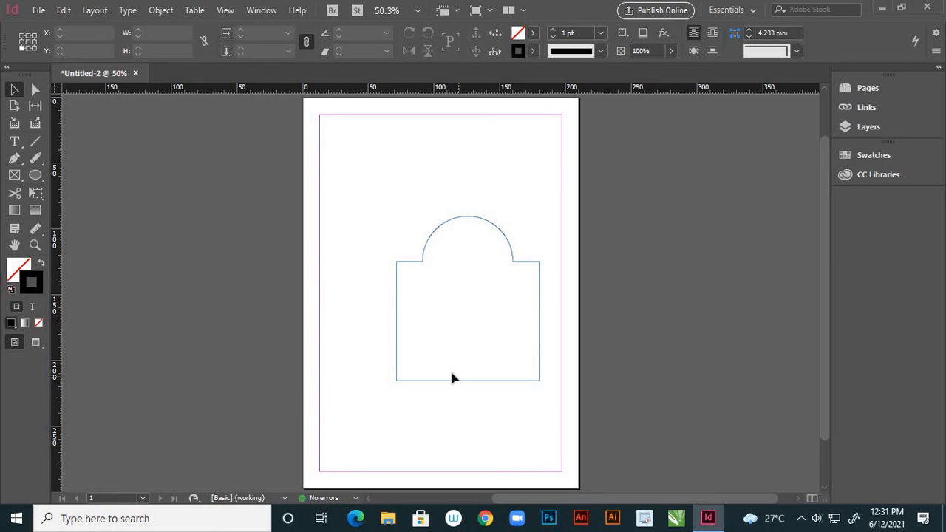
pyautogui.click(515, 266)
pyautogui.click(525, 155)
pyautogui.click(445, 229)
pyautogui.click(412, 166)
# Step: Fill the merged shape with a light blue colour, R 28, G 238, B 237, and deselect it
pyautogui.click(436, 232)
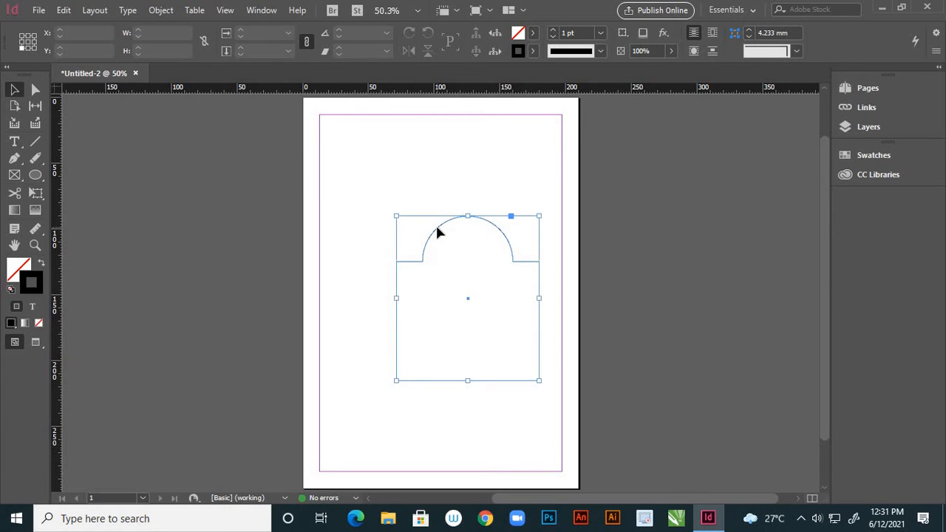
pyautogui.click(18, 267)
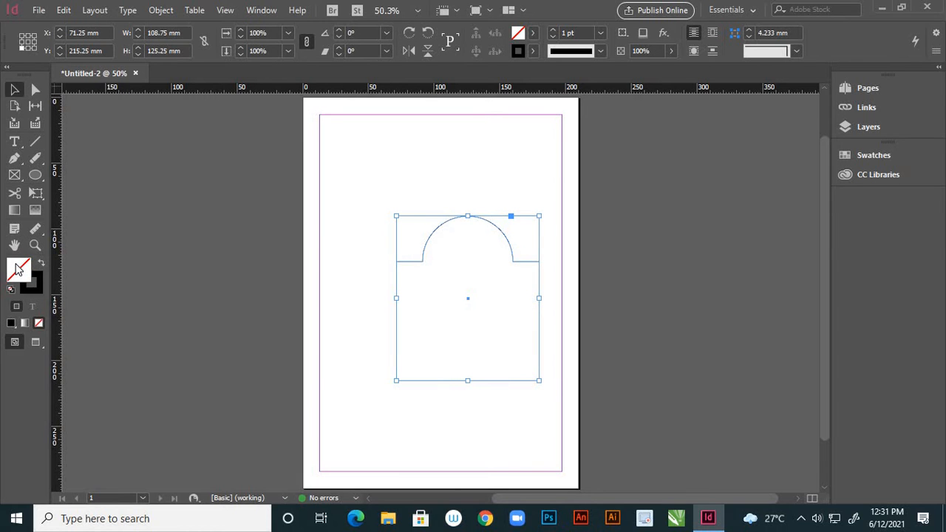
pyautogui.doubleClick(19, 268)
pyautogui.click(455, 187)
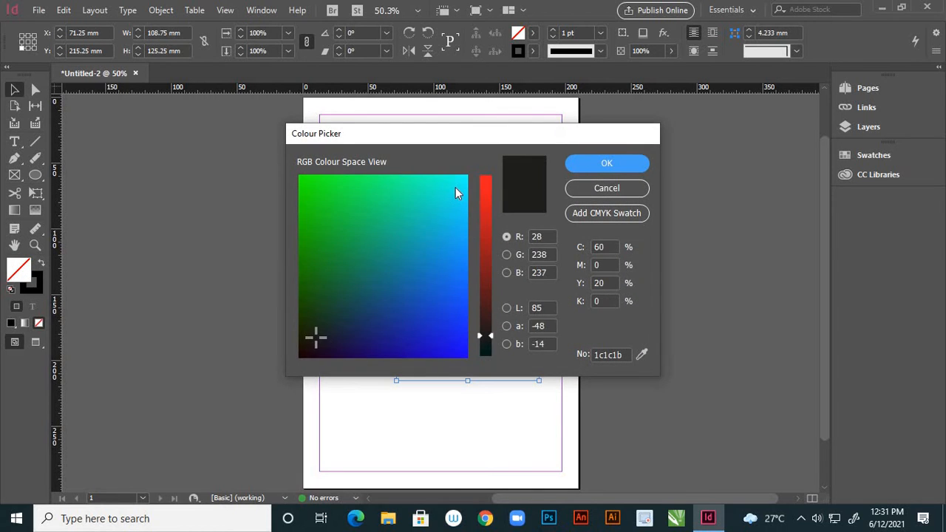
pyautogui.click(586, 168)
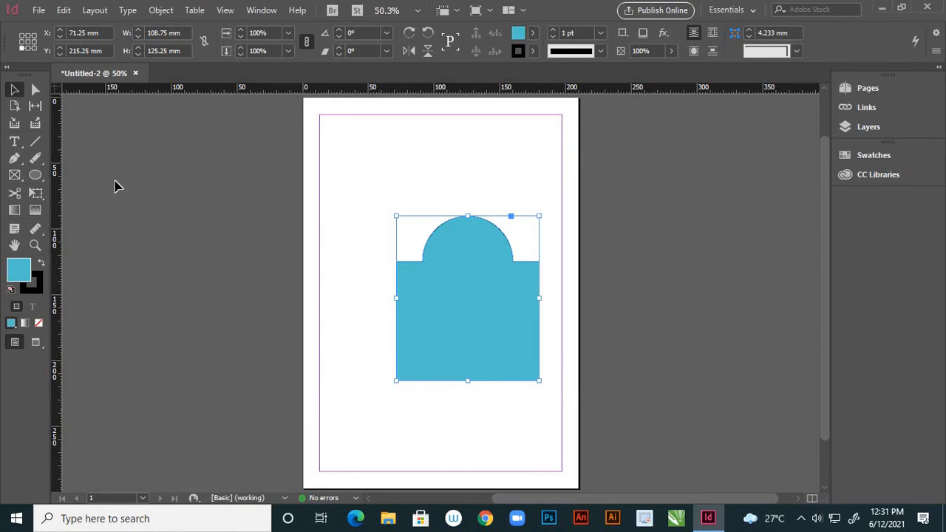
pyautogui.click(369, 147)
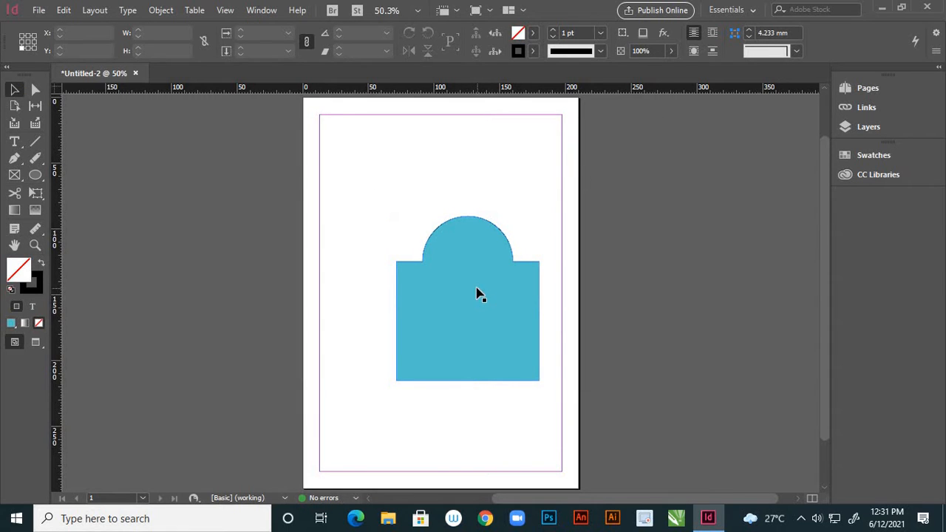
# Step: Move the blue shape onto the pasteboard to the left of the page and switch to the Ellipse tool
pyautogui.click(477, 293)
pyautogui.moveTo(473, 279); pyautogui.dragTo(187, 238)
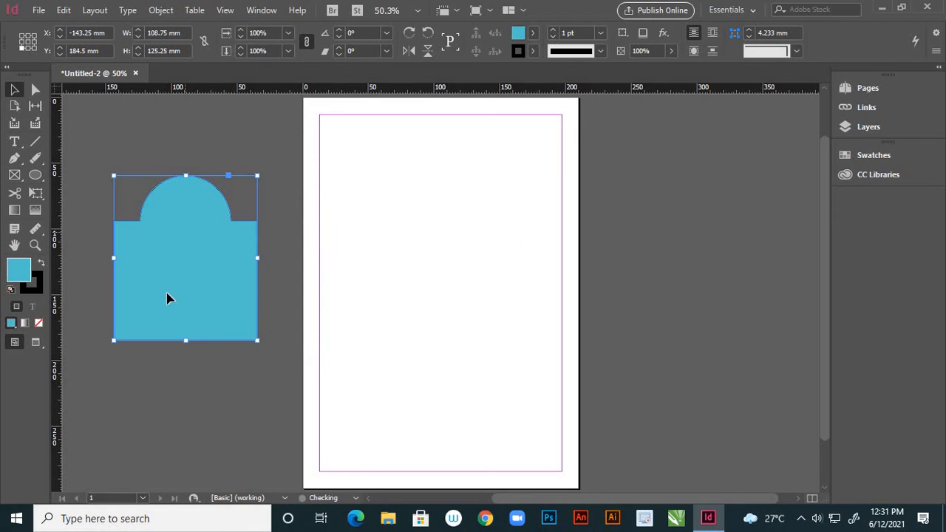
pyautogui.click(183, 382)
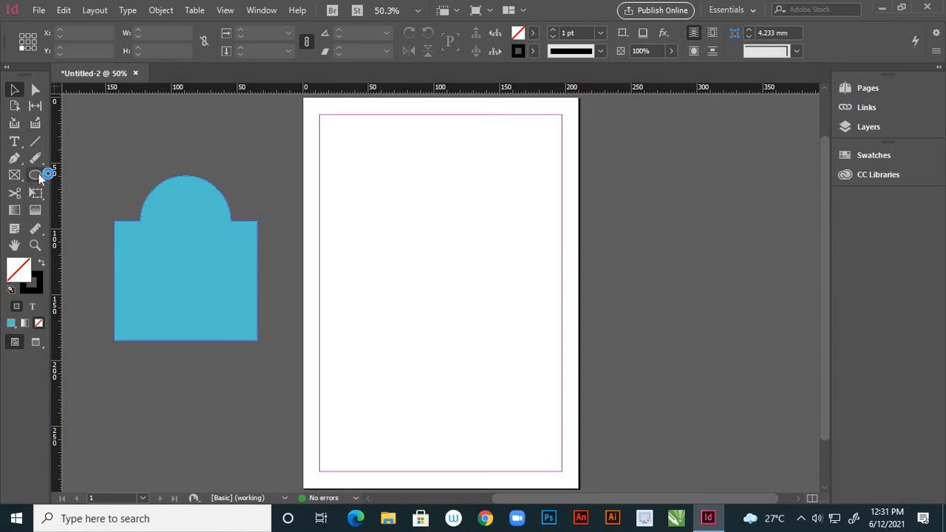
pyautogui.click(35, 175)
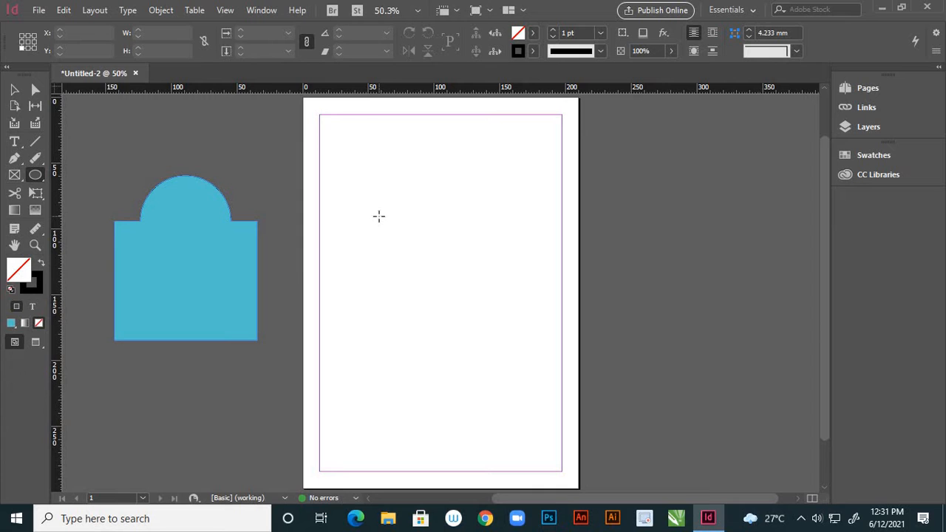
pyautogui.click(414, 254)
pyautogui.click(525, 272)
pyautogui.moveTo(408, 183); pyautogui.dragTo(411, 186)
pyautogui.moveTo(414, 189); pyautogui.dragTo(465, 241)
pyautogui.moveTo(465, 244); pyautogui.dragTo(480, 259)
pyautogui.moveTo(484, 261); pyautogui.dragTo(504, 289)
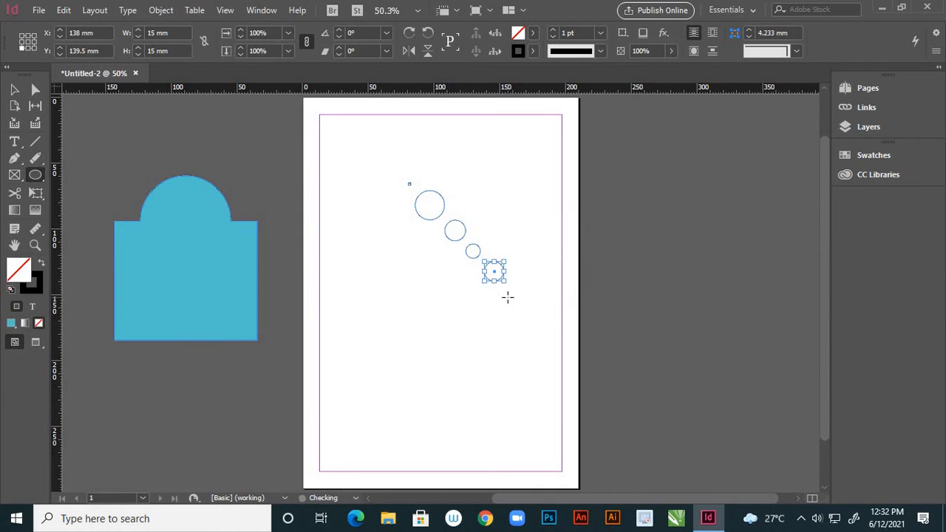
pyautogui.hotkey('ctrl', 'z')
pyautogui.hotkey('ctrl', 'z')
pyautogui.hotkey('ctrl', 'z')
pyautogui.hotkey('ctrl', 'z')
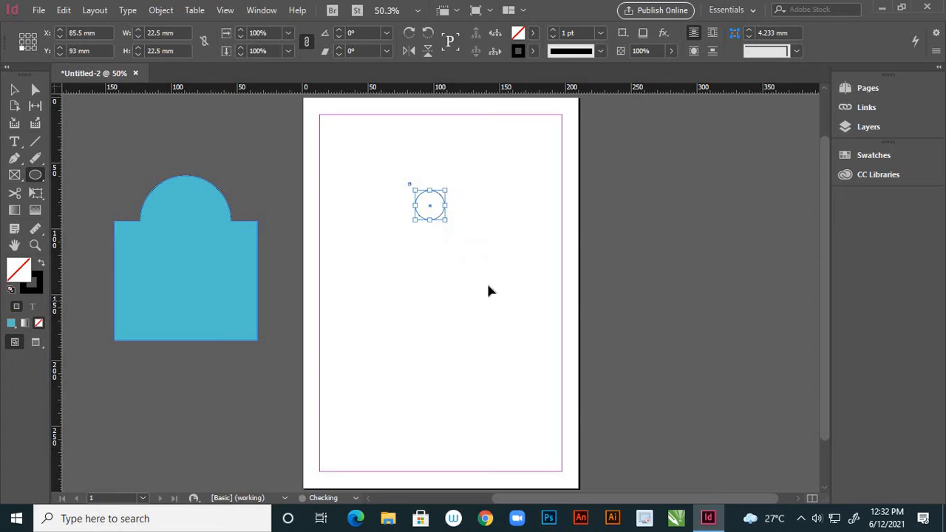
pyautogui.hotkey('ctrl', 'z')
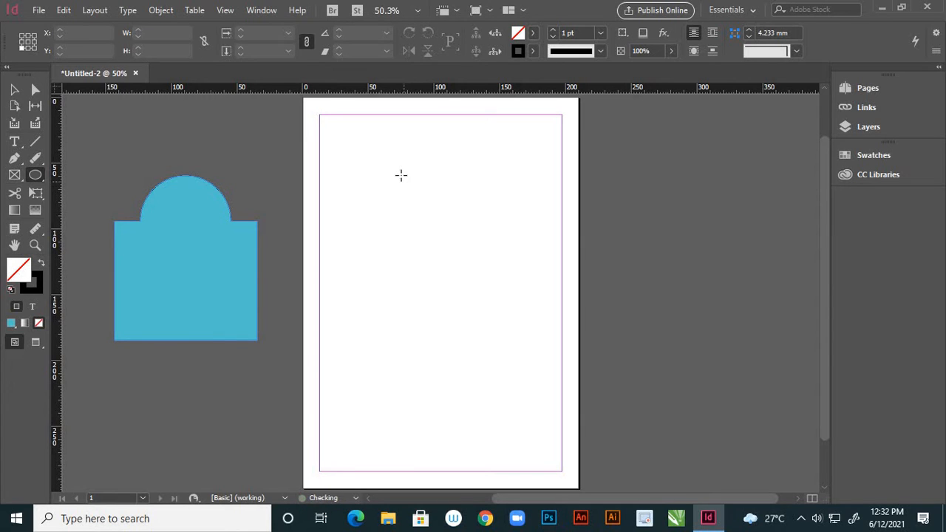
pyautogui.click(445, 243)
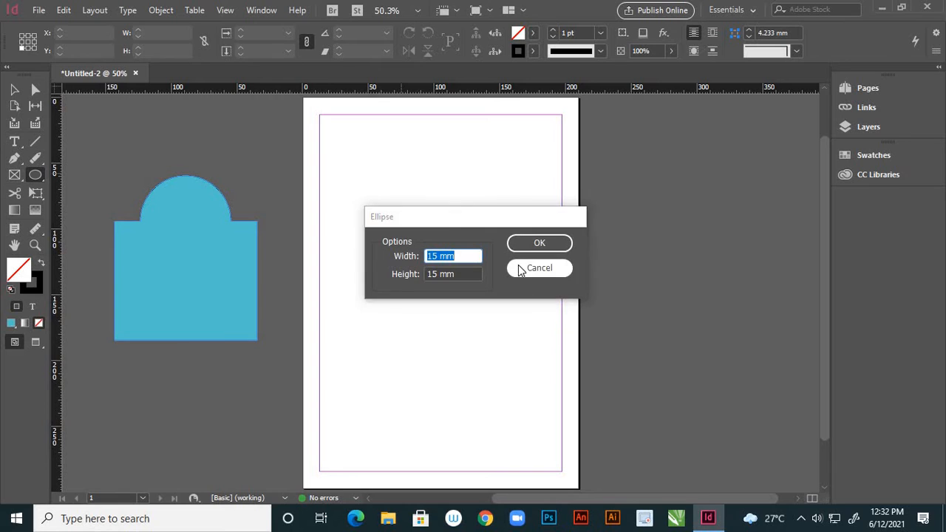
pyautogui.click(540, 267)
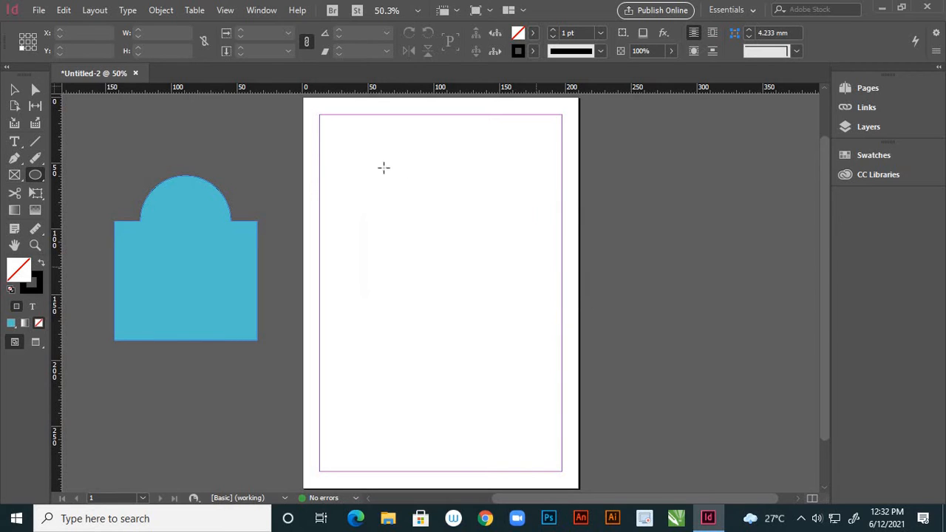
pyautogui.click(403, 190)
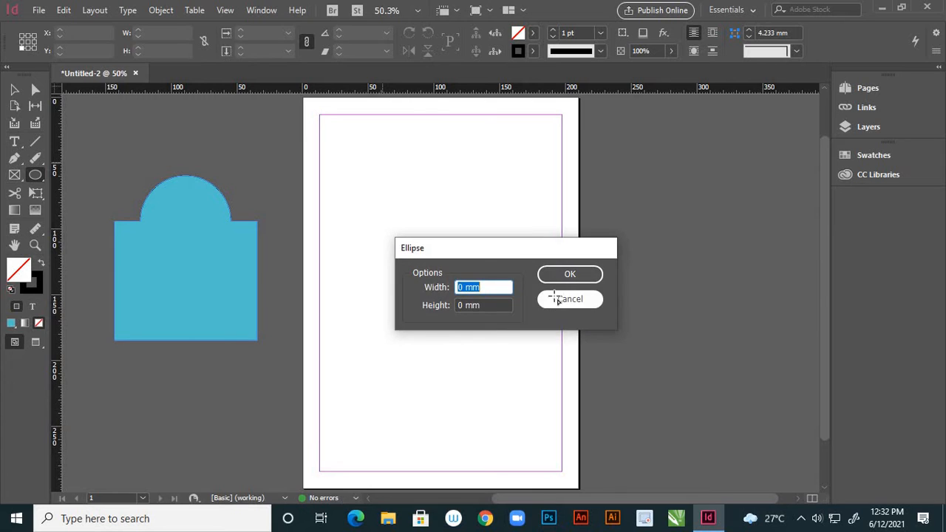
pyautogui.click(554, 298)
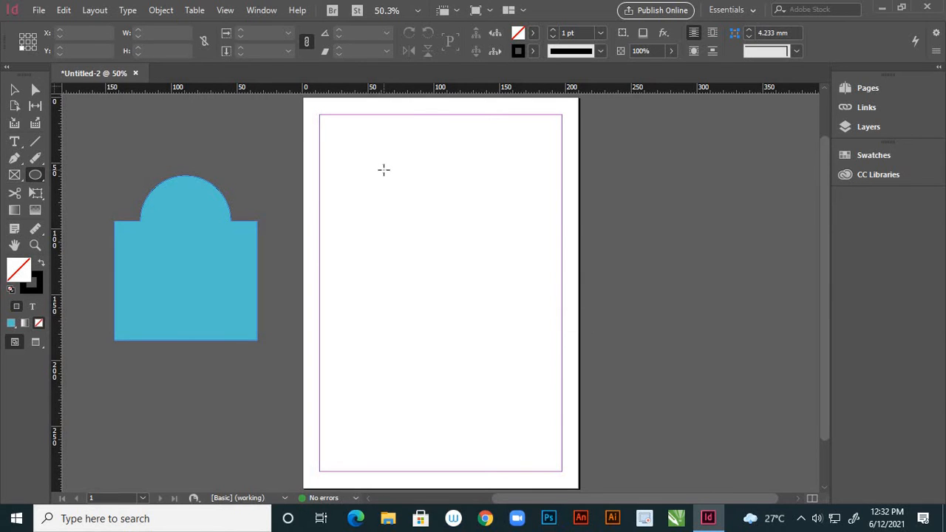
# Step: Draw a circle about 100.5 mm in diameter and centre it horizontally in the page's upper half, at about X 54.75 mm, Y 136 mm
pyautogui.moveTo(384, 169); pyautogui.dragTo(456, 239)
pyautogui.doubleClick(15, 89)
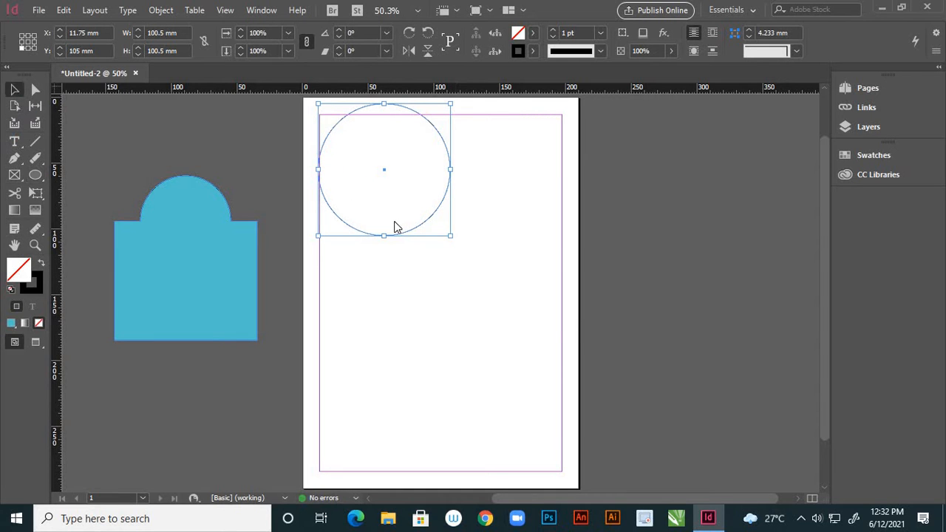
pyautogui.click(550, 245)
pyautogui.moveTo(437, 209); pyautogui.dragTo(495, 250)
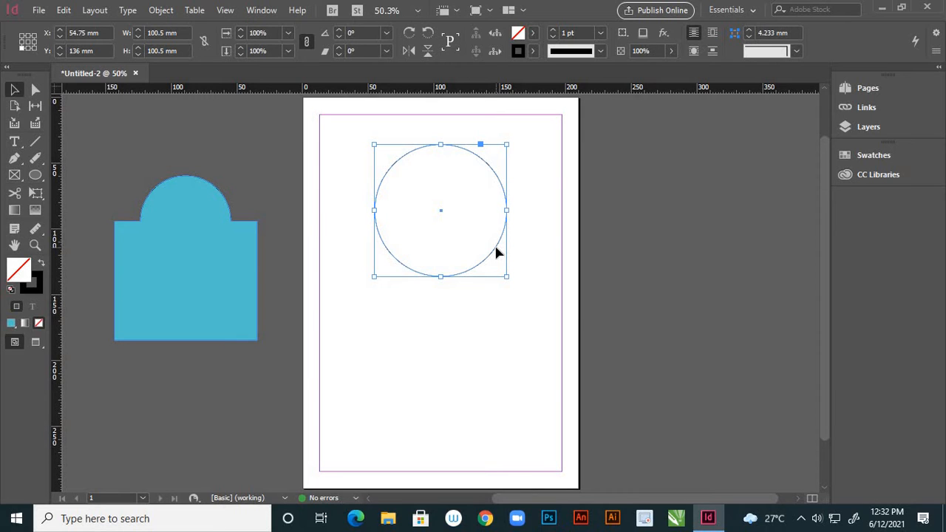
pyautogui.click(153, 141)
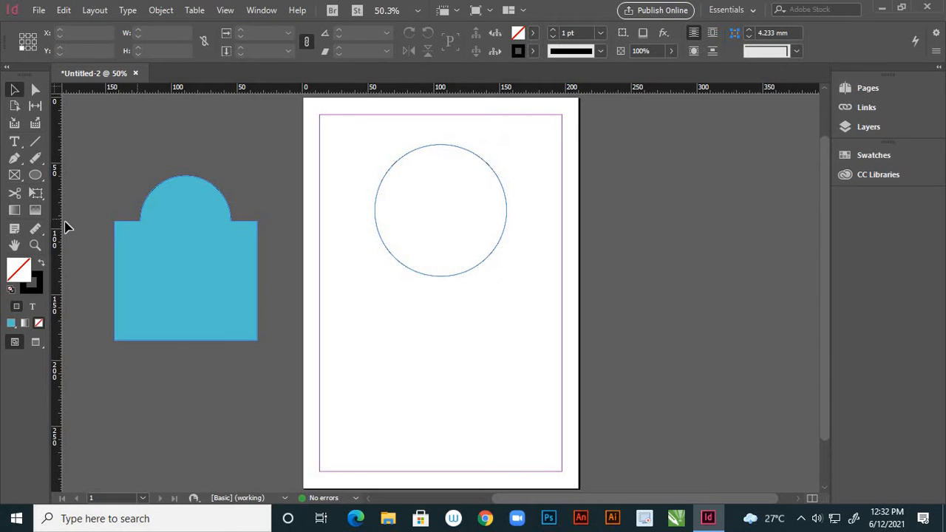
# Step: Draw a closed triangle with the Pen tool, its apex near the circle's centre and its base about 94 mm wide below the circle
pyautogui.click(15, 157)
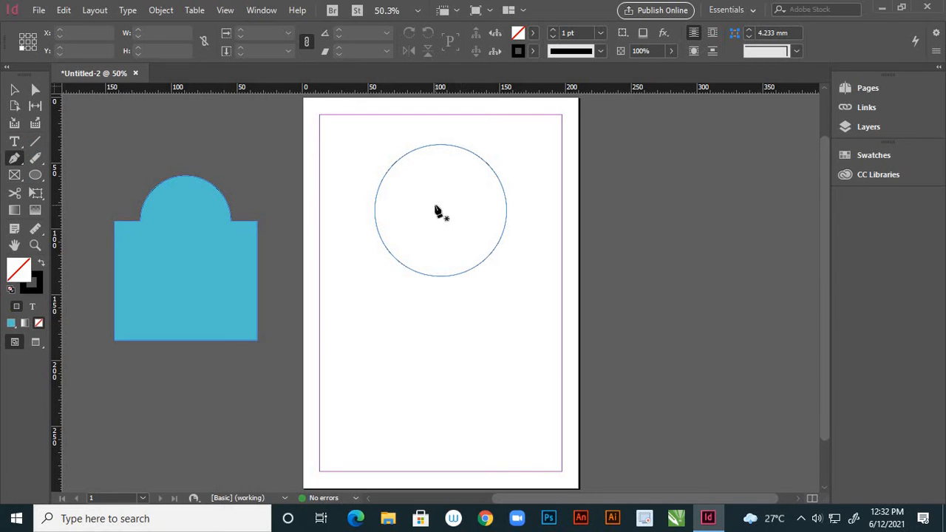
pyautogui.click(434, 206)
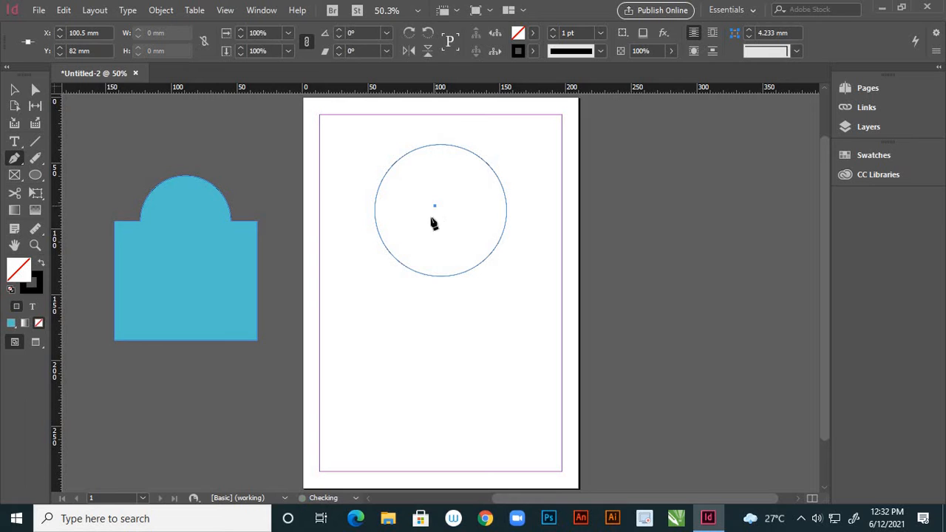
pyautogui.click(380, 319)
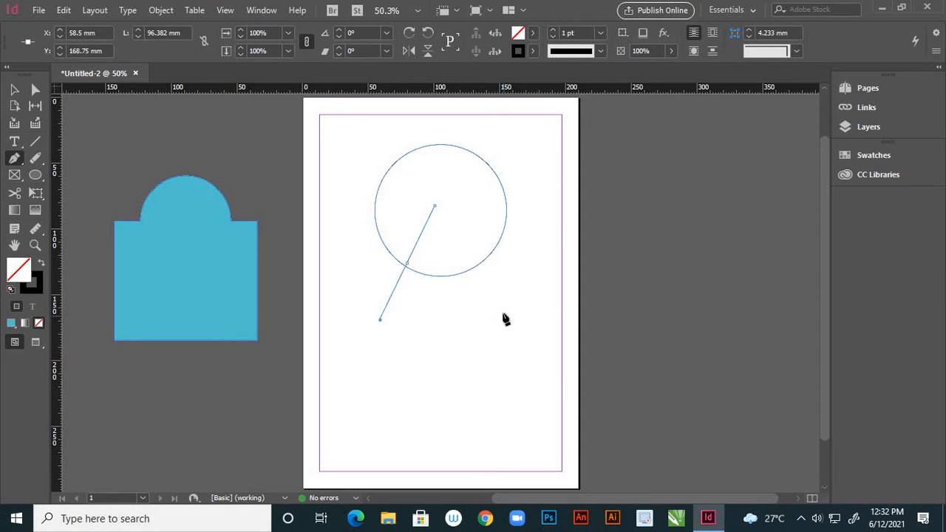
pyautogui.click(503, 314)
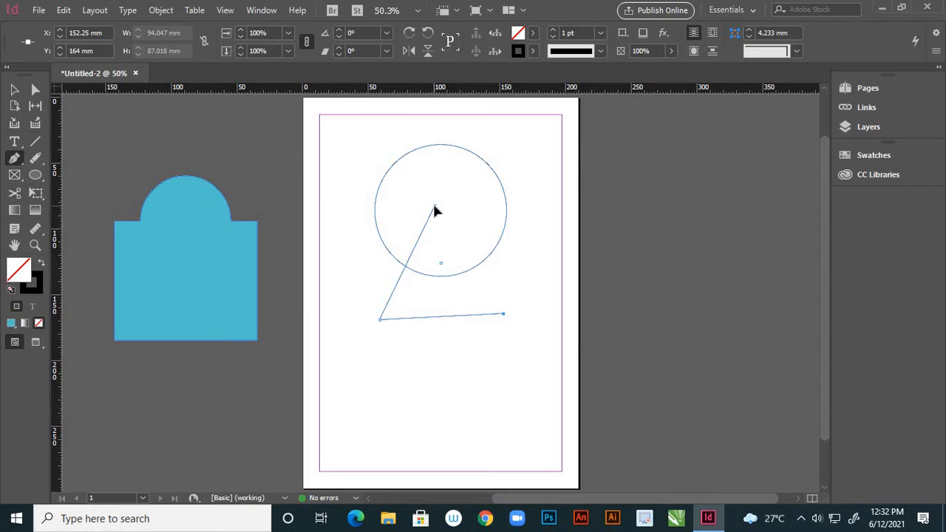
pyautogui.click(435, 207)
# Step: Level the triangle's base by lowering its right corner, and shift the apex to X 105 mm with the Direct Selection tool
pyautogui.click(36, 89)
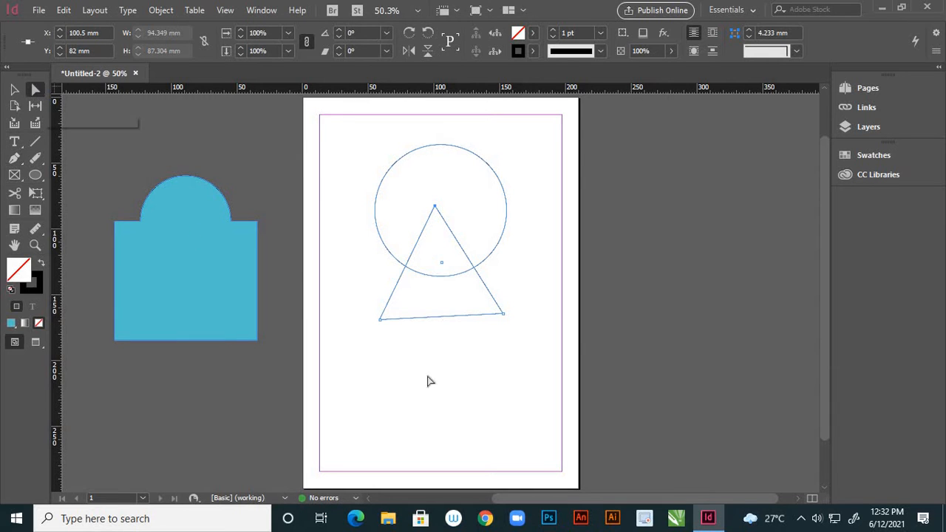
pyautogui.click(503, 315)
pyautogui.moveTo(503, 315); pyautogui.dragTo(504, 320)
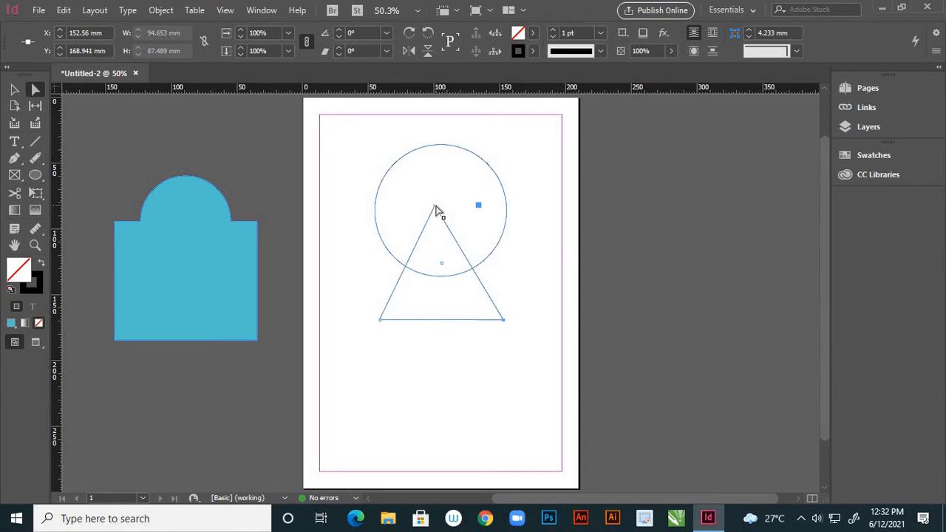
pyautogui.moveTo(436, 211); pyautogui.dragTo(442, 211)
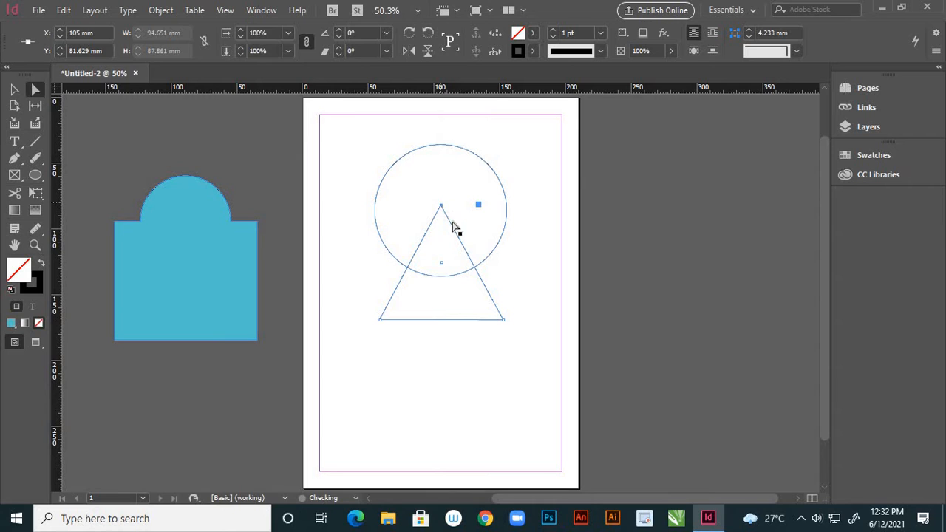
pyautogui.click(540, 286)
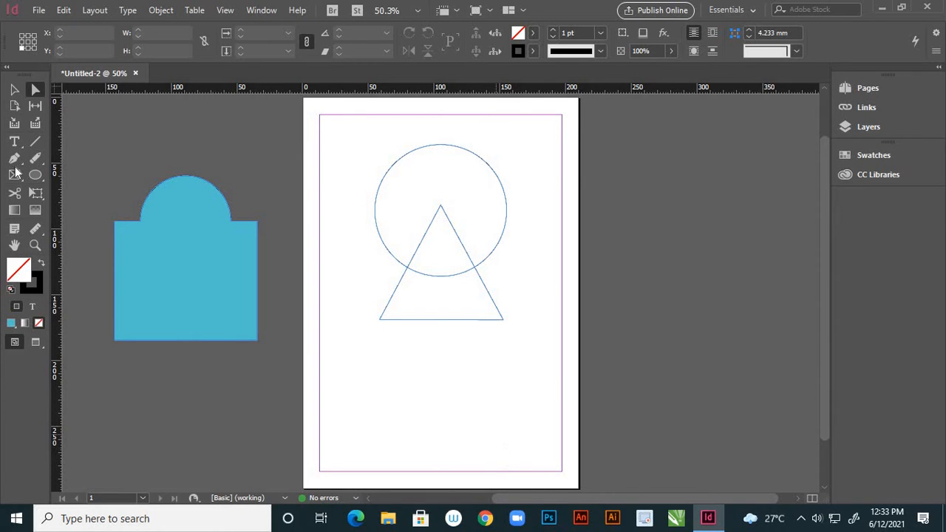
# Step: Select the circle and triangle together and cut the triangle out of the circle with Pathfinder Subtract
pyautogui.click(14, 90)
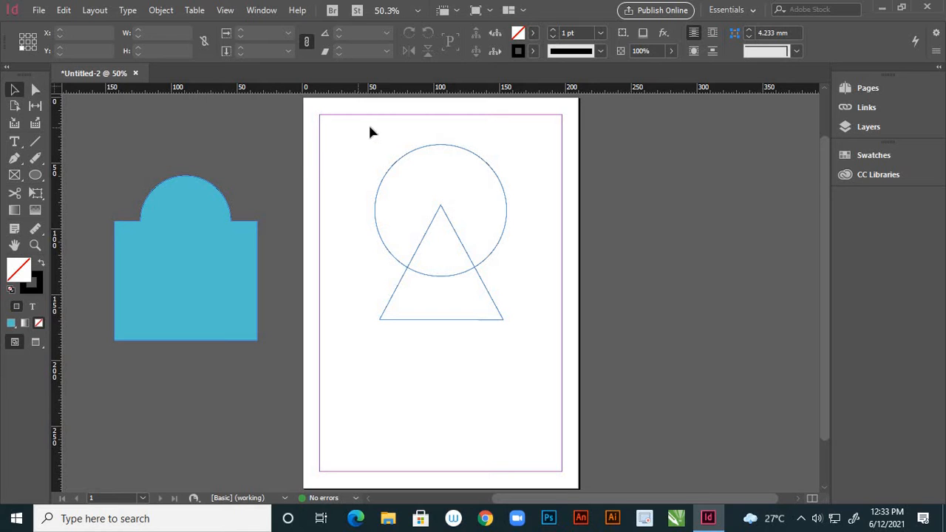
pyautogui.moveTo(373, 139); pyautogui.dragTo(515, 268)
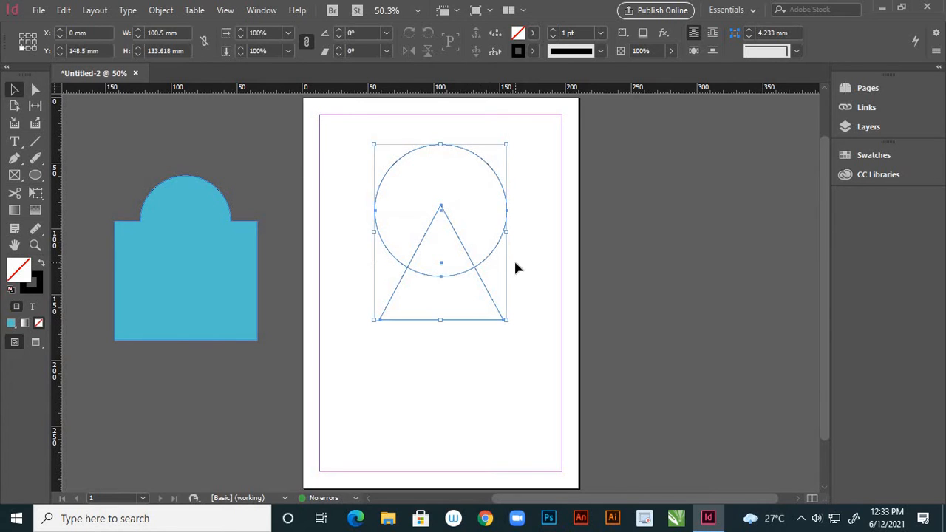
pyautogui.click(159, 15)
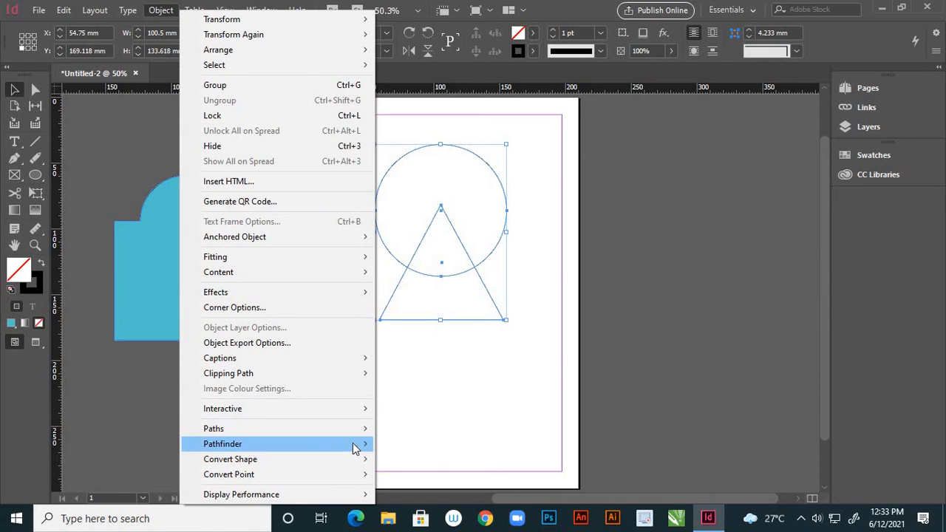
pyautogui.moveTo(354, 448)
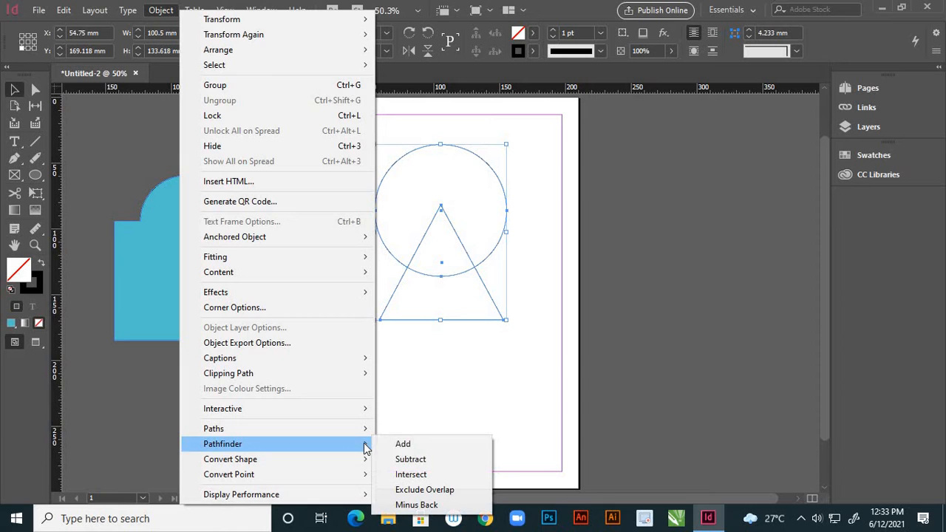
pyautogui.click(408, 461)
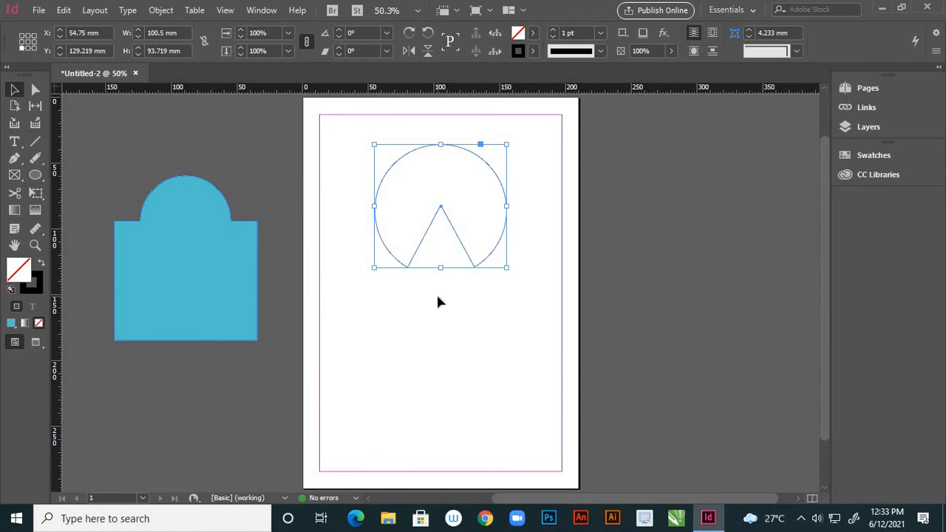
pyautogui.click(437, 301)
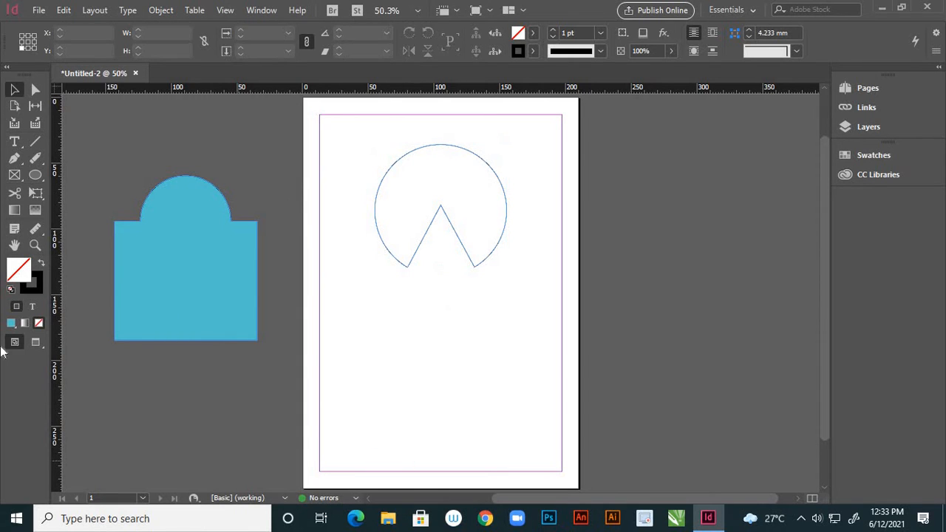
# Step: Undo the subtraction and cut the triangle out of the circle again with Pathfinder Subtract
pyautogui.click(484, 262)
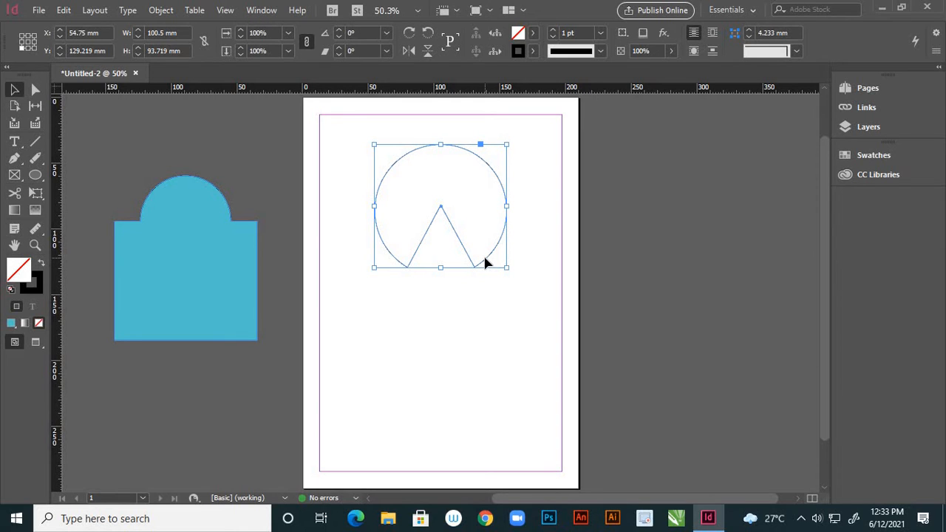
pyautogui.hotkey('ctrl', 'z')
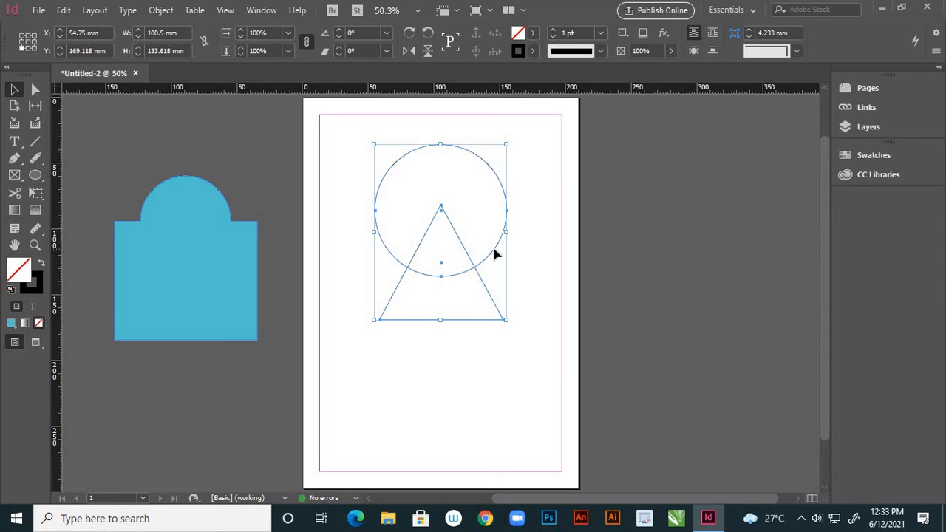
pyautogui.click(159, 12)
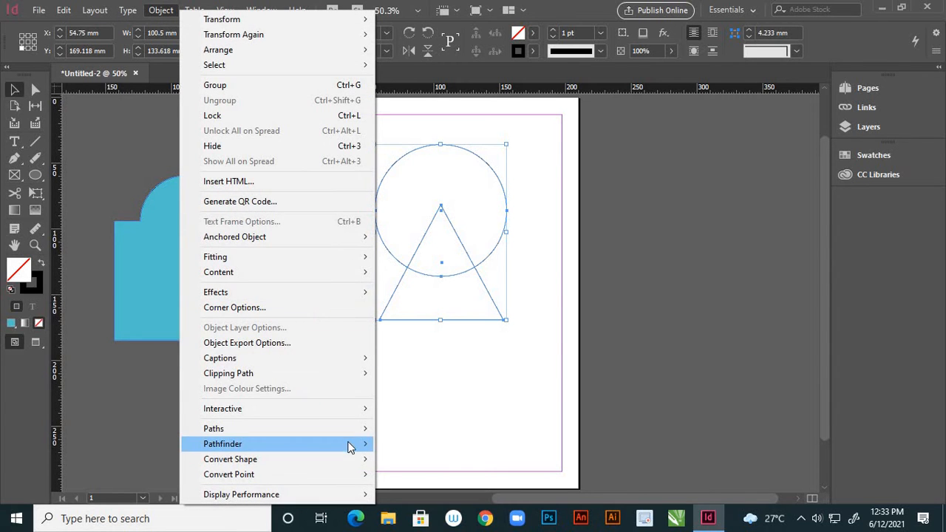
pyautogui.moveTo(347, 444)
pyautogui.click(402, 458)
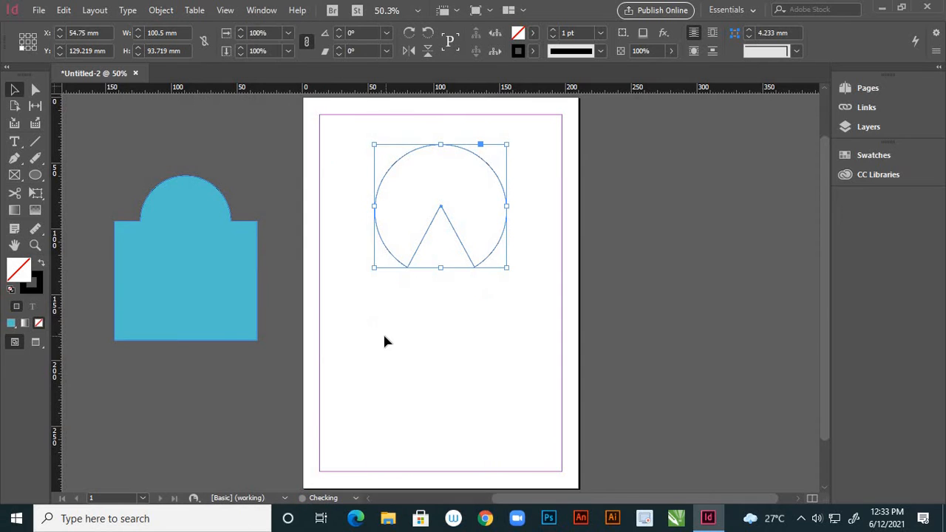
pyautogui.click(383, 332)
# Step: Fill the notched circle with red, RGB 252, 11, 13, and deselect it
pyautogui.click(396, 259)
pyautogui.click(11, 323)
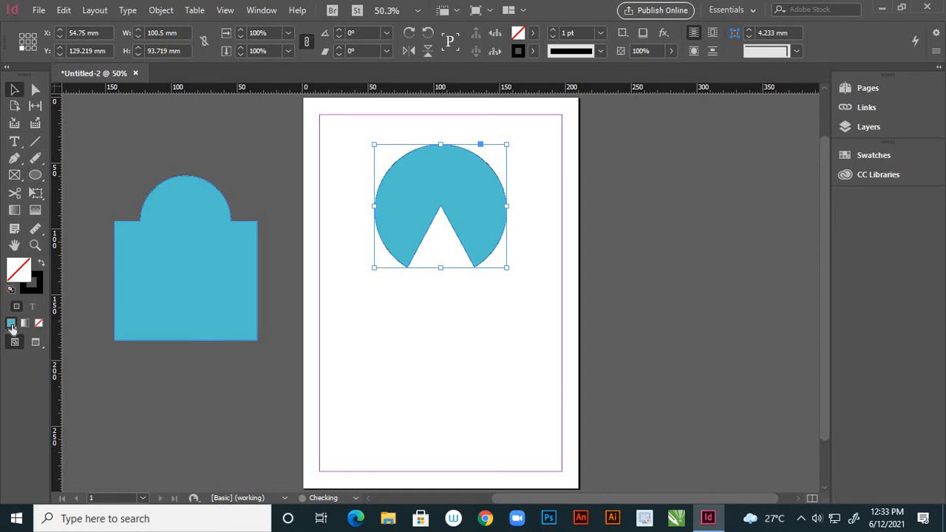
pyautogui.doubleClick(25, 270)
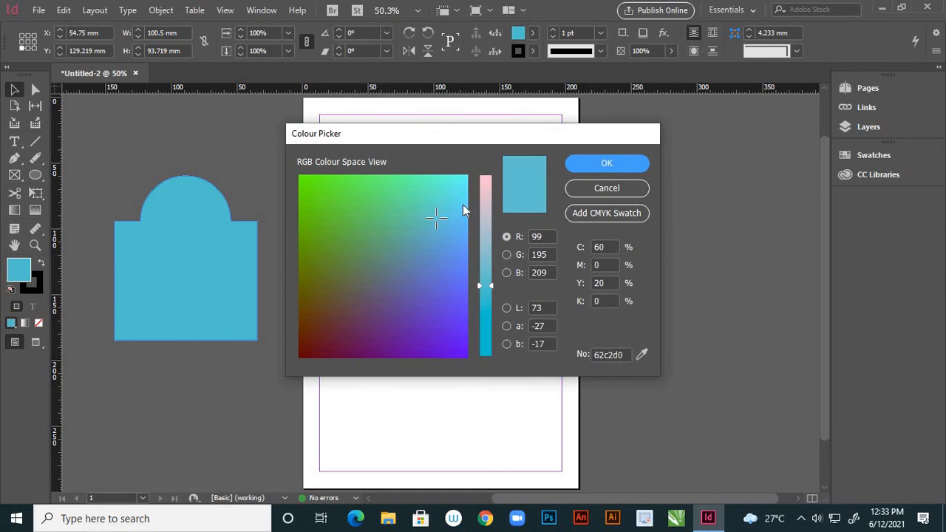
pyautogui.click(484, 177)
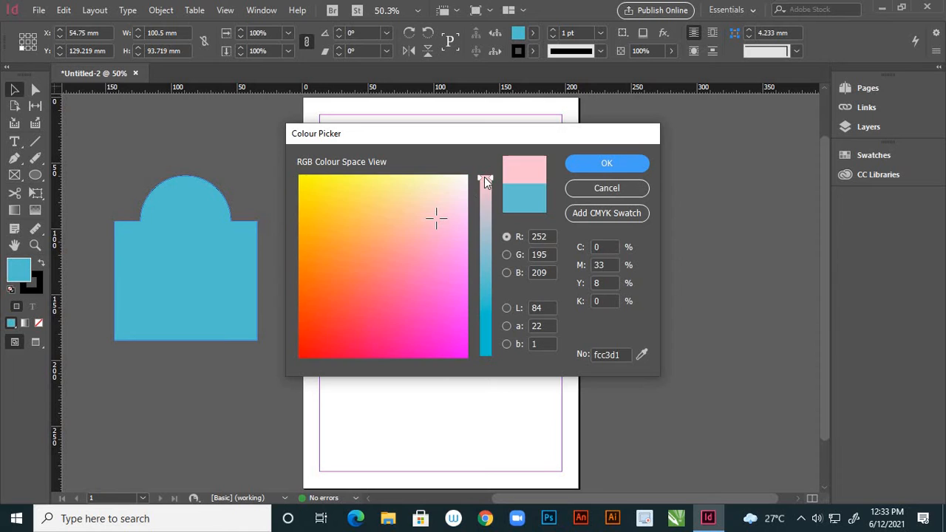
pyautogui.click(308, 348)
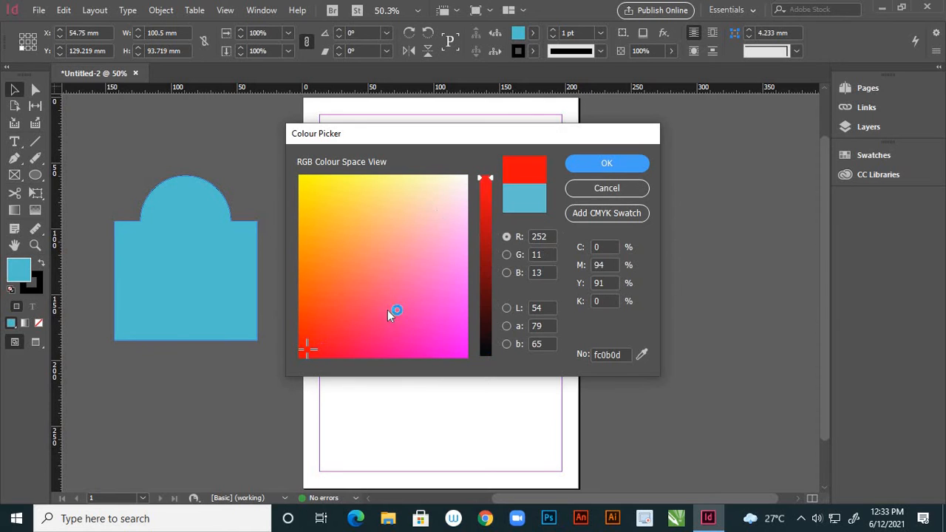
pyautogui.click(579, 164)
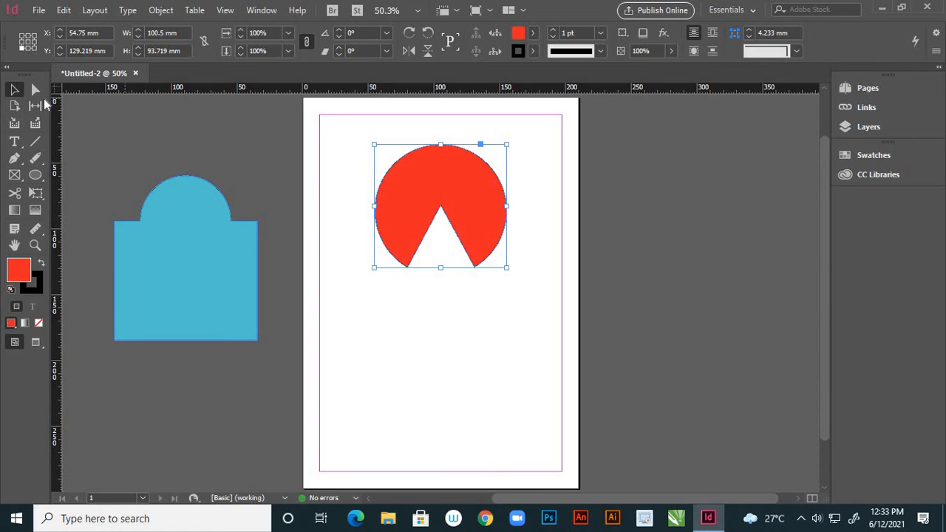
pyautogui.click(142, 131)
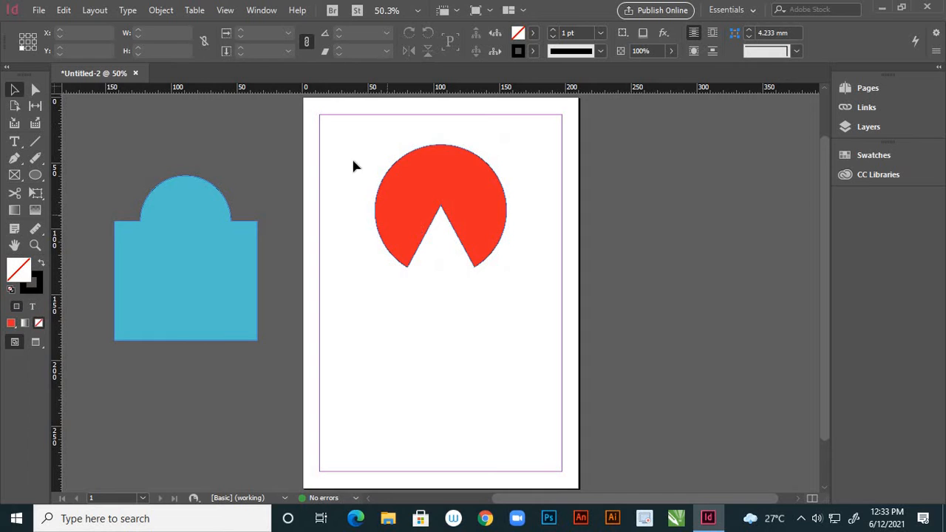
pyautogui.click(160, 11)
pyautogui.moveTo(344, 446)
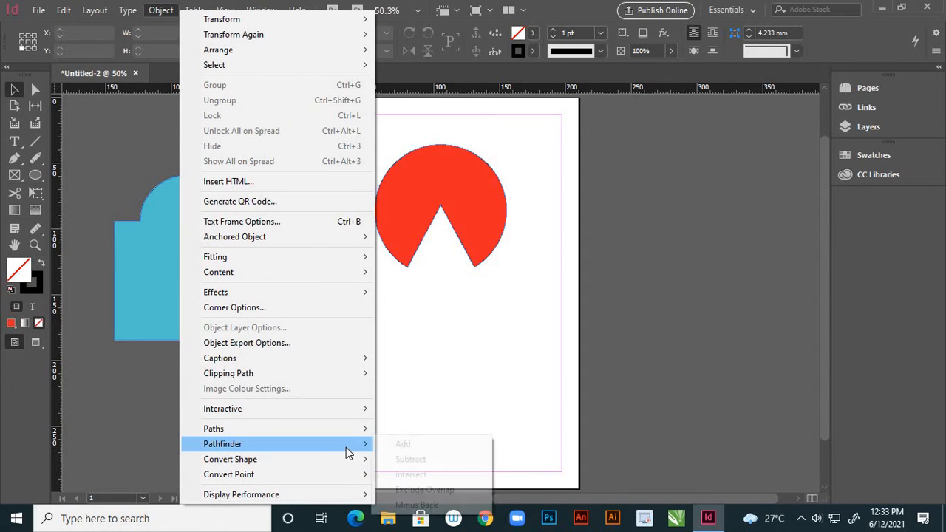
pyautogui.click(408, 344)
# Step: Add a text frame about 55.5 mm wide and 14.25 mm high below the blue shape, reading "add" at 30 pt
pyautogui.click(15, 141)
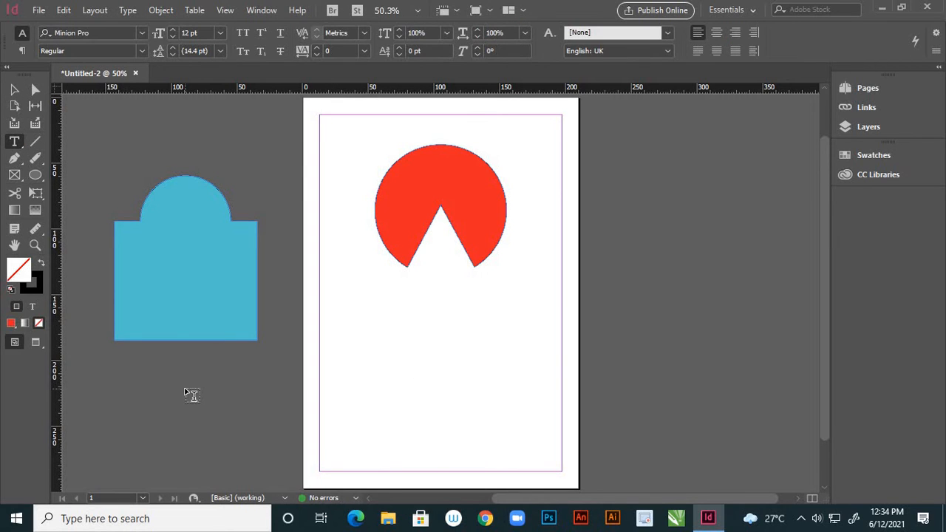
pyautogui.moveTo(132, 355); pyautogui.dragTo(205, 373)
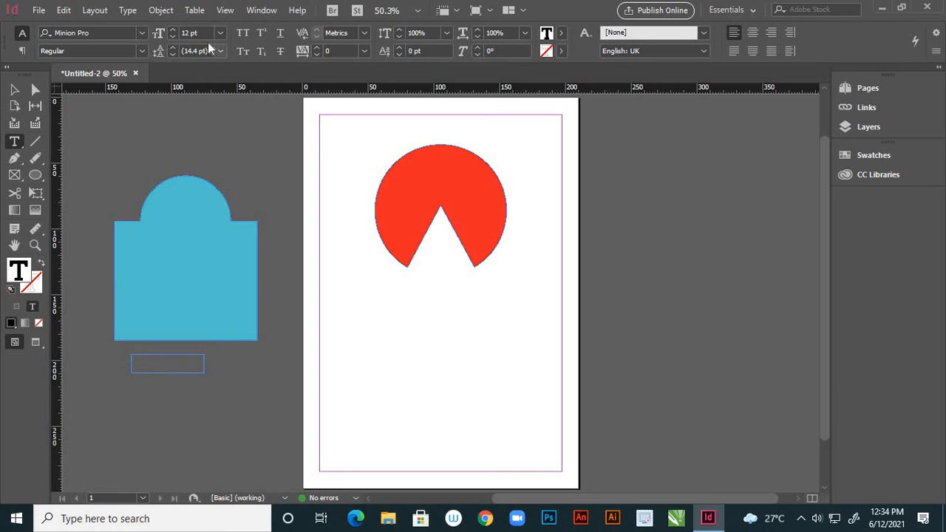
pyautogui.click(220, 33)
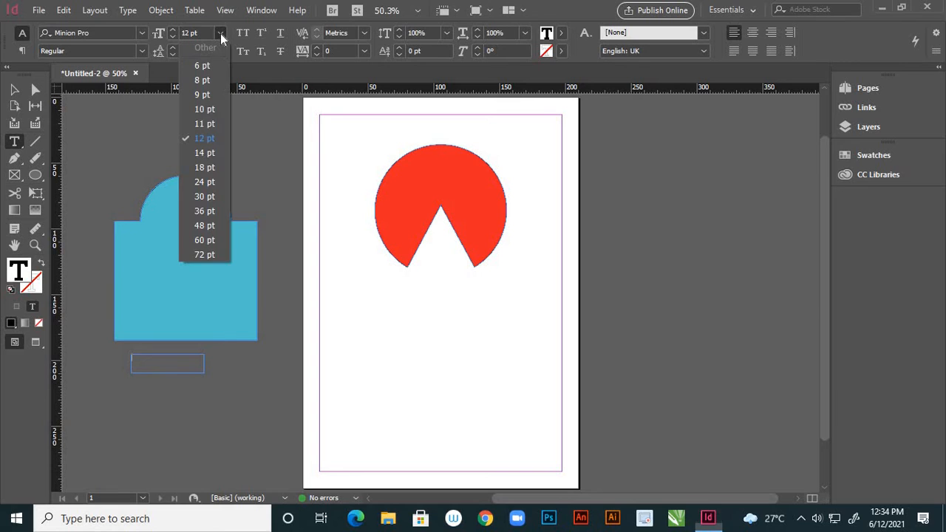
pyautogui.click(204, 195)
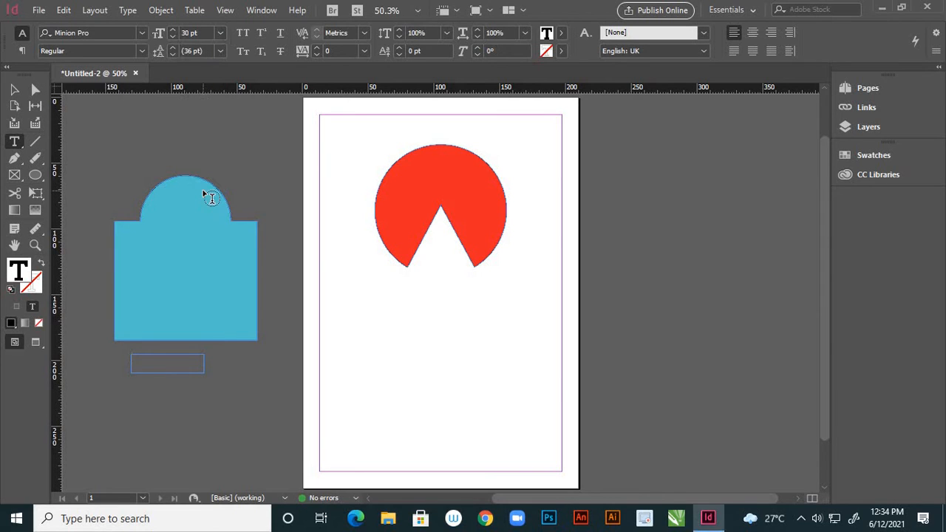
pyautogui.write('add')
pyautogui.press('Escape')
pyautogui.click(143, 157)
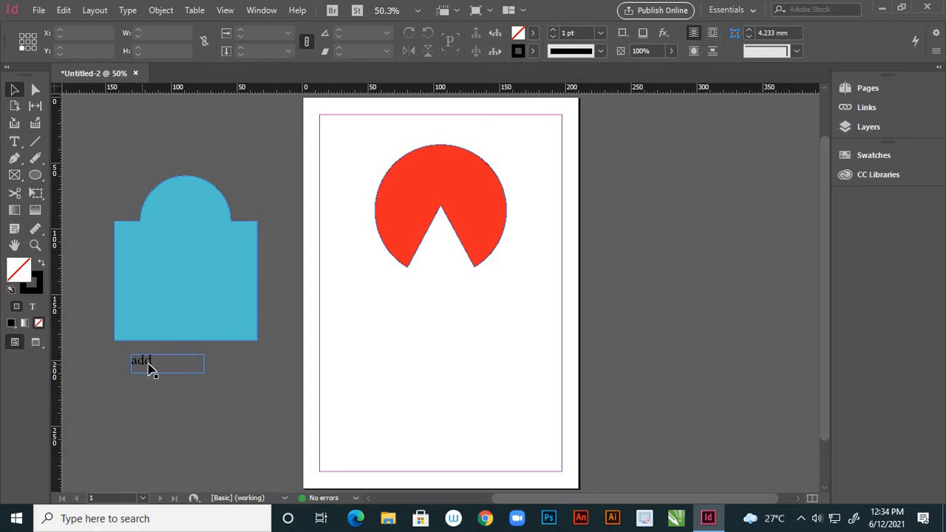
# Step: Place a copy of the "add" text frame below the red shape, at about X 82.5 mm, Y 160 mm
pyautogui.moveTo(149, 364); pyautogui.dragTo(370, 362)
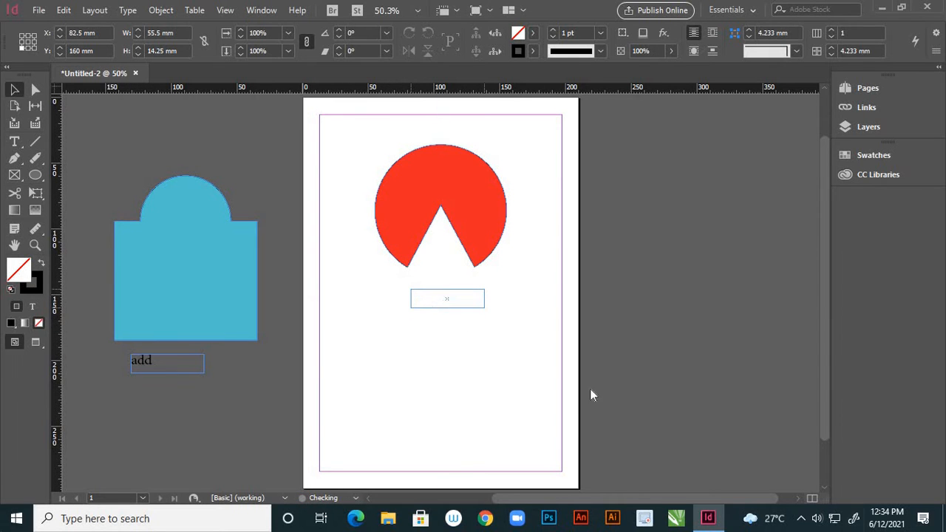
pyautogui.hotkey('ctrl', 'b')
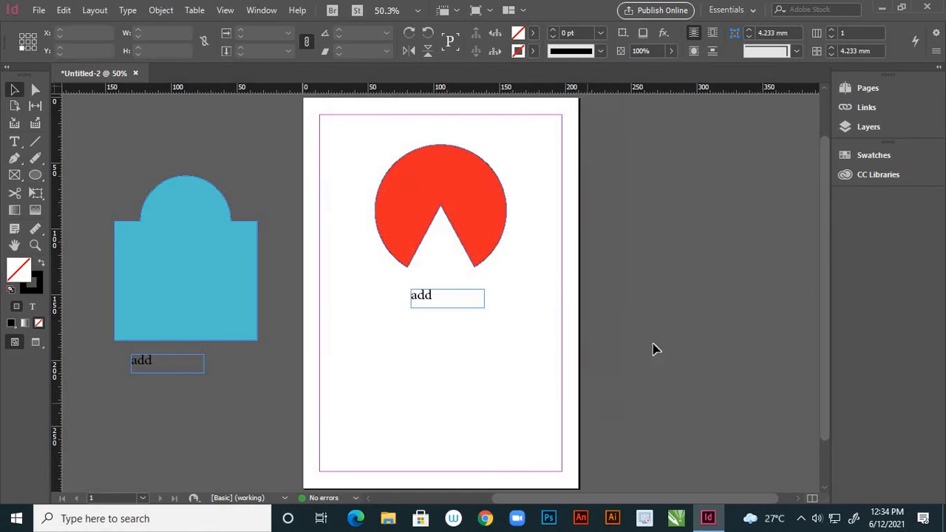
pyautogui.click(588, 403)
pyautogui.click(655, 348)
# Step: Replace the text in the copied frame below the red shape with "substract"
pyautogui.click(16, 140)
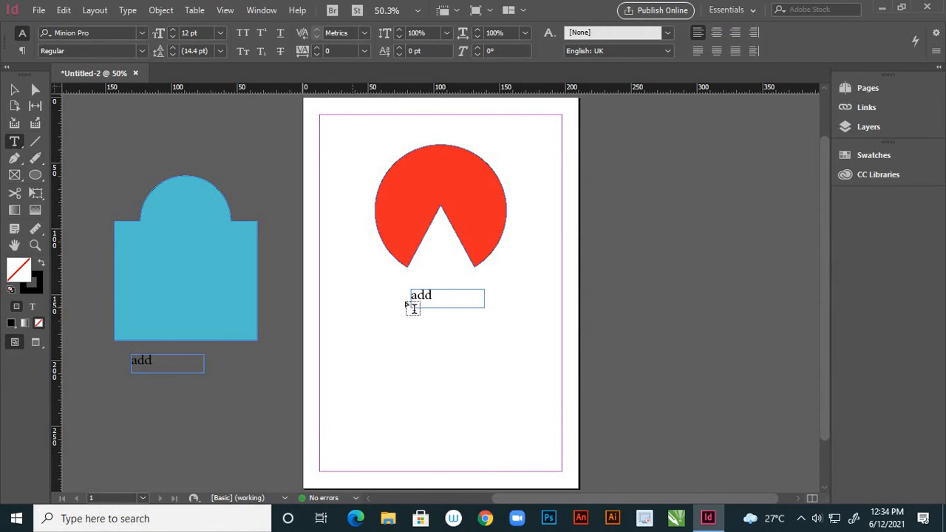
pyautogui.click(431, 295)
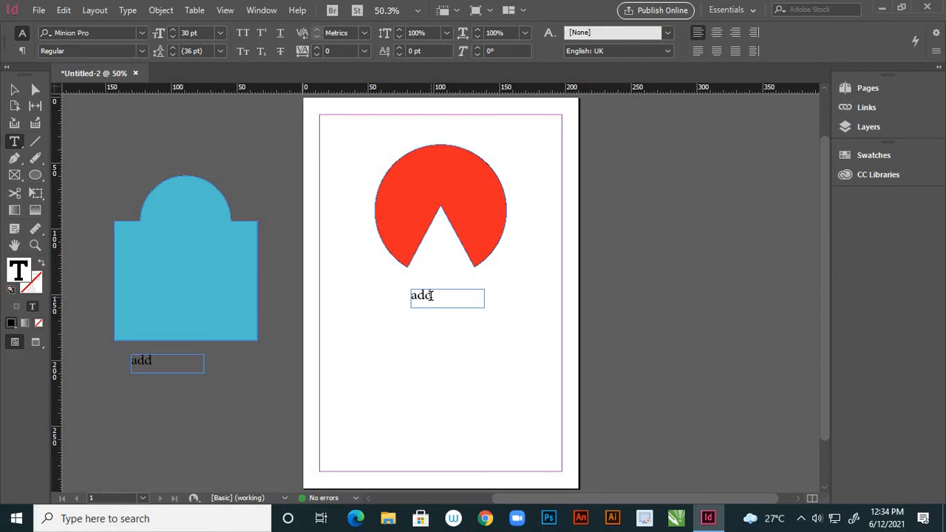
pyautogui.press('BackSpace')
pyautogui.press('BackSpace')
pyautogui.press('BackSpace')
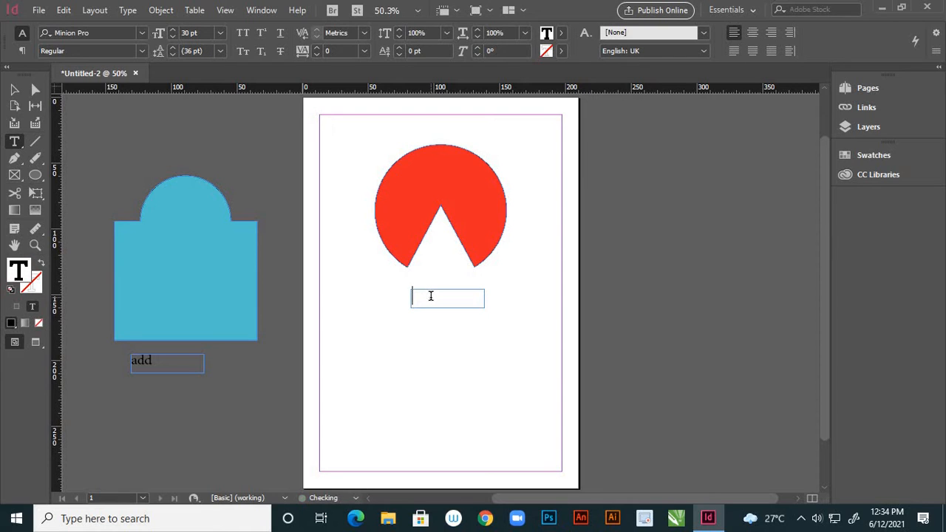
pyautogui.write('substract')
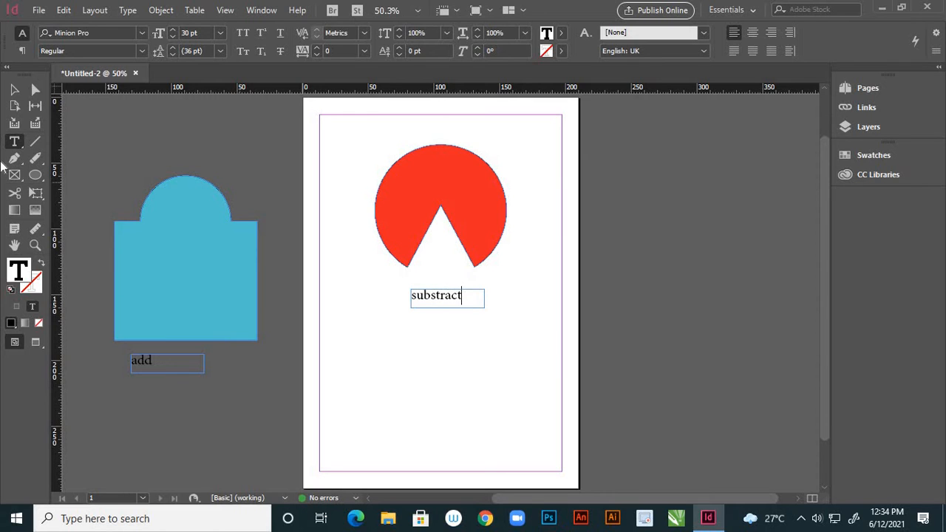
pyautogui.click(15, 90)
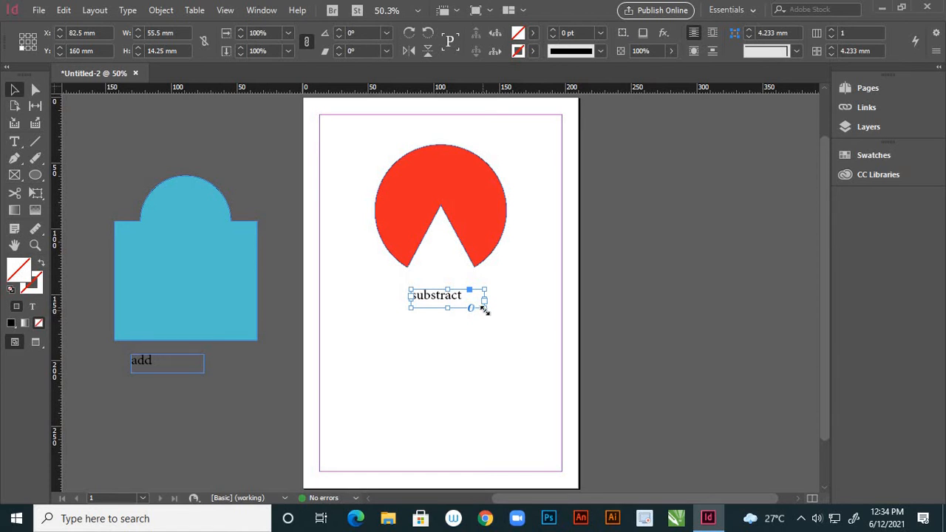
pyautogui.click(166, 138)
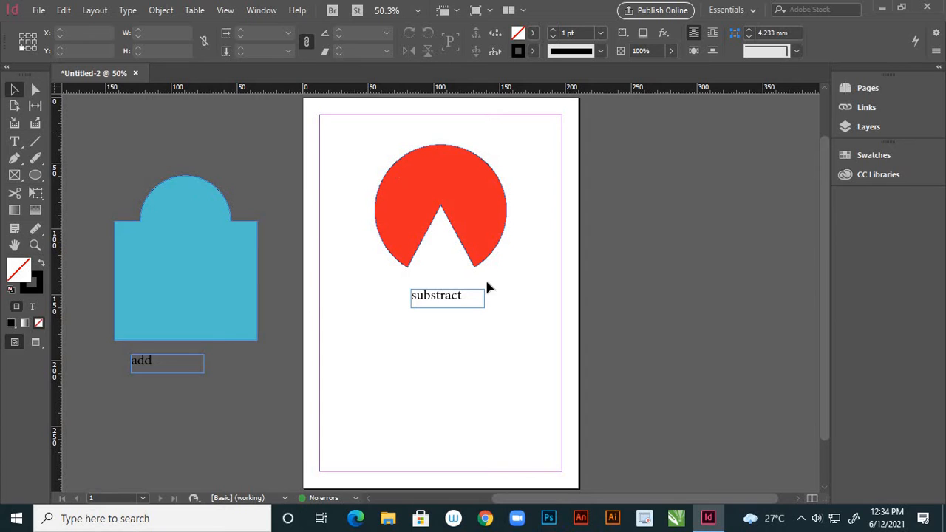
# Step: Move the red shape to the page's lower left, at about X -18 mm, Y 246.6 mm, and place its "substract" label beneath it
pyautogui.moveTo(470, 229); pyautogui.dragTo(369, 381)
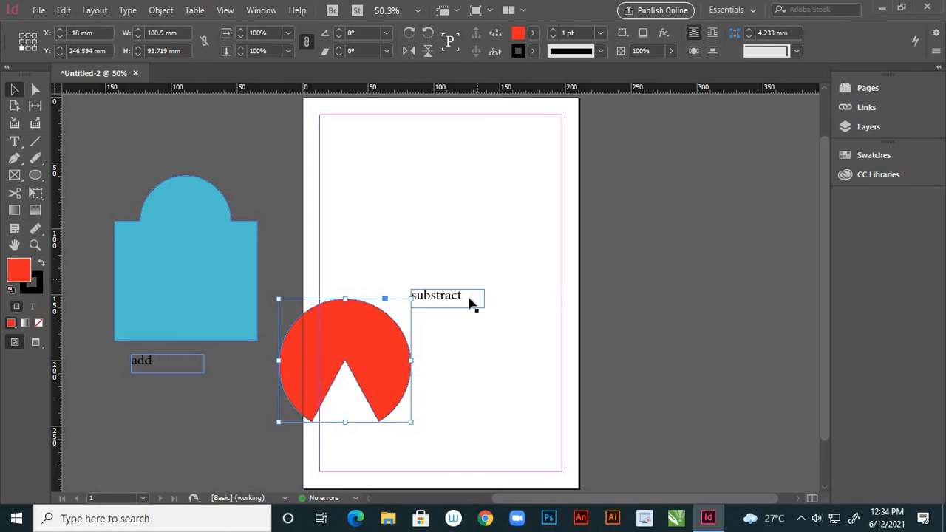
pyautogui.moveTo(443, 298); pyautogui.dragTo(334, 440)
pyautogui.click(315, 225)
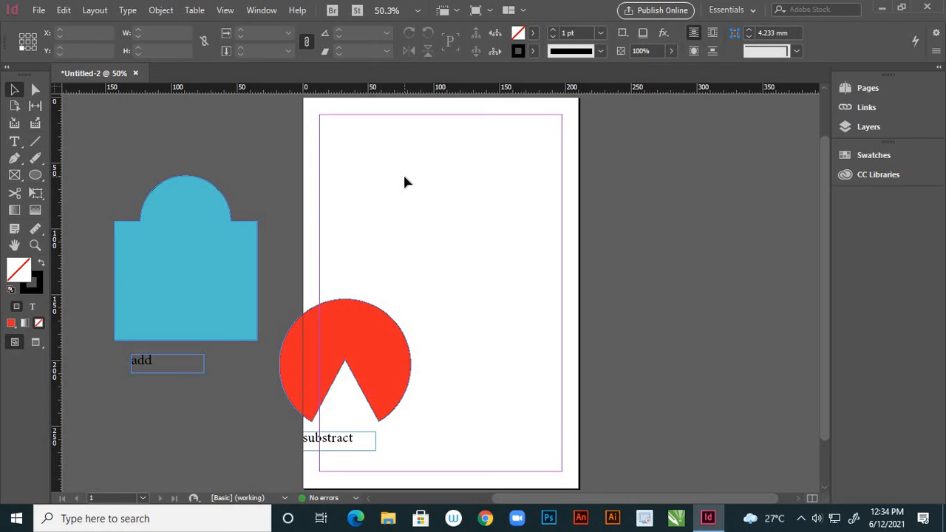
# Step: Draw a rectangle about 87.25 mm wide and 78.75 mm high in the page's upper right area
pyautogui.click(37, 175)
pyautogui.click(80, 191)
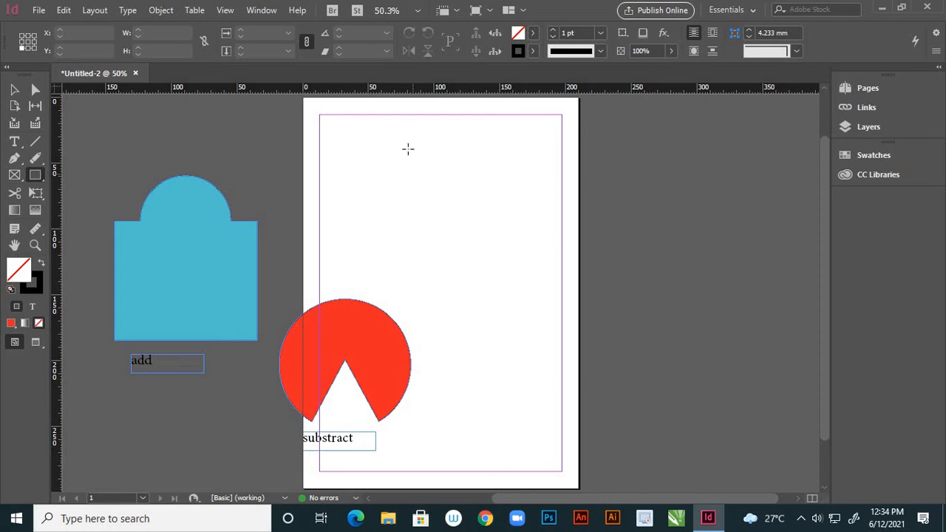
pyautogui.click(433, 156)
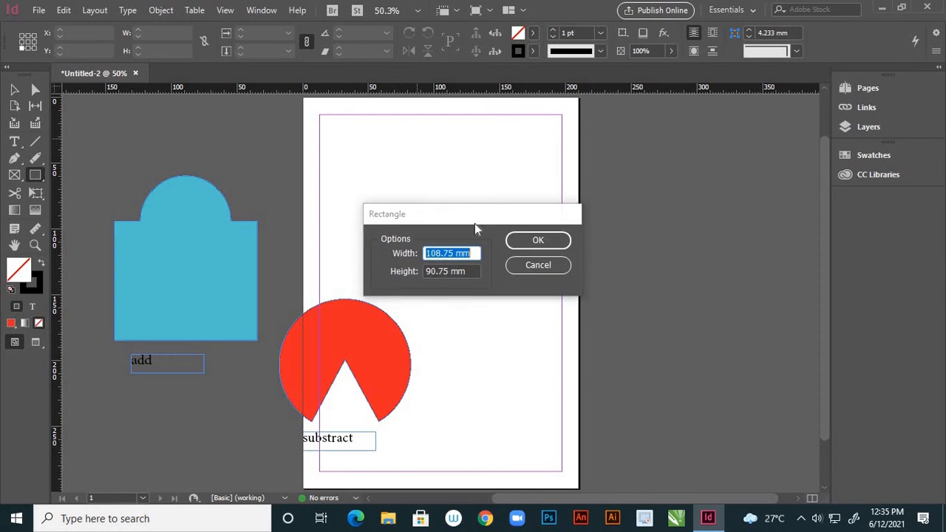
pyautogui.click(530, 266)
pyautogui.click(438, 181)
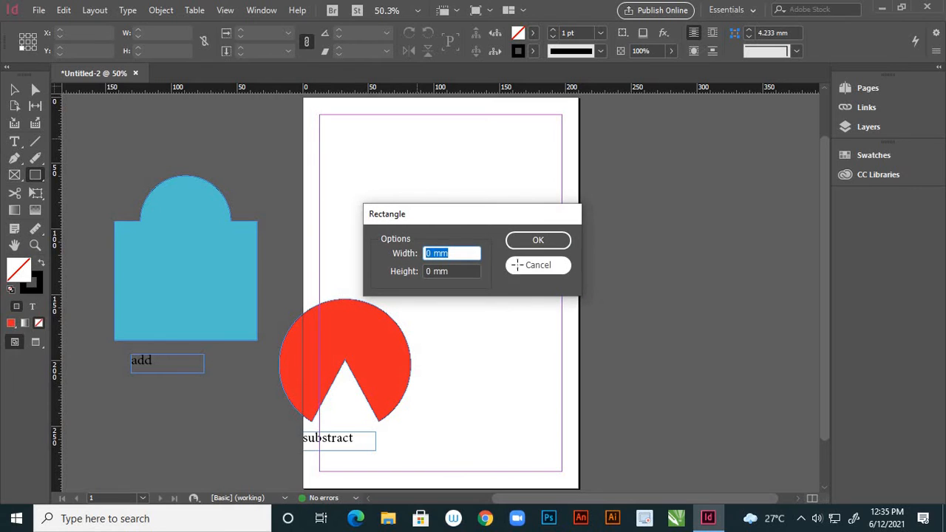
pyautogui.click(519, 265)
pyautogui.moveTo(406, 153); pyautogui.dragTo(522, 258)
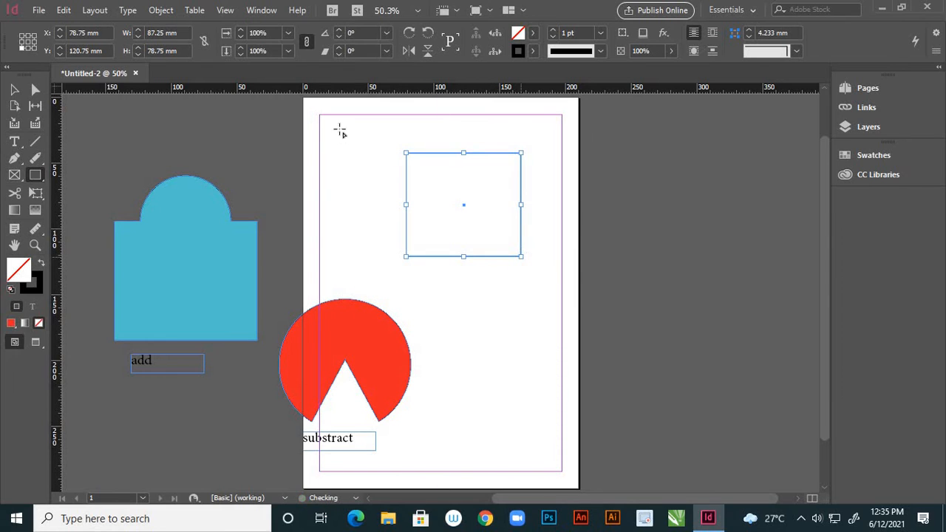
# Step: Draw a circle about 71.75 mm in diameter, horizontally centred on the rectangle and extending past its lower edge
pyautogui.rightClick(41, 184)
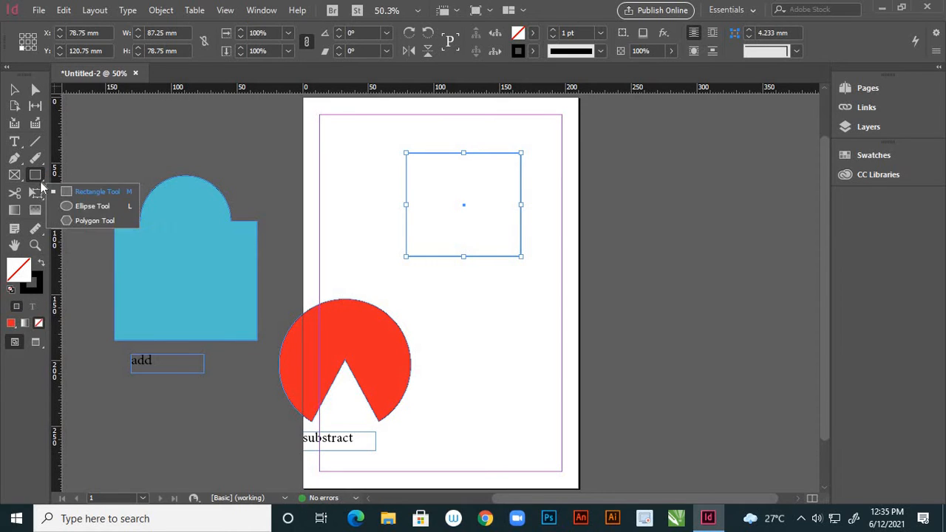
pyautogui.click(80, 209)
pyautogui.click(418, 214)
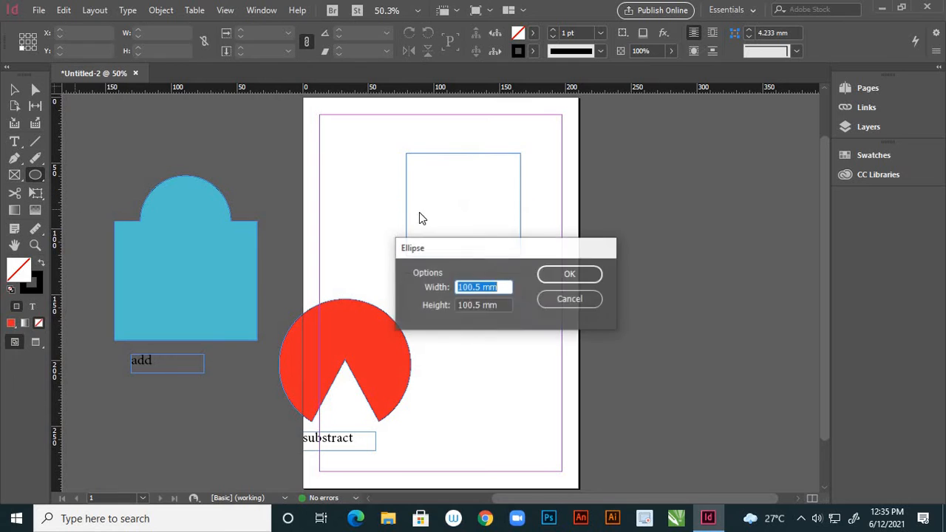
pyautogui.click(560, 303)
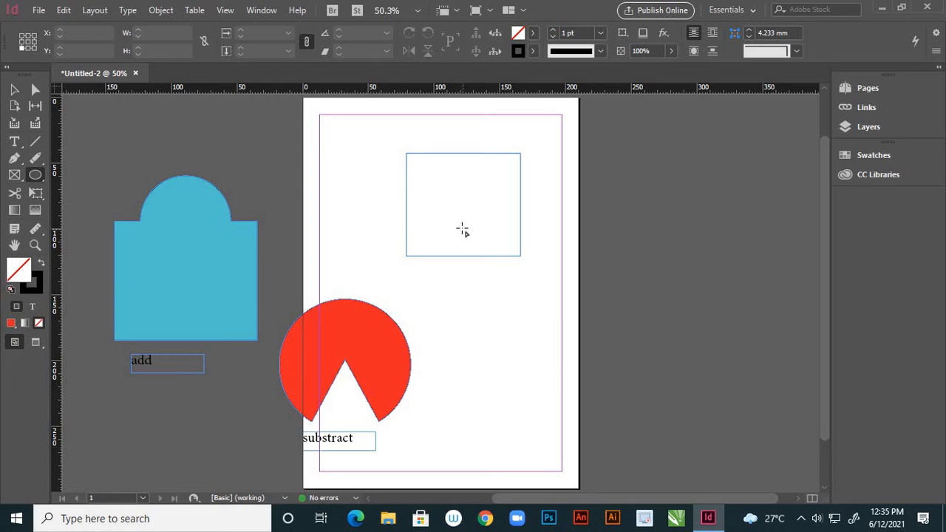
pyautogui.moveTo(462, 227); pyautogui.dragTo(512, 279)
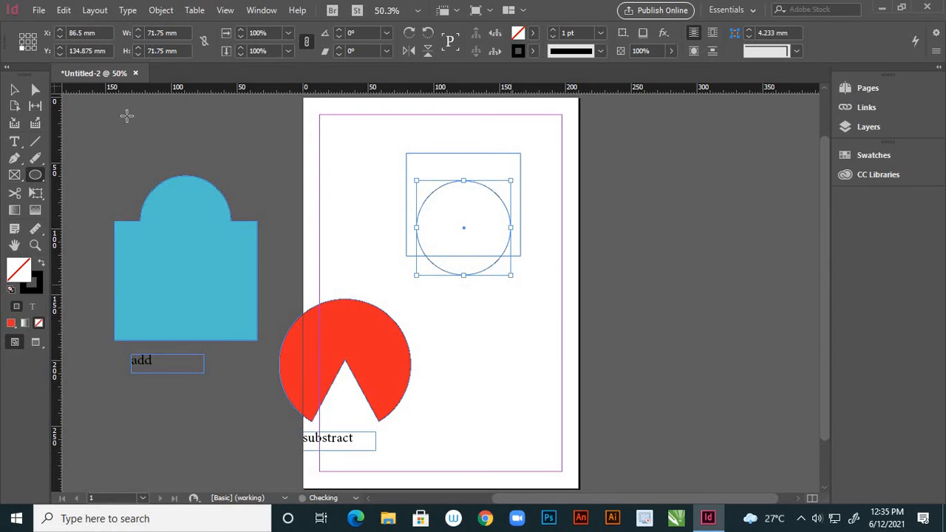
pyautogui.click(15, 90)
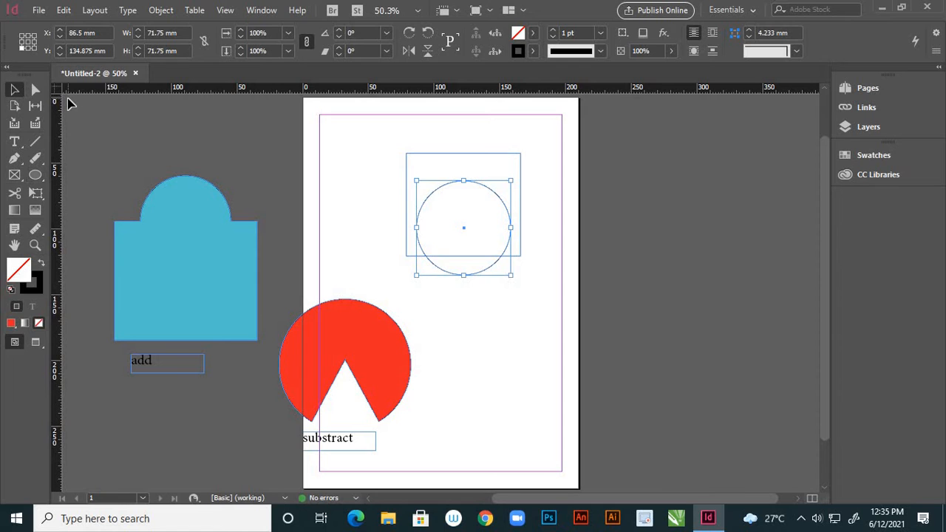
# Step: Nudge the circle down over the rectangle's lower edge until its Y position is 144.625 mm
pyautogui.press('Down')
pyautogui.press('Down')
pyautogui.press('Down')
pyautogui.press('Down')
pyautogui.press('Down')
pyautogui.press('Down')
pyautogui.press('Down')
pyautogui.press('Down')
pyautogui.press('Down')
pyautogui.press('Down')
pyautogui.press('Down')
pyautogui.press('Down')
pyautogui.press('Down')
pyautogui.press('Down')
pyautogui.press('Down')
pyautogui.press('Down')
pyautogui.press('Down')
pyautogui.press('Down')
pyautogui.press('Down')
pyautogui.press('Down')
pyautogui.press('Down')
pyautogui.press('Down')
pyautogui.press('Down')
pyautogui.press('Down')
pyautogui.press('Down')
pyautogui.press('Down')
pyautogui.press('Down')
pyautogui.press('Down')
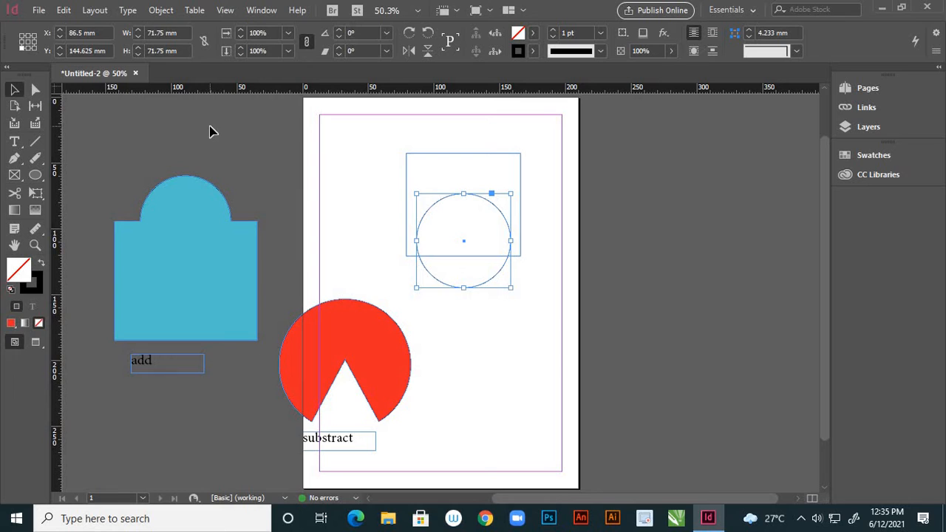
pyautogui.click(372, 144)
pyautogui.moveTo(401, 137); pyautogui.dragTo(475, 217)
pyautogui.click(351, 142)
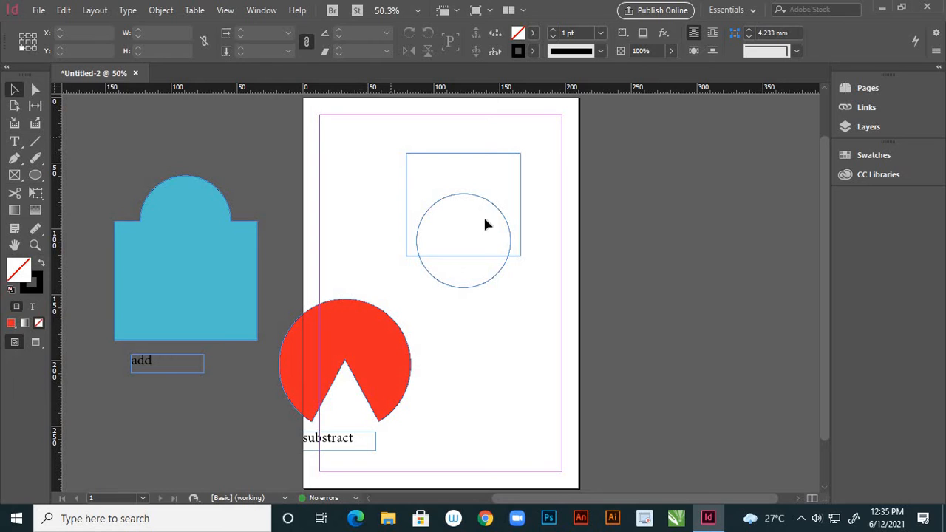
pyautogui.click(508, 235)
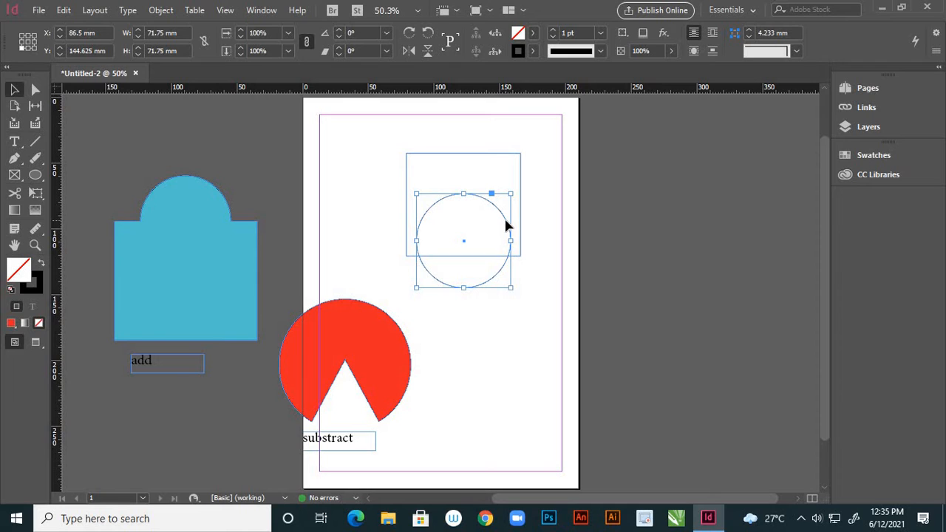
pyautogui.moveTo(506, 221); pyautogui.dragTo(752, 209)
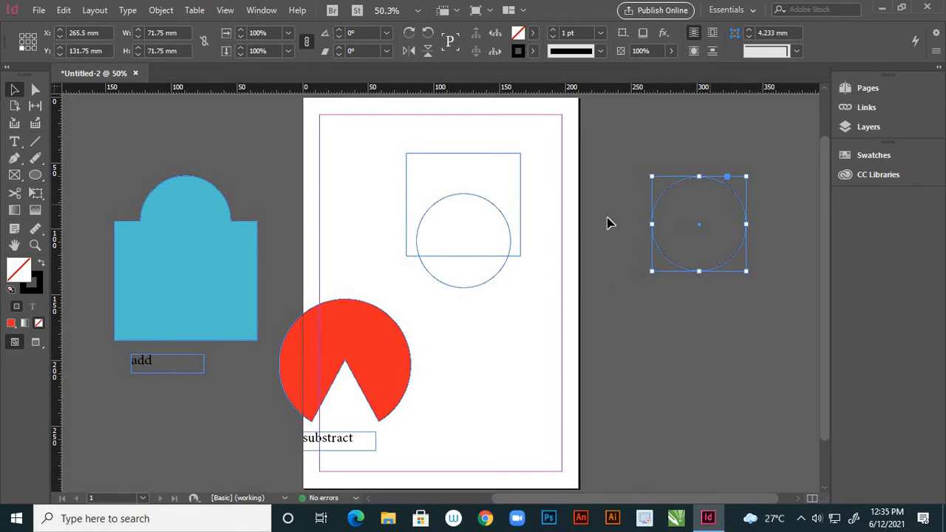
pyautogui.hotkey('ctrl', 'z')
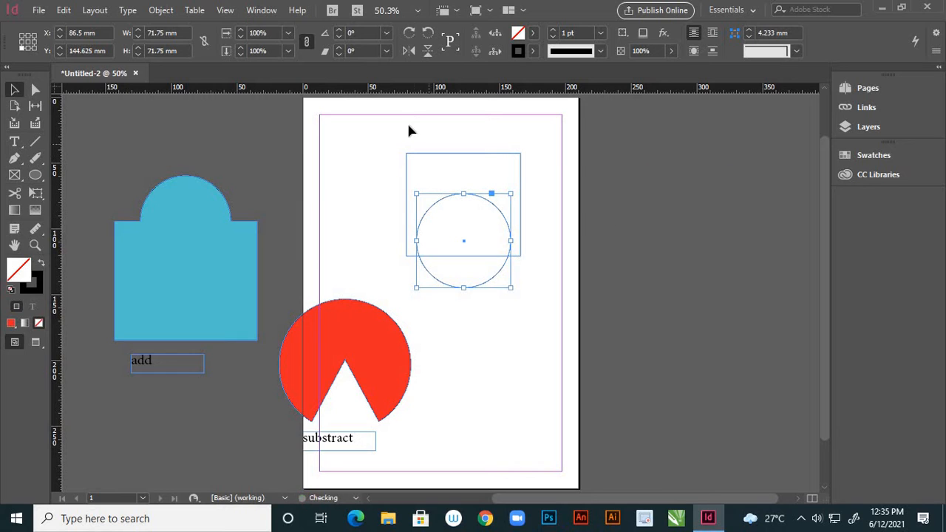
# Step: Duplicate the rectangle and circle together twice, placing one copy beside the page and another at X 168.75 mm, Y 270.625 mm
pyautogui.moveTo(416, 144); pyautogui.dragTo(519, 259)
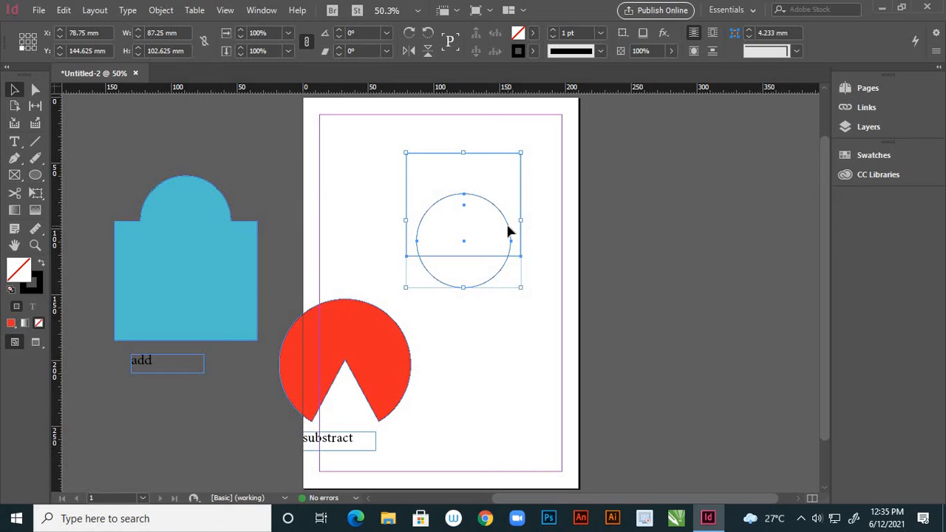
pyautogui.moveTo(509, 231); pyautogui.dragTo(628, 391)
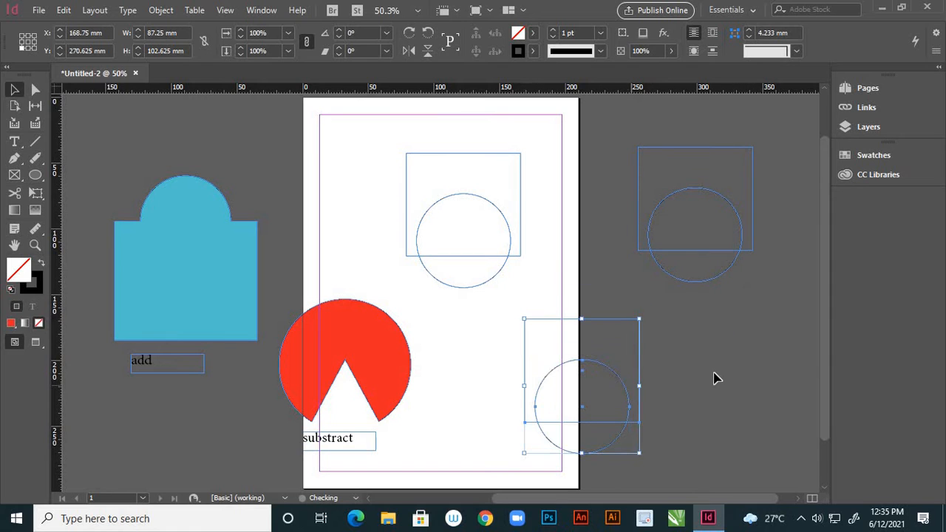
pyautogui.click(715, 378)
# Step: Combine the original rectangle and circle on the page with the Pathfinder Intersect command
pyautogui.moveTo(426, 137); pyautogui.dragTo(488, 213)
pyautogui.click(161, 10)
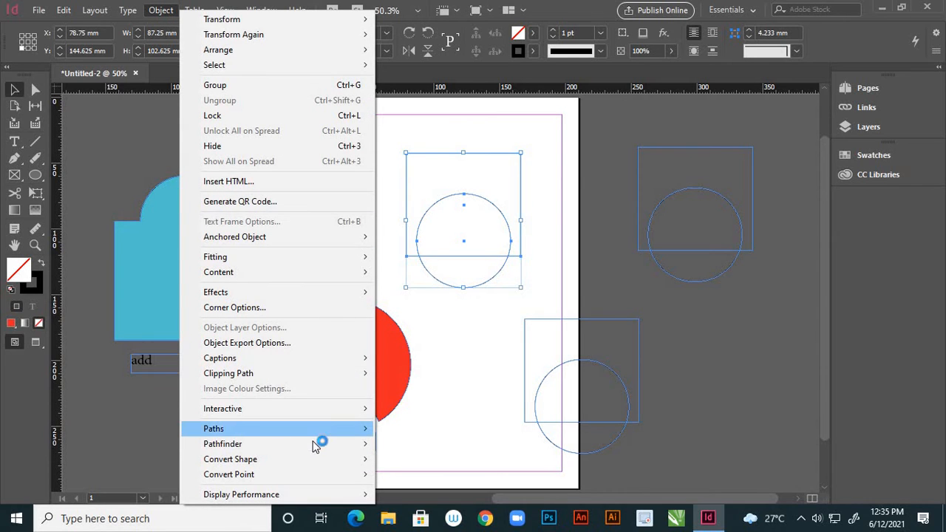
pyautogui.moveTo(348, 444)
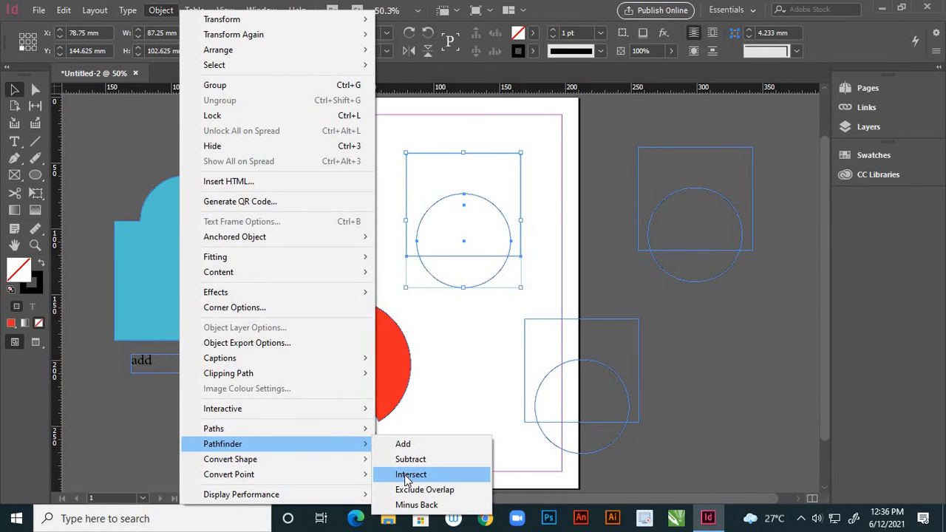
pyautogui.click(408, 474)
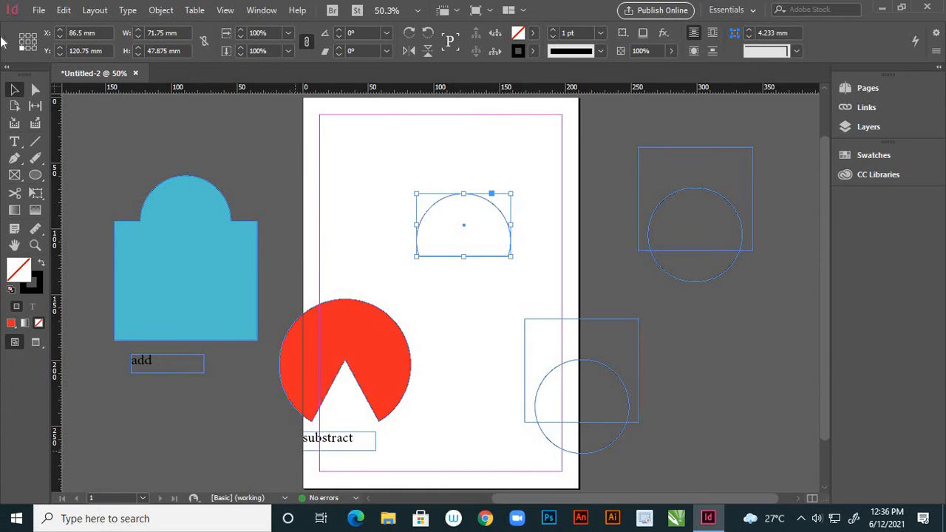
pyautogui.click(397, 185)
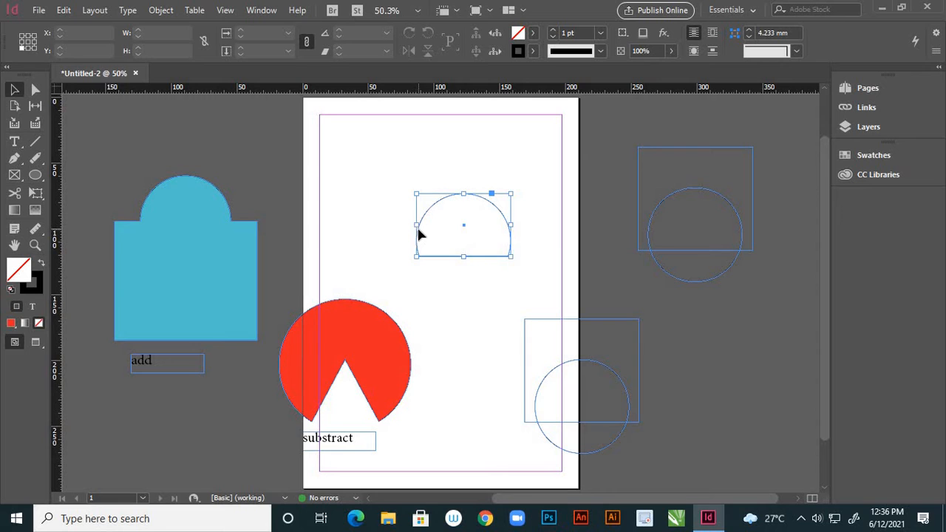
# Step: Fill the intersected shape with yellow (RGB 229, 243, 19) and move it to about X -30.75 mm, Y 81.875 mm
pyautogui.click(418, 234)
pyautogui.click(12, 326)
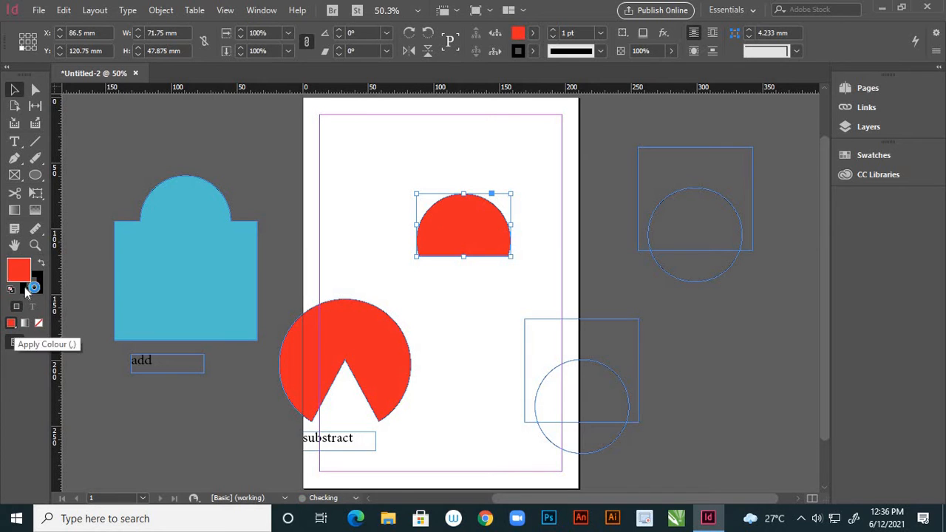
pyautogui.doubleClick(37, 277)
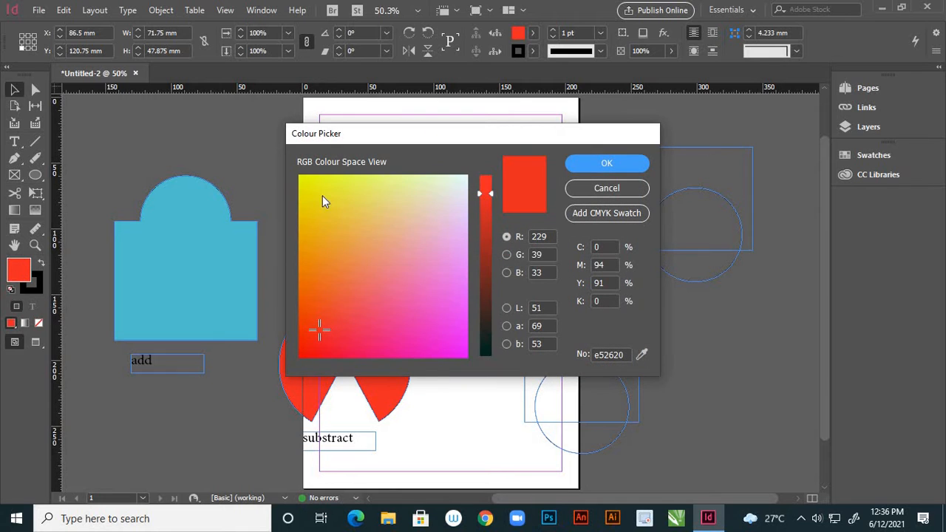
pyautogui.click(312, 186)
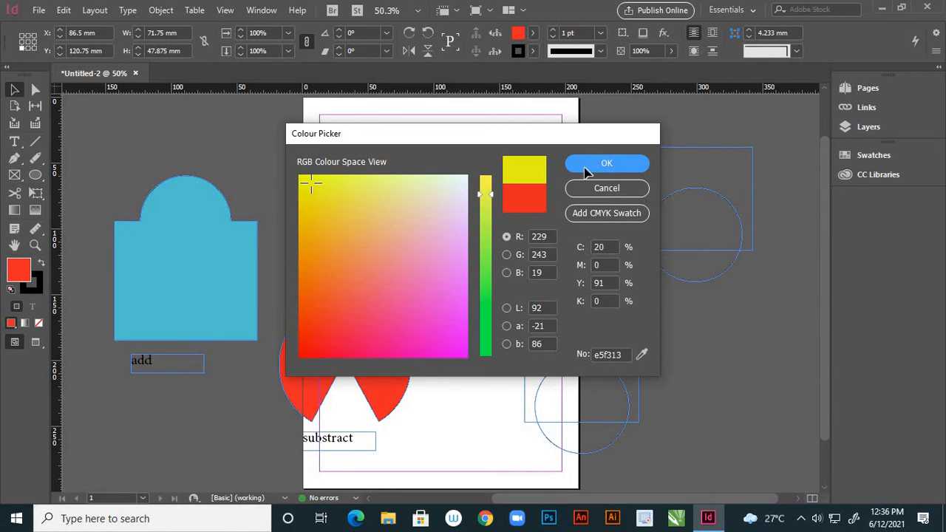
pyautogui.click(608, 166)
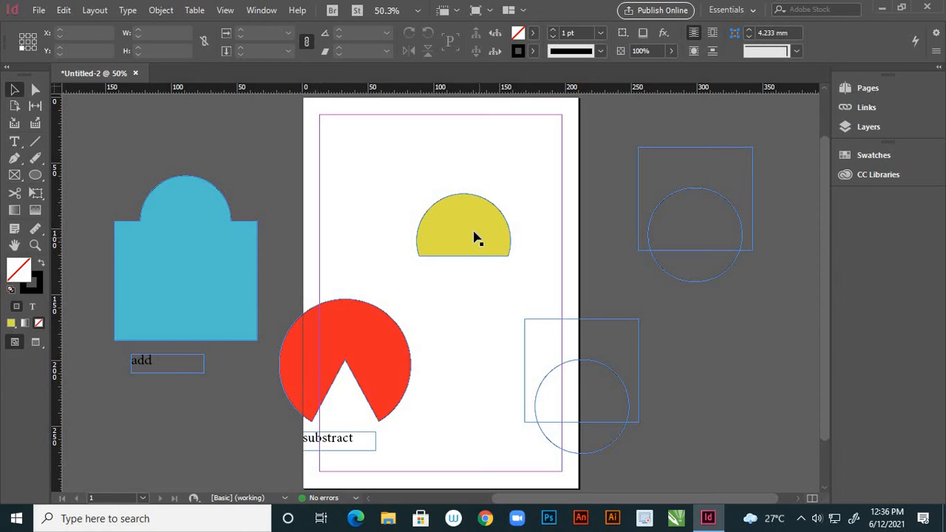
pyautogui.moveTo(473, 235); pyautogui.dragTo(318, 183)
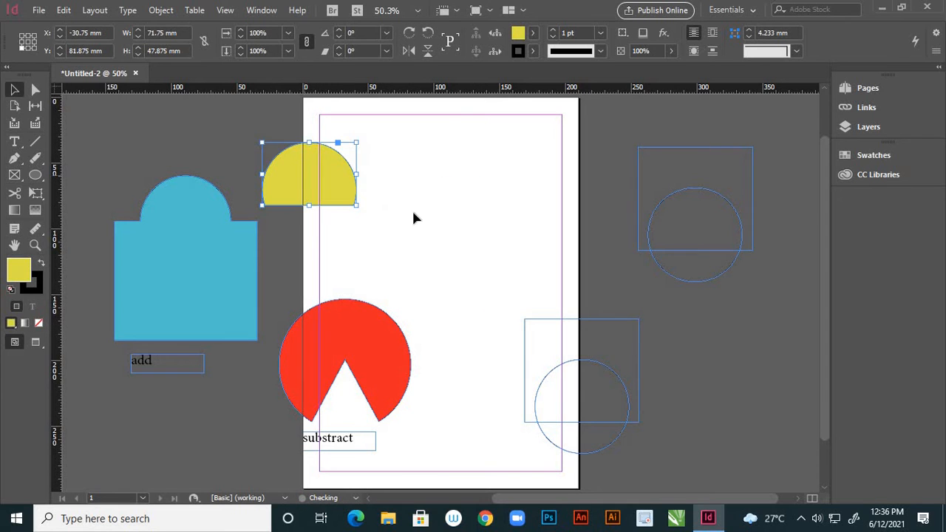
pyautogui.click(404, 232)
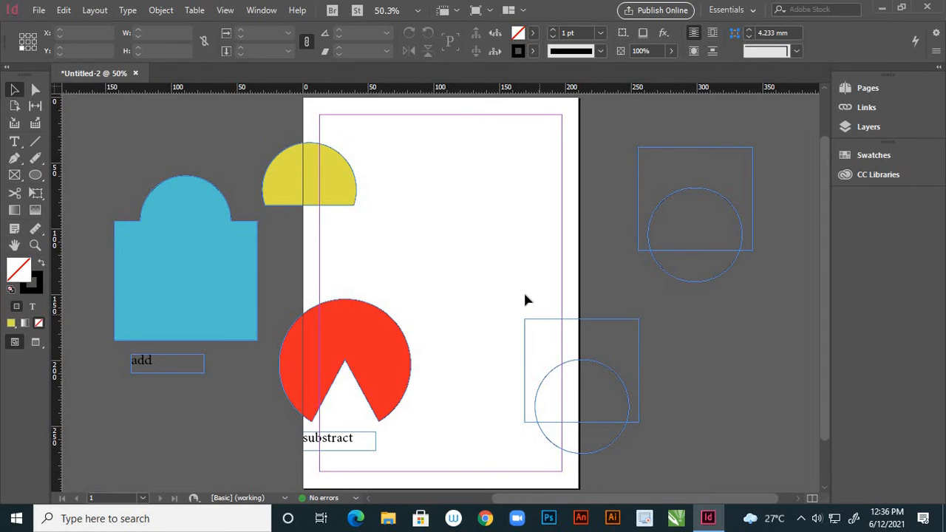
# Step: Move the lower rectangle and circle copy together to the page's upper right area, at about X 90.75 mm, Y 152.875 mm
pyautogui.moveTo(573, 353); pyautogui.dragTo(595, 385)
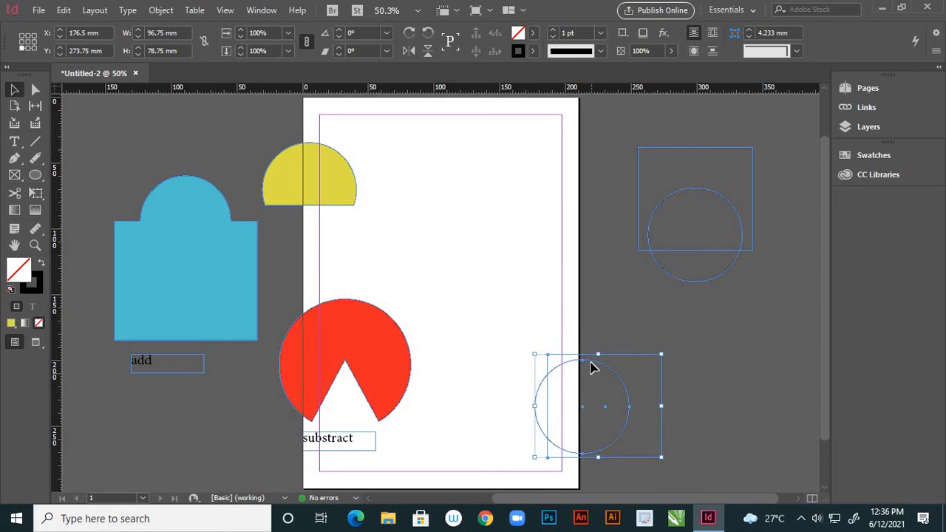
pyautogui.hotkey('ctrl', 'z')
pyautogui.moveTo(706, 317); pyautogui.dragTo(497, 213)
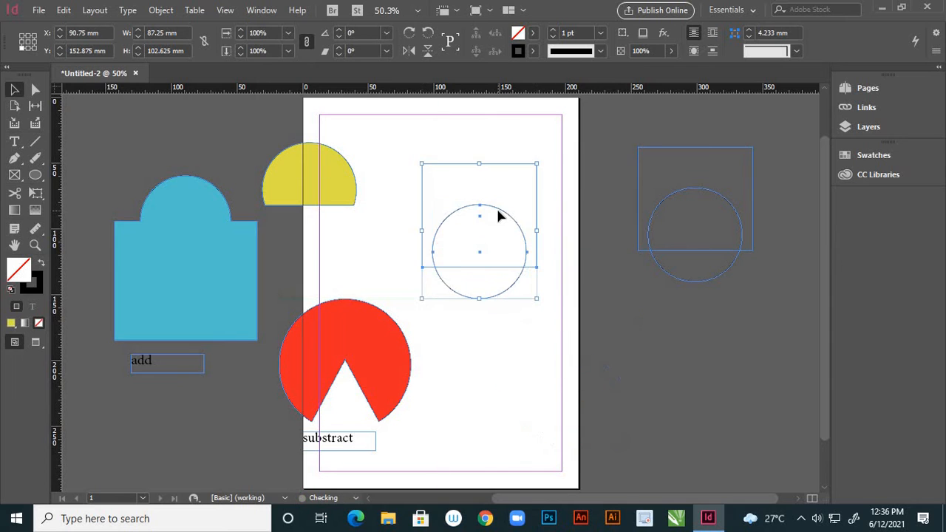
# Step: Combine the moved rectangle and circle with the Pathfinder Exclude Overlap command
pyautogui.click(161, 10)
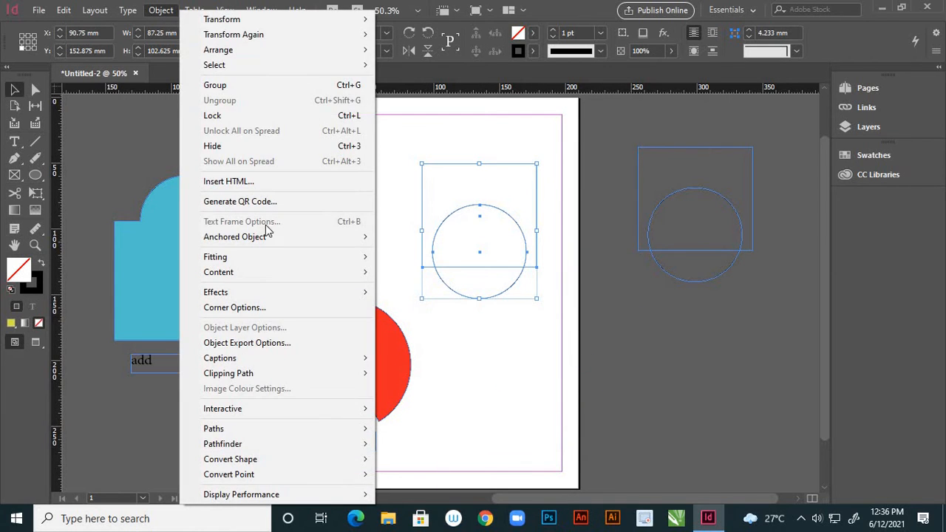
pyautogui.moveTo(344, 450)
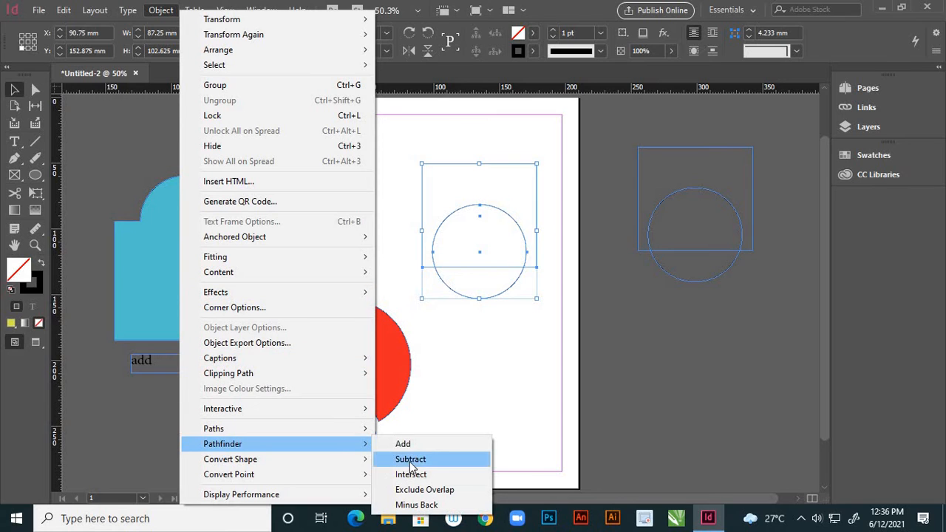
pyautogui.click(450, 490)
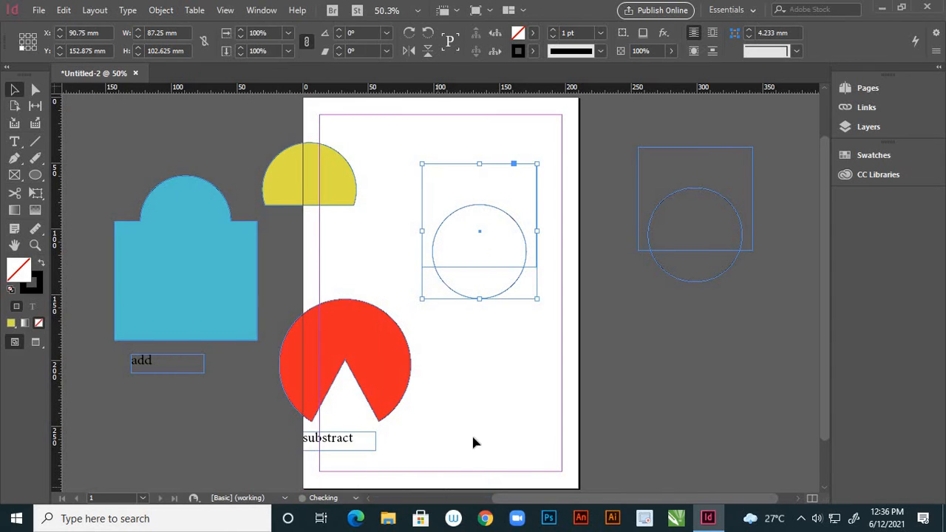
pyautogui.click(505, 362)
pyautogui.click(495, 298)
pyautogui.moveTo(495, 299); pyautogui.dragTo(498, 320)
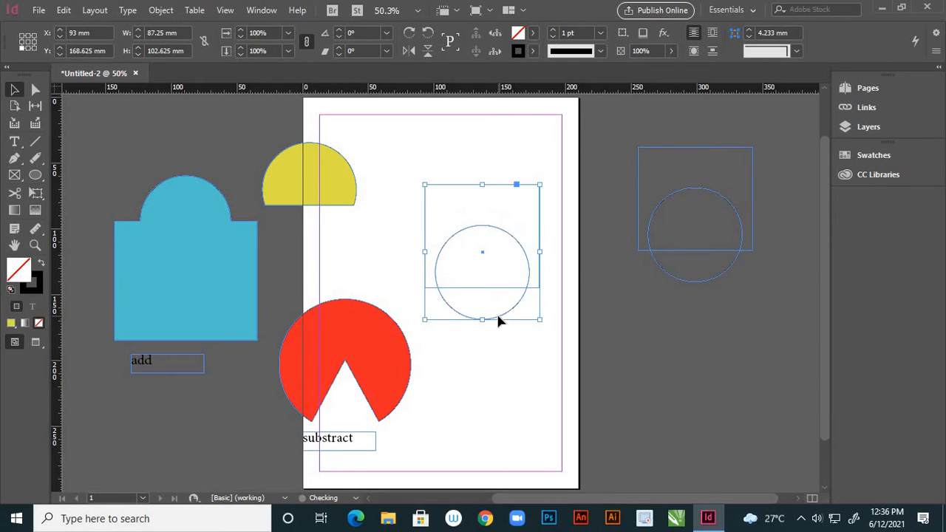
pyautogui.hotkey('ctrl', 'z')
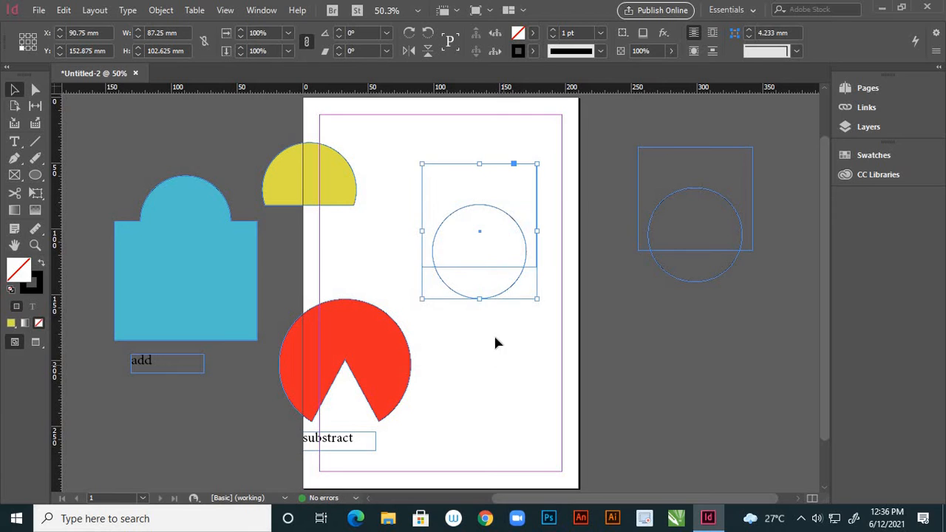
pyautogui.click(494, 325)
# Step: Fill the combined rectangle and circle shape with green (RGB 14, 221, 33)
pyautogui.click(495, 299)
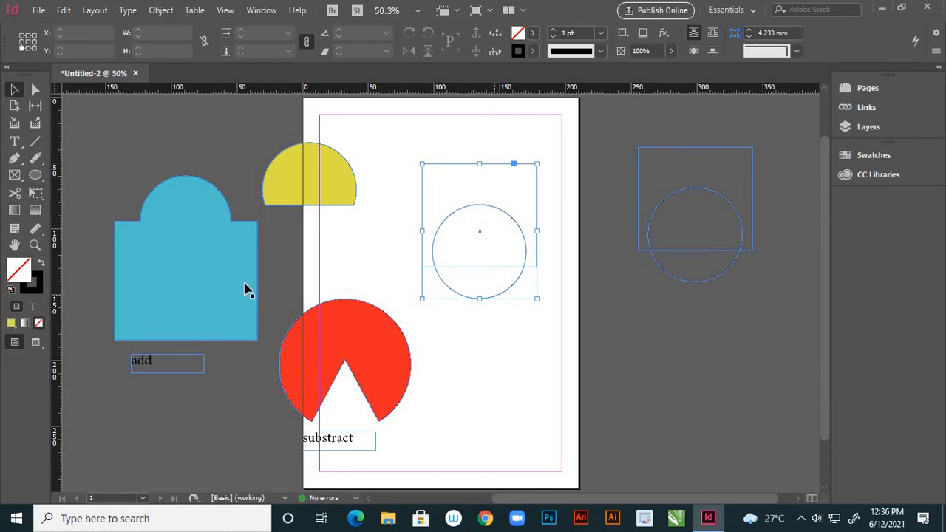
pyautogui.click(11, 323)
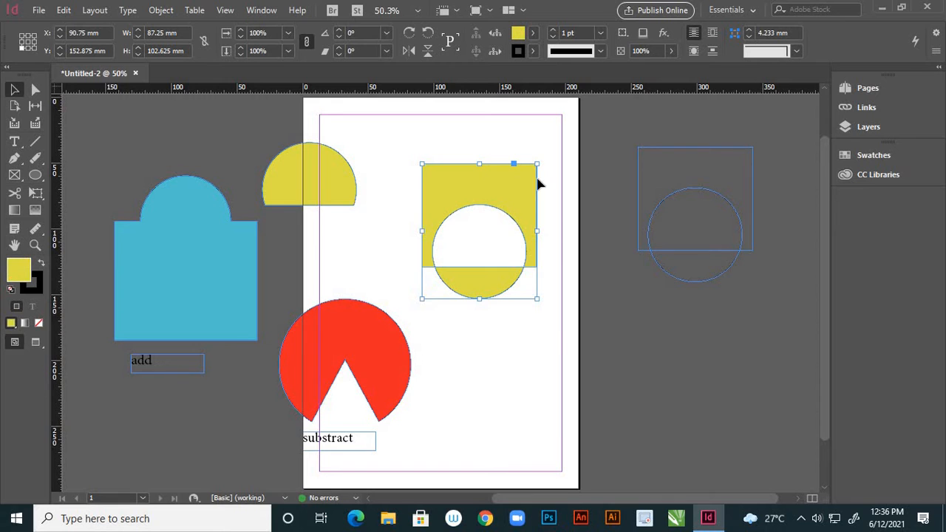
pyautogui.doubleClick(23, 266)
pyautogui.click(485, 346)
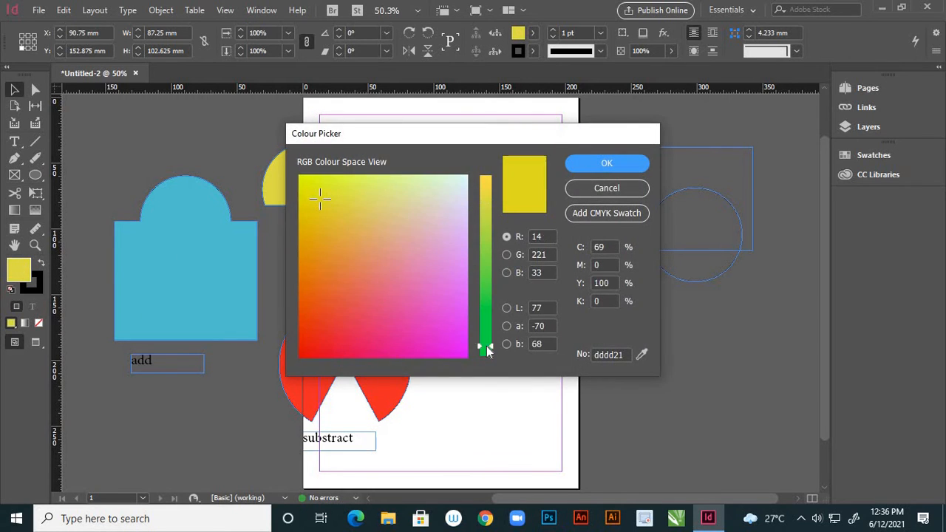
pyautogui.click(581, 170)
pyautogui.click(538, 364)
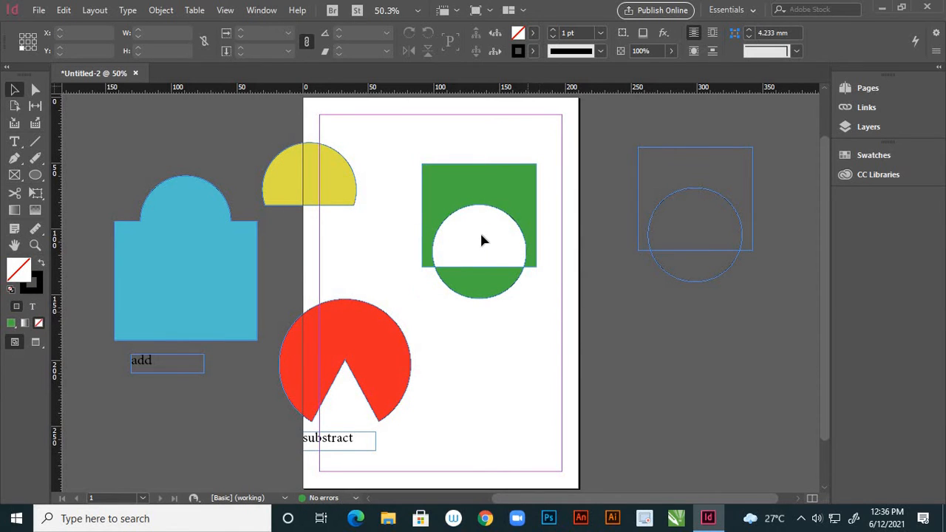
pyautogui.click(321, 177)
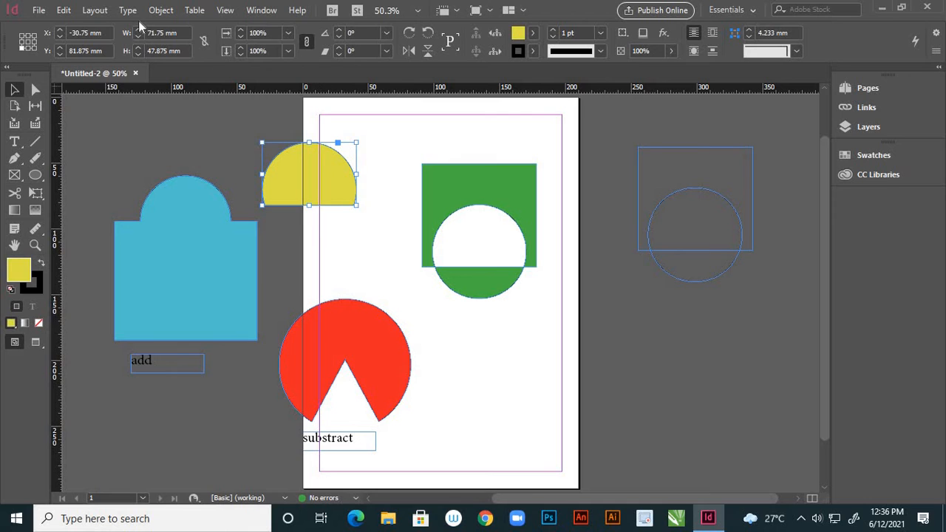
pyautogui.click(158, 11)
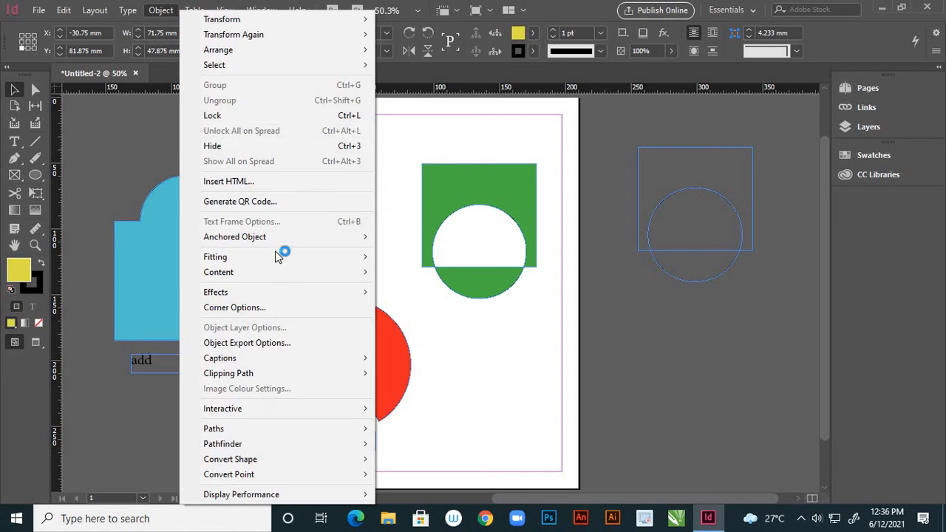
pyautogui.moveTo(367, 447)
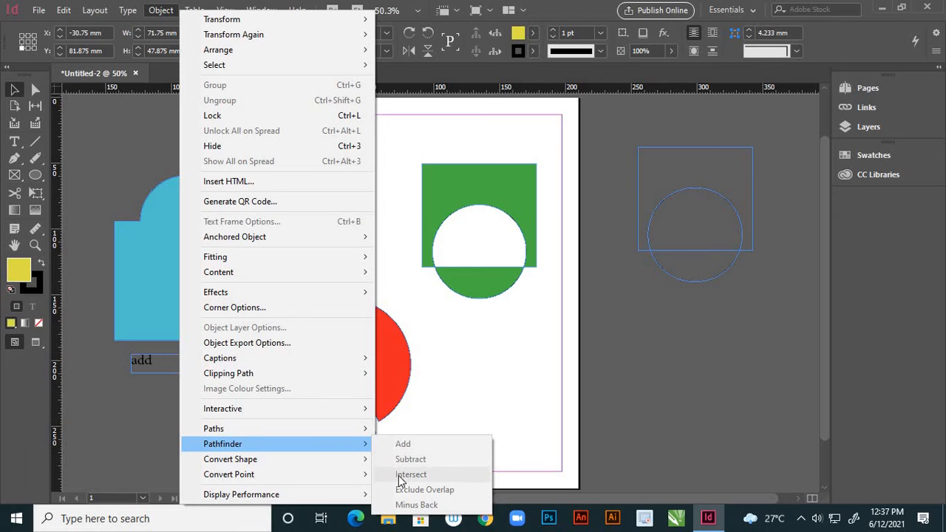
pyautogui.click(391, 241)
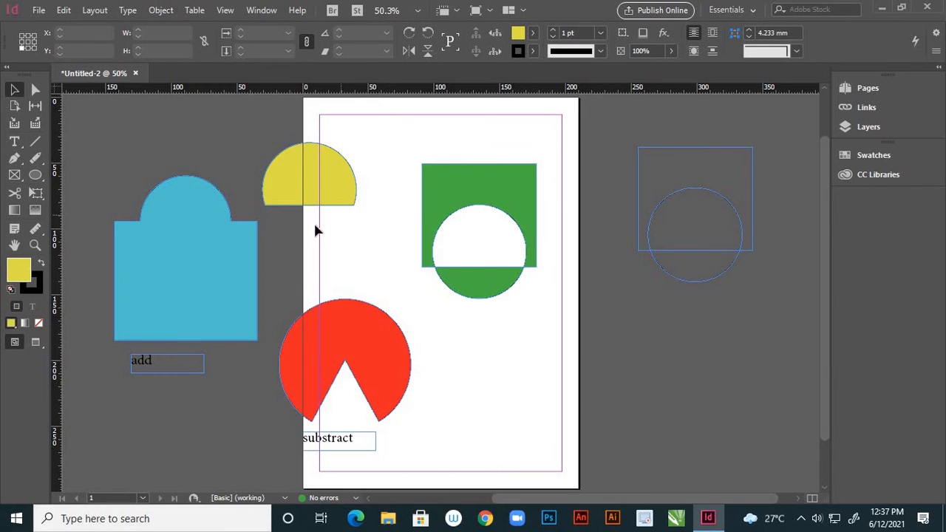
# Step: Copy the "substract" text frame to just beneath the yellow shape, at about X -20.25 mm, Y 115.812 mm
pyautogui.click(340, 441)
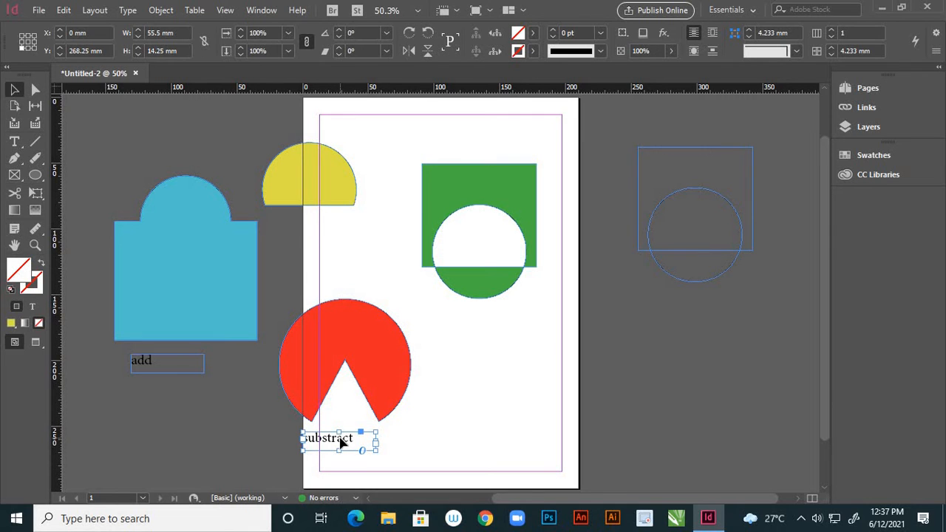
pyautogui.moveTo(339, 442); pyautogui.dragTo(318, 238)
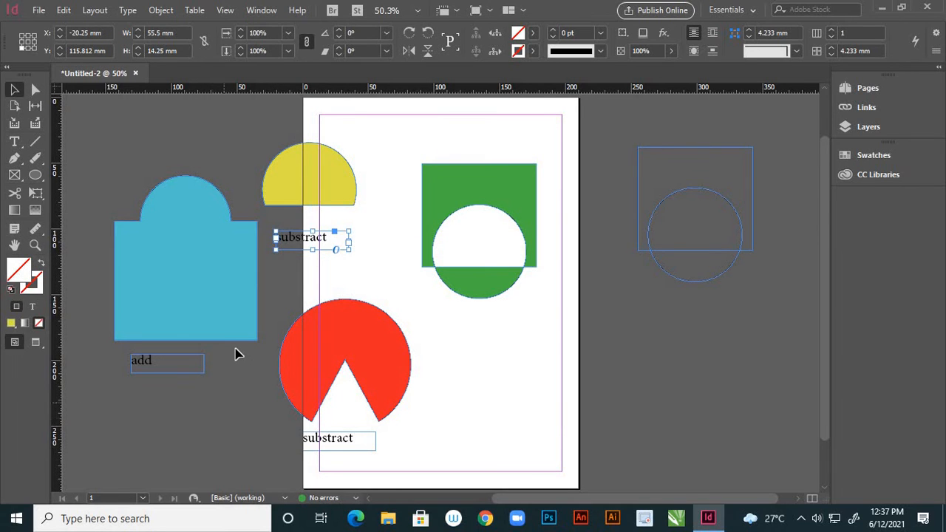
pyautogui.scroll(2, 231, 357)
pyautogui.scroll(-1, 231, 358)
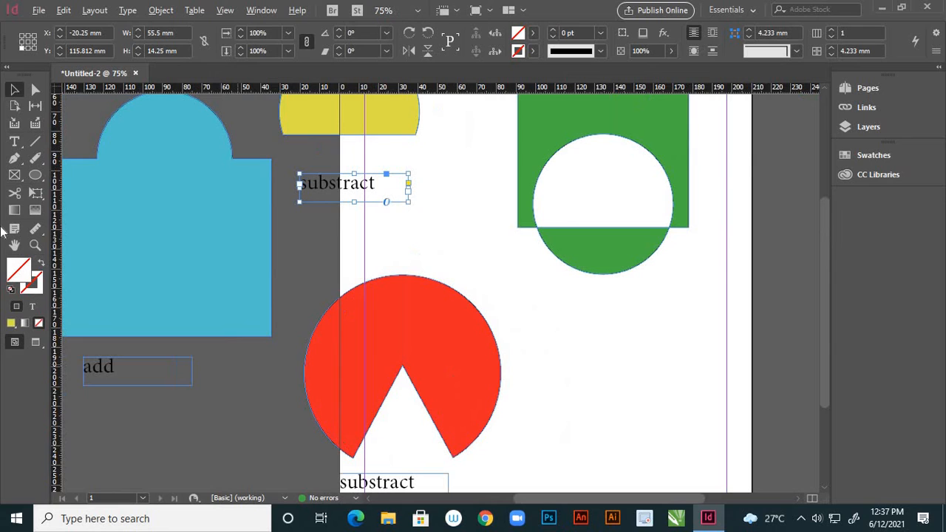
# Step: Replace the text of the "substract" label beneath the yellow shape with "intersect"
pyautogui.click(16, 142)
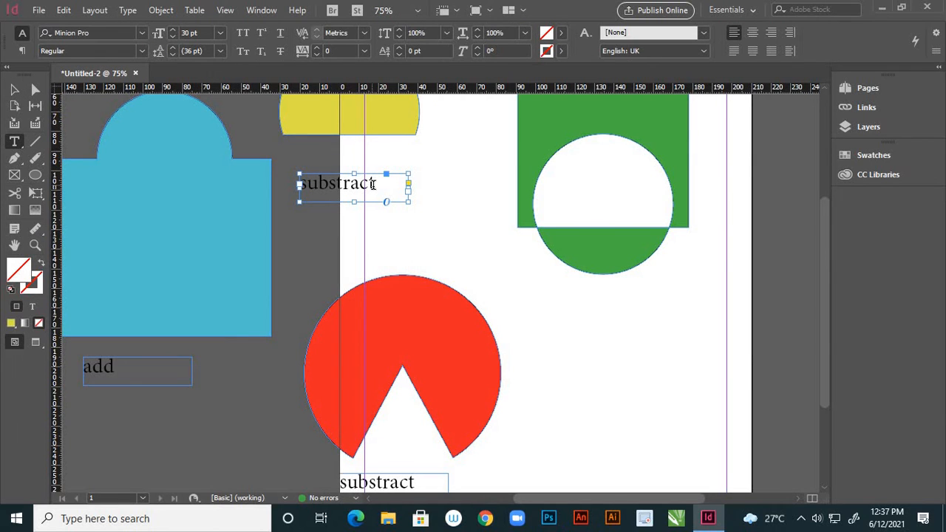
pyautogui.click(373, 184)
pyautogui.press('BackSpace')
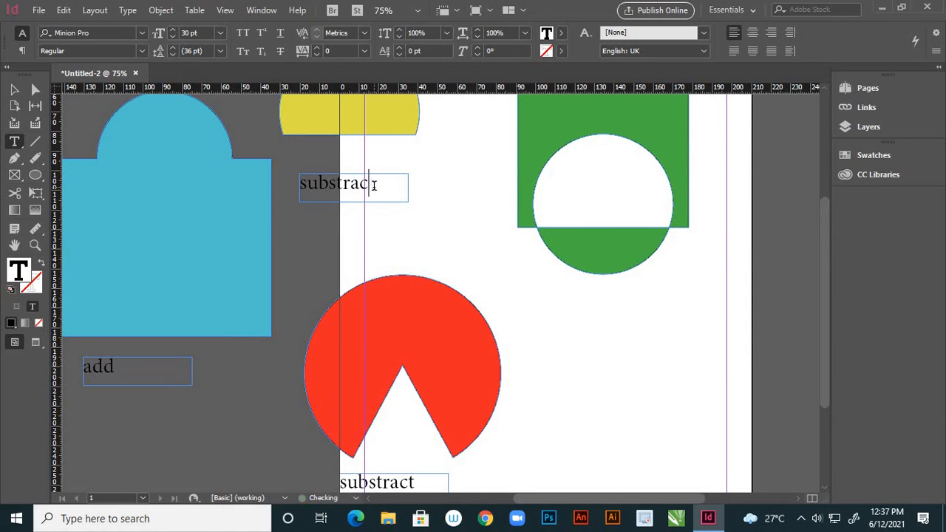
pyautogui.press('BackSpace')
pyautogui.press('BackSpace')
pyautogui.press('BackSpace')
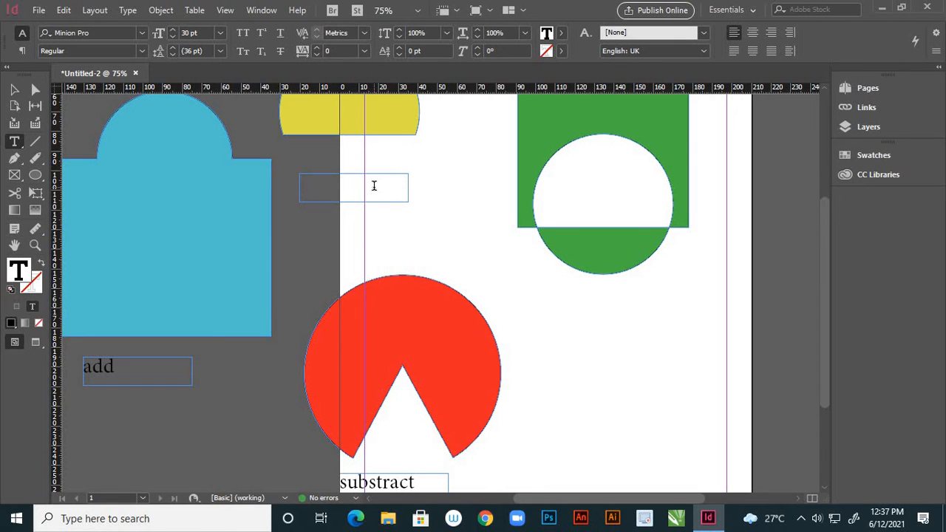
pyautogui.write('intersect')
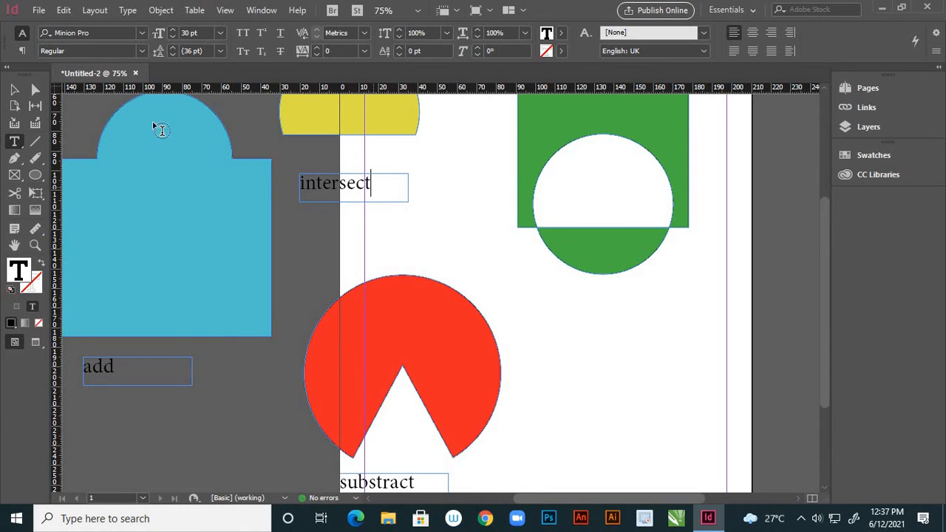
pyautogui.click(19, 91)
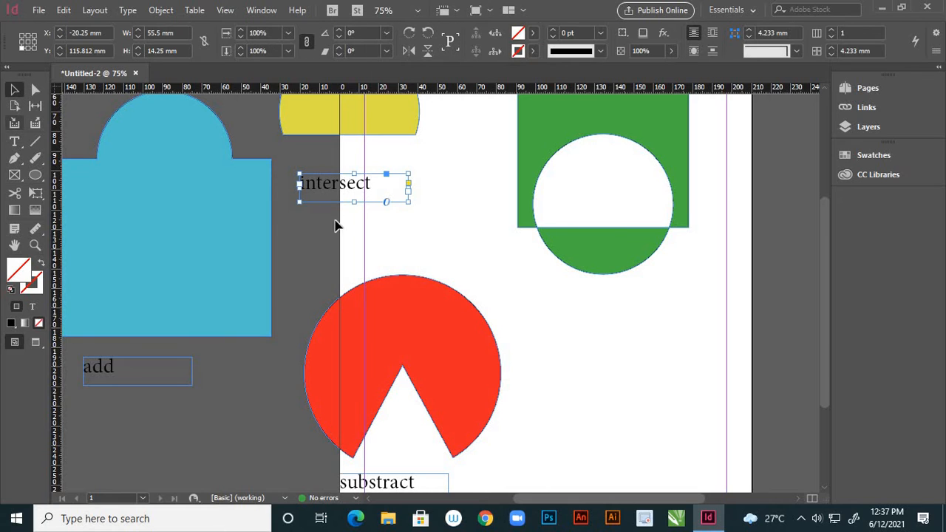
# Step: Copy the "substract" text frame to beneath the green shape, at about X 102.5 mm, Y 174.25 mm, and change its text to "exclude overlap"
pyautogui.click(397, 484)
pyautogui.moveTo(397, 484); pyautogui.dragTo(583, 310)
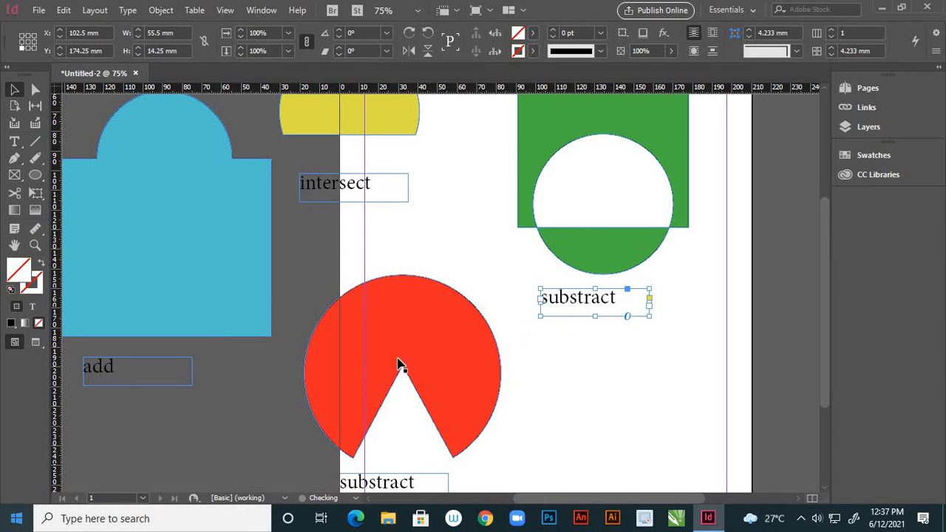
pyautogui.click(15, 142)
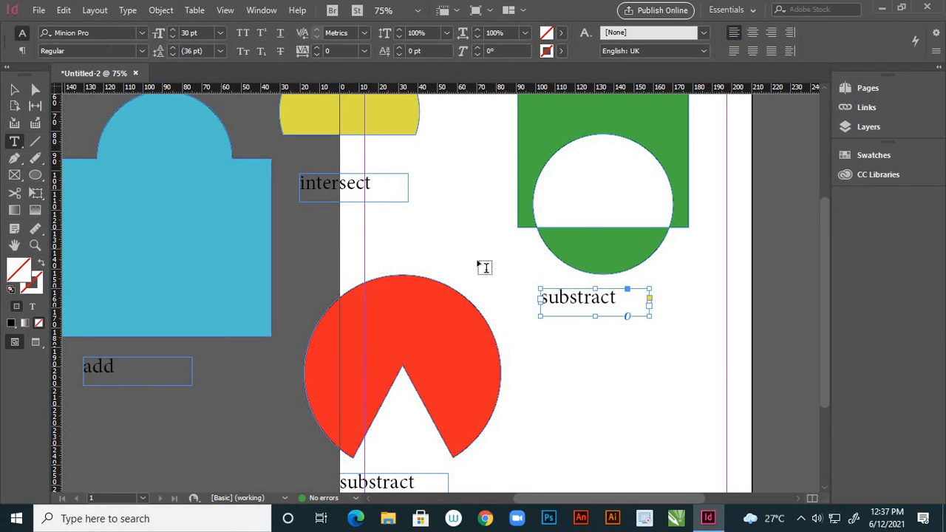
pyautogui.click(615, 298)
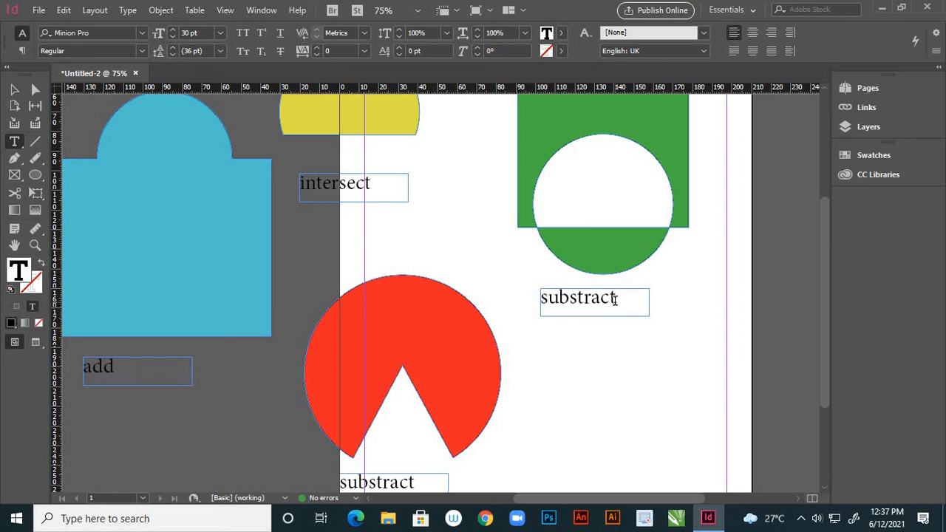
pyautogui.press('BackSpace')
pyautogui.press('BackSpace')
pyautogui.press('BackSpace')
pyautogui.press('BackSpace')
pyautogui.press('BackSpace')
pyautogui.press('BackSpace')
pyautogui.press('BackSpace')
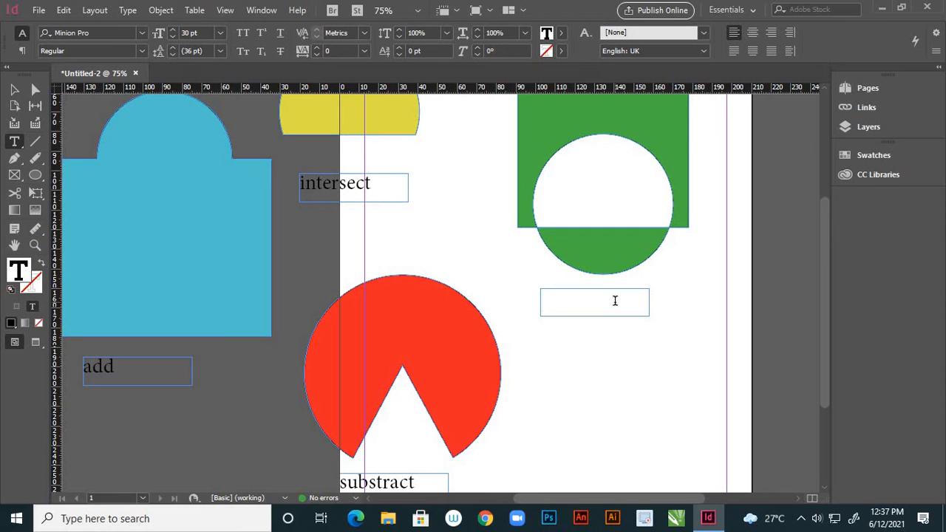
pyautogui.write('exclude o')
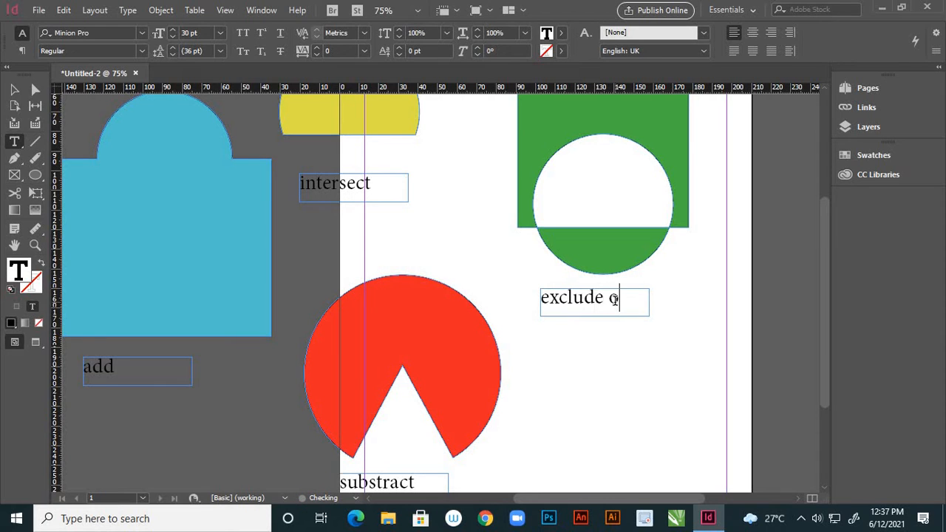
pyautogui.write('ver')
pyautogui.press('BackSpace')
pyautogui.press('BackSpace')
pyautogui.press('BackSpace')
pyautogui.press('BackSpace')
pyautogui.press('BackSpace')
pyautogui.press('Escape')
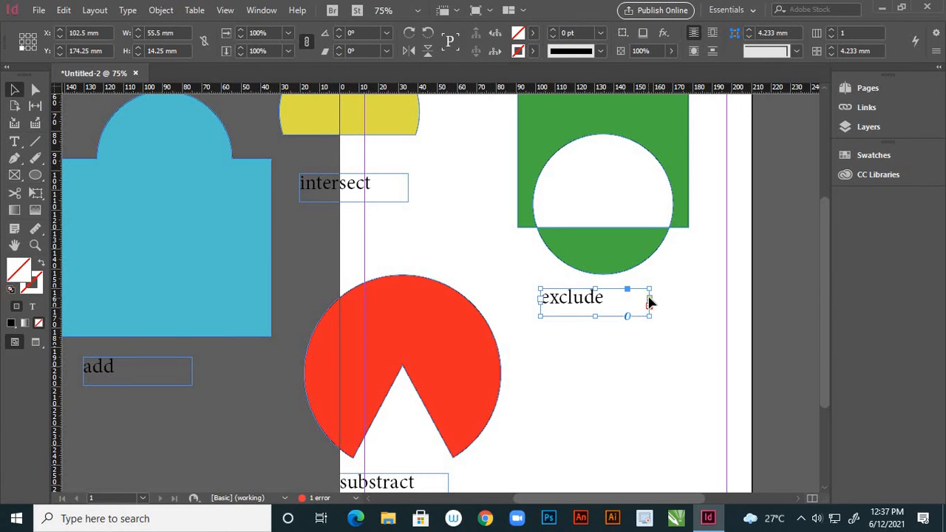
# Step: Widen the "exclude overlap" text frame to about 80 mm and move it to about X 101 mm, Y 173.75 mm
pyautogui.moveTo(653, 301); pyautogui.dragTo(730, 318)
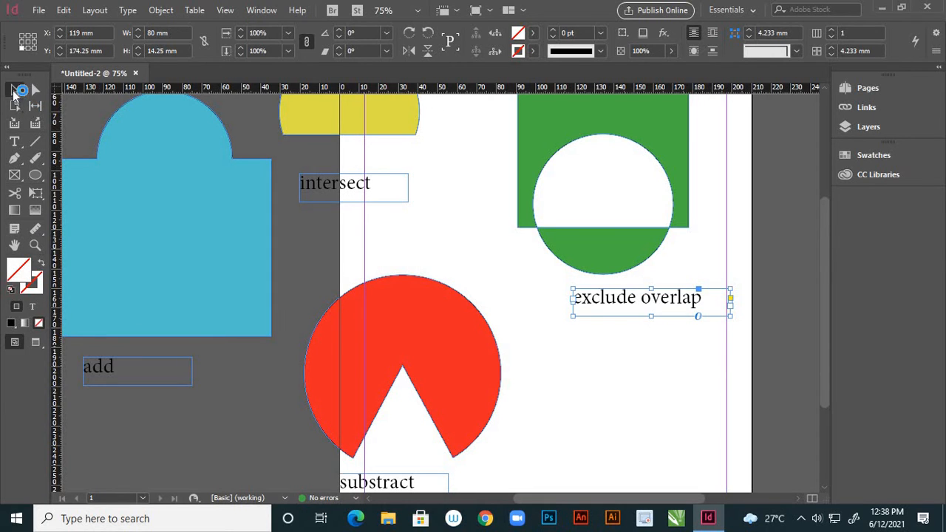
pyautogui.click(613, 378)
pyautogui.moveTo(629, 308); pyautogui.dragTo(591, 304)
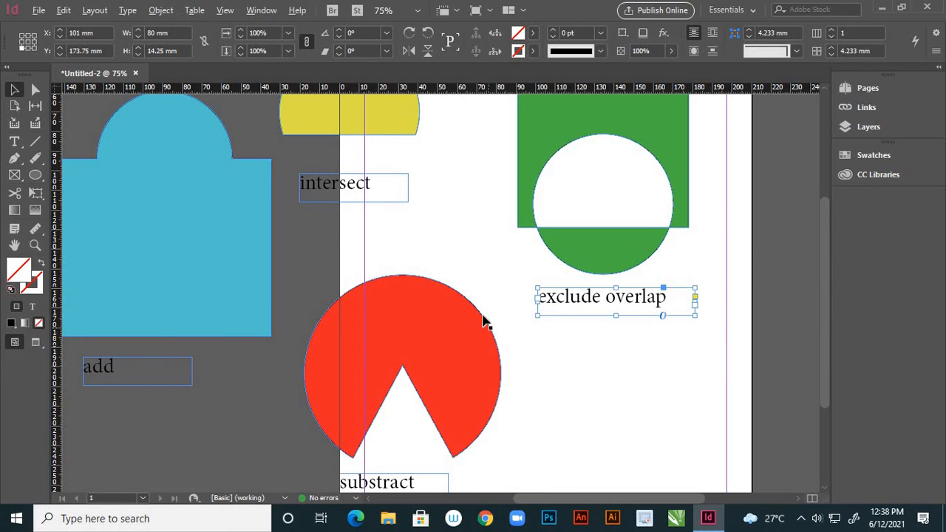
# Step: Move the unfilled rectangle and circle from the pasteboard to the page's lower right edge, at about X 178 mm, Y 246.594 mm
pyautogui.scroll(-2, 485, 316)
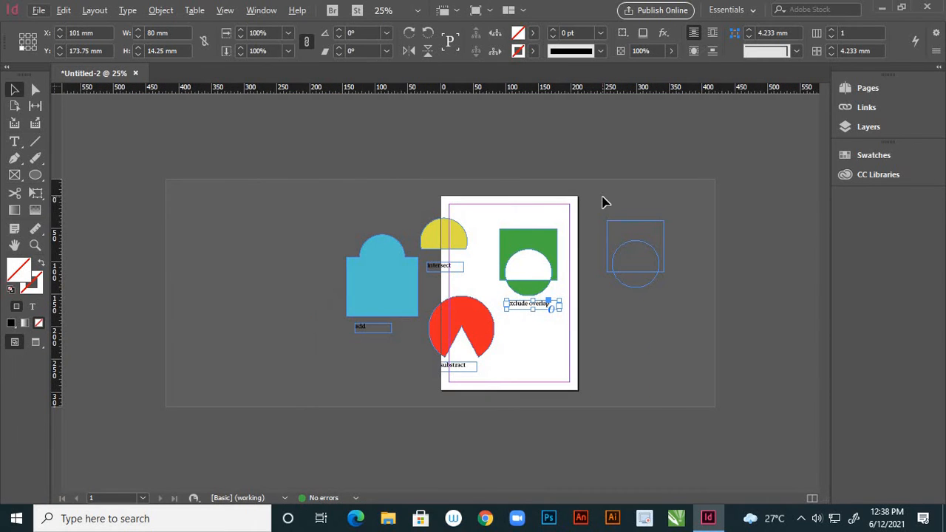
pyautogui.moveTo(600, 203); pyautogui.dragTo(690, 312)
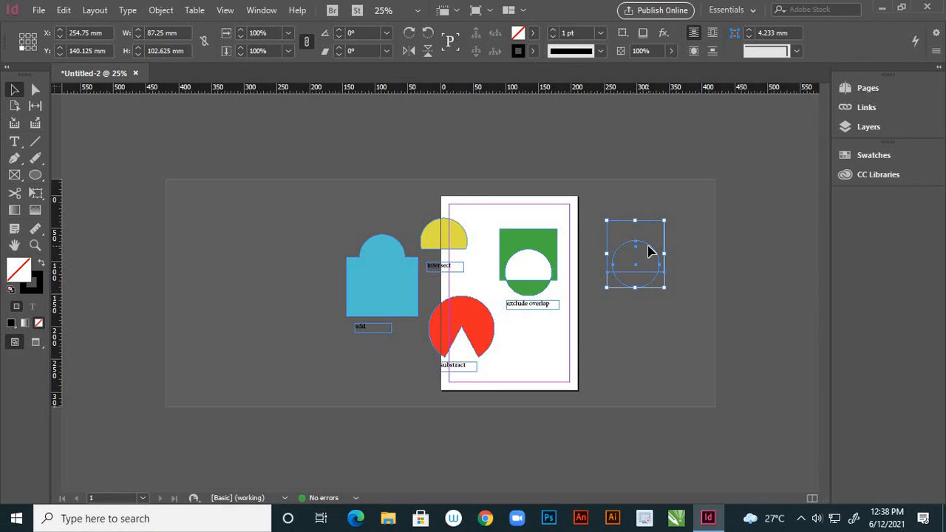
pyautogui.moveTo(593, 329); pyautogui.dragTo(535, 339)
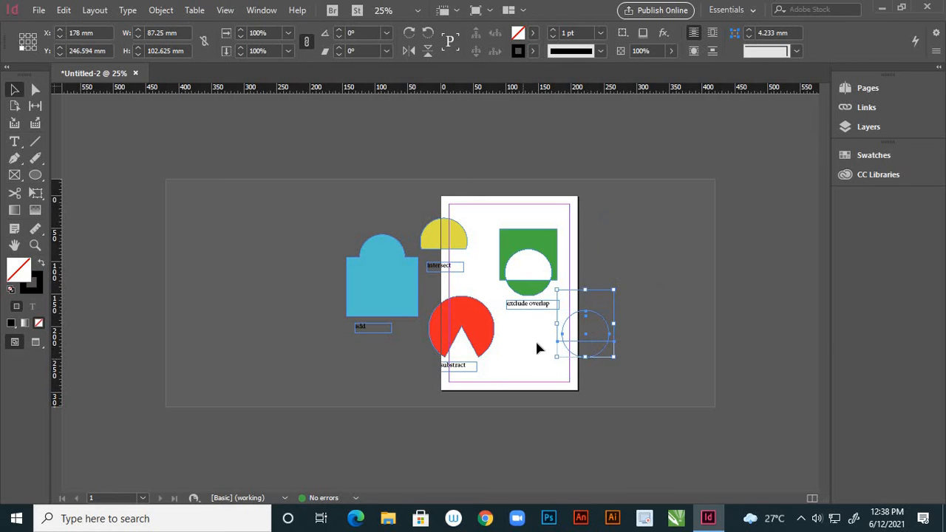
pyautogui.click(543, 340)
pyautogui.moveTo(600, 322); pyautogui.dragTo(548, 344)
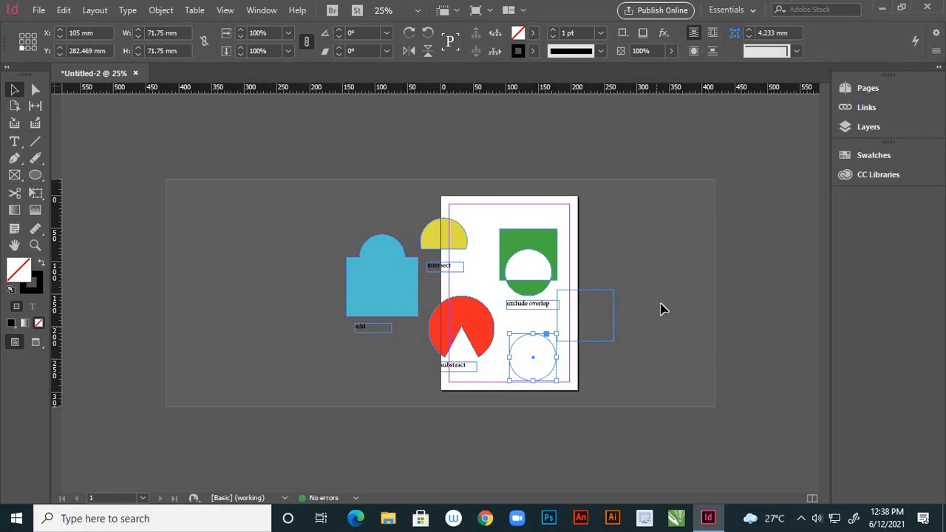
pyautogui.hotkey('ctrl', 'z')
# Step: Move the unfilled rectangle and circle together beneath the "exclude overlap" label, at about X 105 mm, Y 302.359 mm
pyautogui.click(587, 380)
pyautogui.click(598, 323)
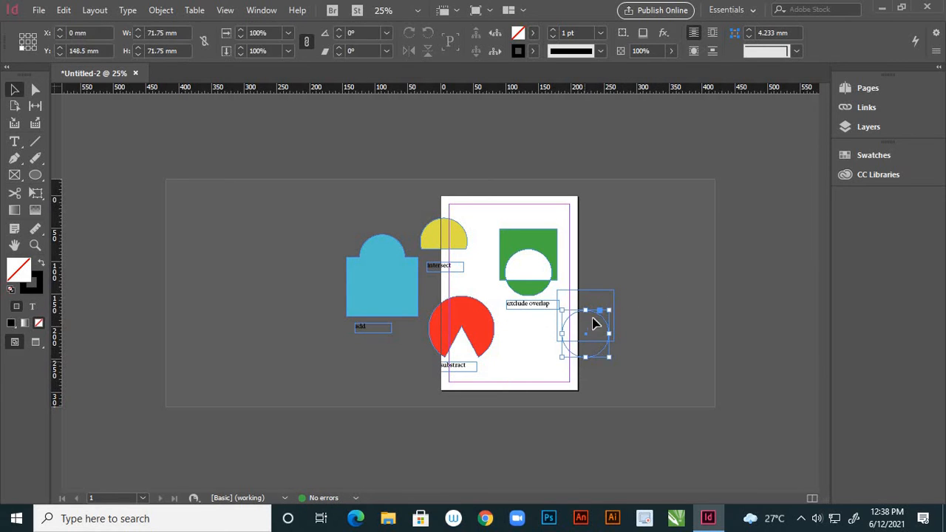
pyautogui.moveTo(588, 367); pyautogui.dragTo(548, 354)
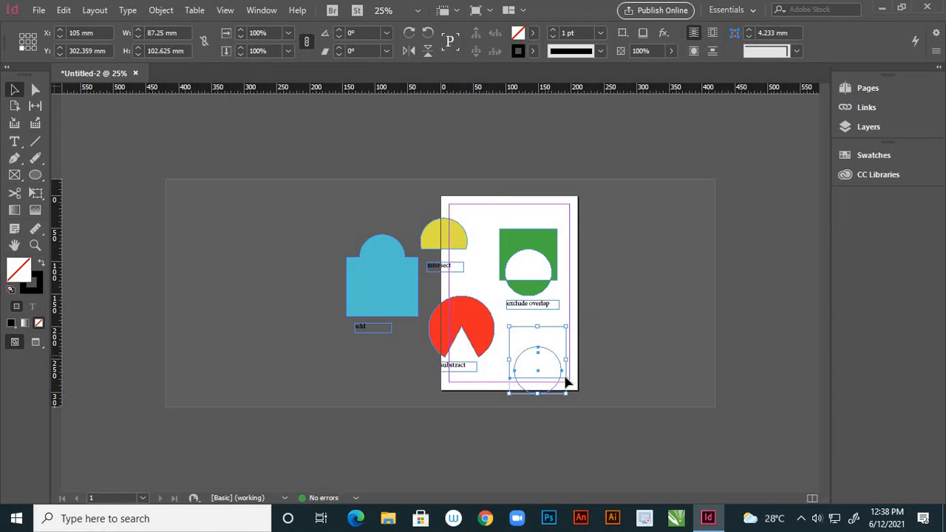
# Step: Combine the unfilled rectangle and circle with the Pathfinder Minus Back command
pyautogui.hotkey('ctrl', '=')
pyautogui.hotkey('ctrl', '=')
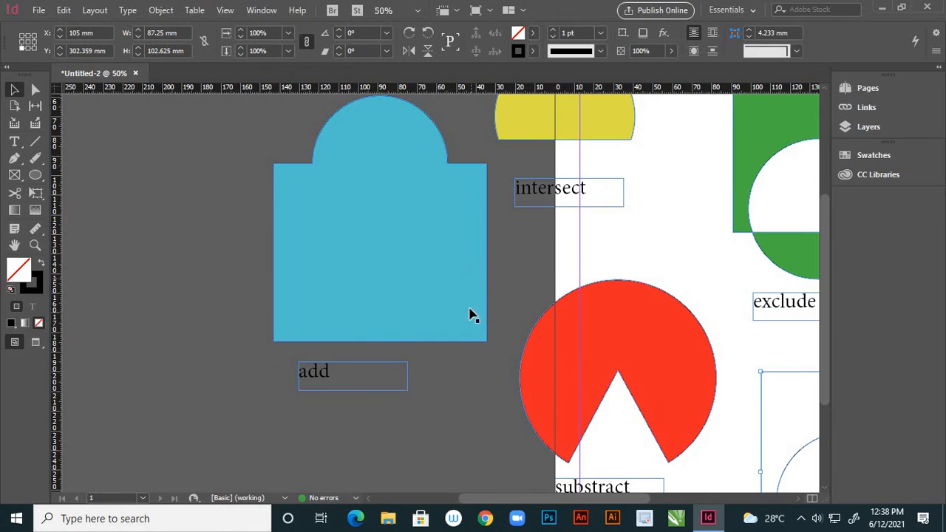
pyautogui.scroll(-2, 510, 351)
pyautogui.scroll(2, 535, 405)
pyautogui.scroll(-2, 469, 294)
pyautogui.scroll(-1, 467, 296)
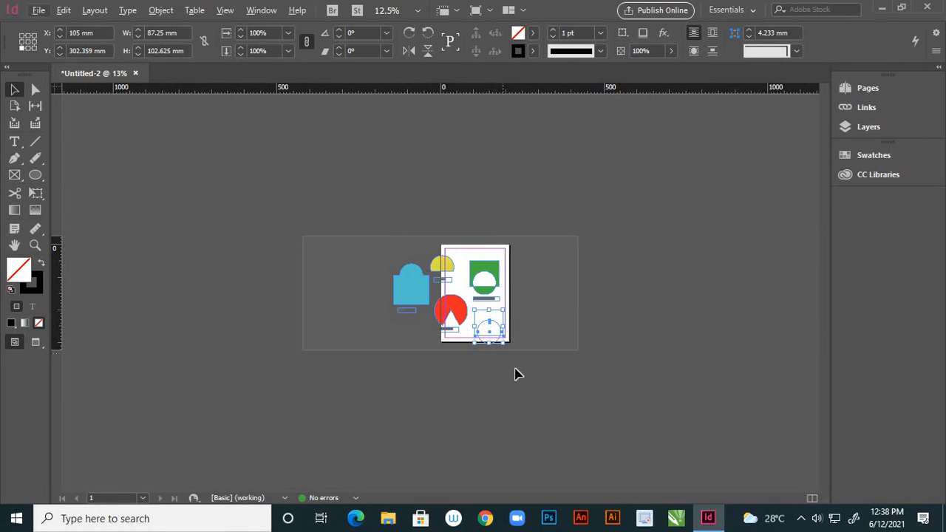
pyautogui.scroll(1, 512, 382)
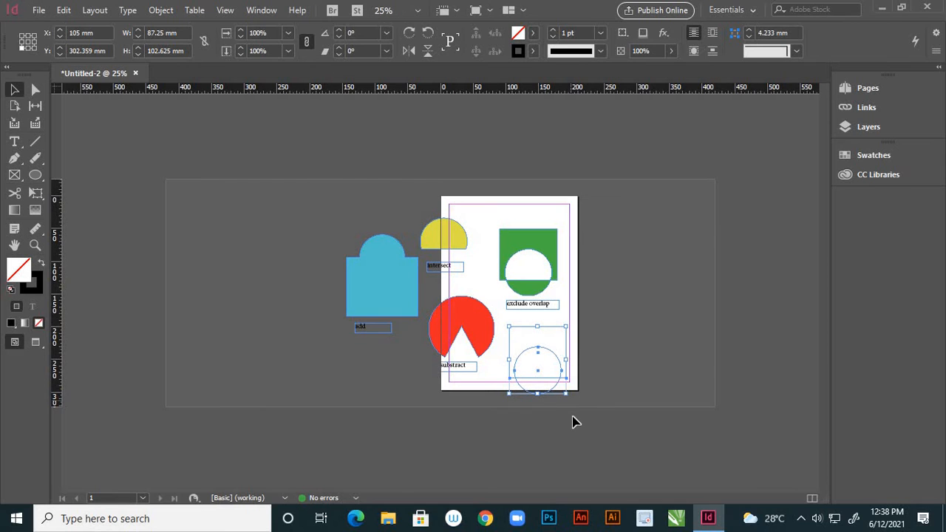
pyautogui.click(161, 10)
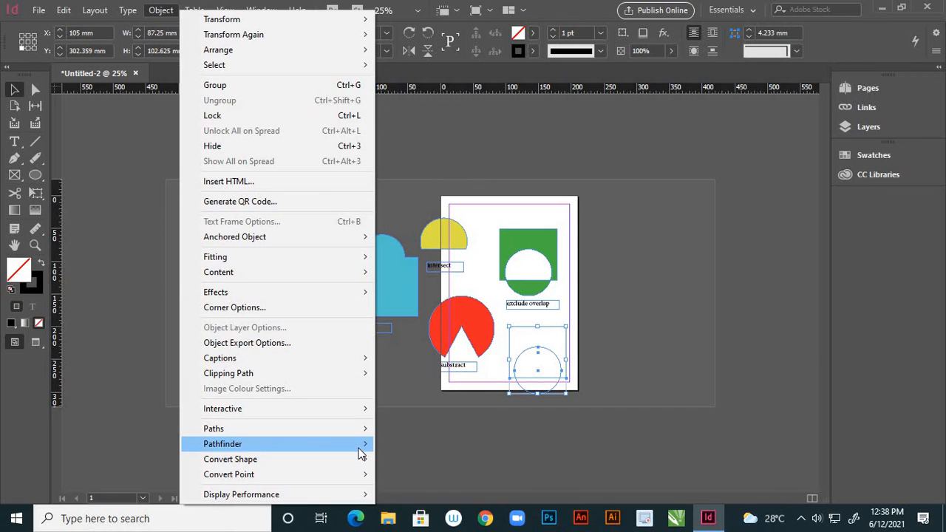
pyautogui.moveTo(359, 448)
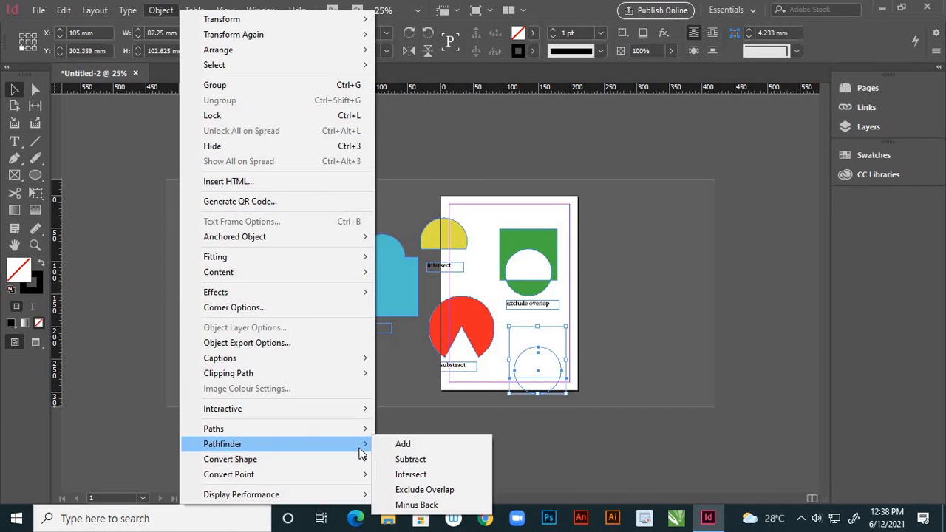
pyautogui.click(446, 505)
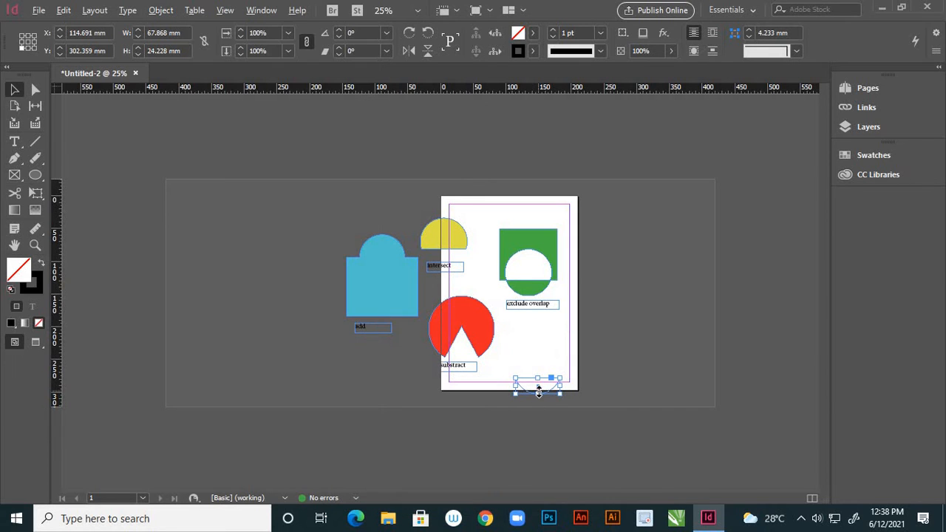
# Step: Nudge the Minus Back shape straight up the page to about Y 242.359 mm
pyautogui.hotkey('ctrl', '=')
pyautogui.hotkey('ctrl', '=')
pyautogui.hotkey('ctrl', '-')
pyautogui.hotkey('ctrl', '-')
pyautogui.hotkey('ctrl', '-')
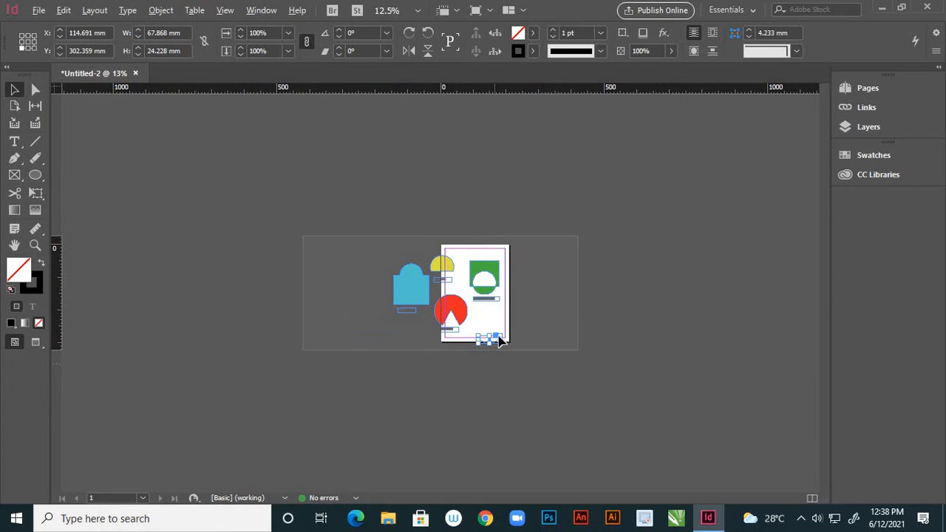
pyautogui.hotkey('ctrl', '=')
pyautogui.hotkey('ctrl', '=')
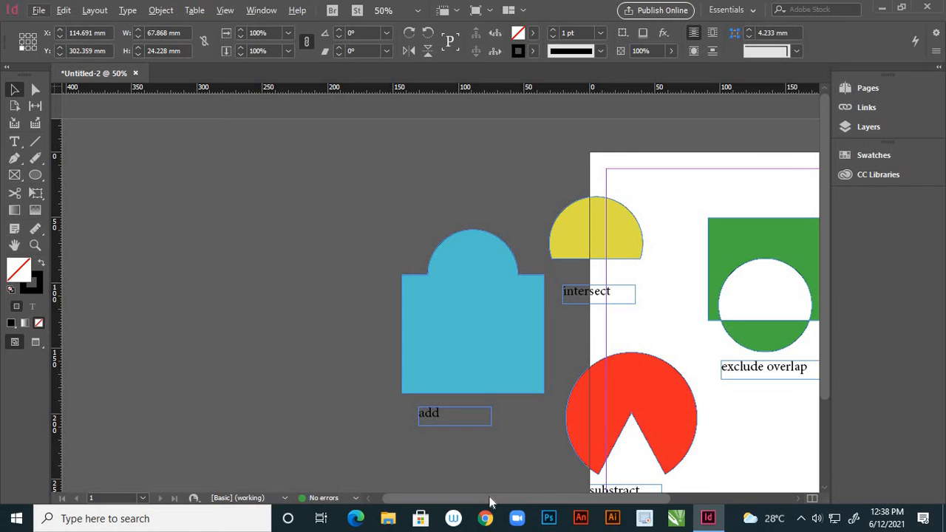
pyautogui.hscroll(3, 500, 502)
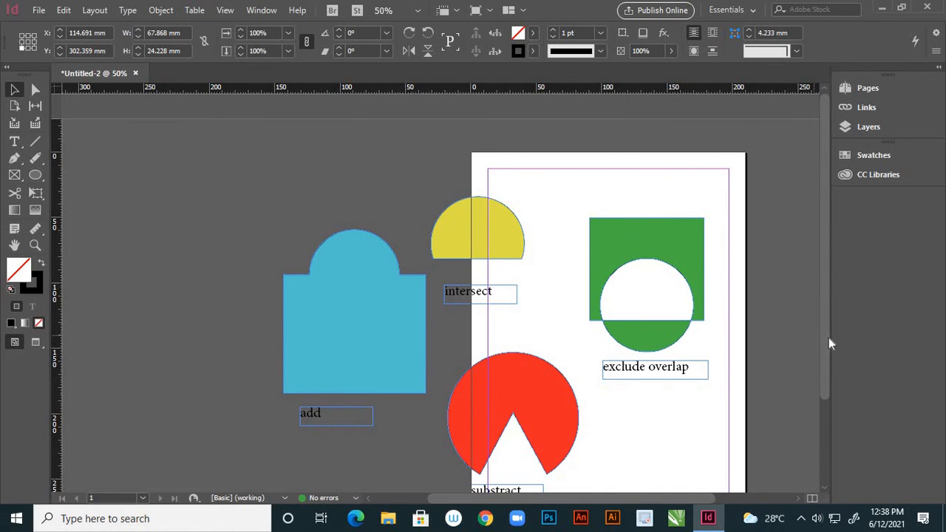
pyautogui.moveTo(826, 340); pyautogui.dragTo(830, 404)
pyautogui.press('Up')
pyautogui.press('Up')
pyautogui.press('Up')
pyautogui.press('Up')
pyautogui.press('Up')
pyautogui.press('Up')
pyautogui.press('Up')
pyautogui.press('Up')
pyautogui.press('Up')
pyautogui.press('Up')
pyautogui.press('Up')
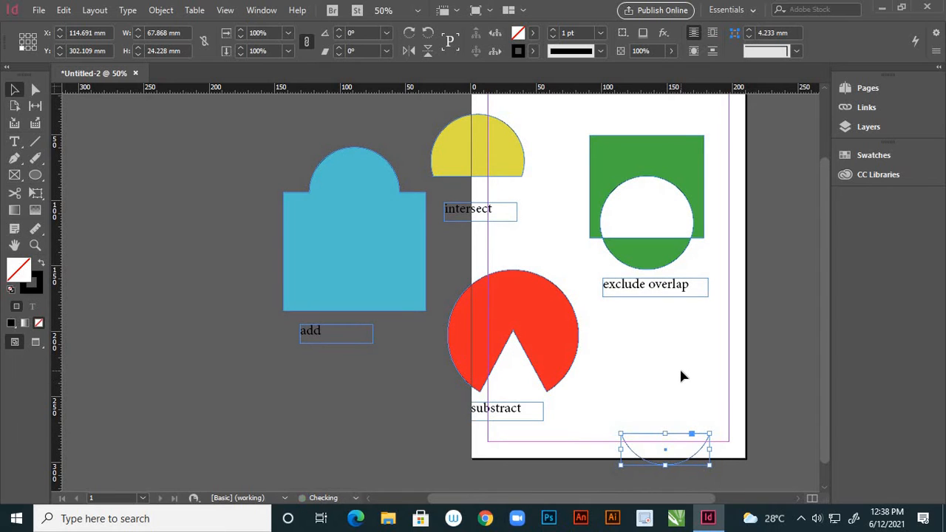
pyautogui.press('Up')
pyautogui.press('Up')
pyautogui.press('Up')
pyautogui.press('Up')
pyautogui.press('Up')
pyautogui.press('Up')
pyautogui.press('Up')
pyautogui.press('Up')
pyautogui.press('Up')
pyautogui.press('Up')
pyautogui.press('Up')
pyautogui.press('Up')
pyautogui.press('Up')
pyautogui.press('Up')
pyautogui.press('Up')
pyautogui.press('Up')
pyautogui.press('Up')
pyautogui.press('Up')
pyautogui.press('Up')
pyautogui.press('Up')
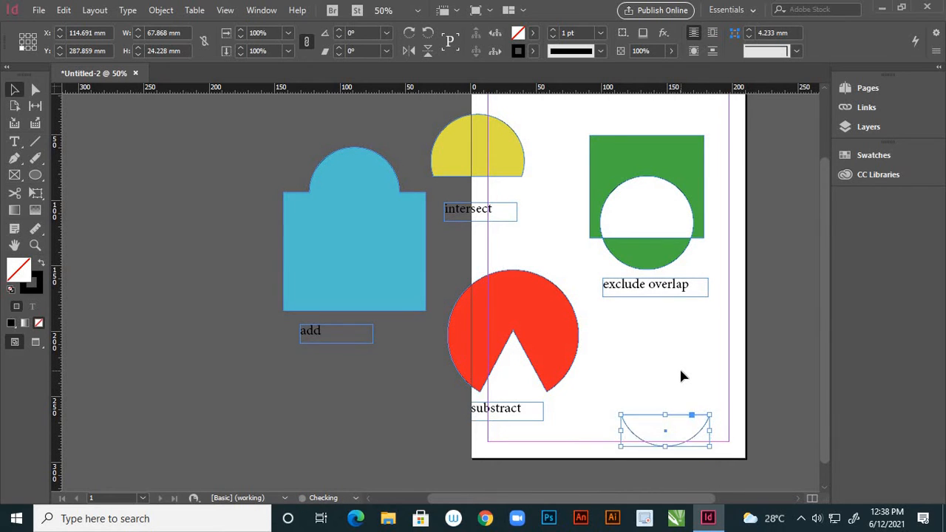
pyautogui.press('Up')
pyautogui.press('Up')
pyautogui.press('Up')
pyautogui.press('Up')
pyautogui.press('Up')
pyautogui.press('Up')
pyautogui.press('Up')
pyautogui.press('Up')
pyautogui.press('Up')
pyautogui.press('Up')
pyautogui.press('Up')
pyautogui.press('Up')
pyautogui.press('Up')
pyautogui.press('Up')
pyautogui.press('Up')
pyautogui.press('Up')
pyautogui.press('Up')
pyautogui.press('Up')
pyautogui.press('Up')
pyautogui.press('Up')
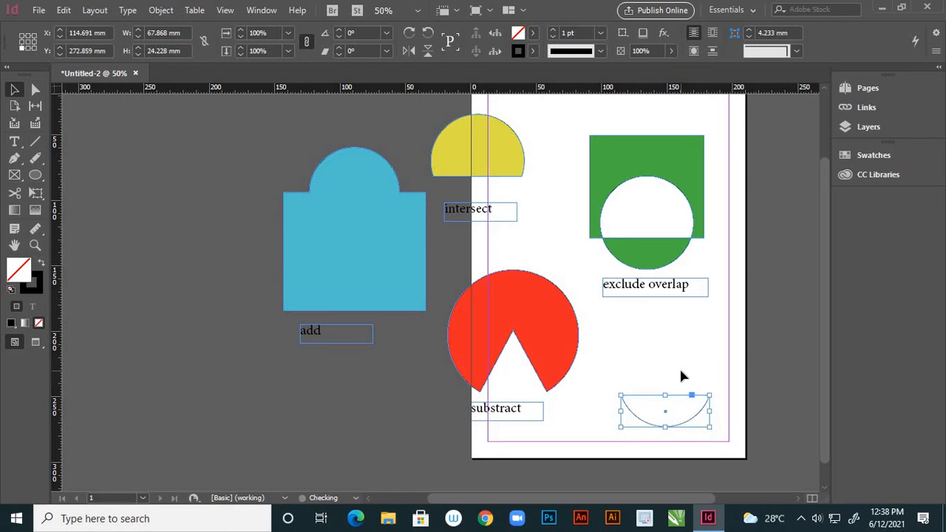
pyautogui.press('Up')
pyautogui.press('Up')
pyautogui.press('Up')
pyautogui.press('Up')
pyautogui.press('Up')
pyautogui.press('Up')
pyautogui.press('Up')
pyautogui.press('Up')
pyautogui.press('Up')
pyautogui.press('Up')
pyautogui.press('Up')
pyautogui.press('Up')
pyautogui.press('Up')
pyautogui.press('Up')
pyautogui.press('Up')
pyautogui.press('Up')
pyautogui.press('Up')
pyautogui.press('Up')
pyautogui.press('Up')
pyautogui.press('Up')
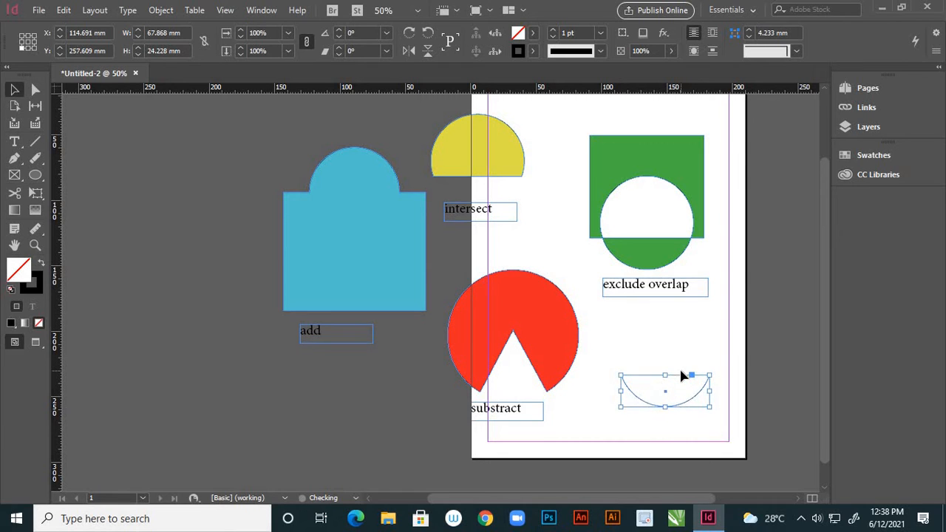
pyautogui.press('Up')
pyautogui.press('Up')
pyautogui.press('Up')
pyautogui.press('Up')
pyautogui.press('Up')
pyautogui.press('Up')
pyautogui.press('Up')
pyautogui.press('Up')
pyautogui.press('Up')
pyautogui.press('Up')
pyautogui.press('Up')
pyautogui.press('Up')
pyautogui.press('Up')
pyautogui.press('Up')
pyautogui.press('Up')
pyautogui.press('Up')
pyautogui.press('Up')
pyautogui.press('Up')
pyautogui.press('Up')
pyautogui.press('Up')
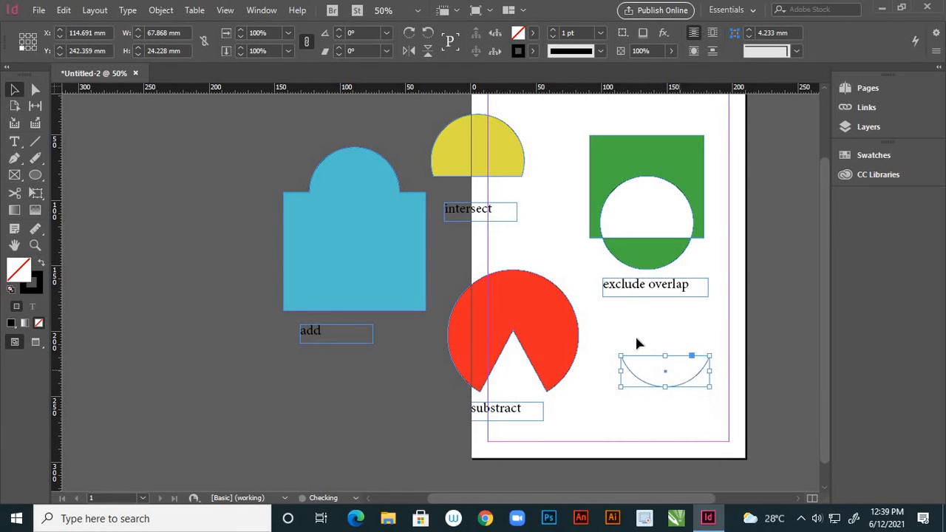
# Step: Duplicate the "exclude overlap" label beneath the Minus Back shape, at about X 108.625 mm, Y 265.5 mm
pyautogui.click(623, 317)
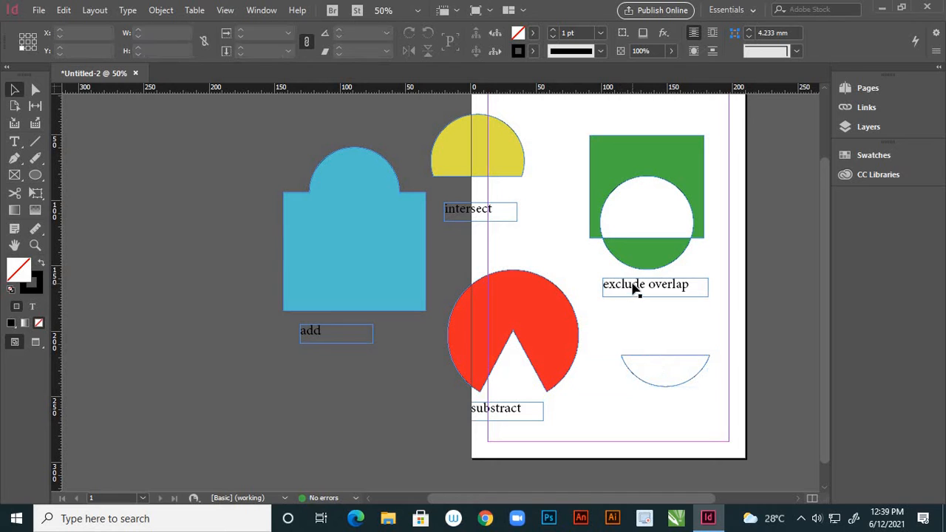
pyautogui.click(633, 288)
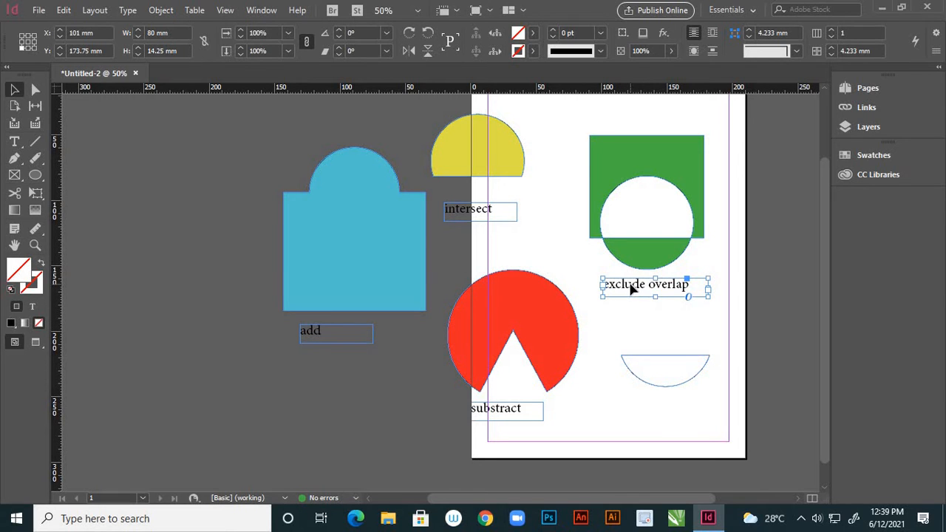
pyautogui.moveTo(633, 288); pyautogui.dragTo(643, 410)
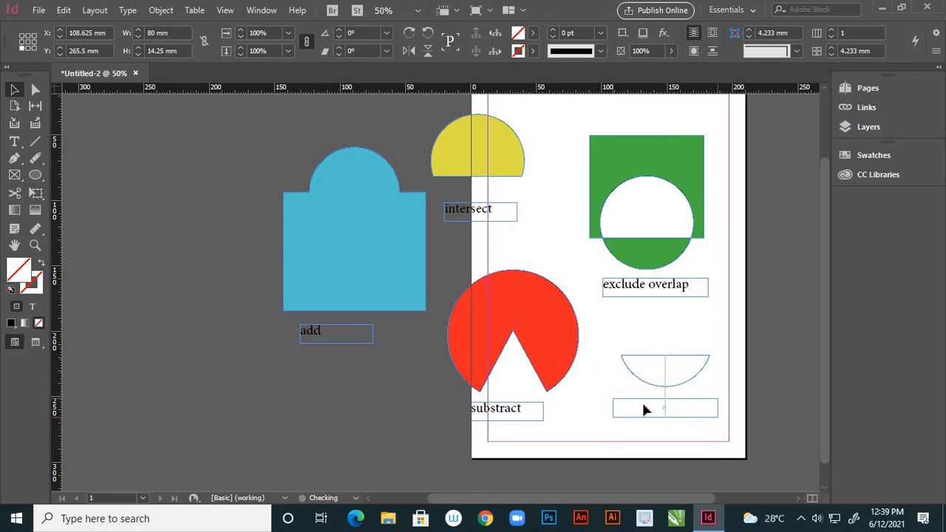
# Step: Replace the text of the duplicated label under the Minus Back shape with "minus back"
pyautogui.click(14, 142)
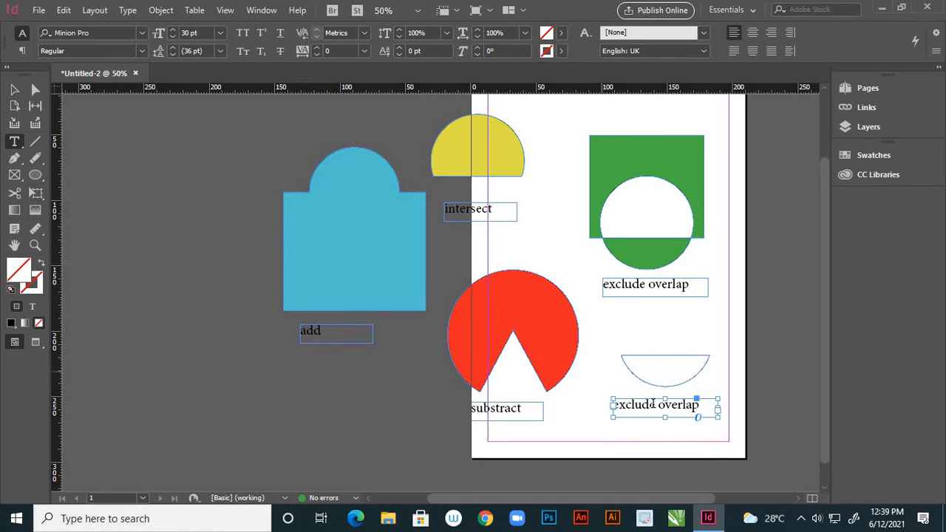
pyautogui.click(696, 406)
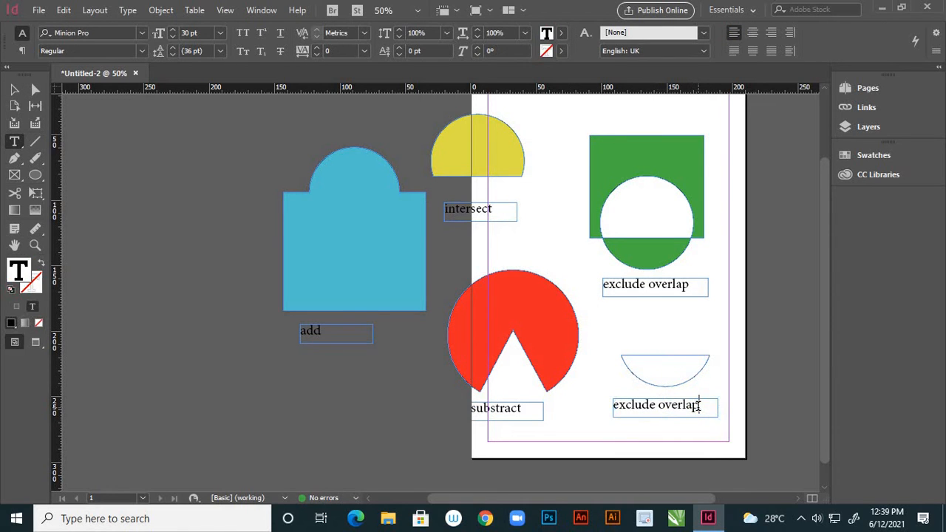
pyautogui.press('BackSpace')
pyautogui.press('BackSpace')
pyautogui.press('BackSpace')
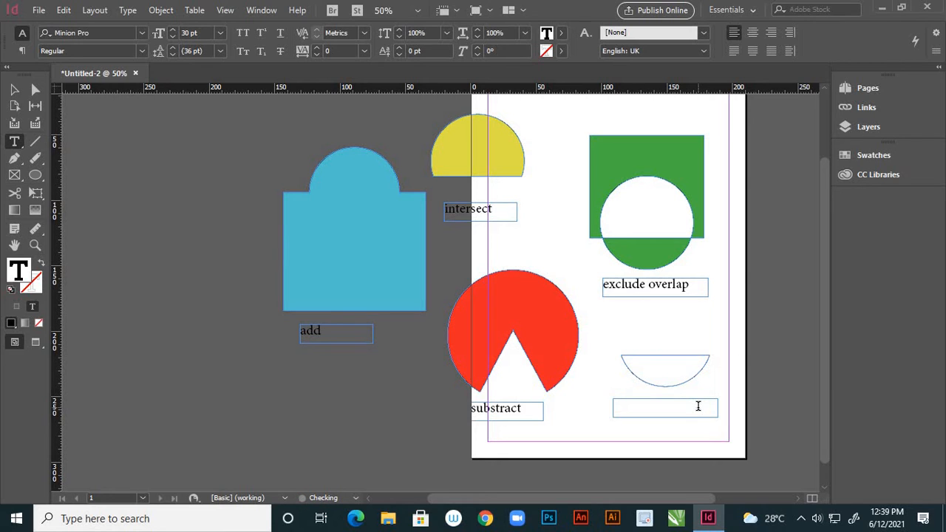
pyautogui.write('minus back')
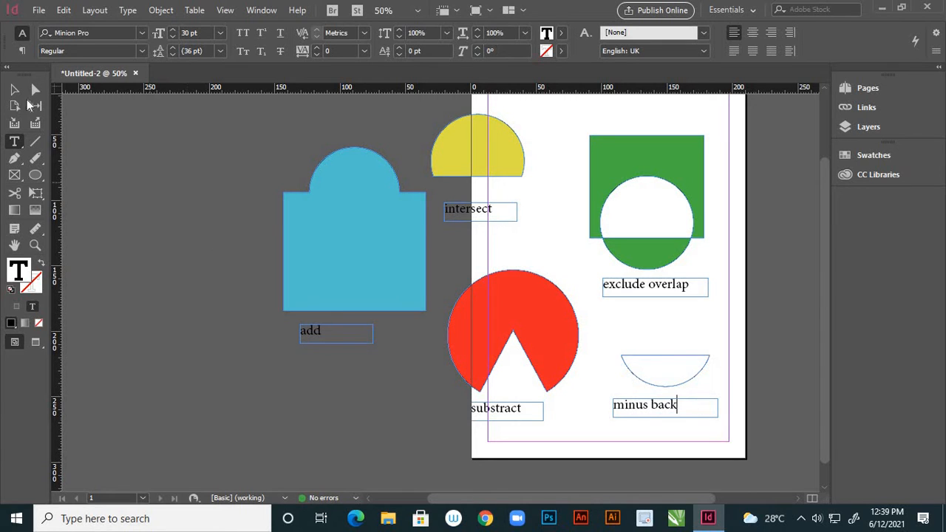
pyautogui.click(16, 89)
pyautogui.click(249, 200)
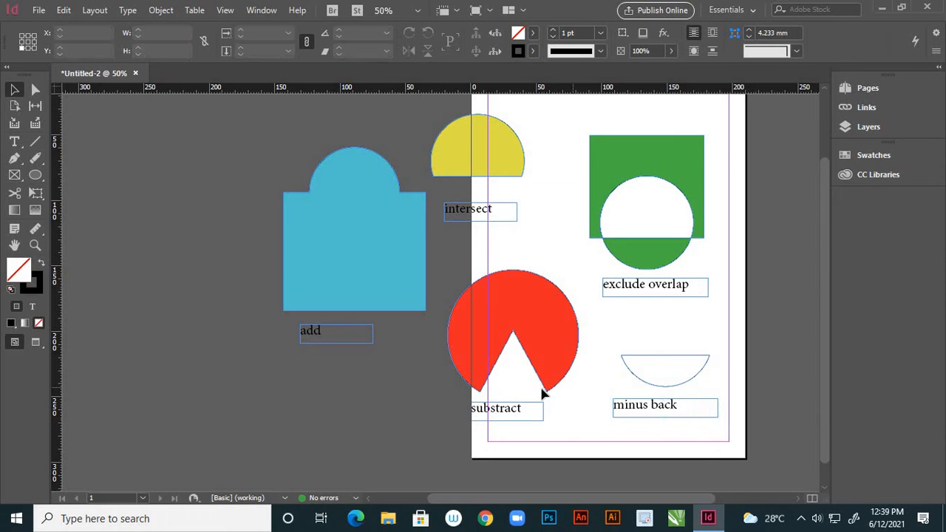
# Step: Fill the Minus Back shape with the cyan colour 1ce4e0 (R 28, G 228, B 224)
pyautogui.click(632, 378)
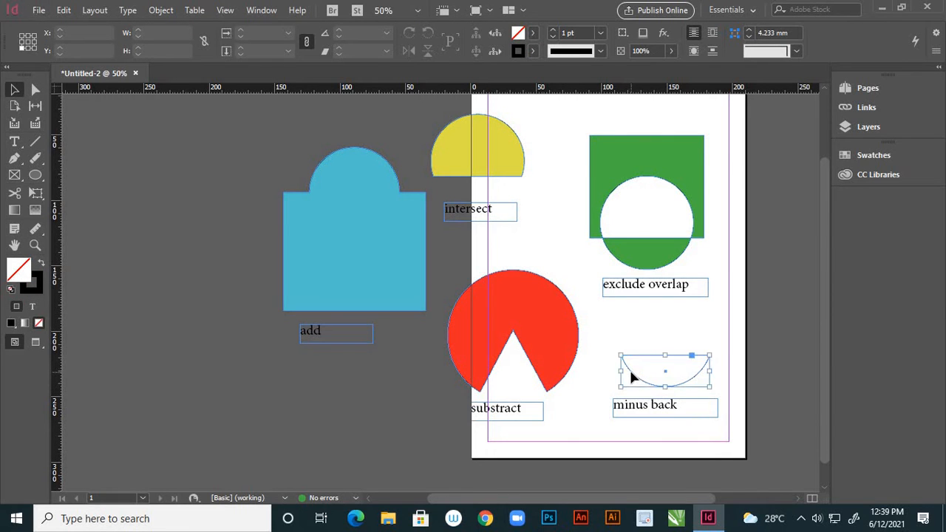
pyautogui.doubleClick(24, 266)
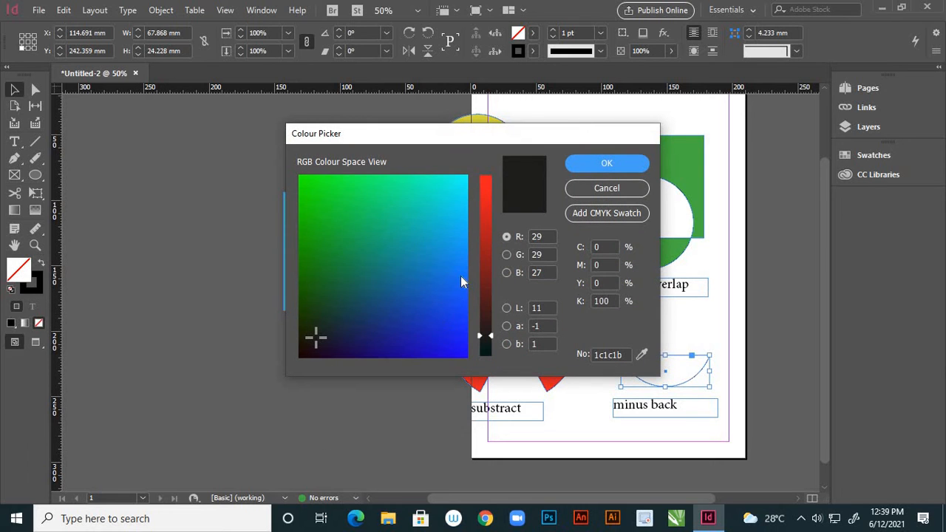
pyautogui.click(449, 247)
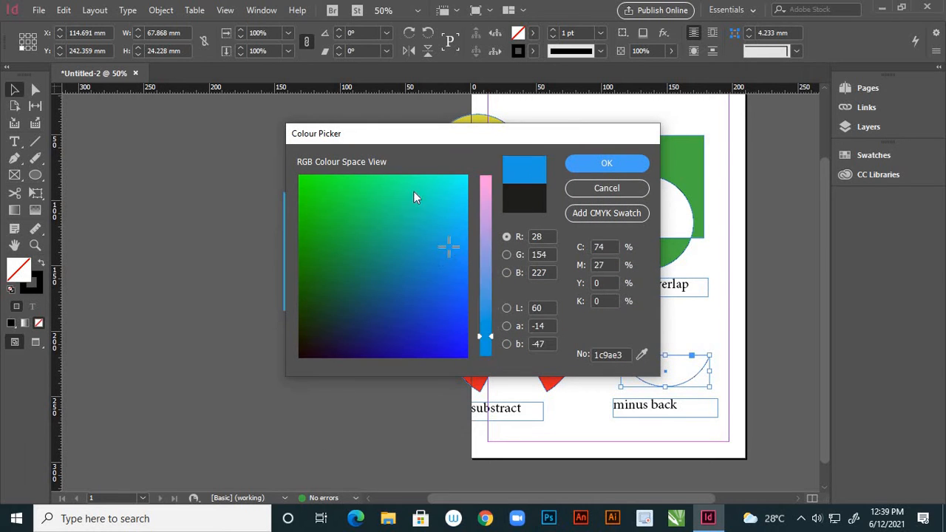
pyautogui.click(446, 193)
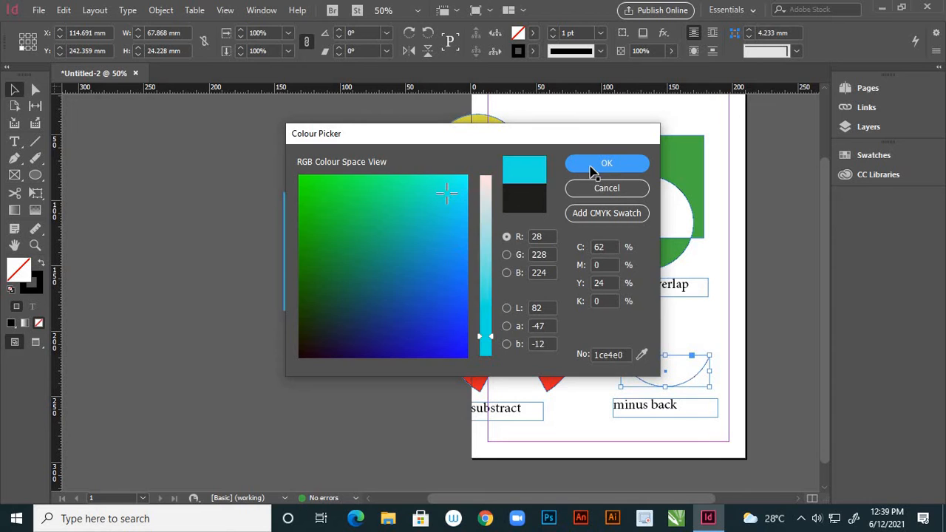
pyautogui.click(593, 167)
pyautogui.click(198, 239)
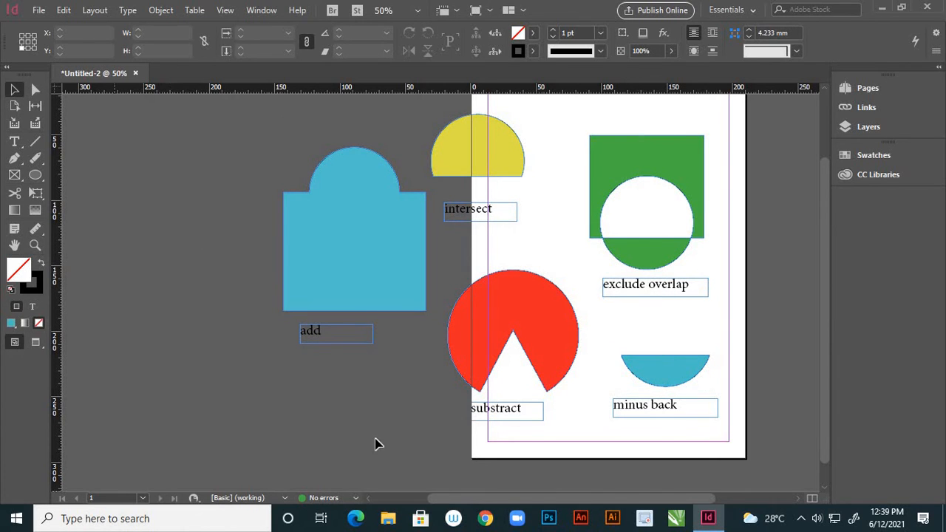
# Step: Add a text frame about 154 mm wide and 16.75 mm high above the yellow Intersect shape, containing "path finder"
pyautogui.scroll(-1, 529, 297)
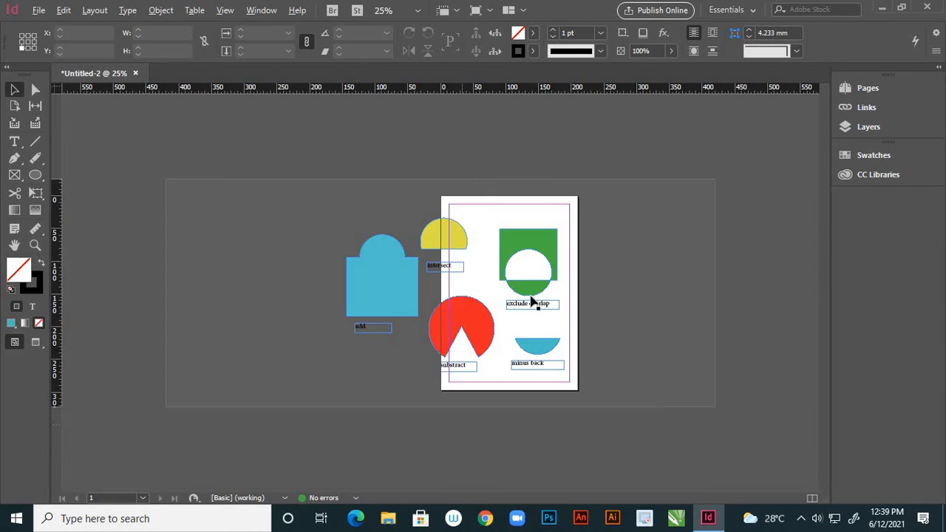
pyautogui.scroll(1, 505, 235)
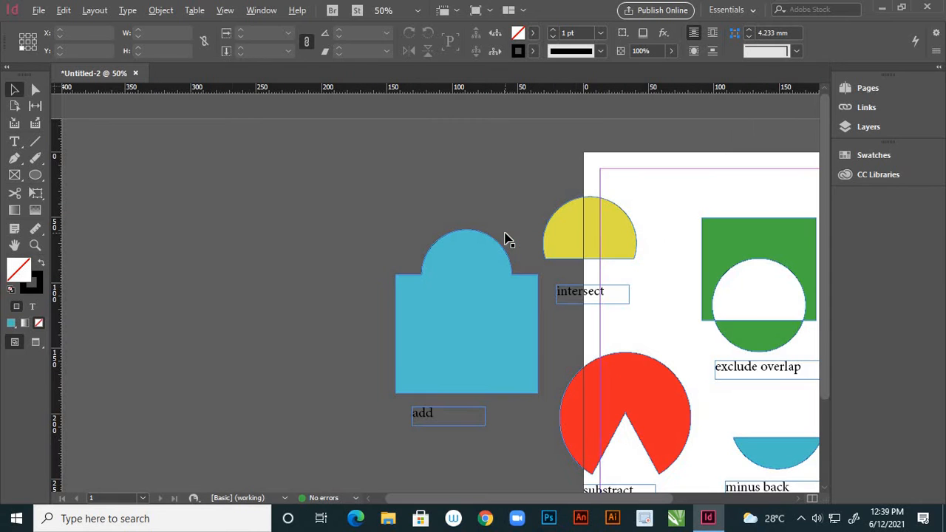
pyautogui.click(14, 141)
pyautogui.scroll(-1, 419, 235)
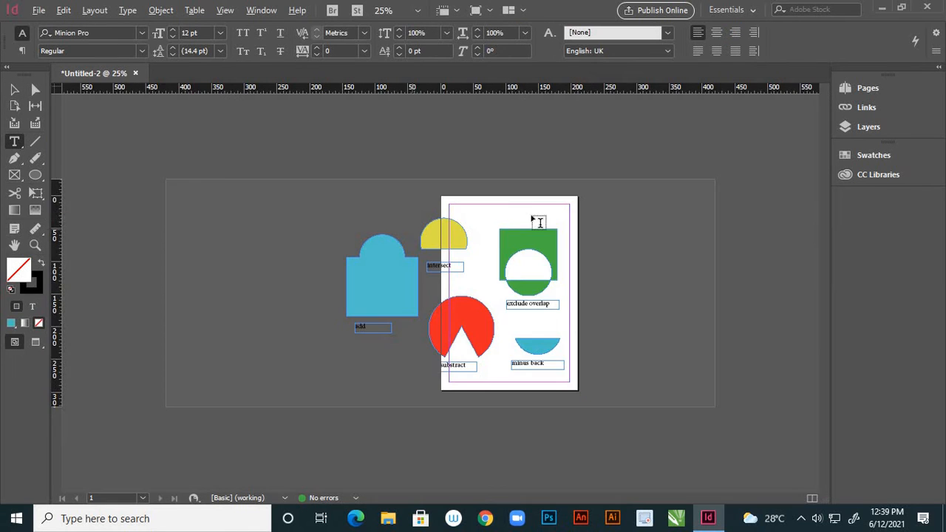
pyautogui.scroll(1, 500, 224)
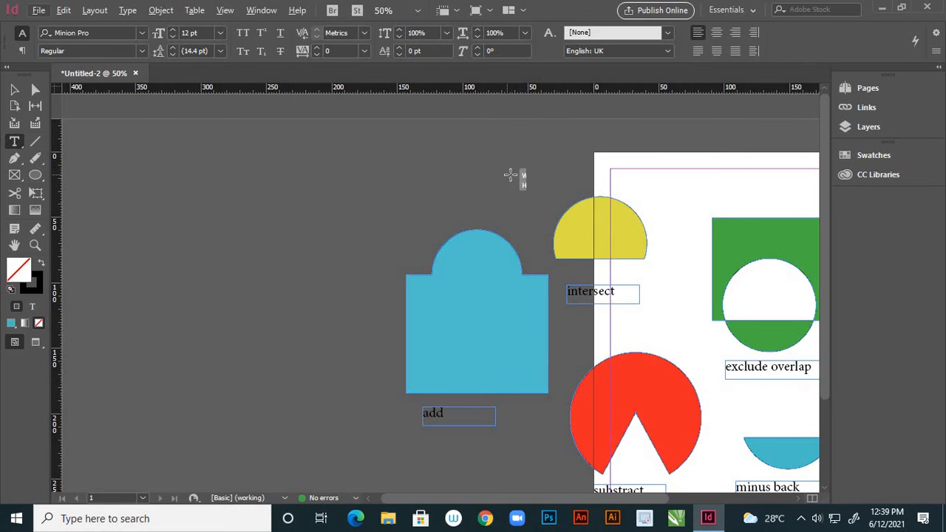
pyautogui.moveTo(507, 174); pyautogui.dragTo(707, 192)
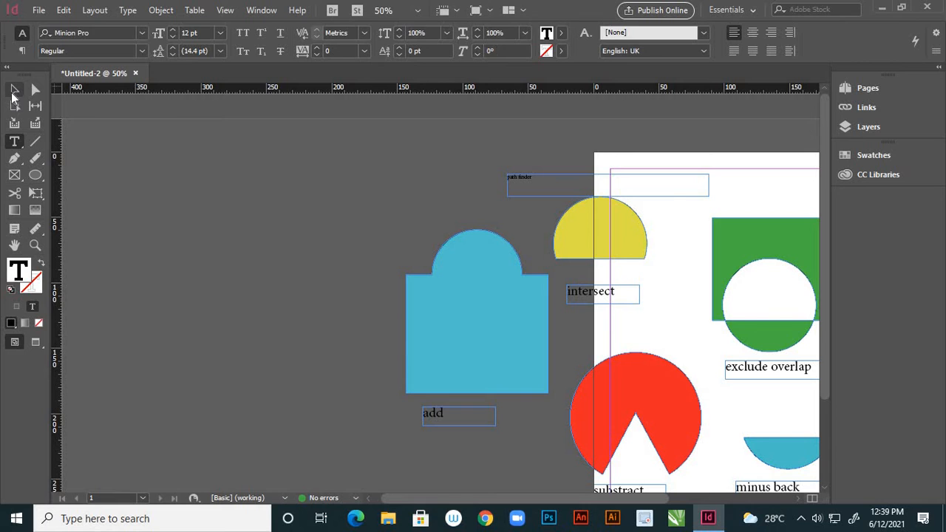
pyautogui.click(14, 90)
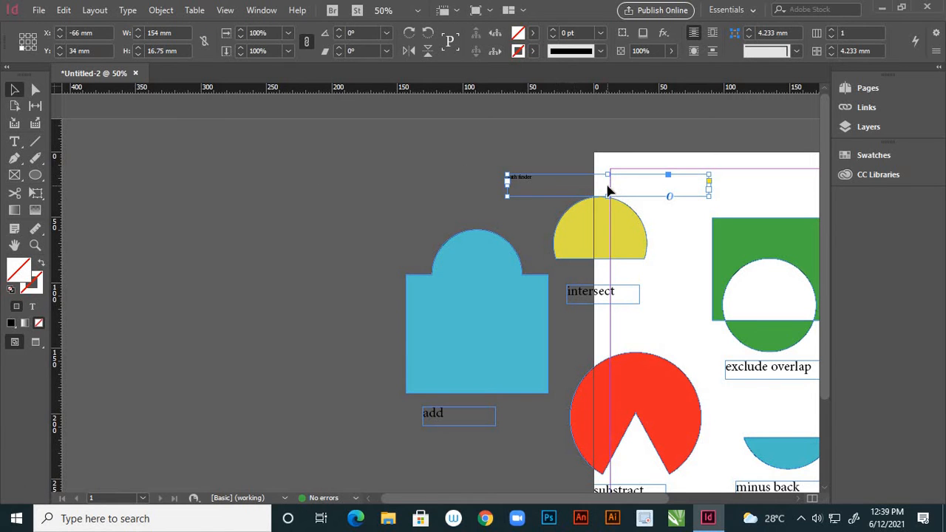
# Step: Set the font size of the "path finder" title to 60 pt
pyautogui.doubleClick(654, 190)
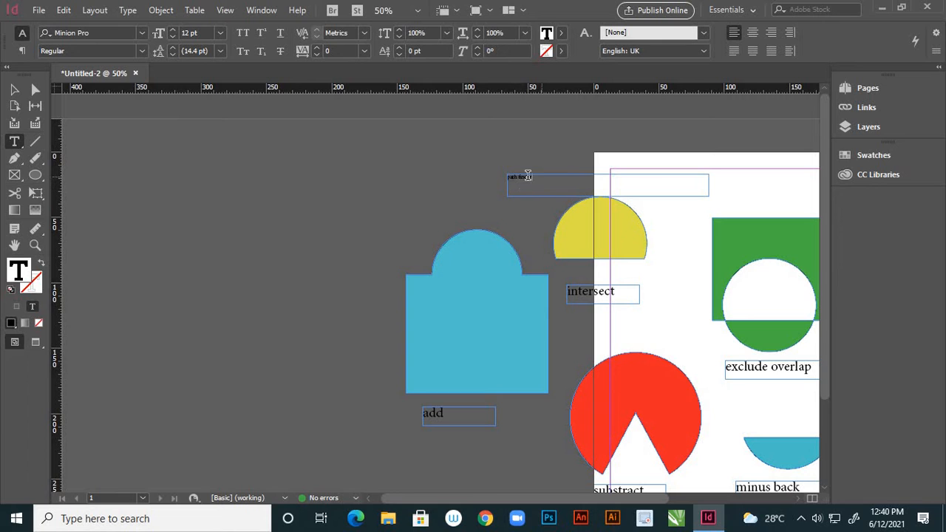
pyautogui.moveTo(527, 176); pyautogui.dragTo(492, 182)
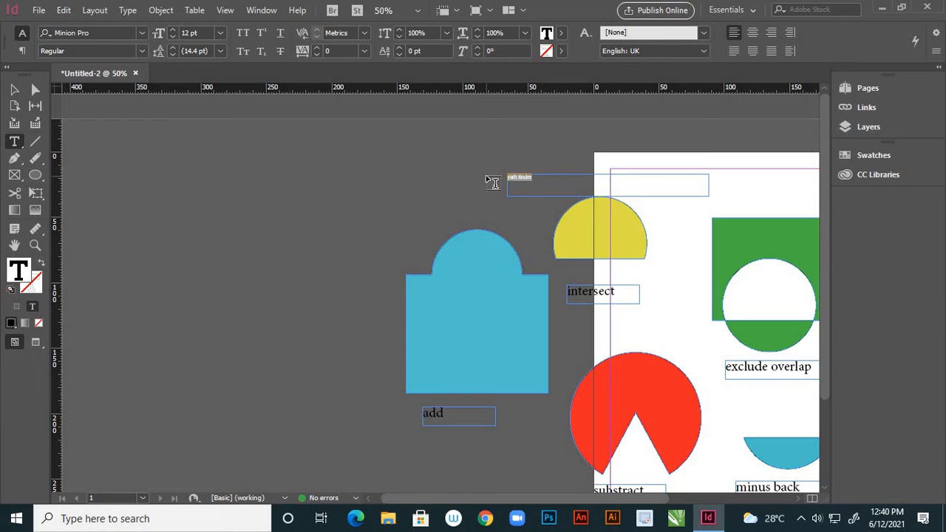
pyautogui.click(216, 34)
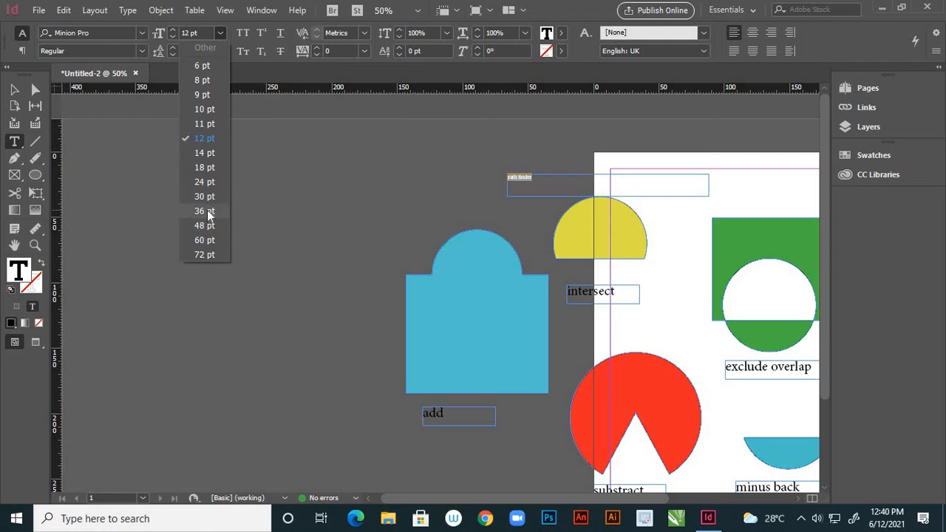
pyautogui.click(209, 212)
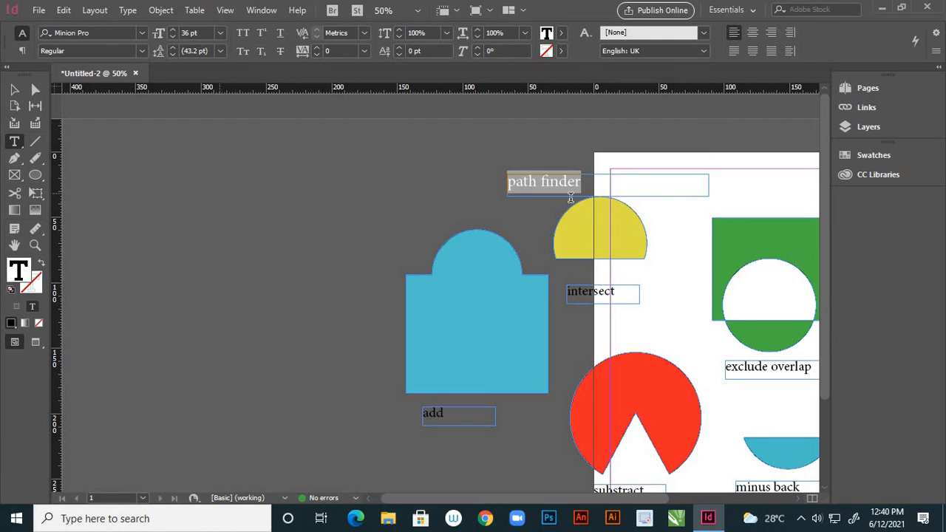
pyautogui.click(219, 34)
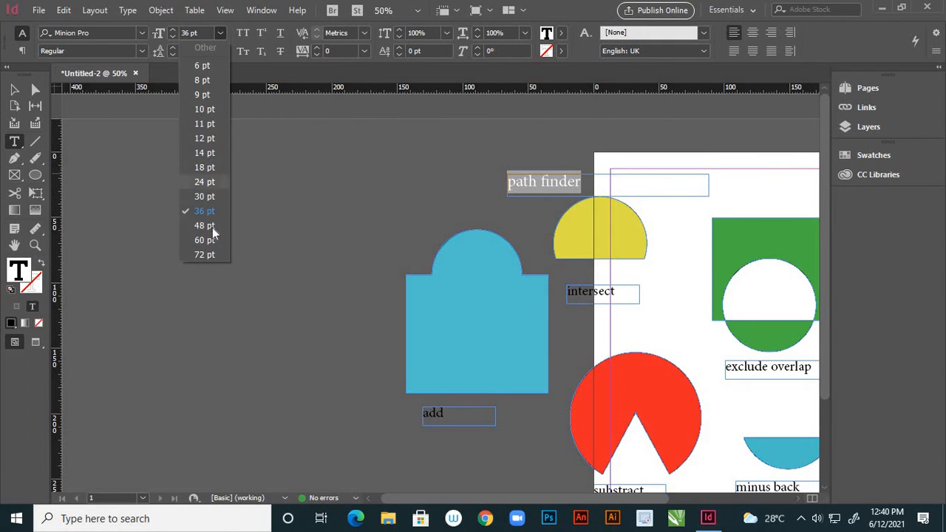
pyautogui.click(213, 234)
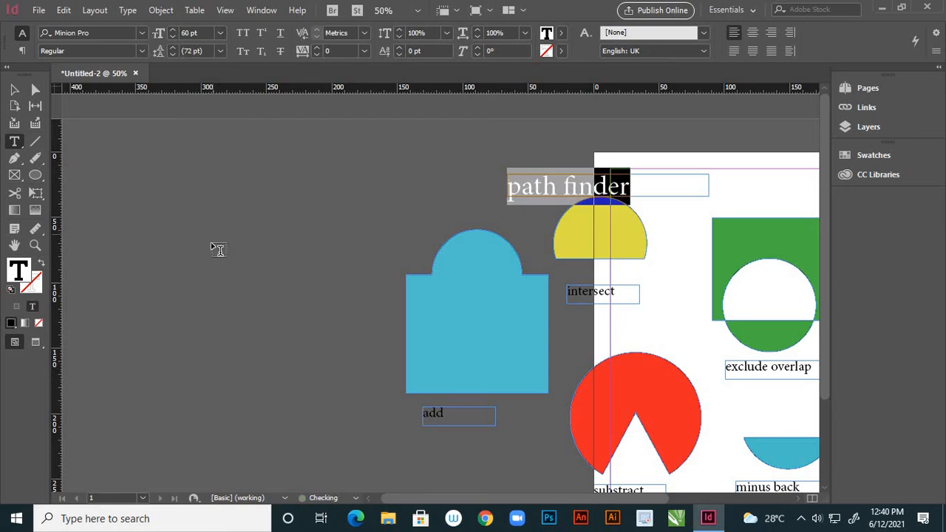
pyautogui.click(15, 89)
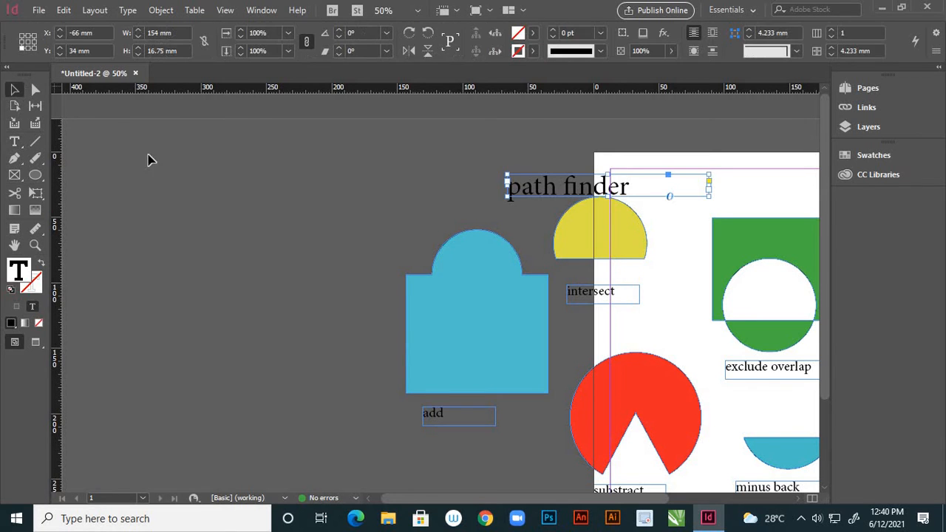
# Step: Fit the "path finder" frame to its text and move it to the top of the page, at about X 27.75 mm, Y 34 mm
pyautogui.doubleClick(710, 198)
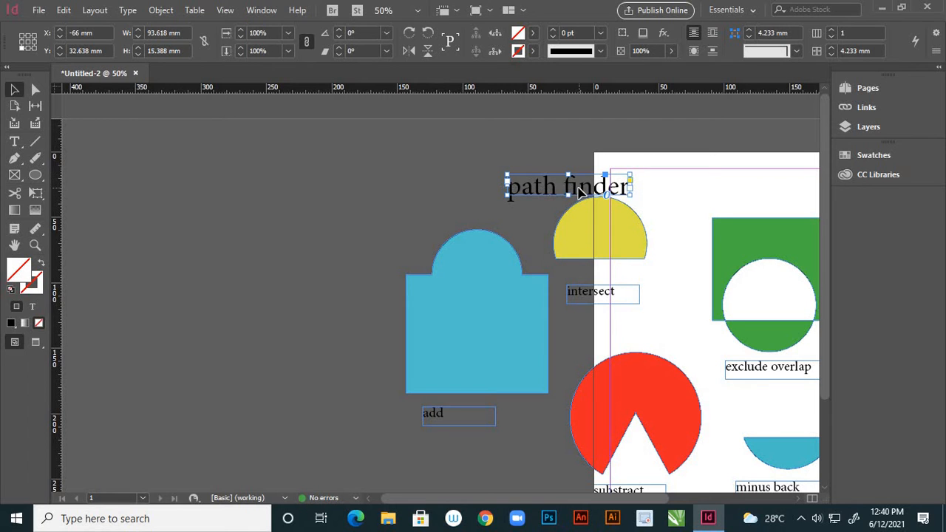
pyautogui.moveTo(579, 191); pyautogui.dragTo(685, 192)
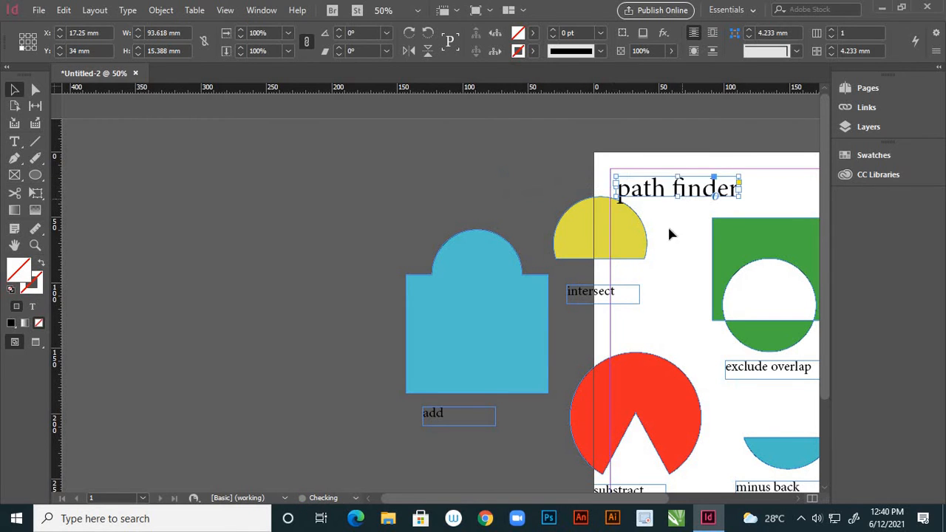
pyautogui.click(682, 240)
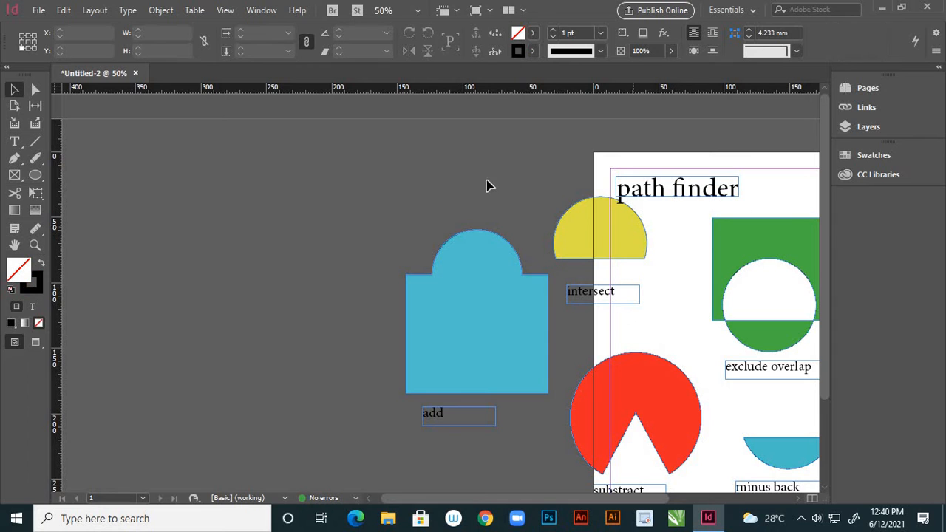
pyautogui.scroll(-2, 400, 166)
pyautogui.scroll(2, 481, 267)
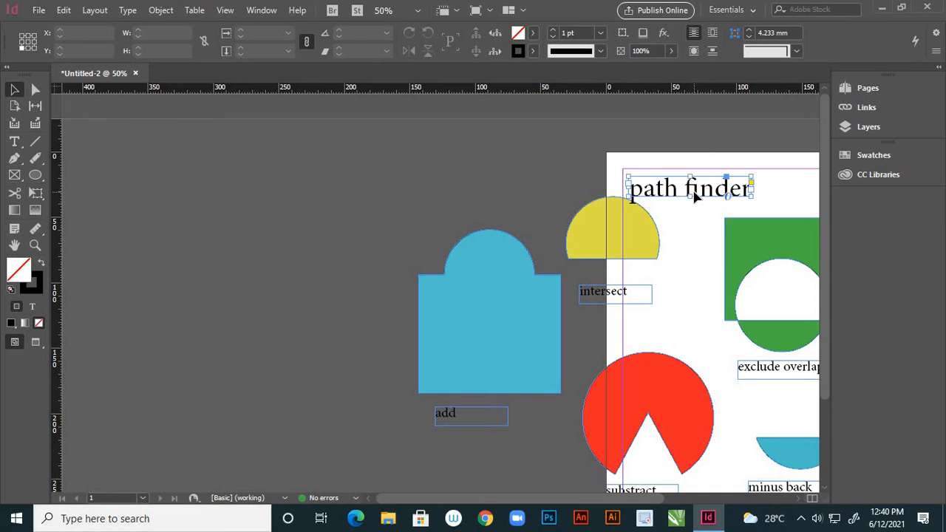
pyautogui.moveTo(695, 195); pyautogui.dragTo(709, 193)
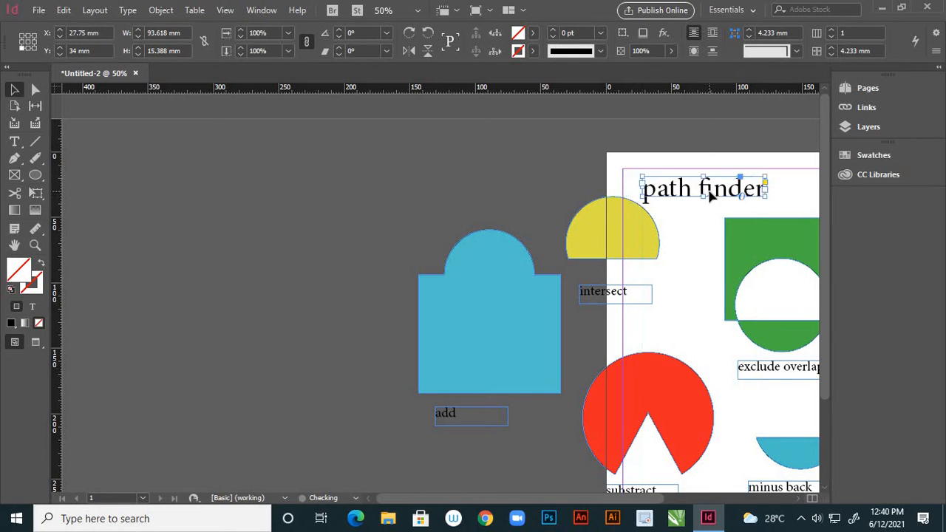
pyautogui.click(698, 242)
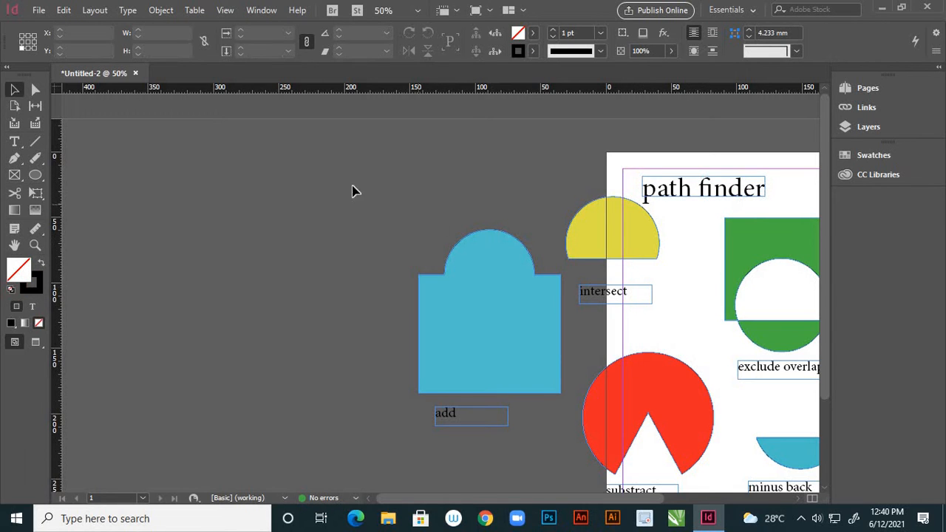
pyautogui.scroll(-2, 329, 181)
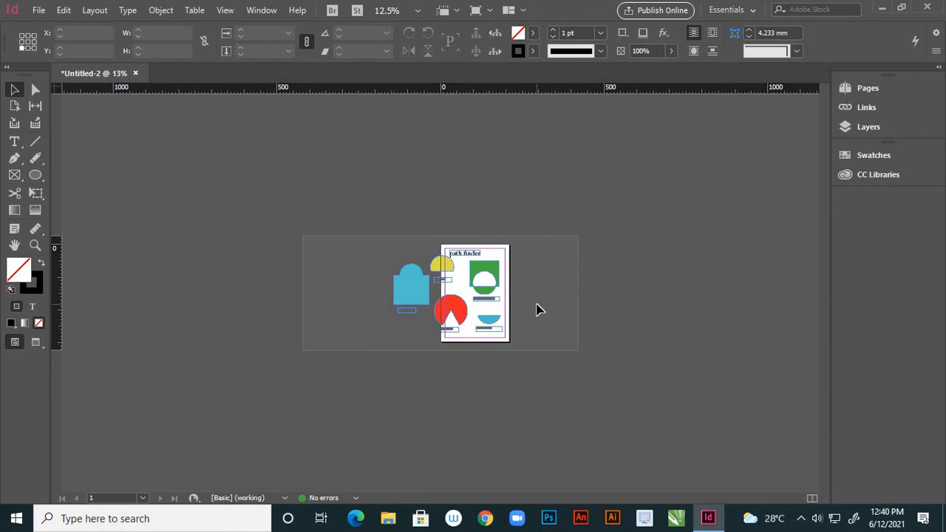
pyautogui.scroll(2, 537, 309)
pyautogui.press('h')
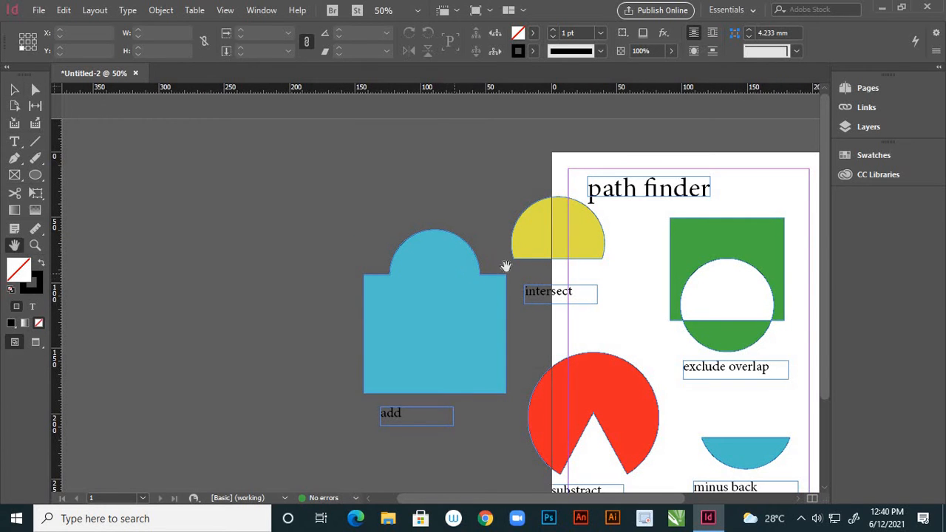
pyautogui.moveTo(317, 218); pyautogui.dragTo(165, 186)
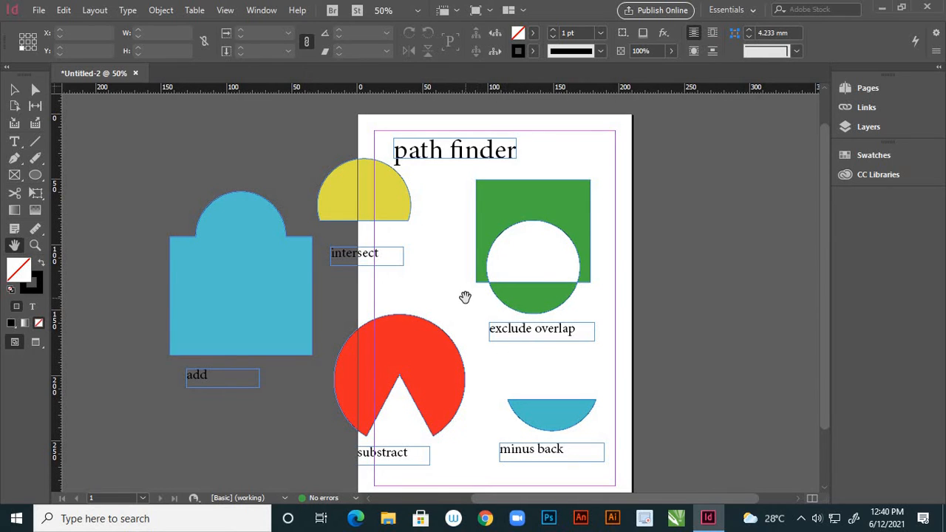
# Step: Create a new 210 x 297 mm portrait document from the default preset
pyautogui.scroll(-1, 363, 229)
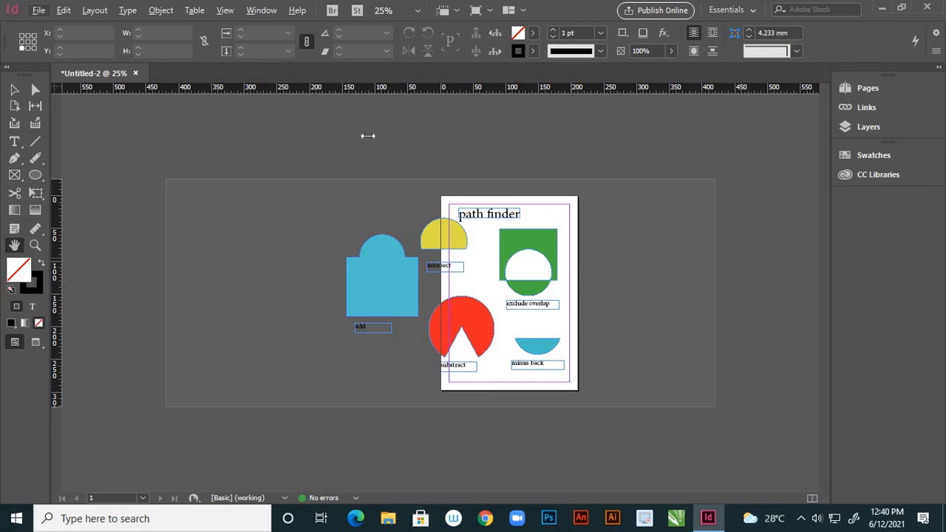
pyautogui.click(15, 90)
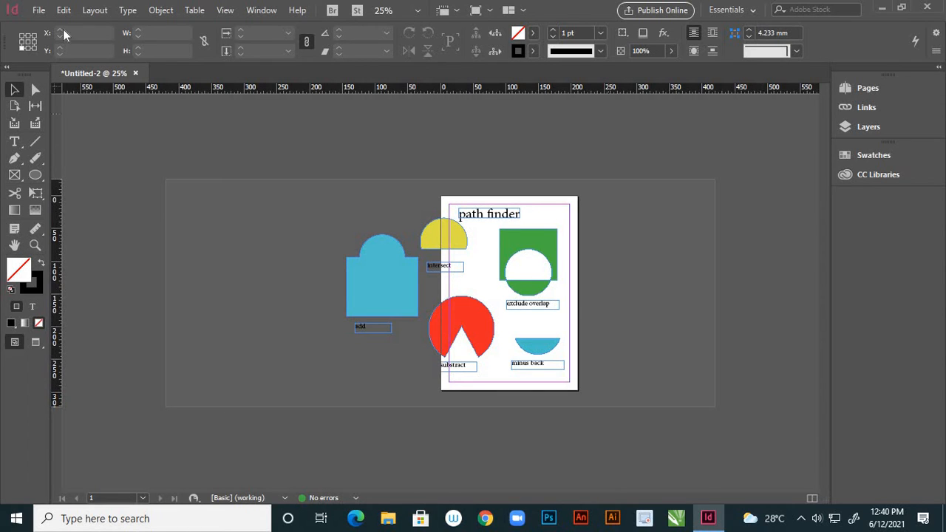
pyautogui.click(38, 10)
pyautogui.moveTo(219, 26)
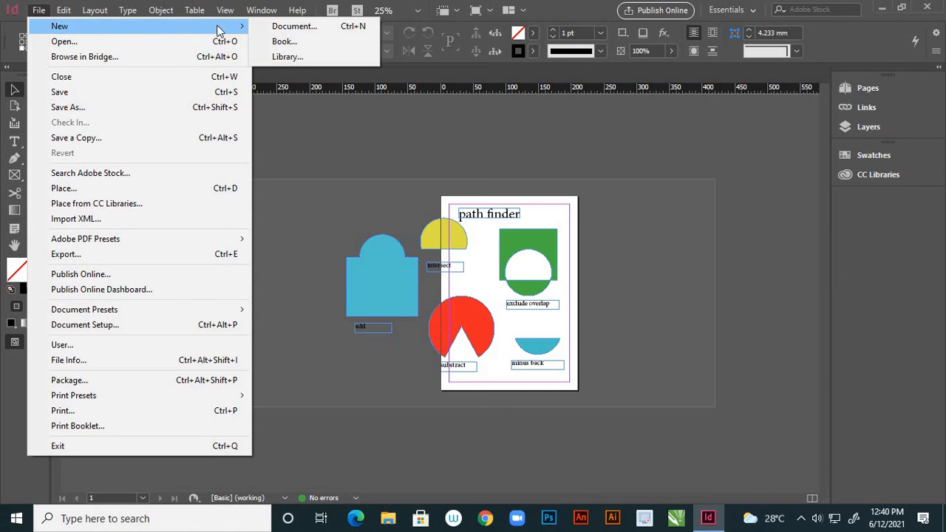
pyautogui.click(274, 27)
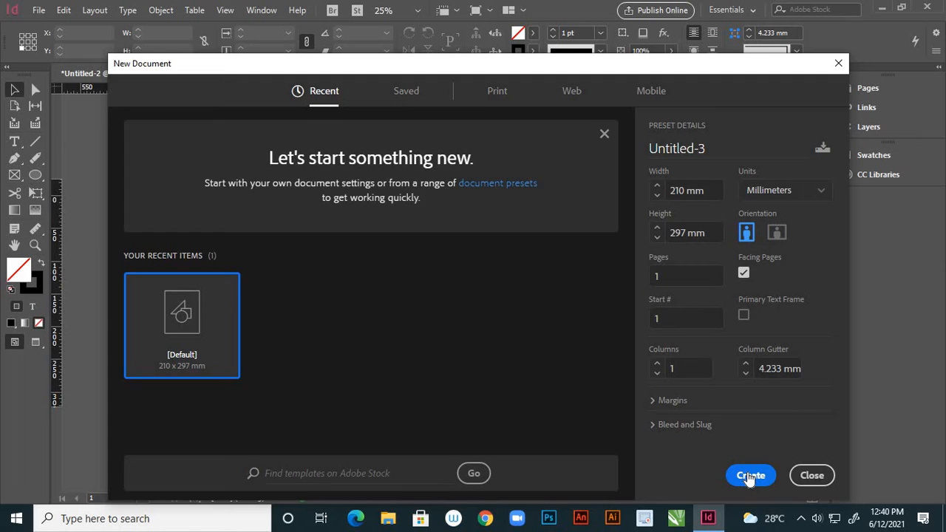
pyautogui.click(750, 476)
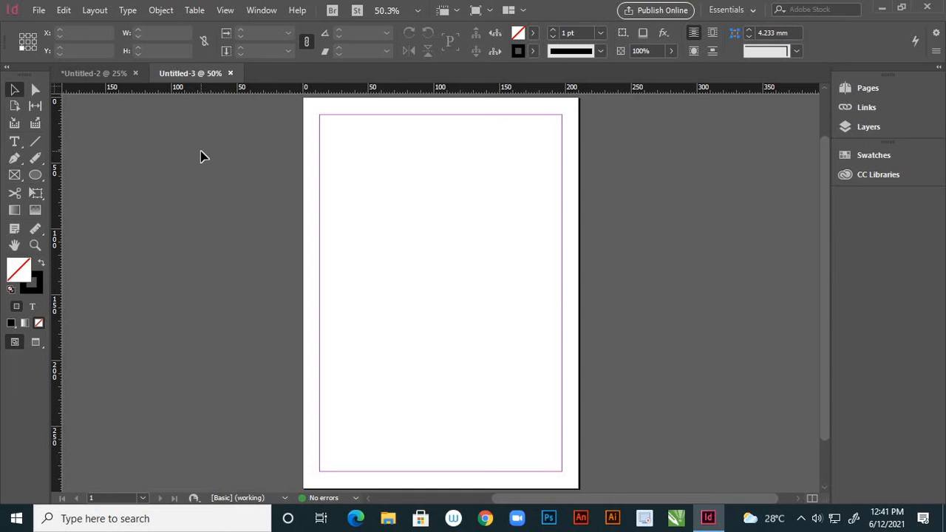
# Step: Place the orange rose-flowers bokeh wallpaper image from the reference images folder at full size on the page
pyautogui.click(37, 11)
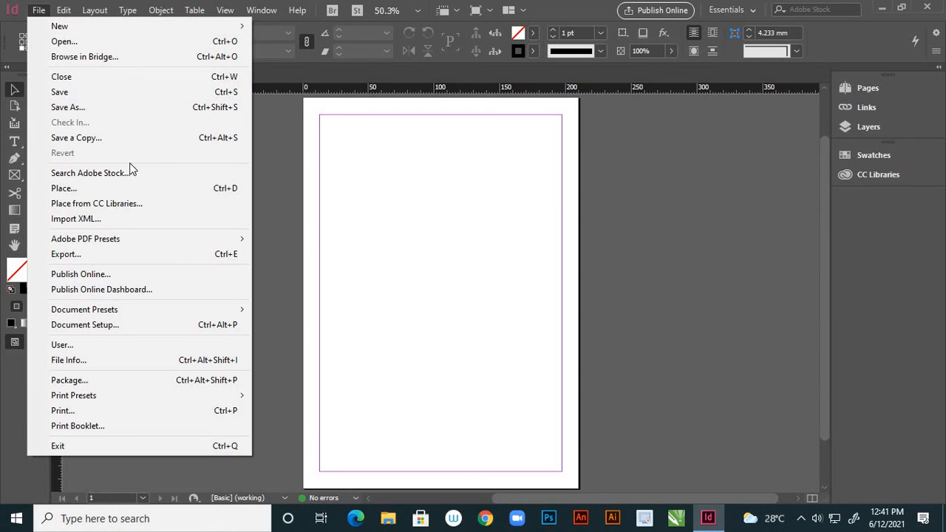
pyautogui.click(84, 194)
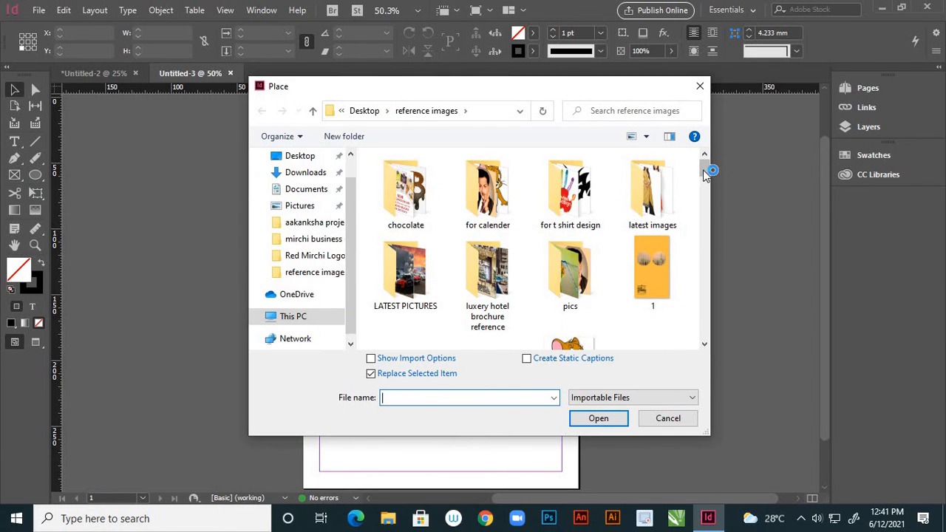
pyautogui.moveTo(704, 169); pyautogui.dragTo(714, 230)
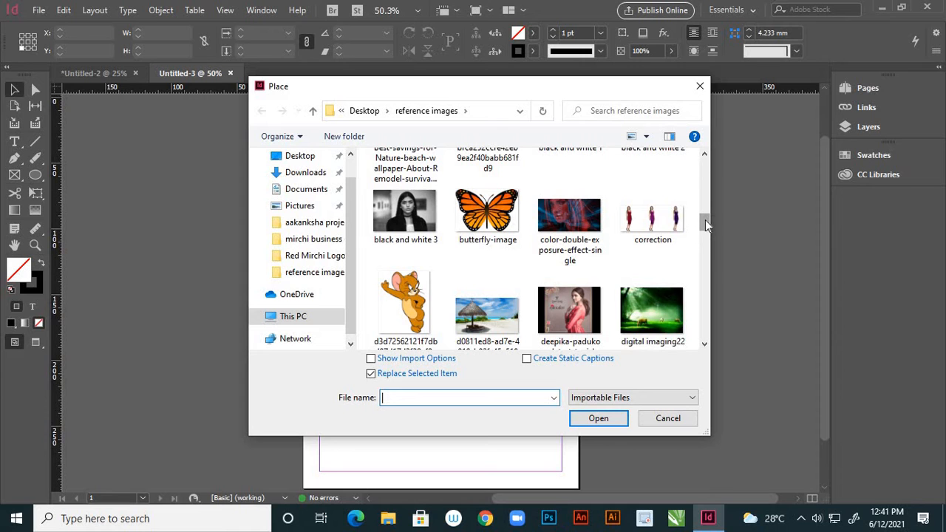
pyautogui.moveTo(704, 219); pyautogui.dragTo(710, 304)
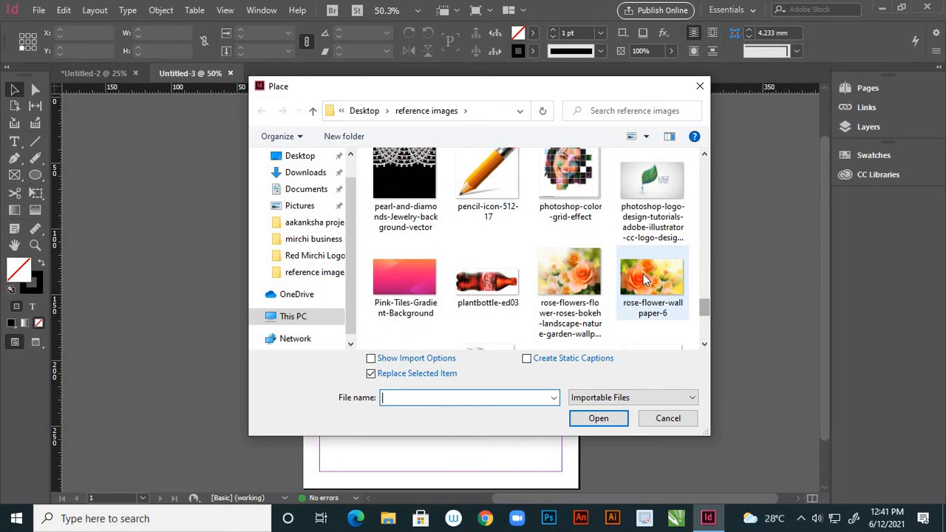
pyautogui.click(588, 281)
pyautogui.click(586, 419)
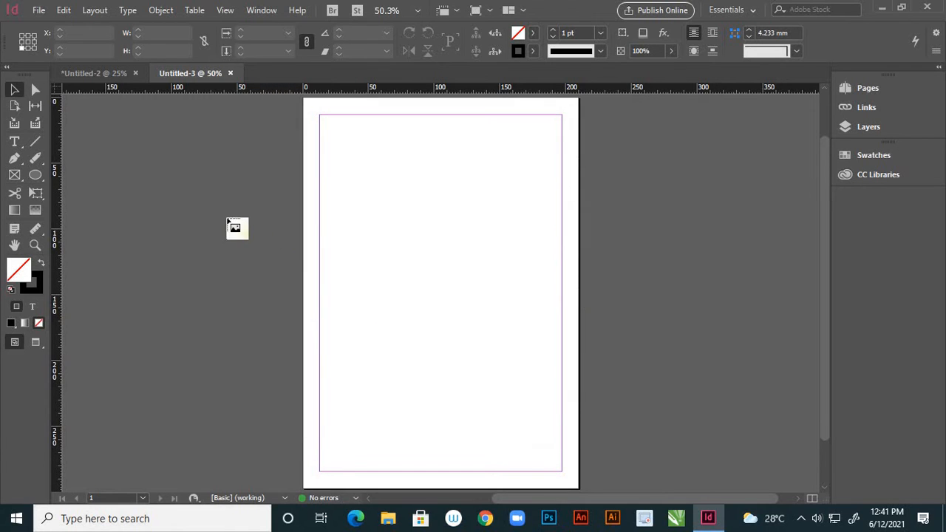
pyautogui.click(170, 156)
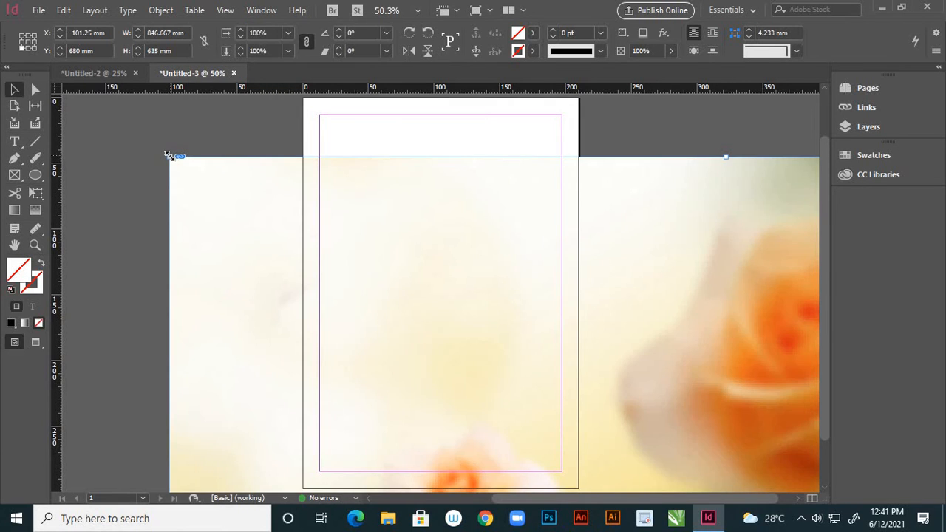
# Step: Crop the rose image by shrinking its frame from the corners, and delete the image
pyautogui.moveTo(169, 155); pyautogui.dragTo(504, 440)
pyautogui.moveTo(650, 460); pyautogui.dragTo(268, 181)
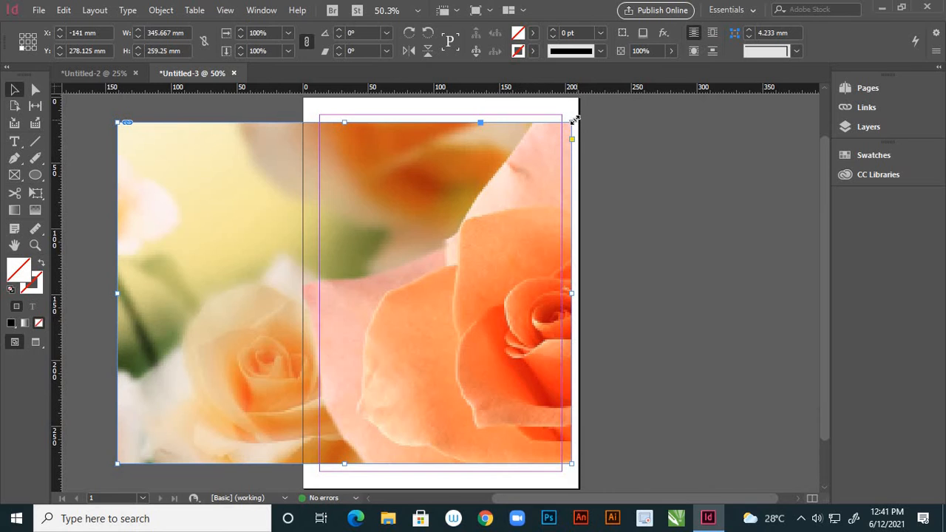
pyautogui.moveTo(575, 120); pyautogui.dragTo(452, 212)
pyautogui.click(433, 380)
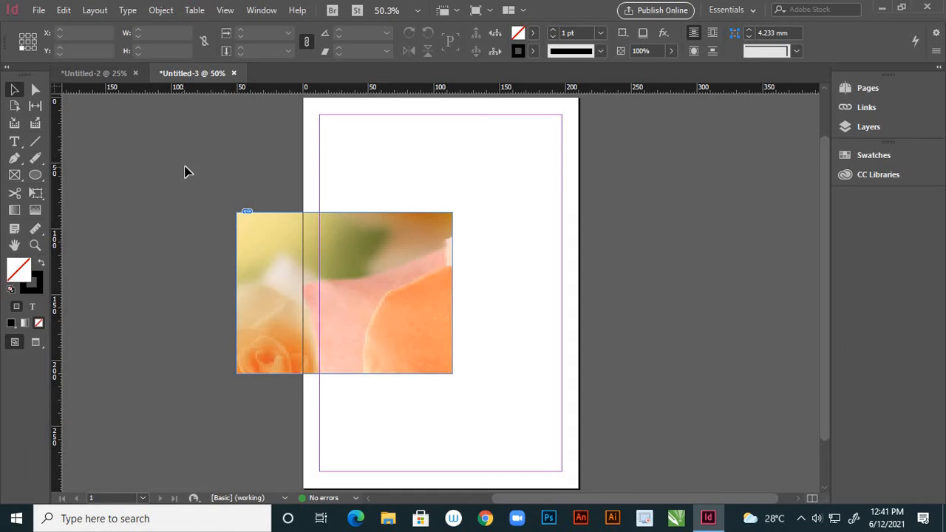
pyautogui.click(352, 266)
pyautogui.press('Delete')
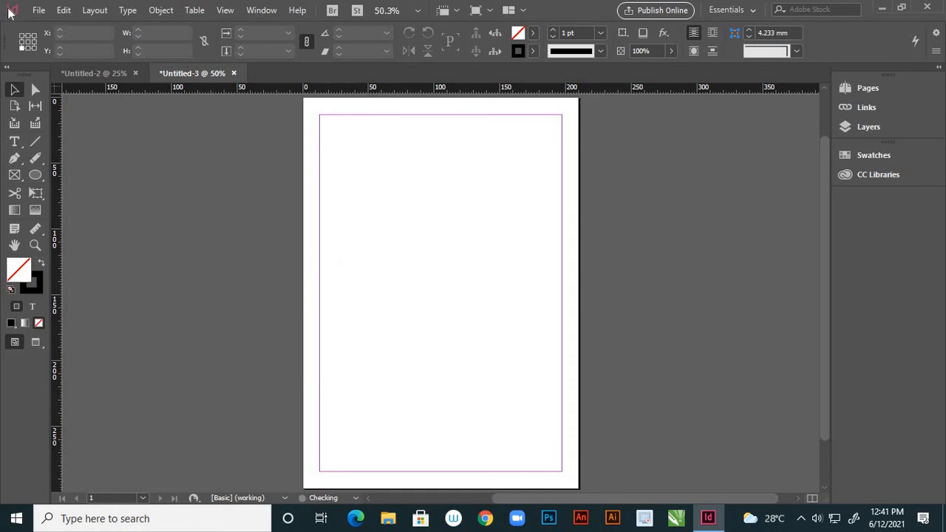
# Step: Load the image fresh_vegetables_in_basket-2560x1600 from the reference images folder for placing
pyautogui.click(38, 10)
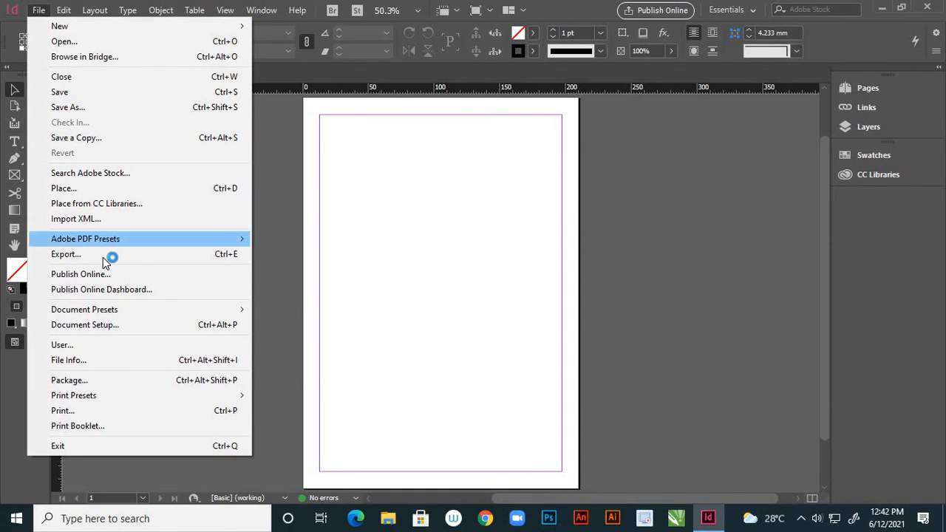
pyautogui.click(90, 189)
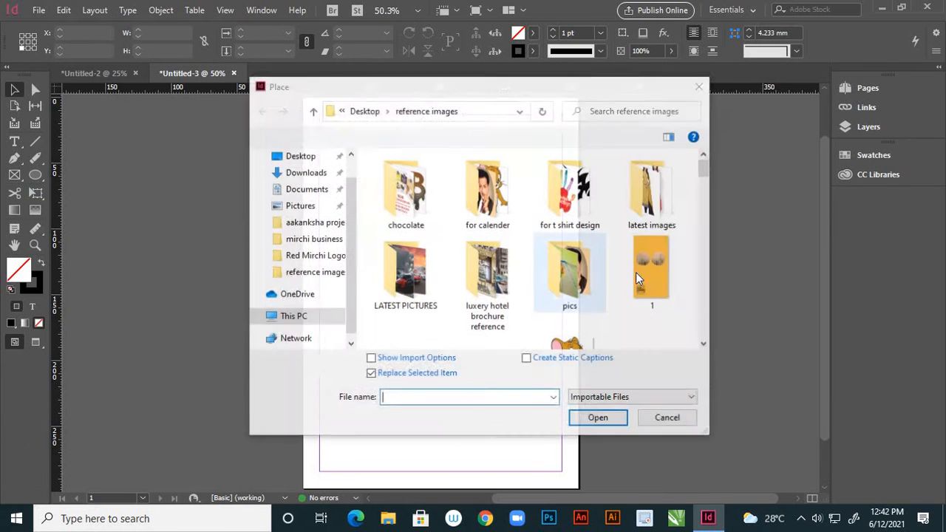
pyautogui.moveTo(706, 169); pyautogui.dragTo(707, 243)
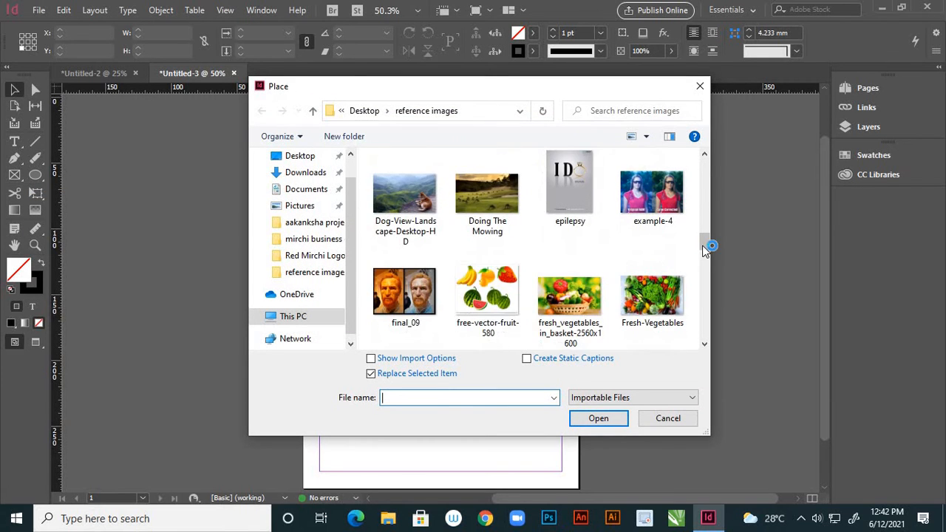
pyautogui.click(569, 298)
pyautogui.click(588, 419)
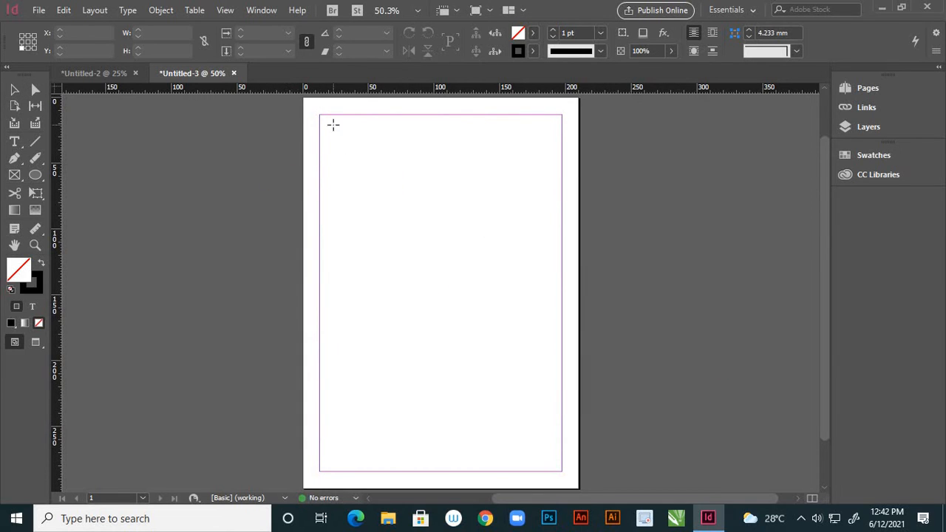
# Step: Try placing the vegetable basket image at full size and moving it, and undo both actions
pyautogui.click(333, 125)
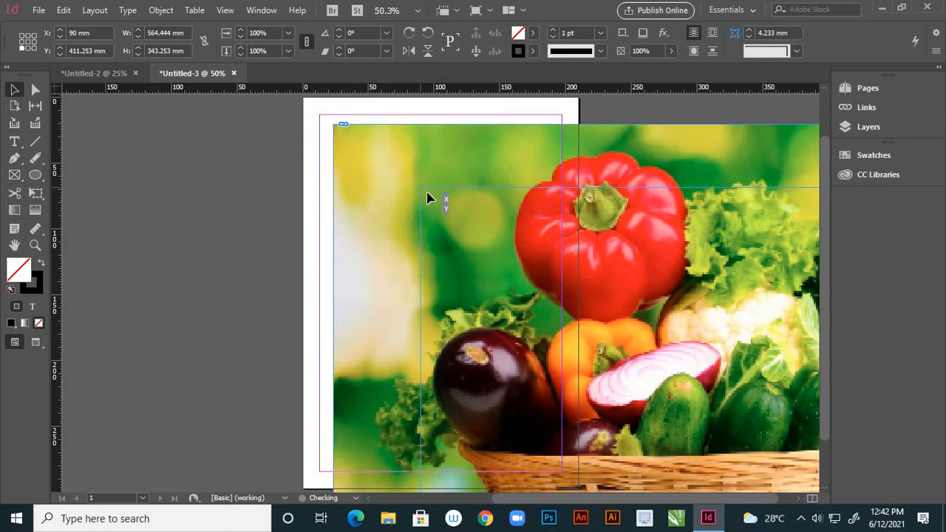
pyautogui.moveTo(427, 197); pyautogui.dragTo(427, 197)
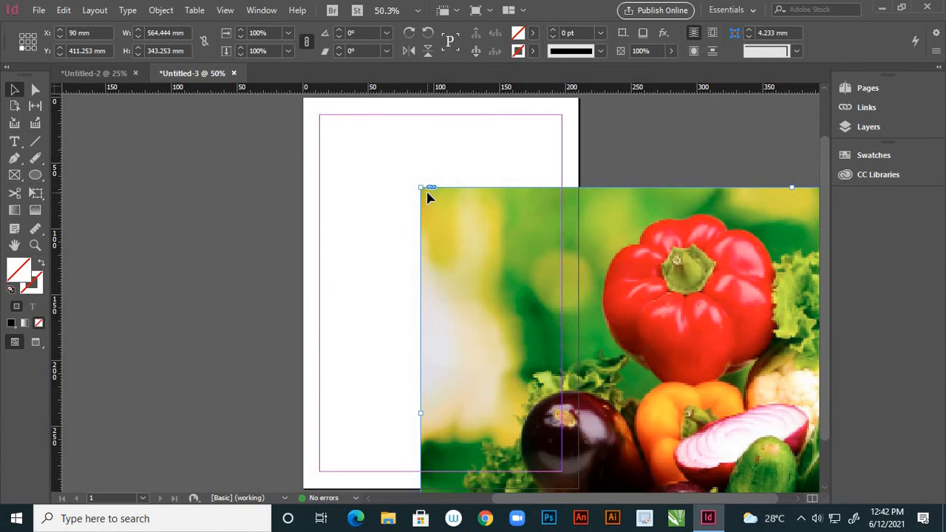
pyautogui.hotkey('ctrl', 'z')
pyautogui.hotkey('ctrl', 'z')
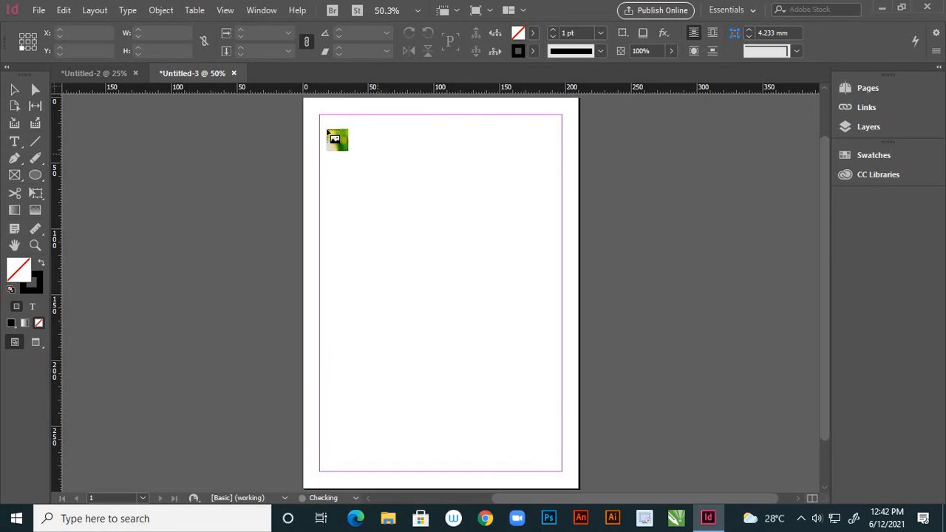
# Step: Place the vegetable basket image in the upper part of the page, about 141 mm wide and 86 mm high
pyautogui.moveTo(341, 124); pyautogui.dragTo(538, 276)
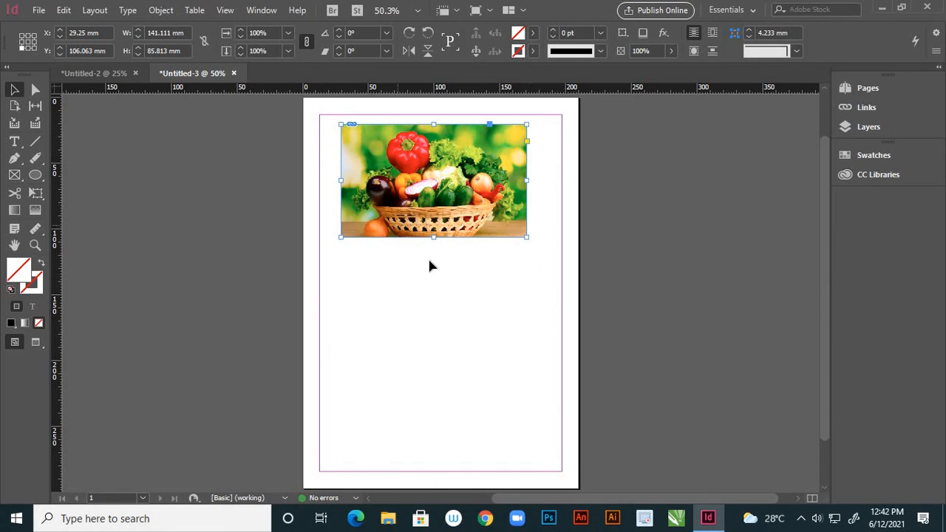
# Step: Draw a rectangle about 90.5 mm wide and 74 mm high below the vegetable basket image
pyautogui.click(39, 175)
pyautogui.click(40, 175)
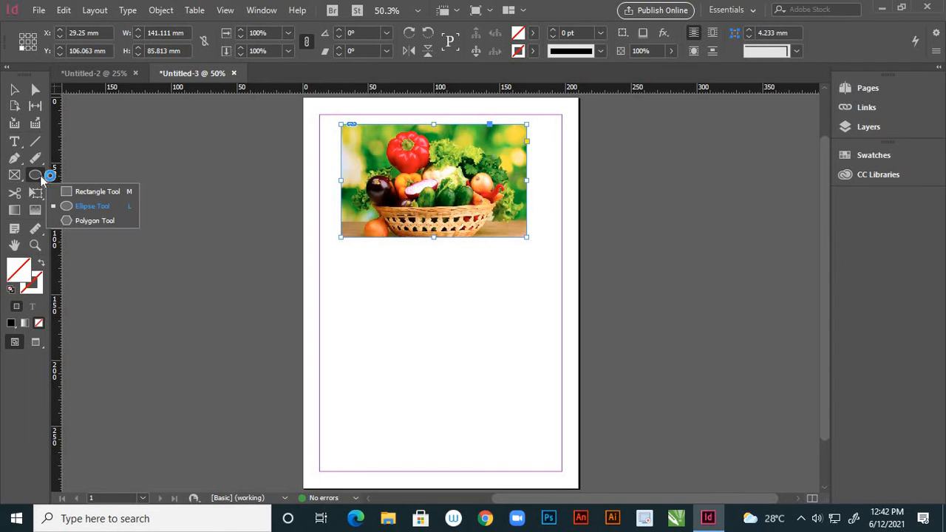
pyautogui.click(102, 192)
pyautogui.click(495, 291)
pyautogui.click(540, 267)
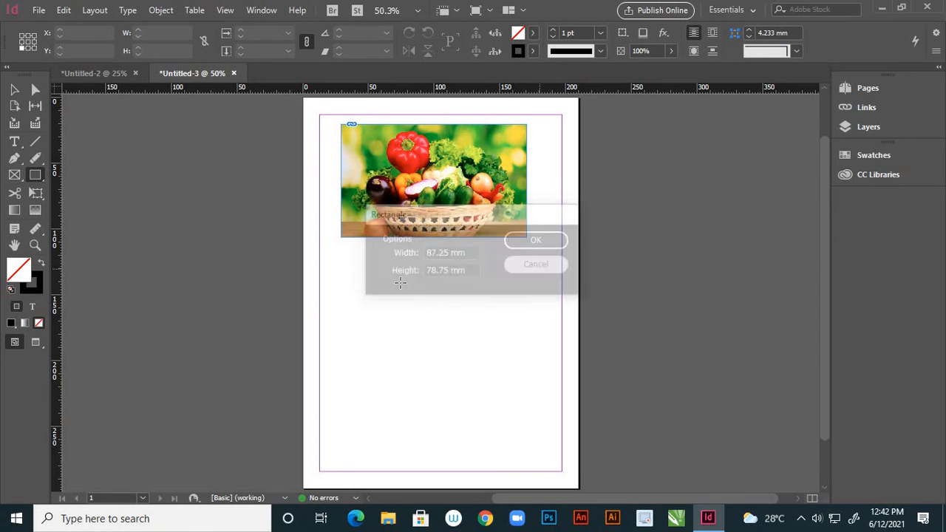
pyautogui.moveTo(348, 276); pyautogui.dragTo(466, 374)
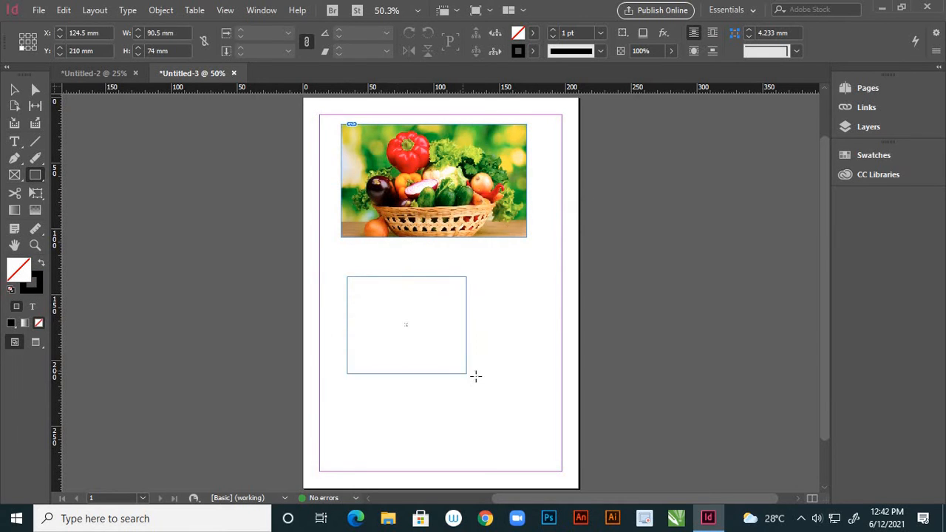
pyautogui.click(516, 280)
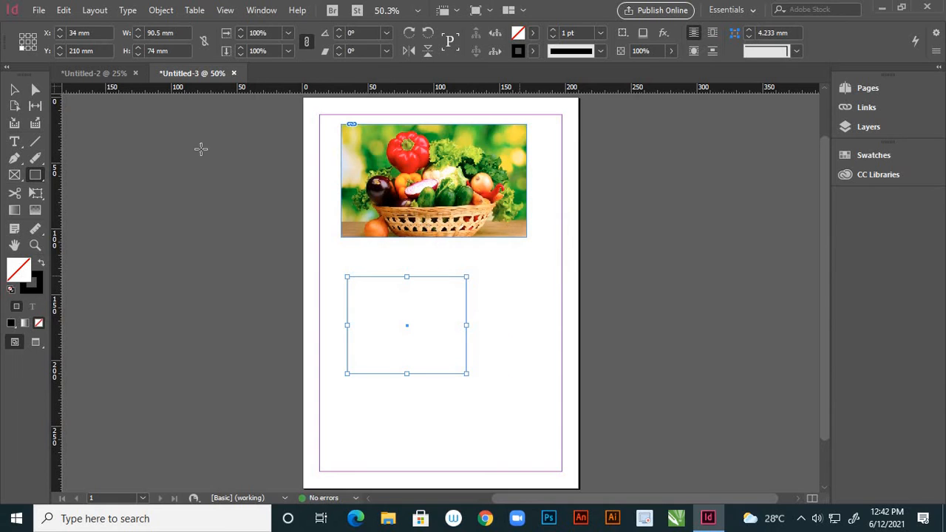
# Step: Fill the rectangle with the red colour ef0000 (R 239, G 0, B 0)
pyautogui.click(14, 90)
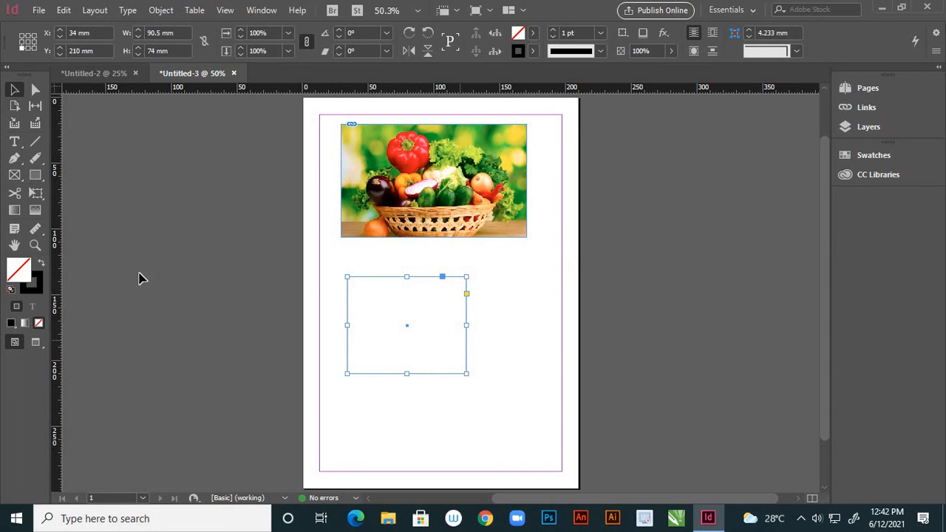
pyautogui.doubleClick(30, 281)
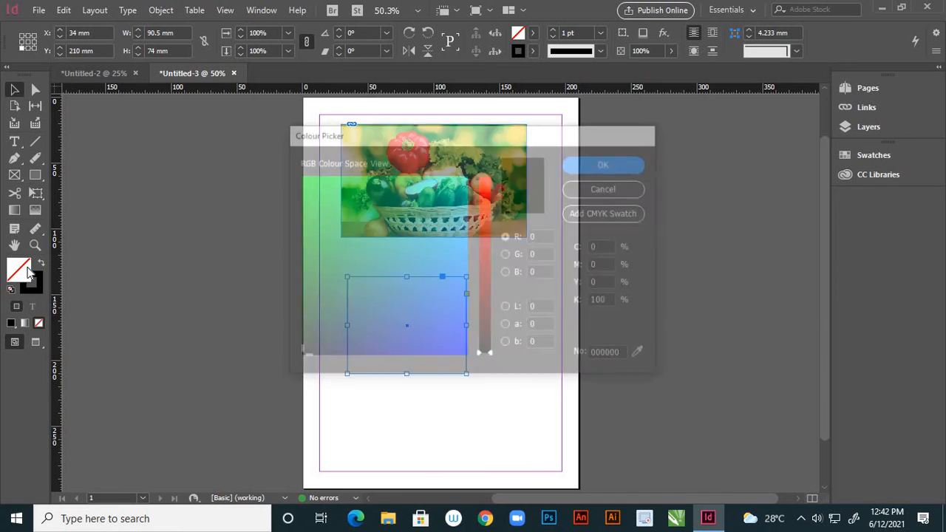
pyautogui.click(484, 187)
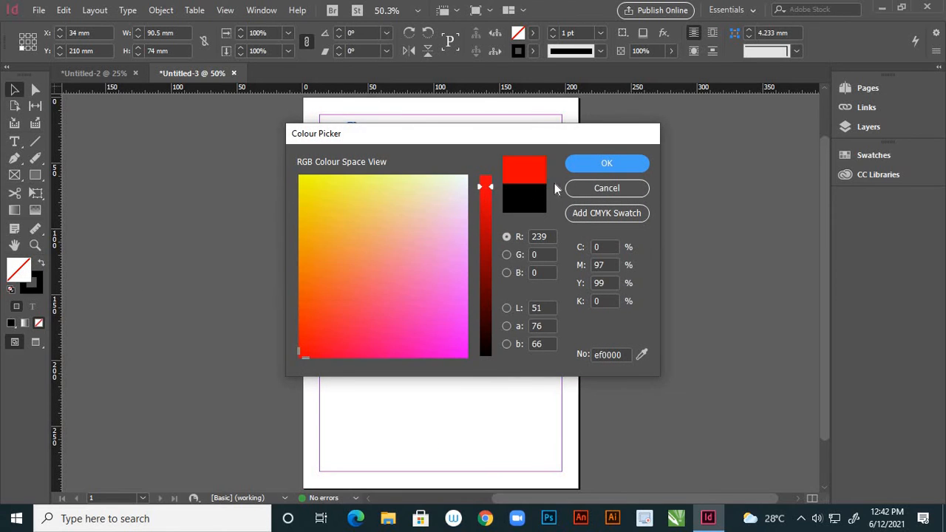
pyautogui.click(590, 166)
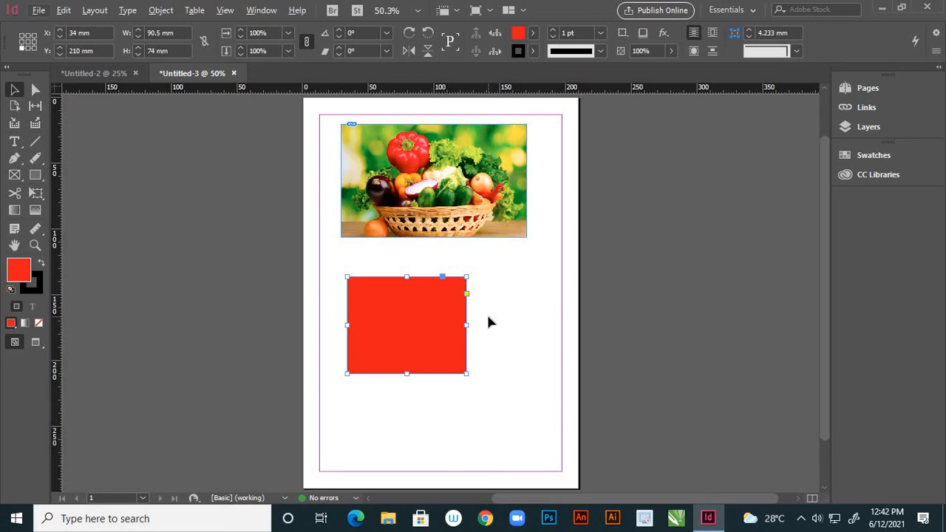
# Step: Set the red rectangle's opacity to 58% in its Transparency effects, and switch Isolate Blending on and off again
pyautogui.click(171, 12)
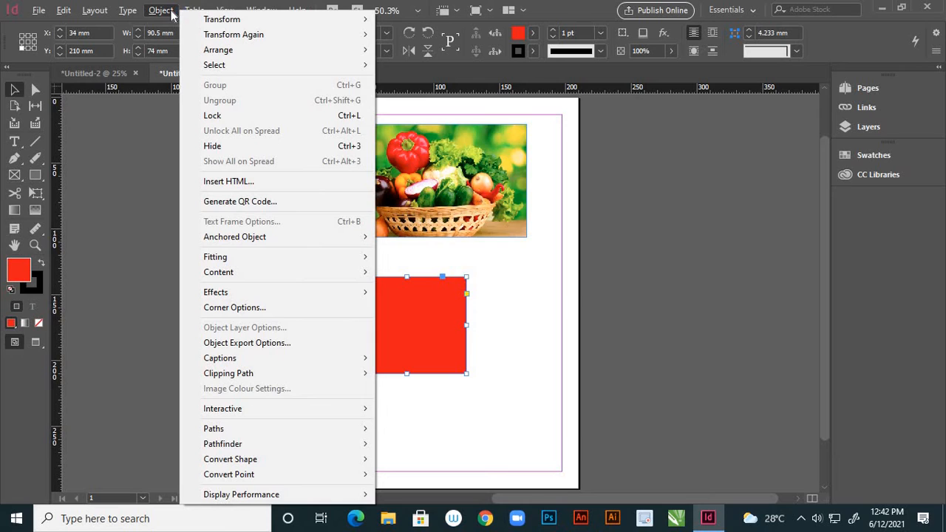
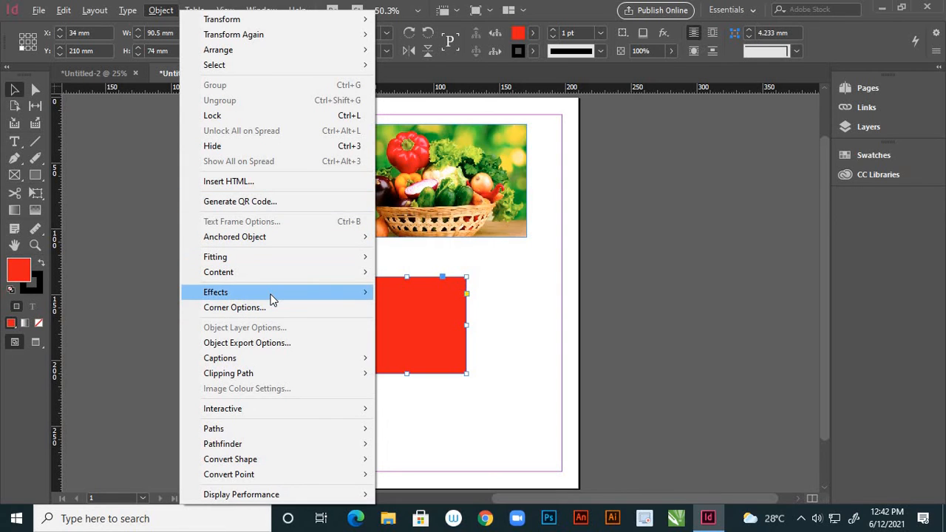
pyautogui.moveTo(271, 295)
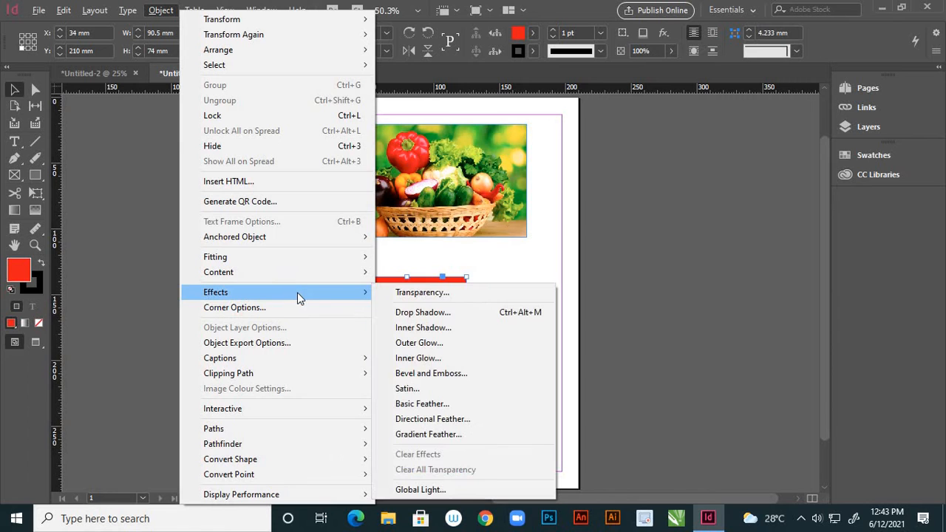
pyautogui.click(409, 293)
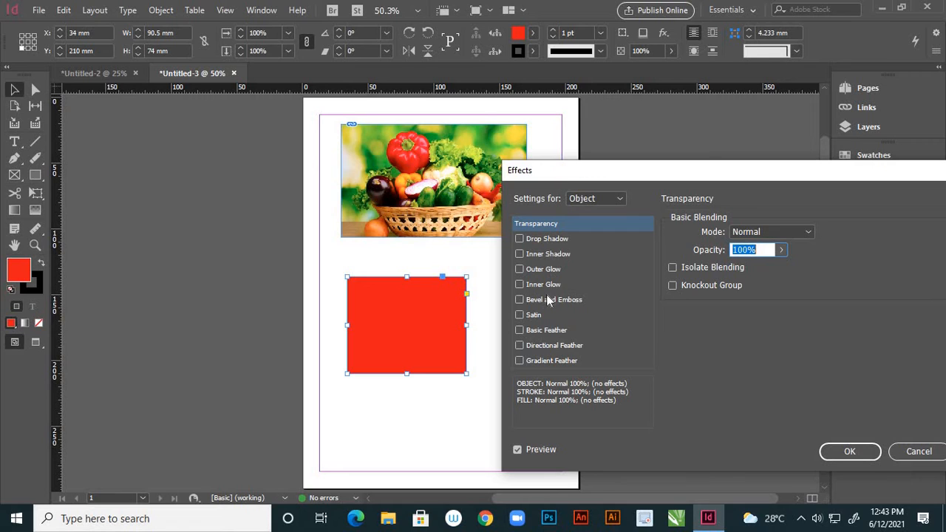
pyautogui.click(781, 249)
pyautogui.moveTo(785, 268); pyautogui.dragTo(752, 269)
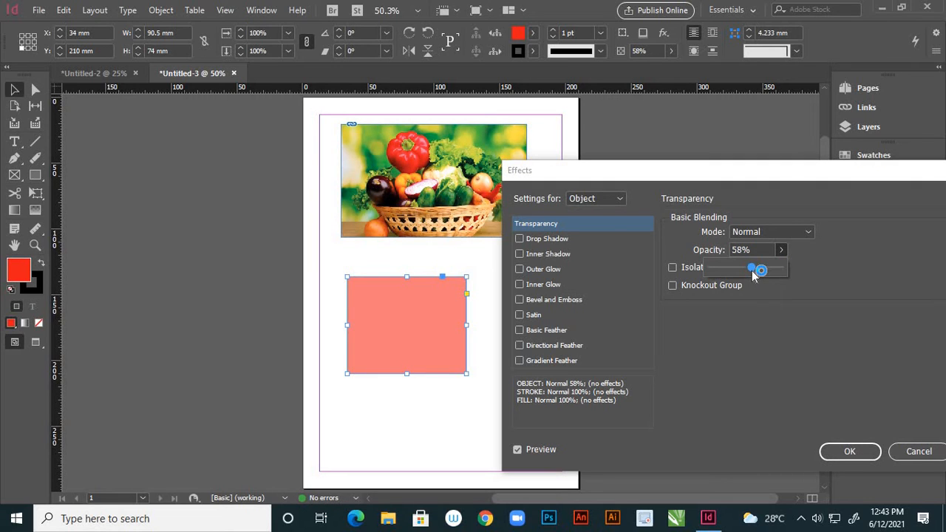
pyautogui.click(672, 267)
pyautogui.click(672, 267)
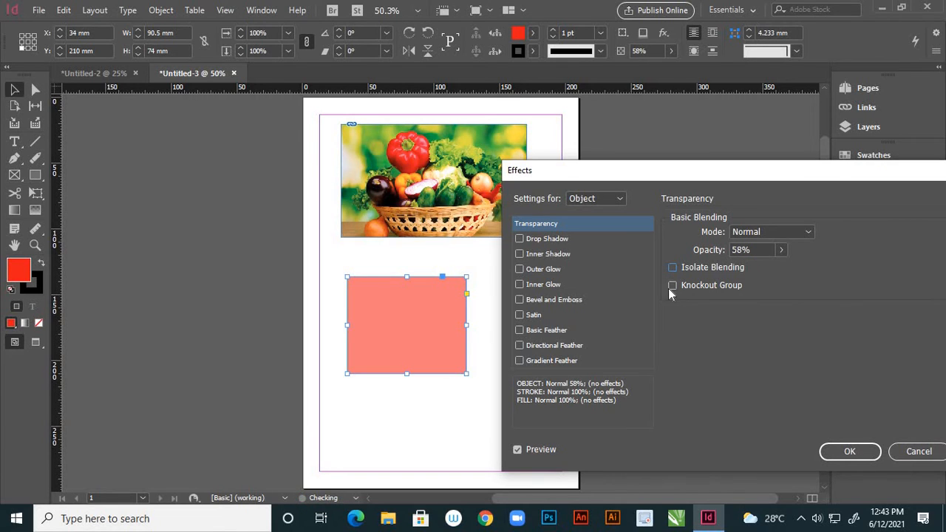
# Step: Try Multiply blending at 100% opacity with Knockout Group enabled on the red rectangle
pyautogui.click(673, 285)
pyautogui.click(781, 251)
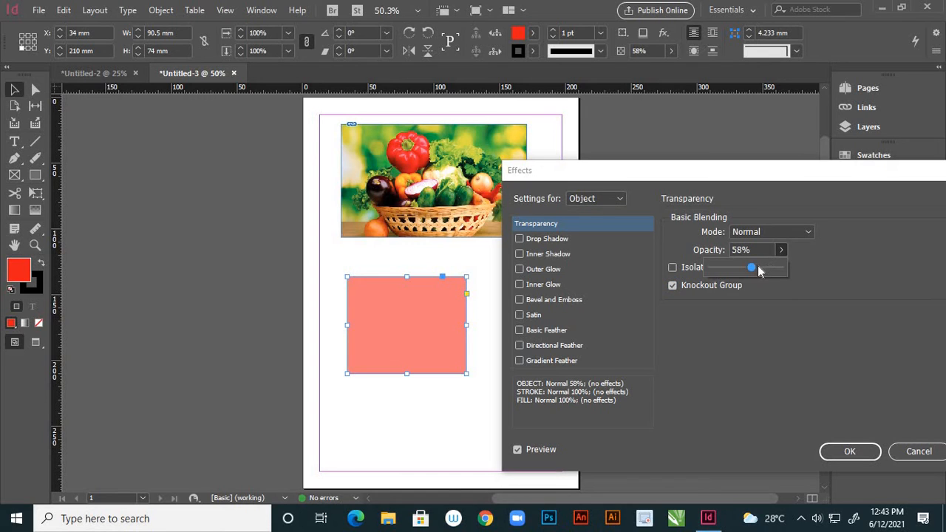
pyautogui.click(805, 233)
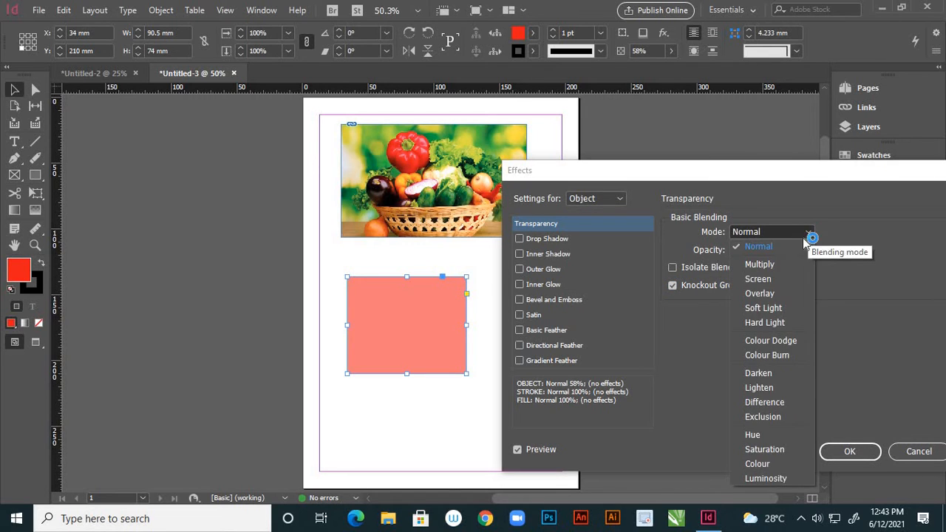
pyautogui.click(786, 264)
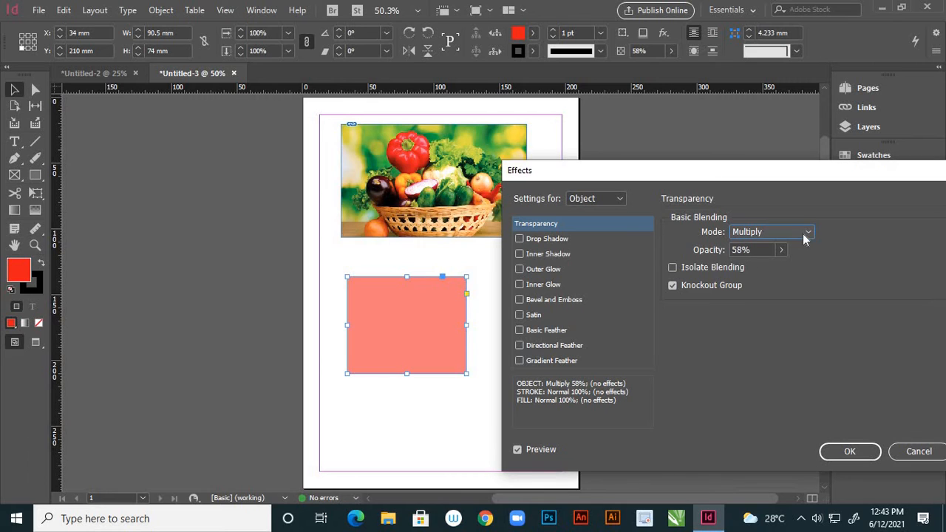
pyautogui.click(808, 235)
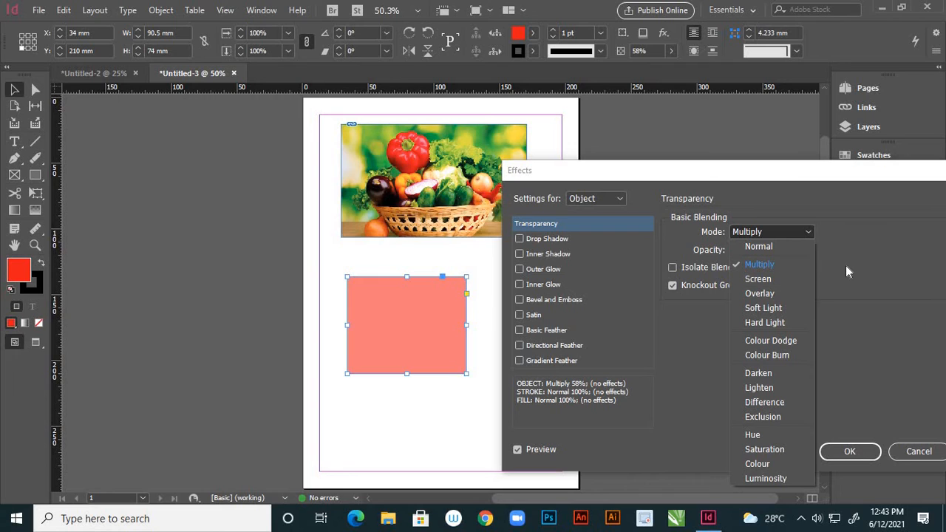
pyautogui.click(803, 269)
pyautogui.click(781, 251)
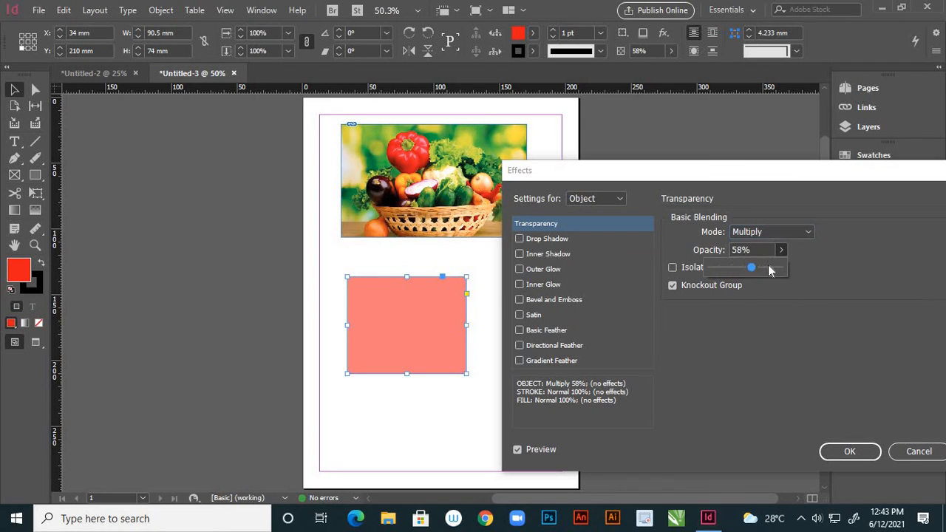
pyautogui.moveTo(753, 272); pyautogui.dragTo(803, 273)
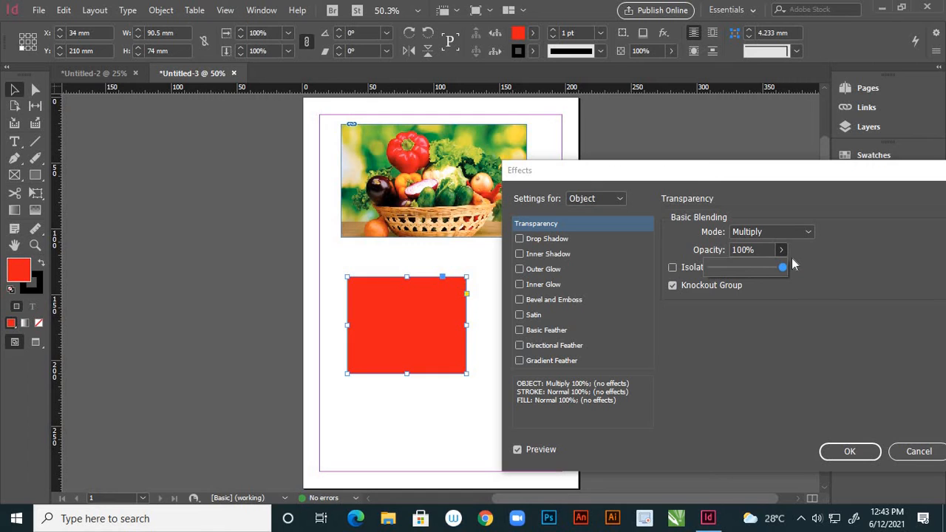
pyautogui.click(913, 450)
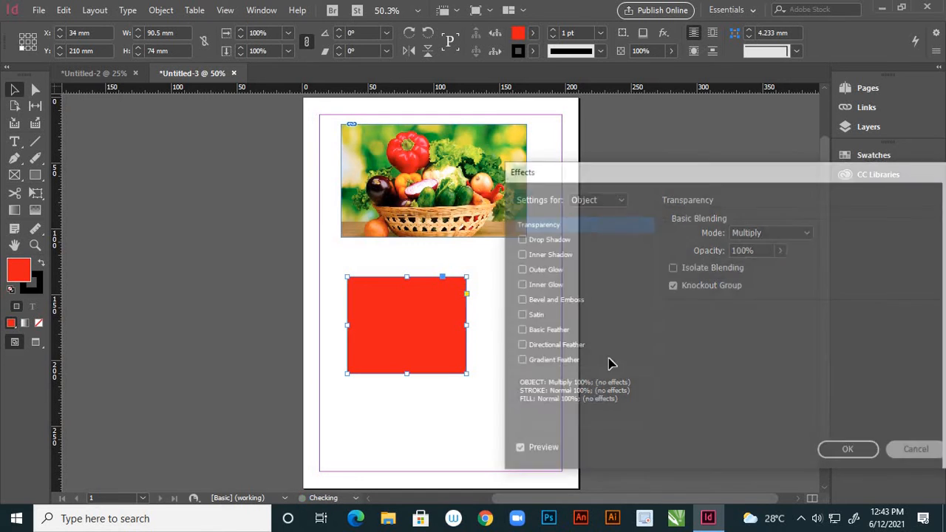
# Step: Overlap the red rectangle with the photo's lower-right part and apply Multiply blending to both objects
pyautogui.moveTo(431, 319); pyautogui.dragTo(502, 220)
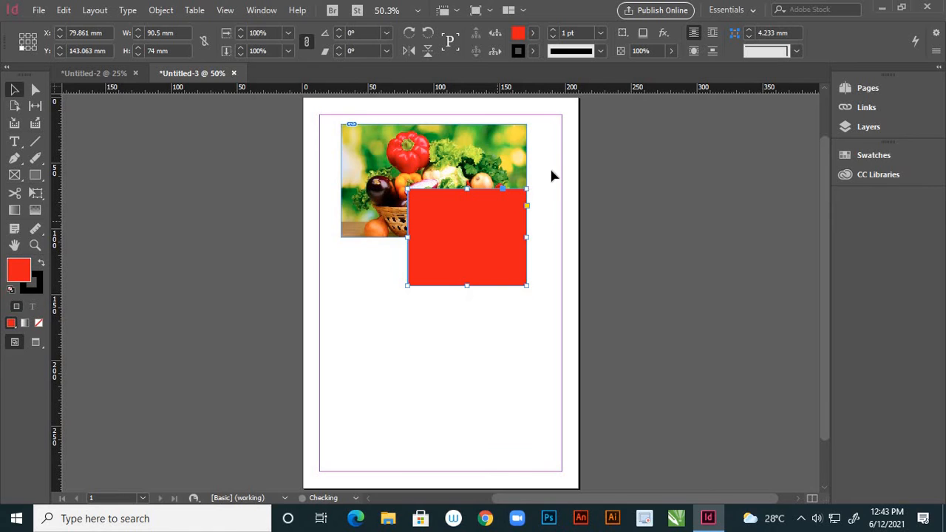
pyautogui.moveTo(551, 157); pyautogui.dragTo(452, 245)
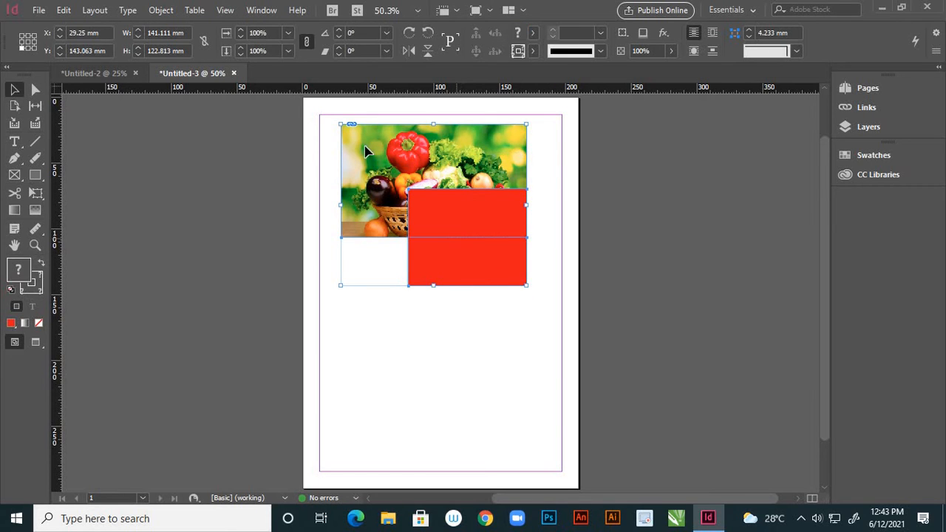
pyautogui.click(169, 12)
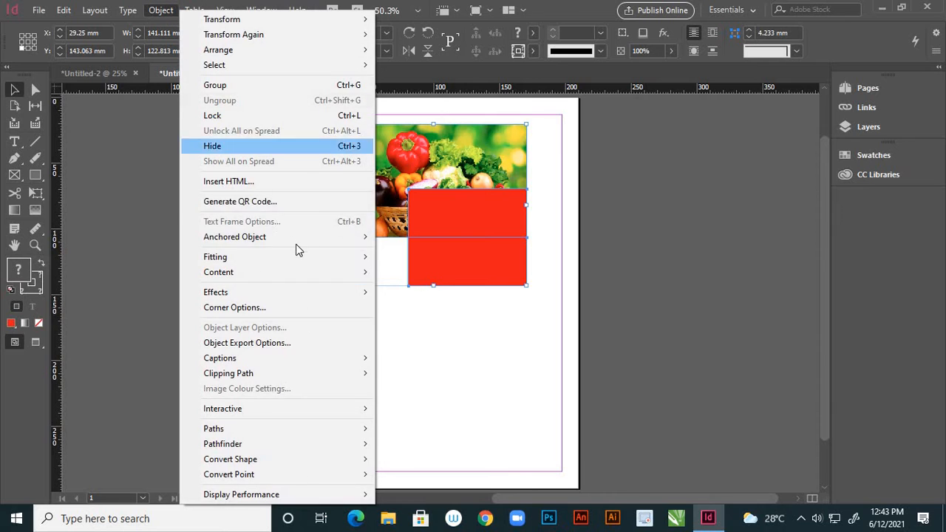
pyautogui.moveTo(355, 293)
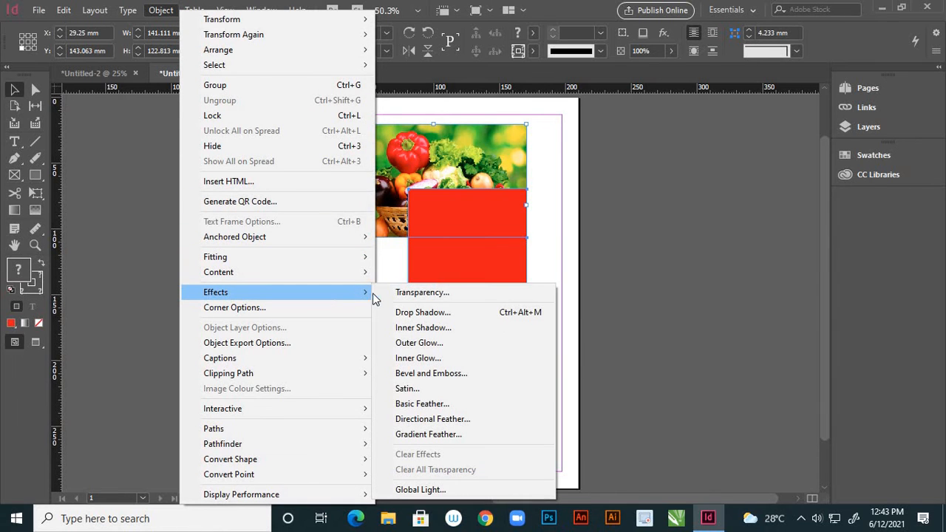
pyautogui.click(412, 294)
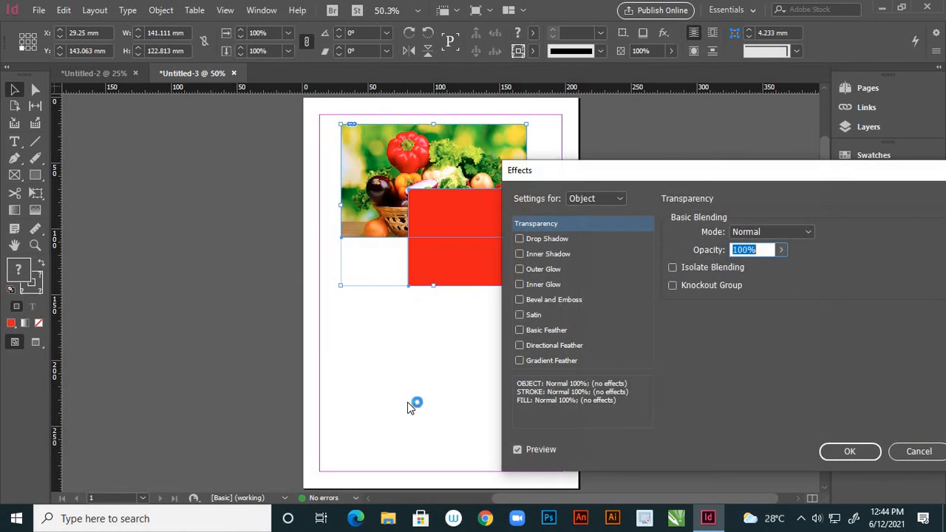
pyautogui.click(807, 231)
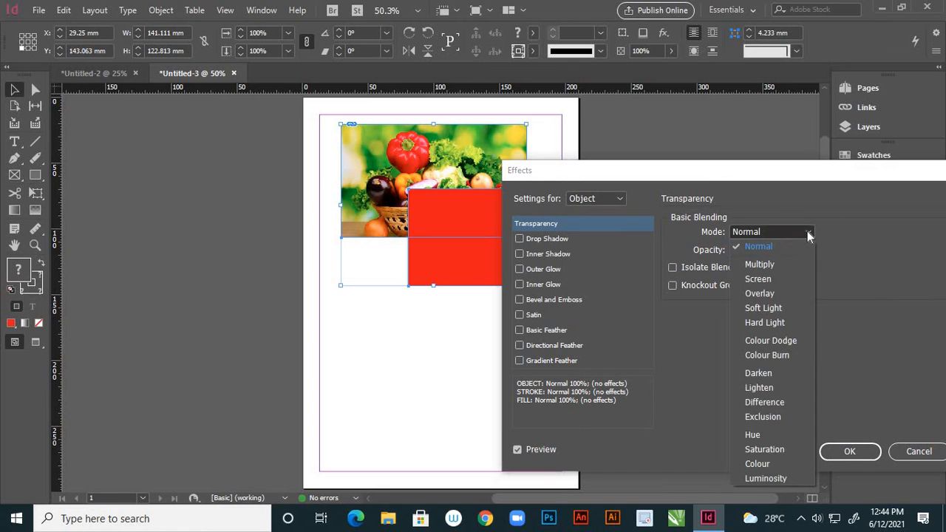
pyautogui.click(768, 265)
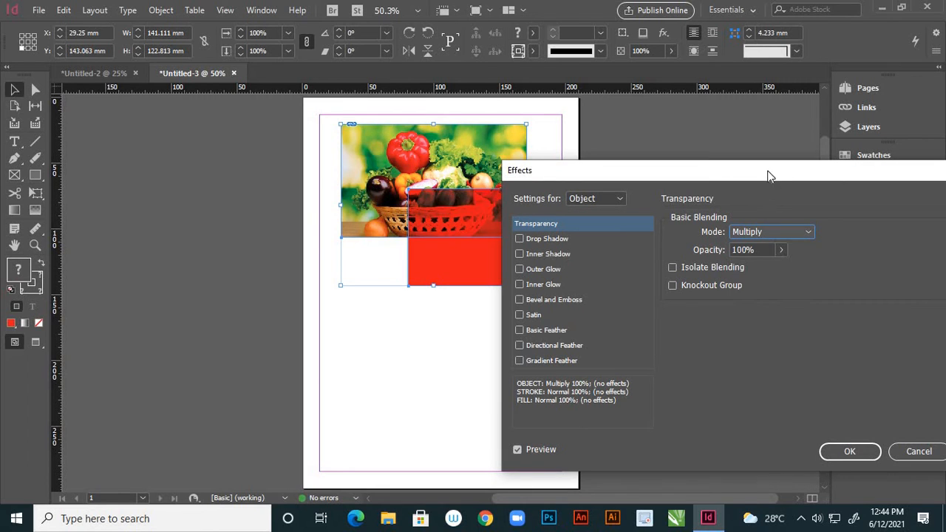
pyautogui.moveTo(830, 214); pyautogui.dragTo(842, 223)
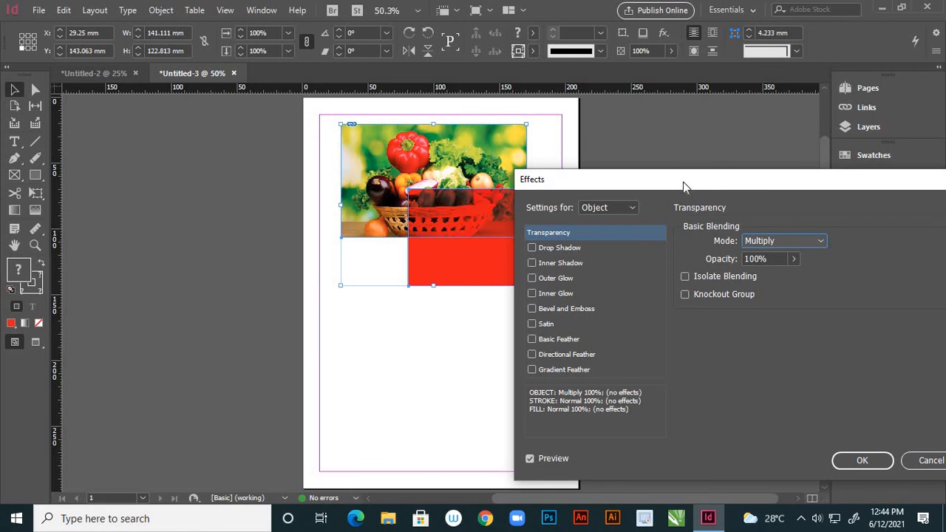
pyautogui.moveTo(683, 182); pyautogui.dragTo(750, 159)
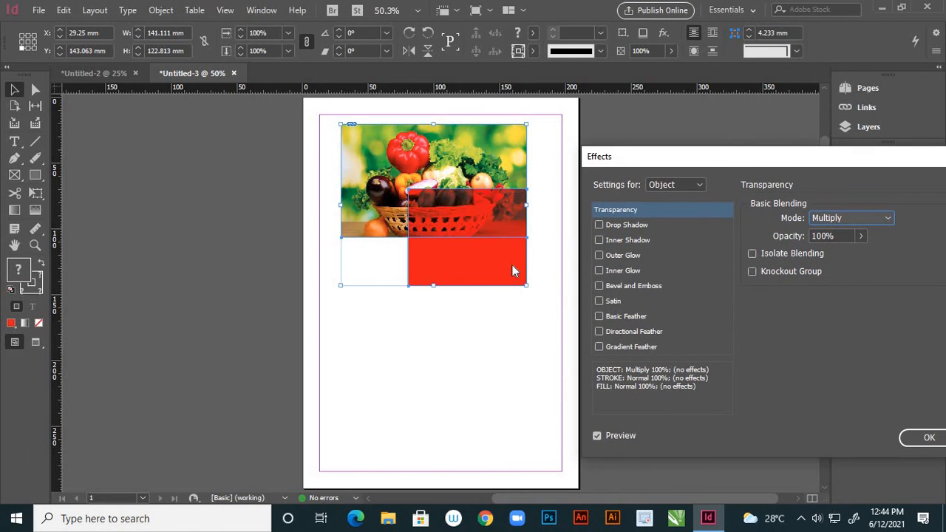
pyautogui.click(458, 271)
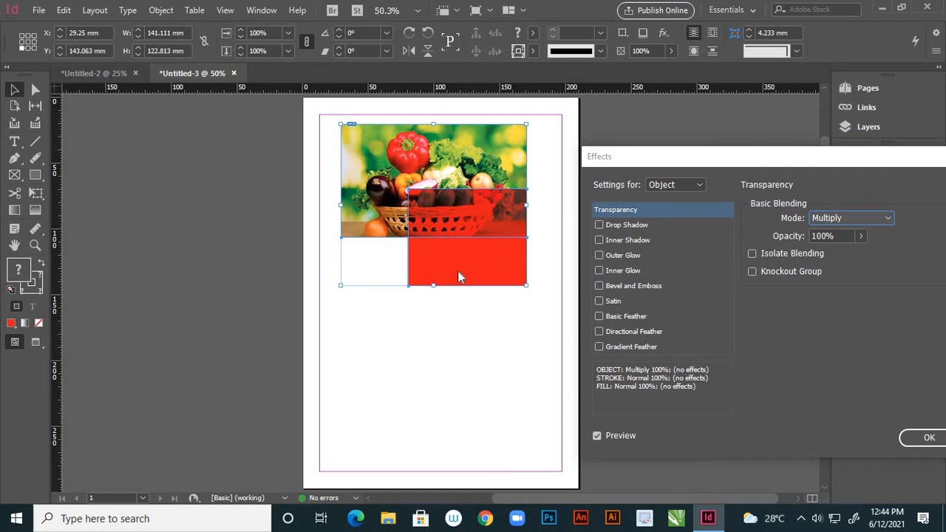
pyautogui.click(912, 435)
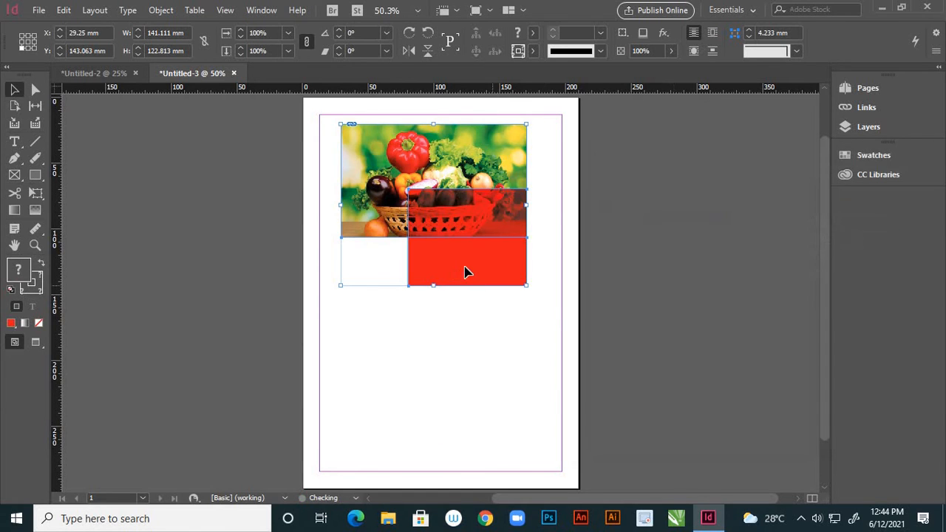
# Step: Place the red rectangle over the middle of the photo and shift both together so the photo sits at about X -8 mm
pyautogui.moveTo(473, 269); pyautogui.dragTo(432, 177)
pyautogui.click(463, 297)
pyautogui.scroll(2, 624, 317)
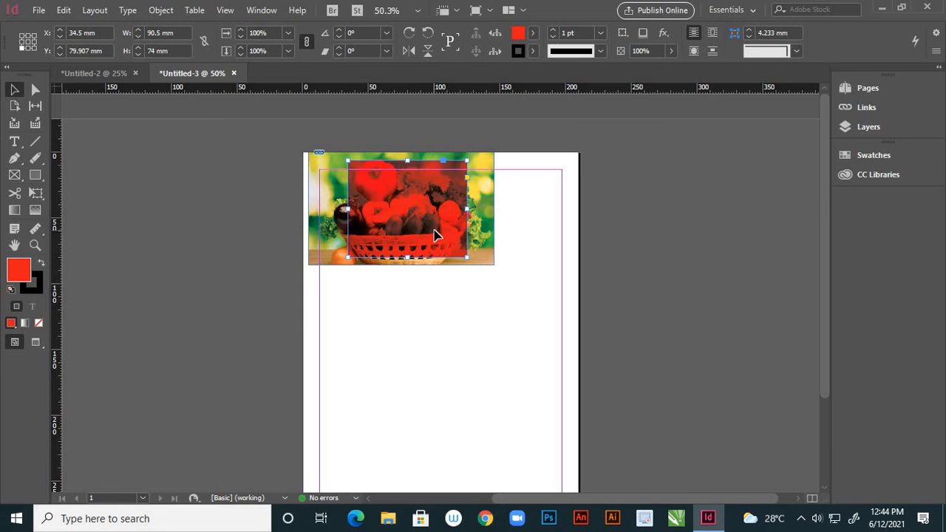
pyautogui.moveTo(529, 138); pyautogui.dragTo(433, 228)
pyautogui.moveTo(499, 121); pyautogui.dragTo(426, 235)
pyautogui.moveTo(427, 235); pyautogui.dragTo(422, 243)
pyautogui.click(392, 148)
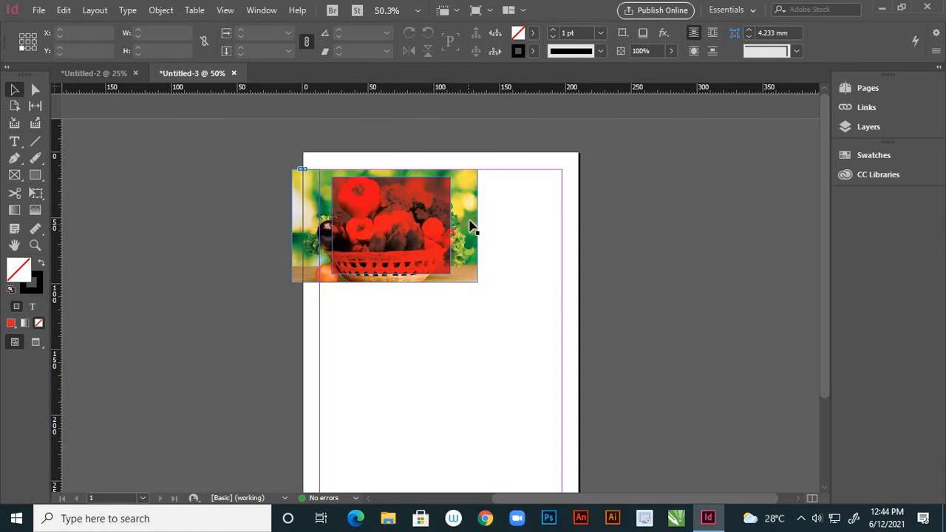
# Step: Select the photo and the red rectangle together and set their transparency blending mode to Screen
pyautogui.click(422, 231)
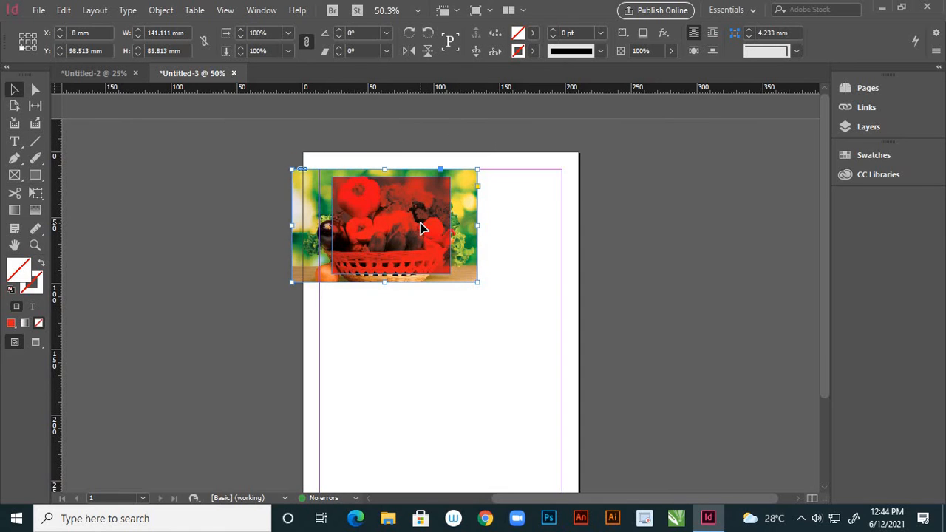
pyautogui.keyDown('shift'); pyautogui.click(421, 229); pyautogui.keyUp('shift')
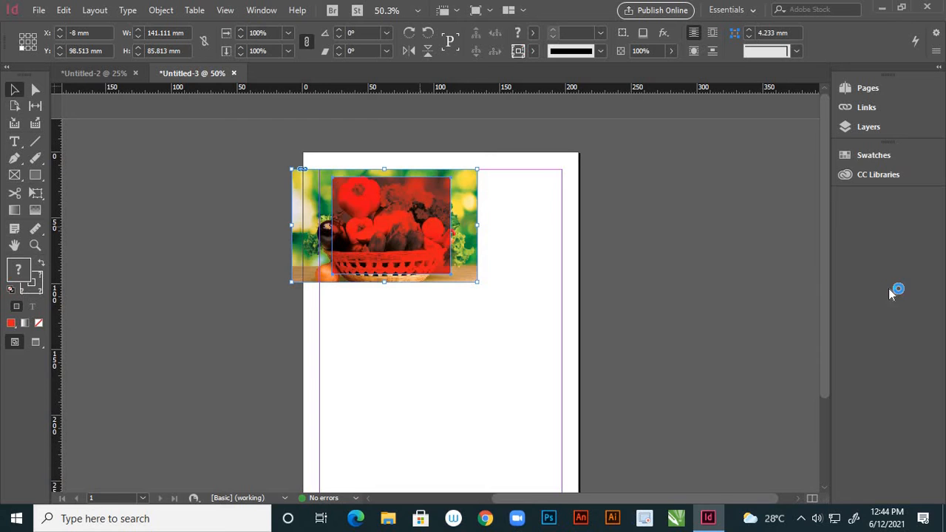
pyautogui.click(164, 11)
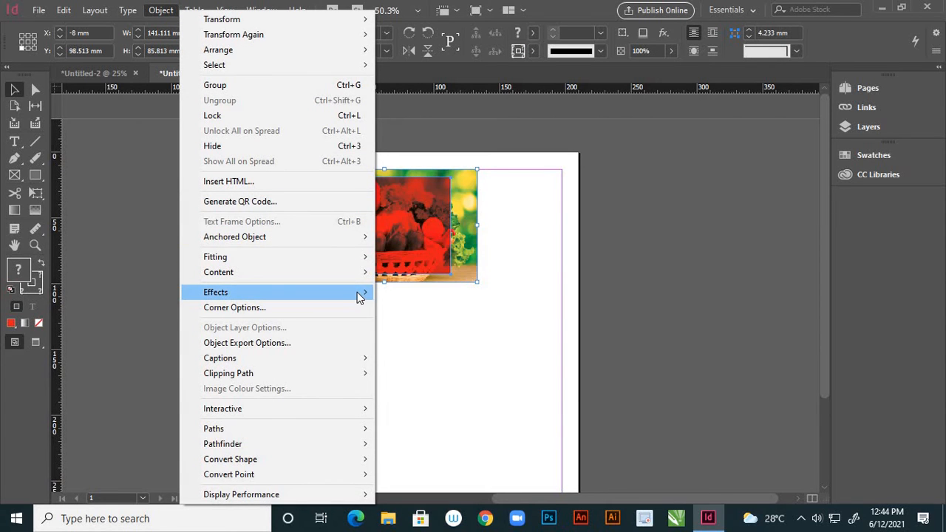
pyautogui.moveTo(357, 292)
pyautogui.click(408, 296)
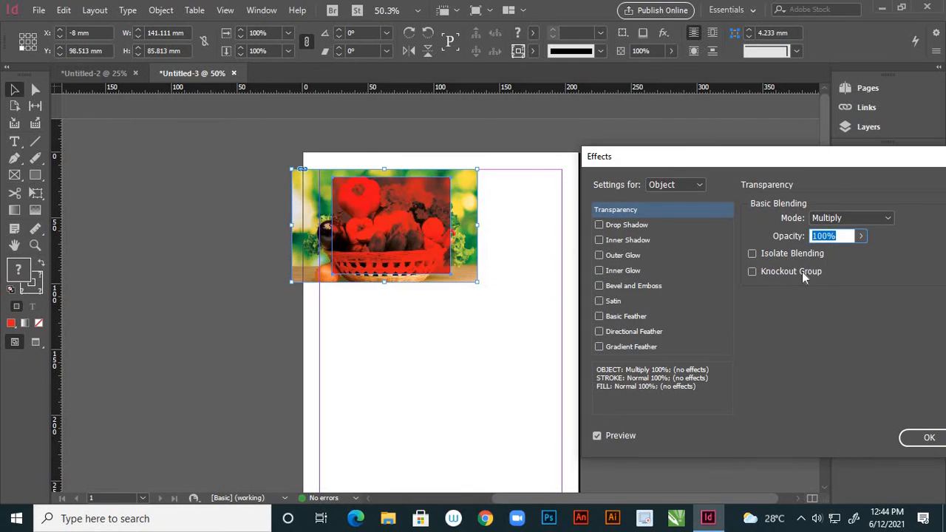
pyautogui.click(886, 219)
pyautogui.click(861, 266)
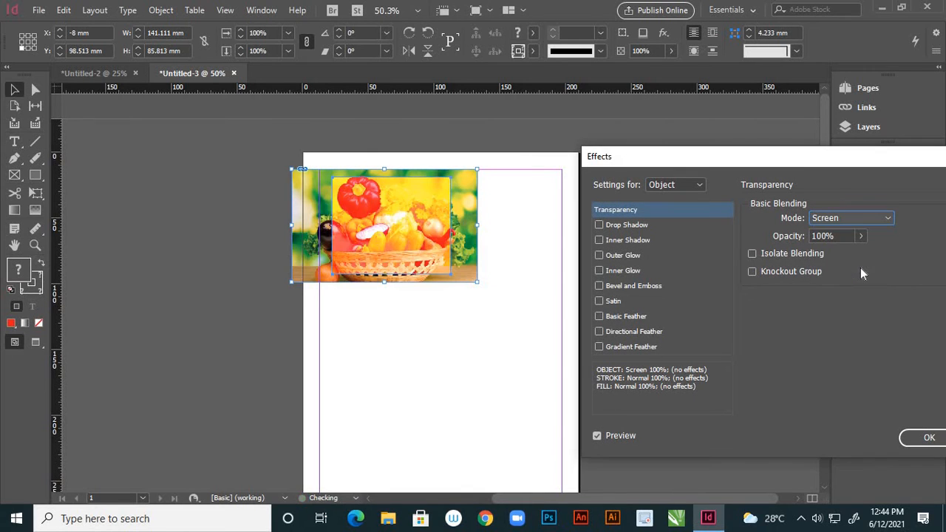
# Step: Try the Overlay and Soft Light blending modes on the photo and red rectangle
pyautogui.click(888, 217)
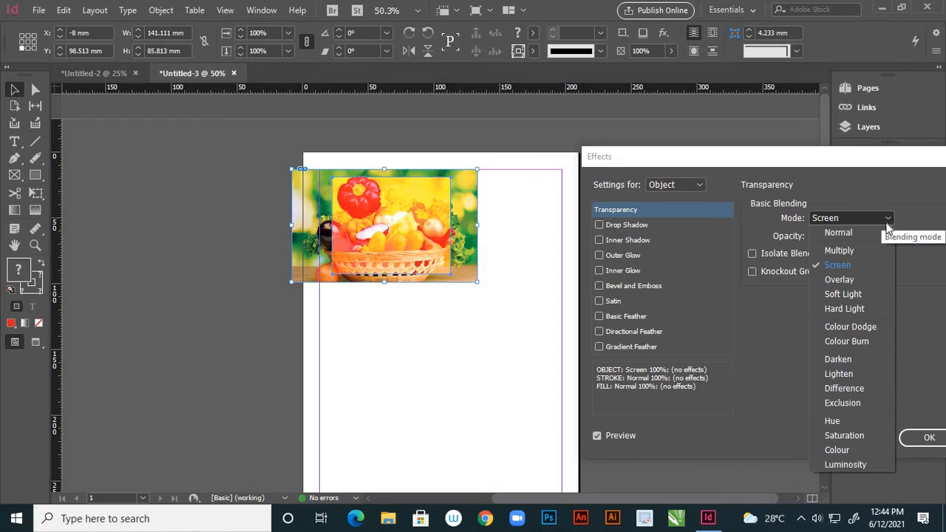
pyautogui.click(863, 280)
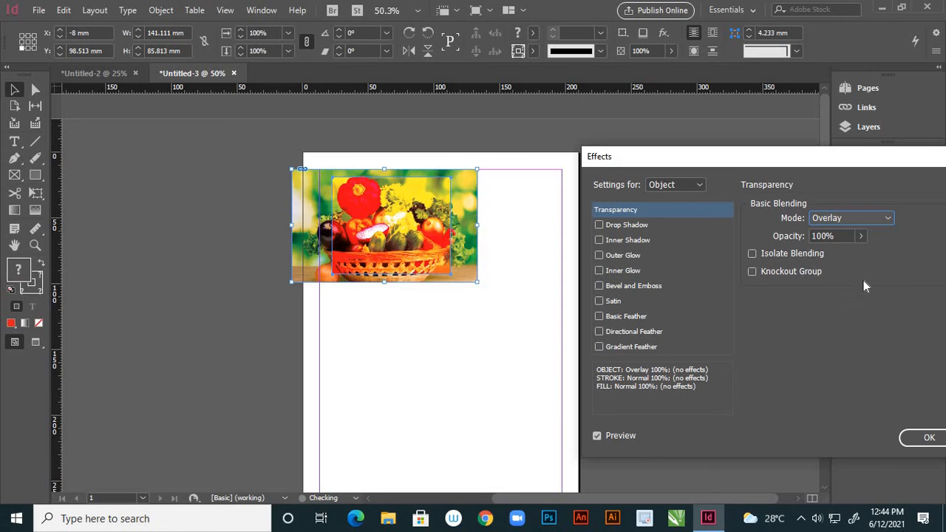
pyautogui.click(886, 218)
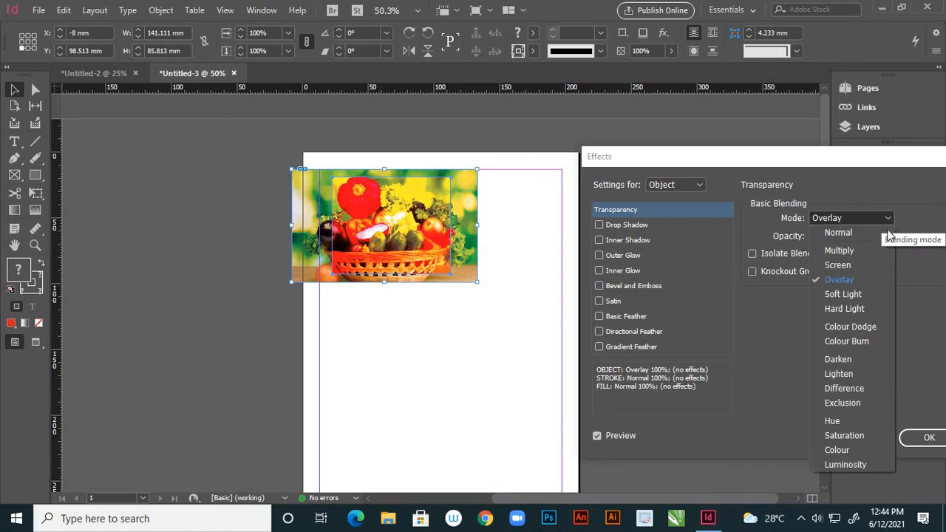
pyautogui.click(867, 295)
# Step: Try the Hard Light and Colour Dodge blending modes on the photo and red rectangle
pyautogui.click(887, 218)
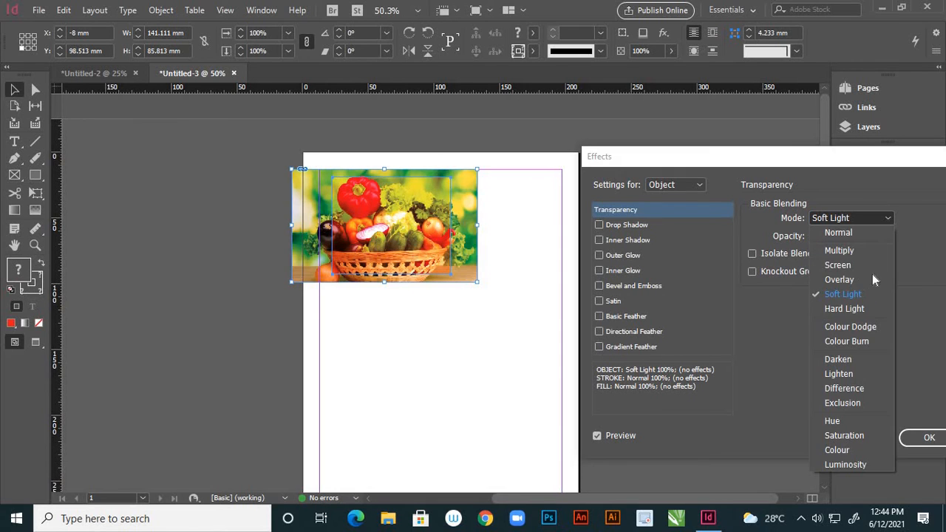
pyautogui.click(862, 310)
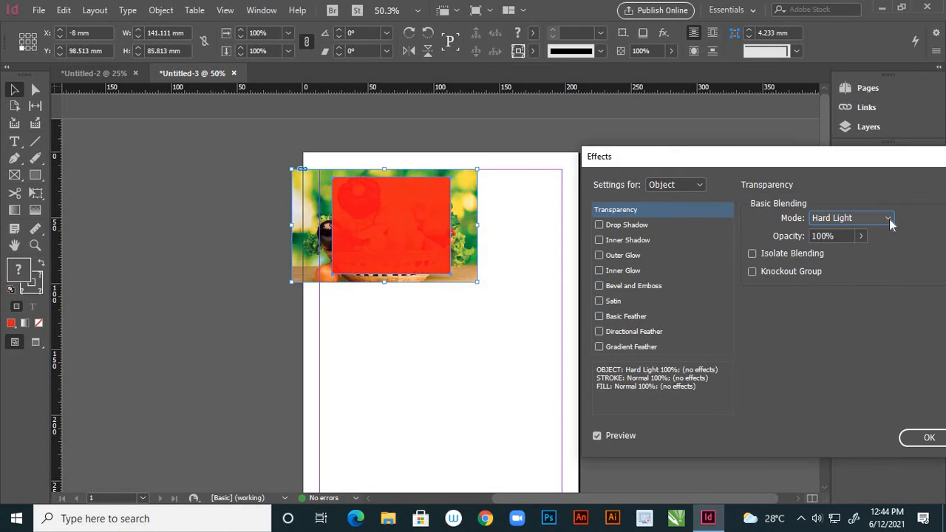
pyautogui.click(887, 218)
pyautogui.click(862, 328)
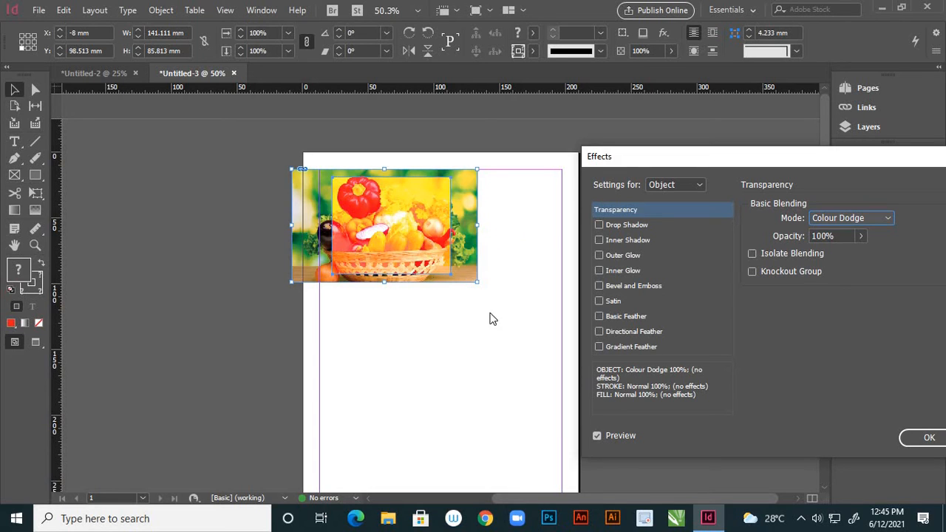
# Step: Try the Darken and Difference blending modes on the photo and red rectangle
pyautogui.click(823, 219)
pyautogui.click(891, 223)
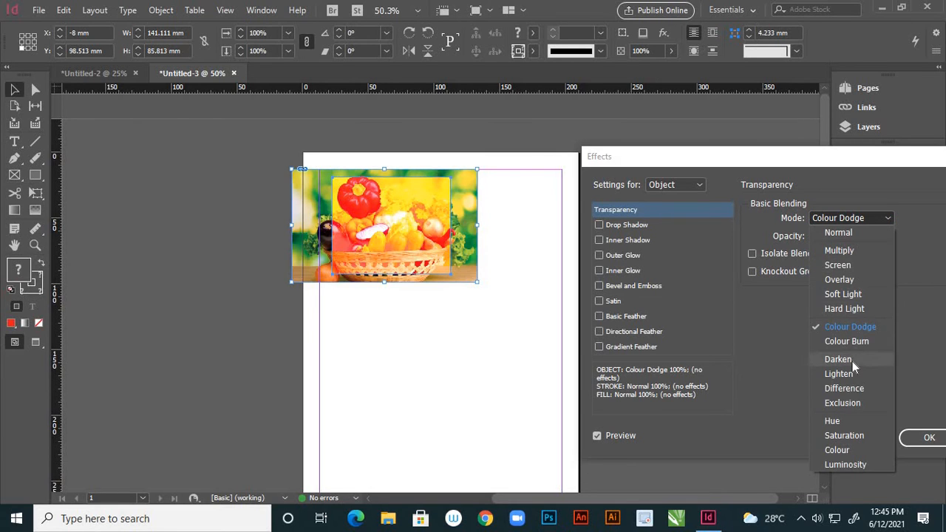
pyautogui.click(851, 360)
pyautogui.click(887, 220)
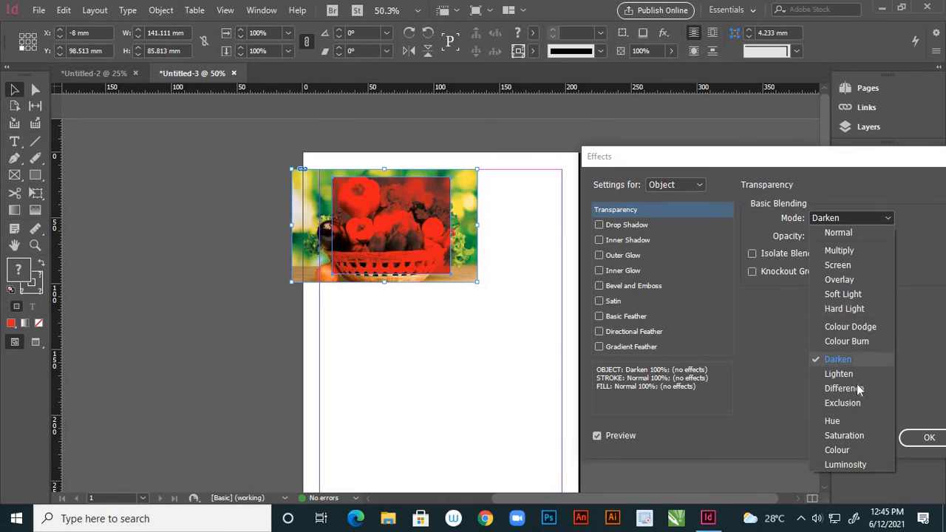
pyautogui.click(860, 391)
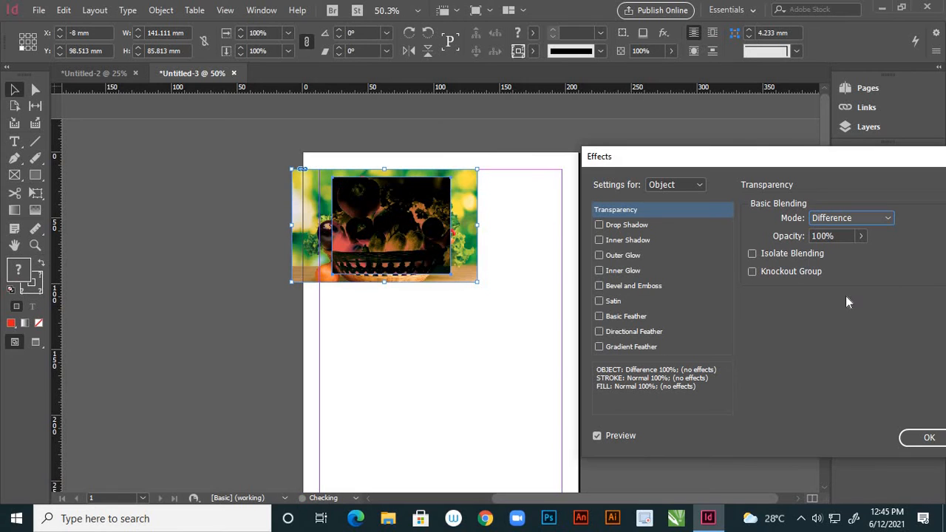
# Step: Try the Hue, Saturation and Normal blending modes on the photo and red rectangle, and discard the effect changes
pyautogui.click(888, 220)
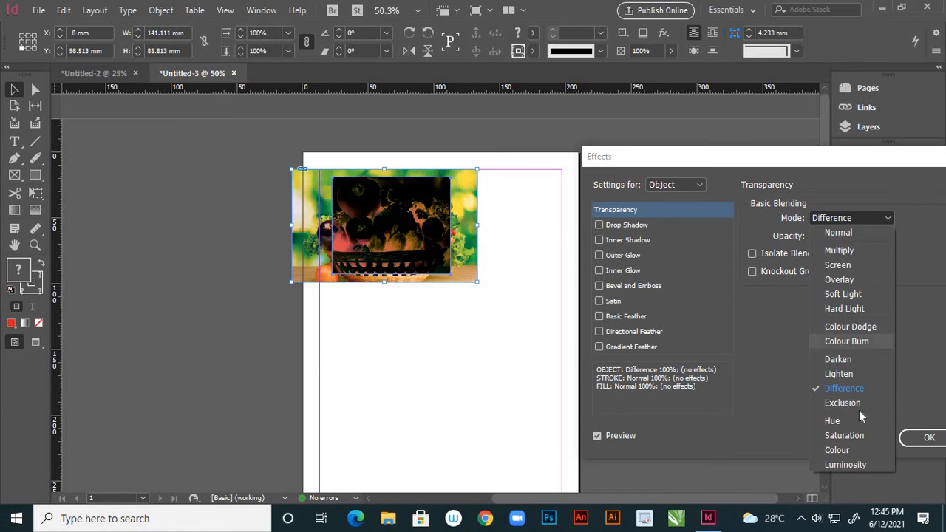
pyautogui.click(886, 217)
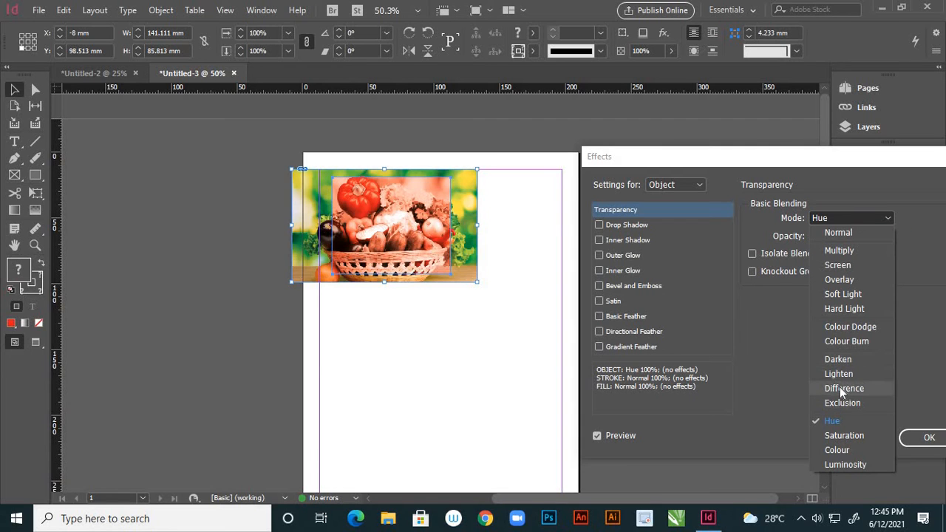
pyautogui.click(841, 434)
pyautogui.click(888, 218)
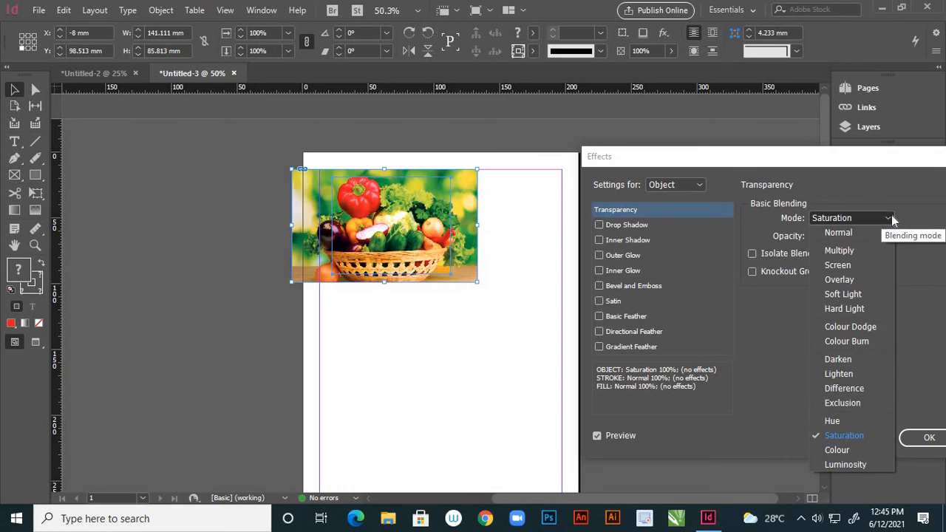
pyautogui.click(859, 232)
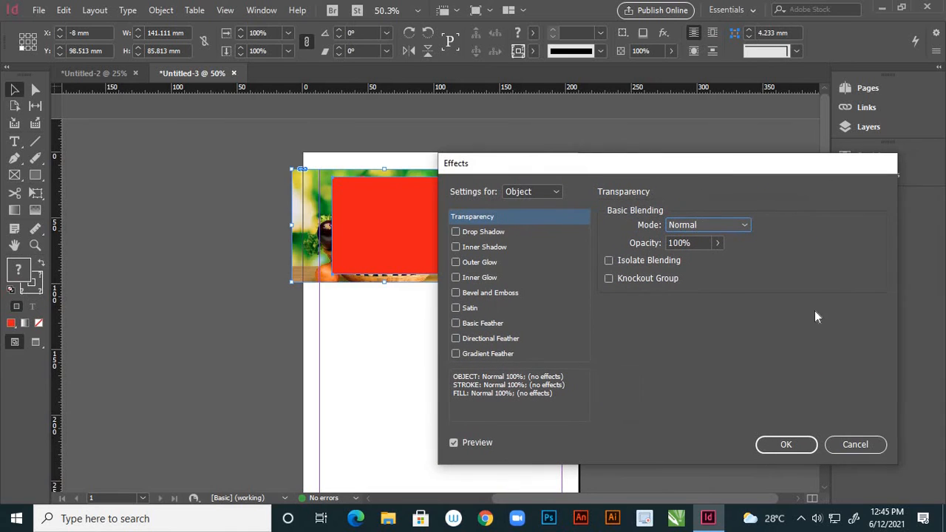
pyautogui.press('Escape')
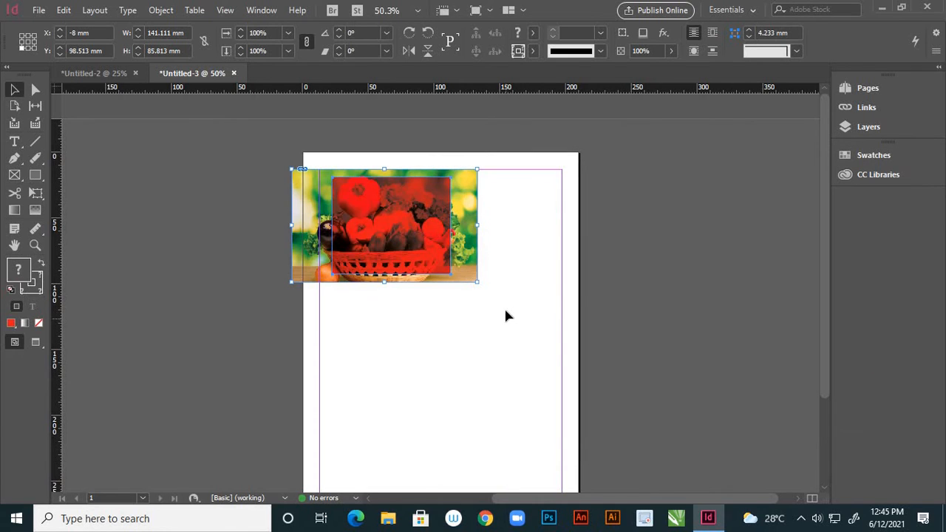
# Step: Undo the recent moves and blending of the photo and red rectangle, and place the rectangle below the photo at about X 50 mm, Y 198.5 mm
pyautogui.hotkey('ctrl', 'z')
pyautogui.hotkey('ctrl', 'z')
pyautogui.hotkey('ctrl', 'z')
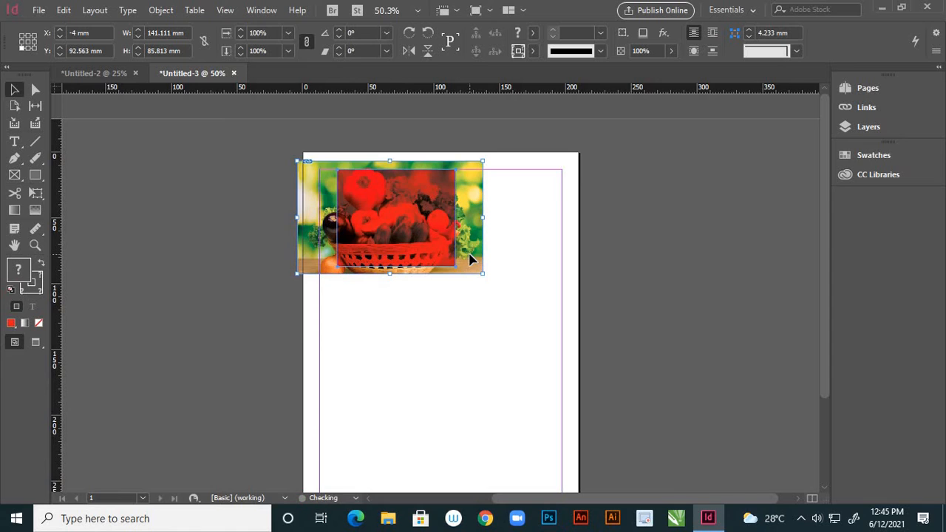
pyautogui.hotkey('ctrl', 'z')
pyautogui.hotkey('ctrl', 'z')
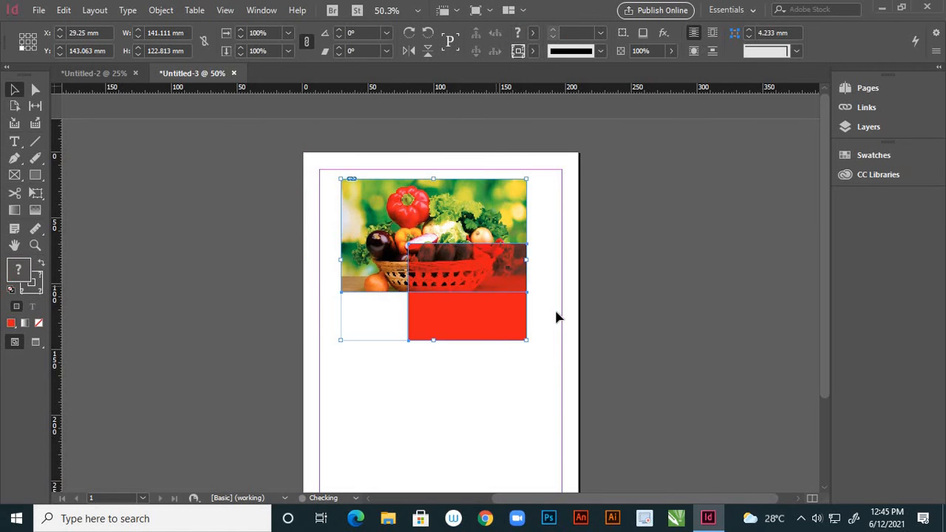
pyautogui.click(597, 403)
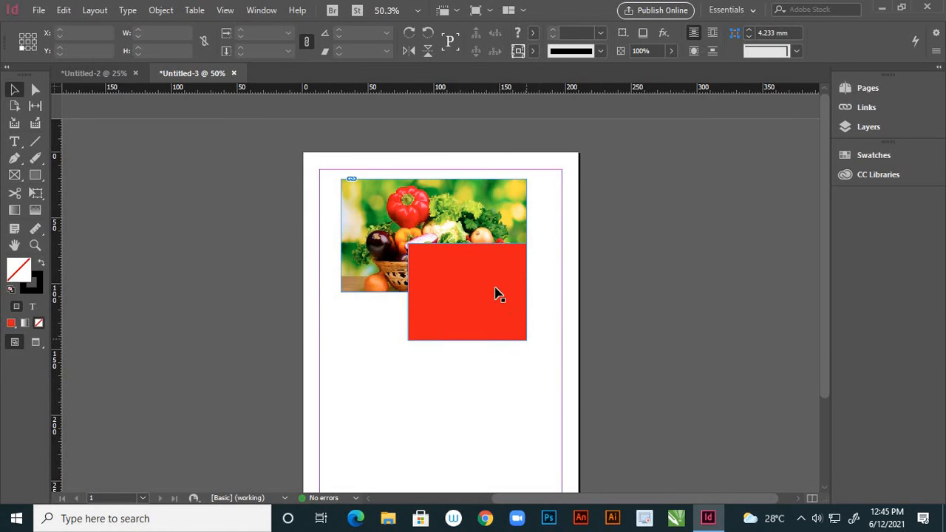
pyautogui.moveTo(499, 274); pyautogui.dragTo(460, 345)
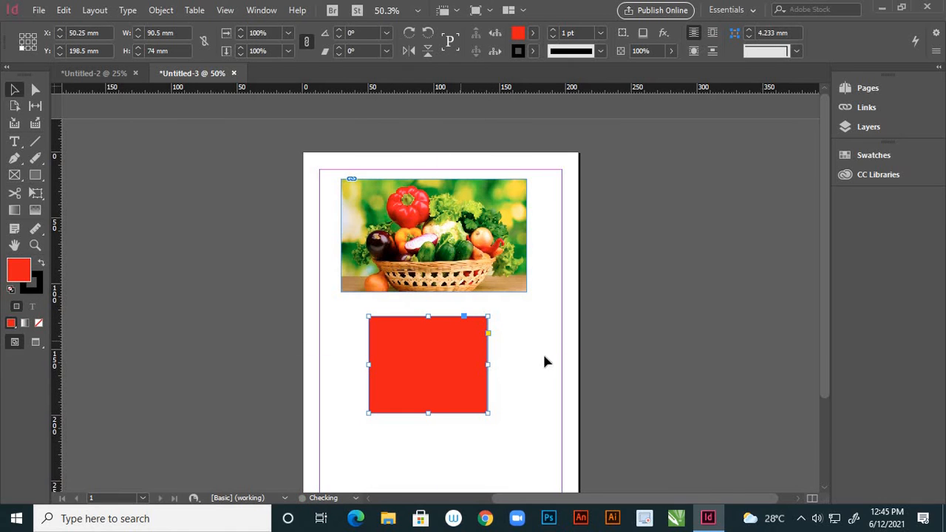
# Step: Try a drop shadow on the red rectangle, switching the effect off and on again to compare
pyautogui.click(161, 10)
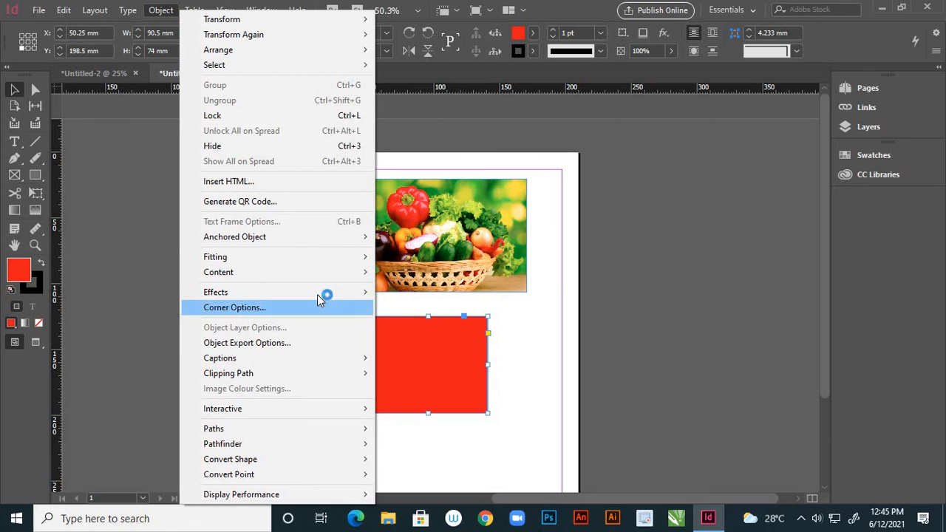
pyautogui.moveTo(350, 294)
pyautogui.click(418, 311)
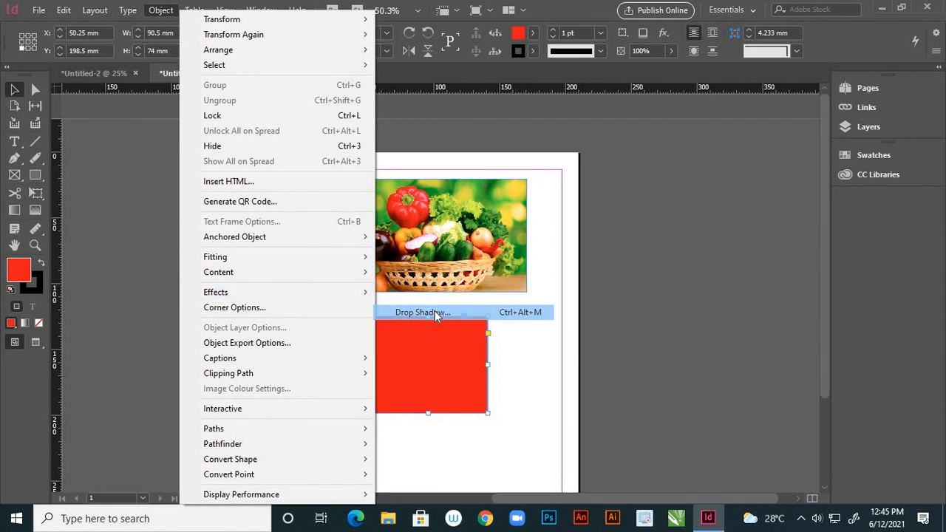
pyautogui.moveTo(718, 169); pyautogui.dragTo(834, 163)
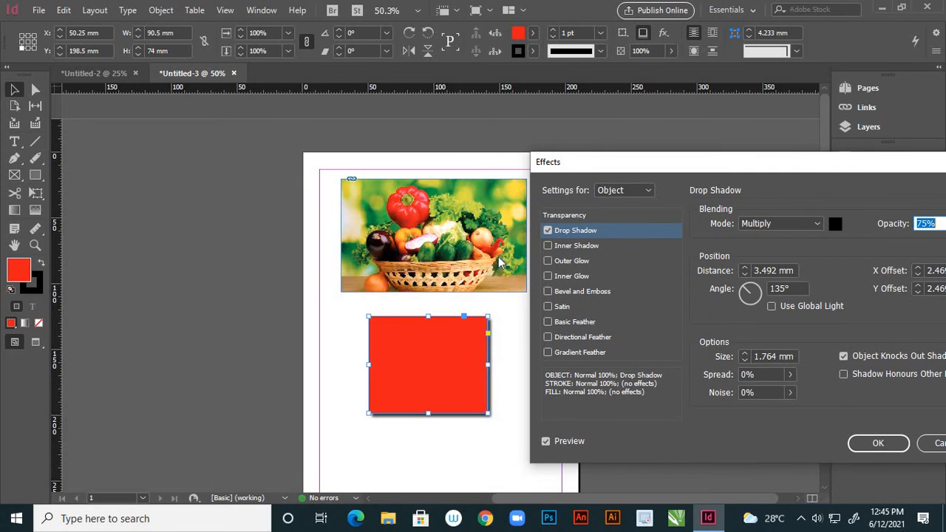
pyautogui.click(547, 232)
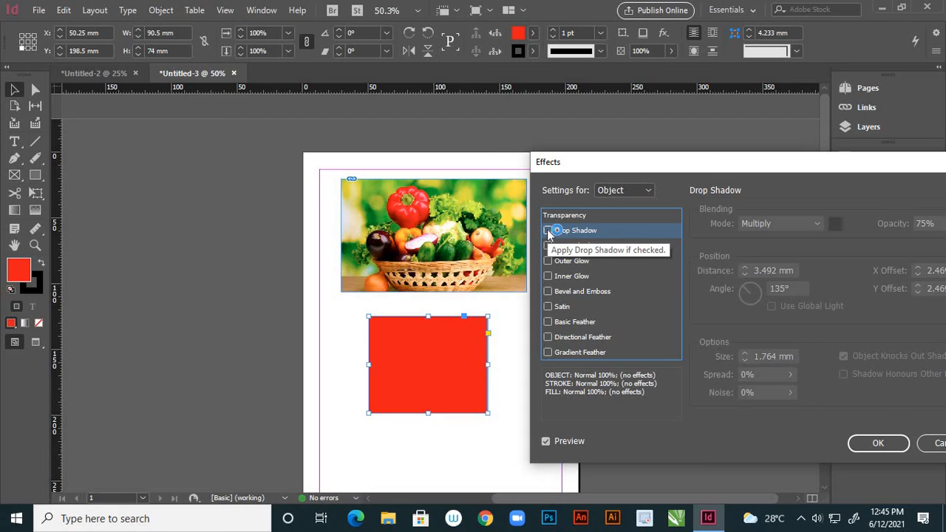
pyautogui.click(548, 231)
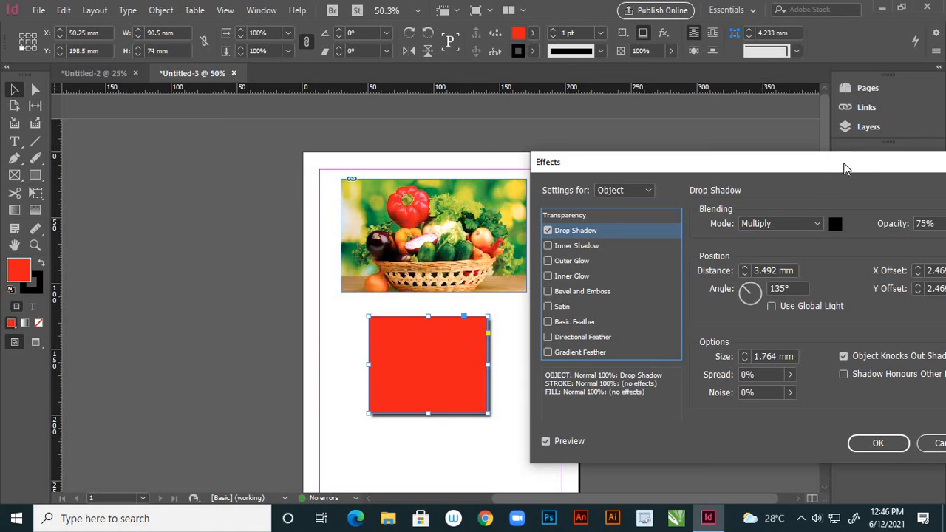
# Step: Try the Overlay and Normal blending modes for the red rectangle's drop shadow
pyautogui.moveTo(828, 171); pyautogui.dragTo(816, 207)
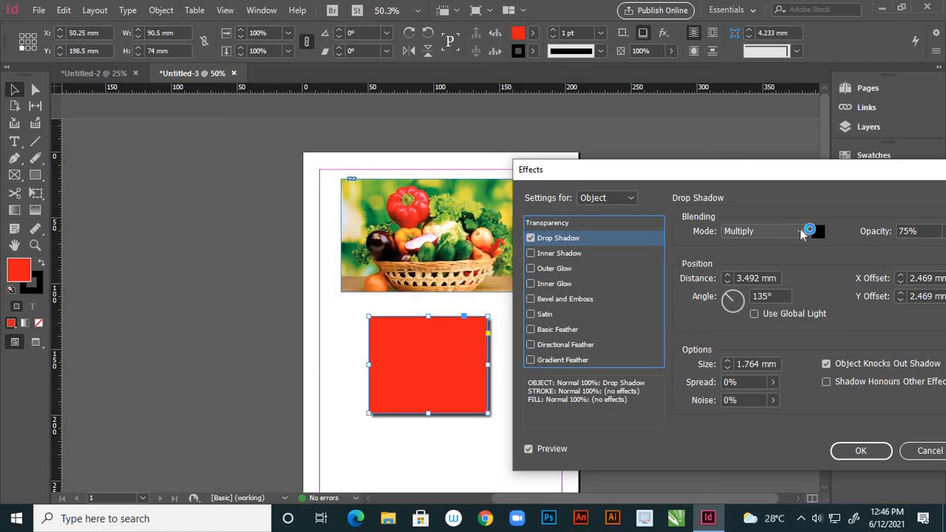
pyautogui.click(801, 231)
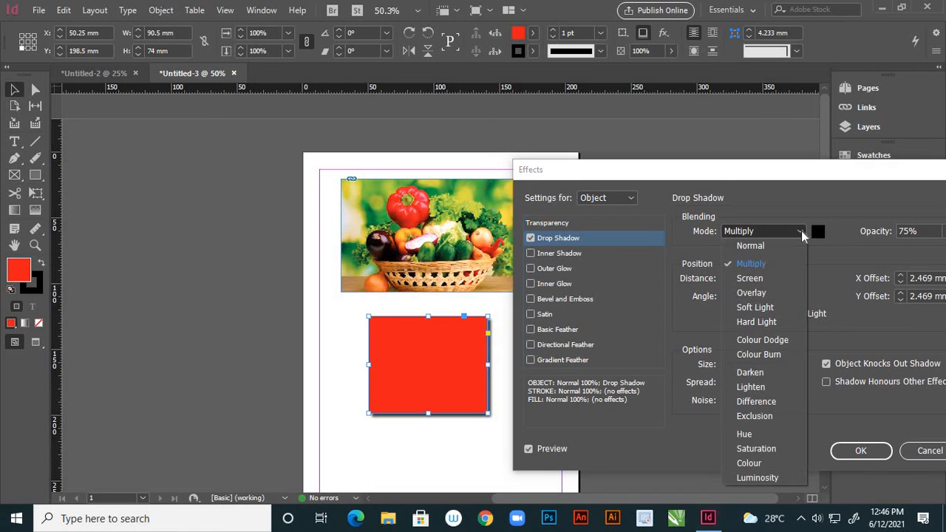
pyautogui.click(771, 292)
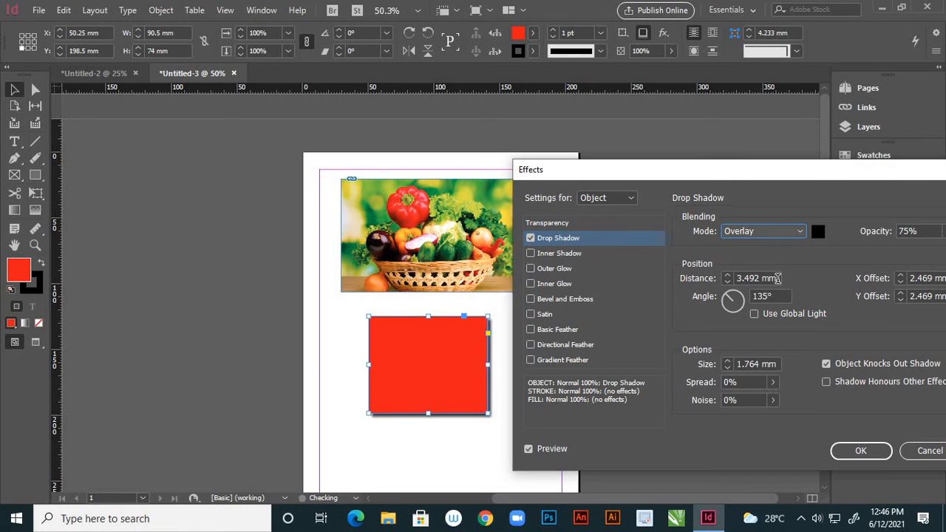
pyautogui.click(803, 234)
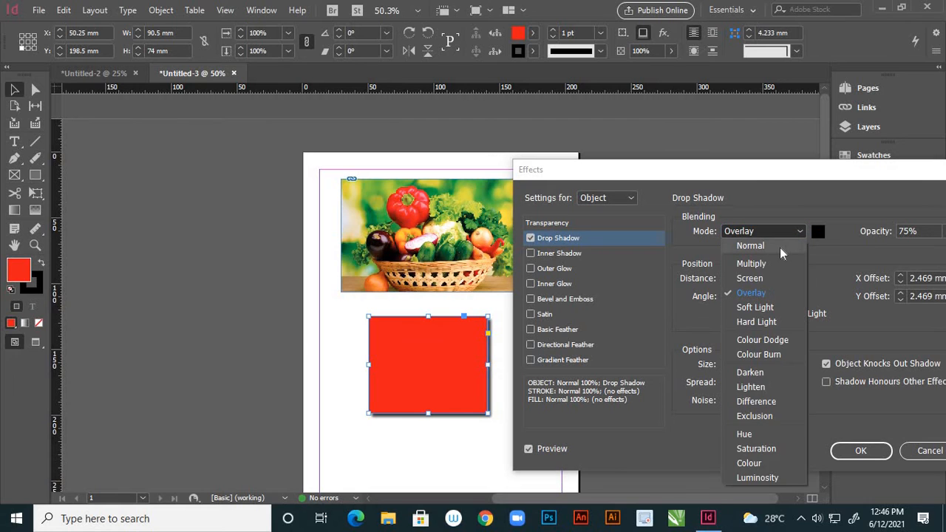
pyautogui.click(779, 248)
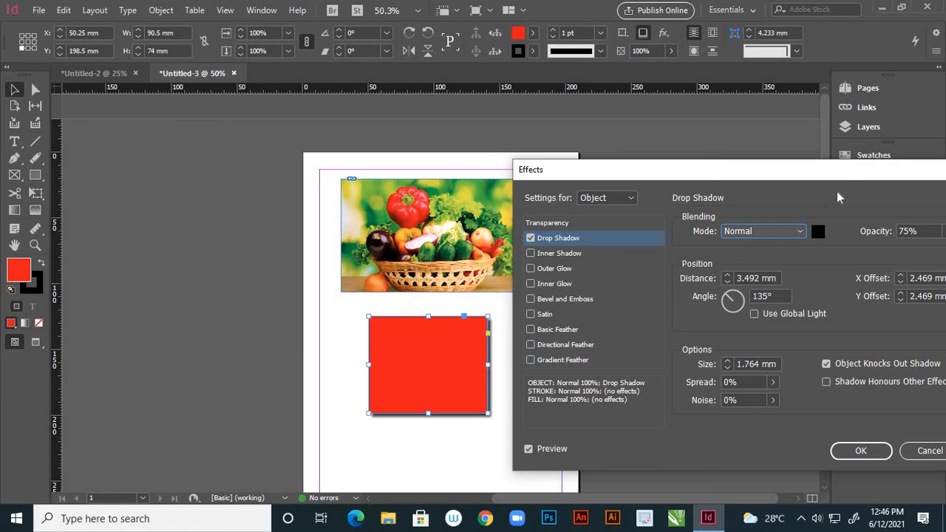
# Step: Try 100% opacity for the red rectangle's drop shadow and discard the effect settings
pyautogui.moveTo(857, 174); pyautogui.dragTo(786, 196)
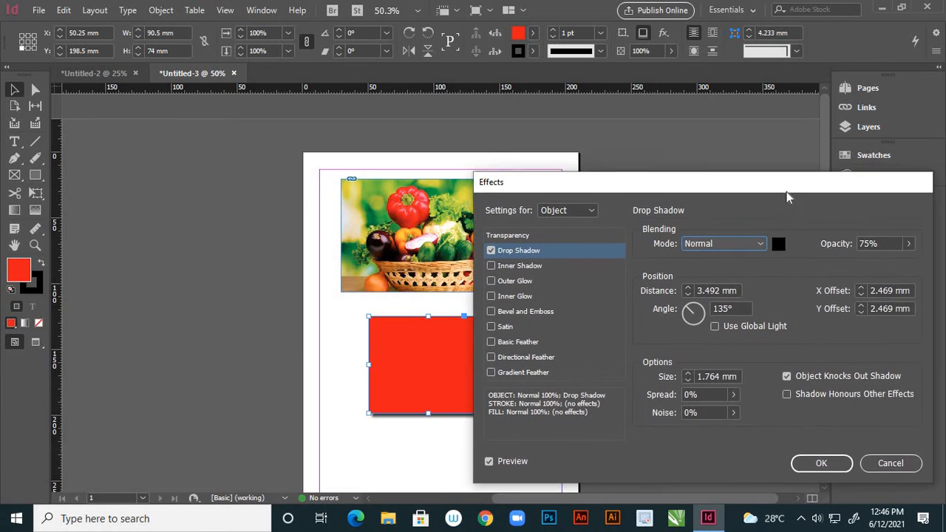
pyautogui.click(877, 254)
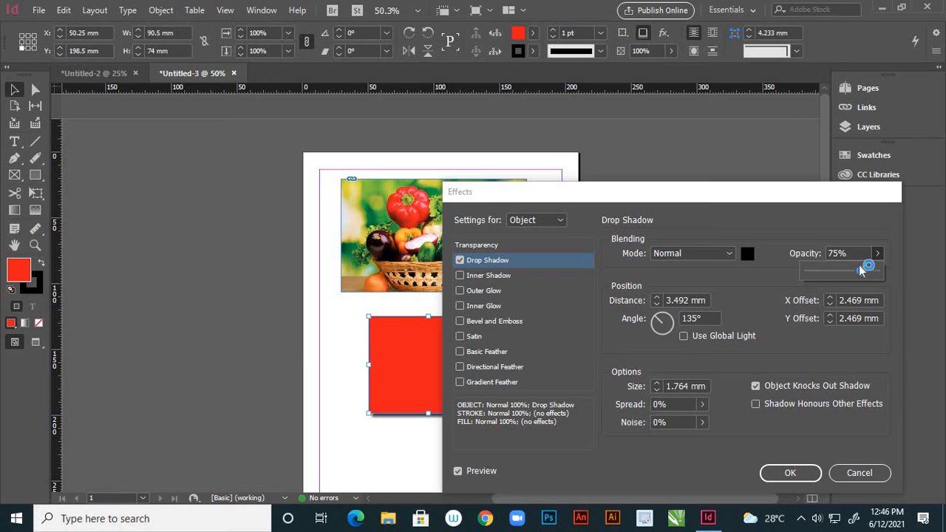
pyautogui.click(814, 196)
pyautogui.moveTo(814, 196); pyautogui.dragTo(869, 153)
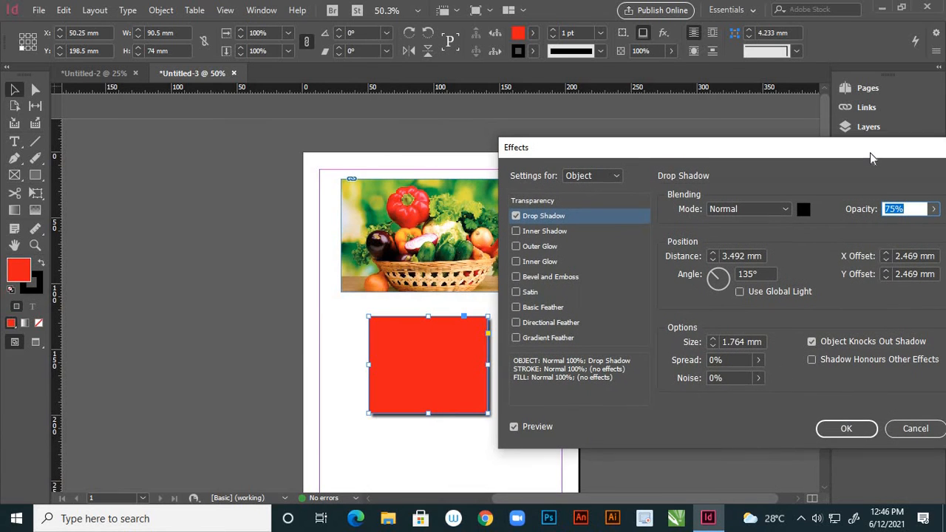
pyautogui.click(934, 211)
pyautogui.moveTo(920, 229)
pyautogui.mouseDown()
pyautogui.moveTo(894, 230)
pyautogui.moveTo(934, 230)
pyautogui.mouseUp()
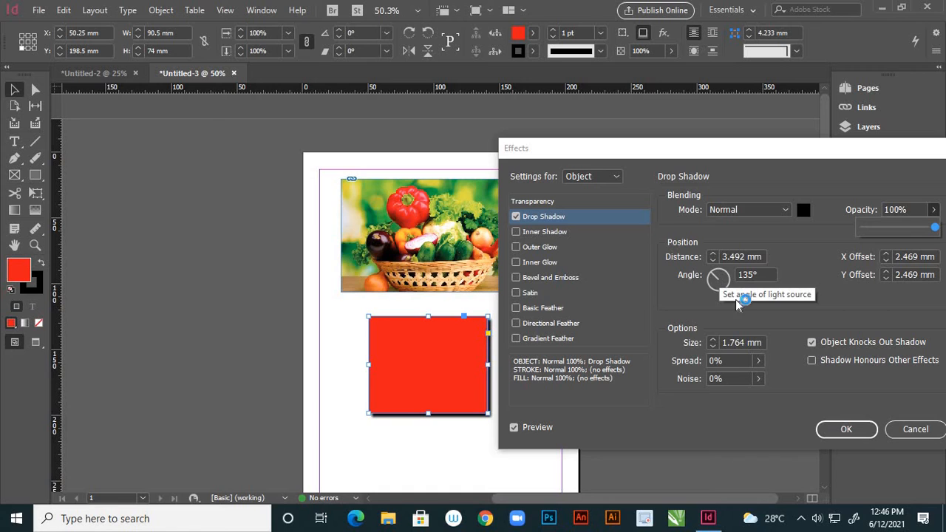
pyautogui.click(916, 430)
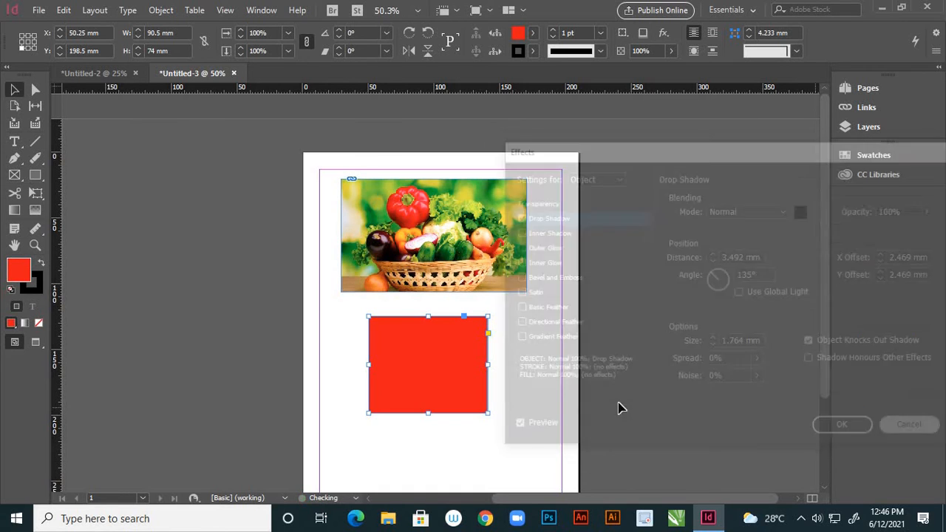
# Step: Apply a drop shadow to the red rectangle with the view enlarged to 100%
pyautogui.hotkey('ctrl', '=')
pyautogui.hotkey('ctrl', '=')
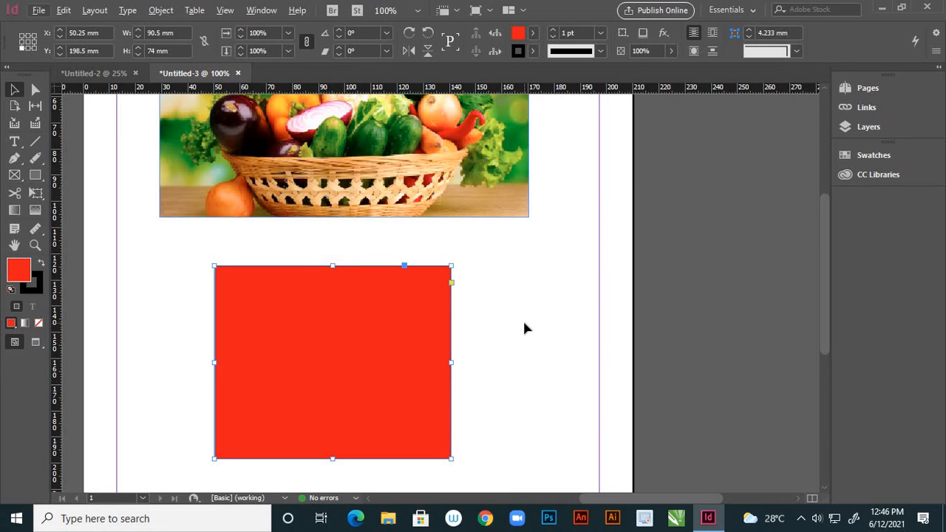
pyautogui.press('h')
pyautogui.press('Escape')
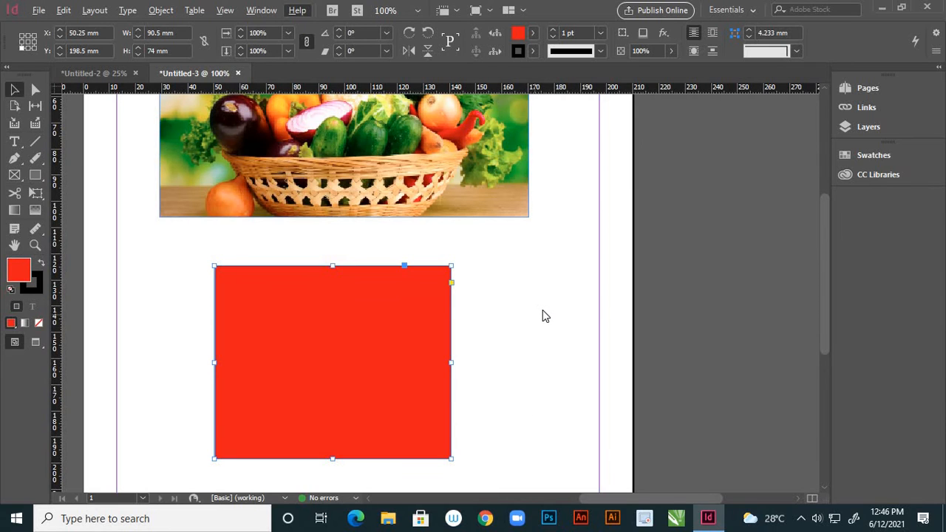
pyautogui.press('h')
pyautogui.moveTo(554, 302); pyautogui.dragTo(462, 270)
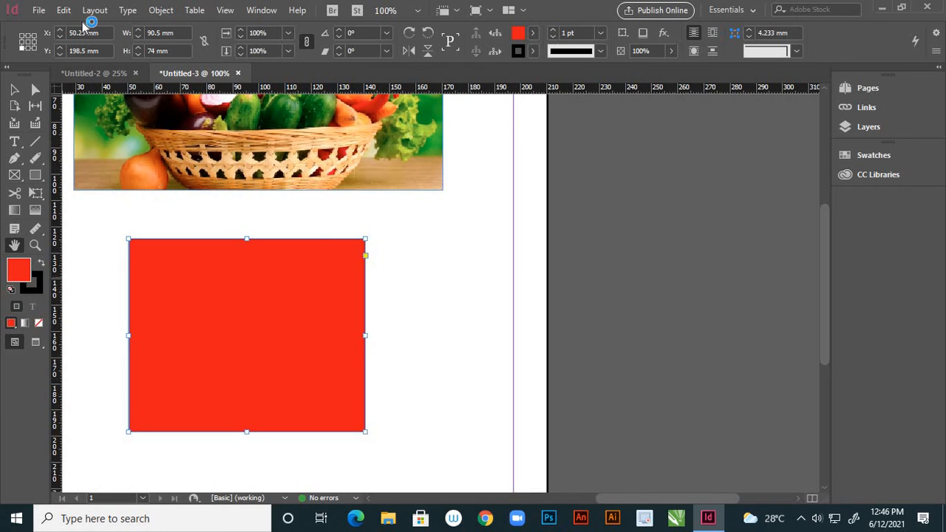
pyautogui.press('v')
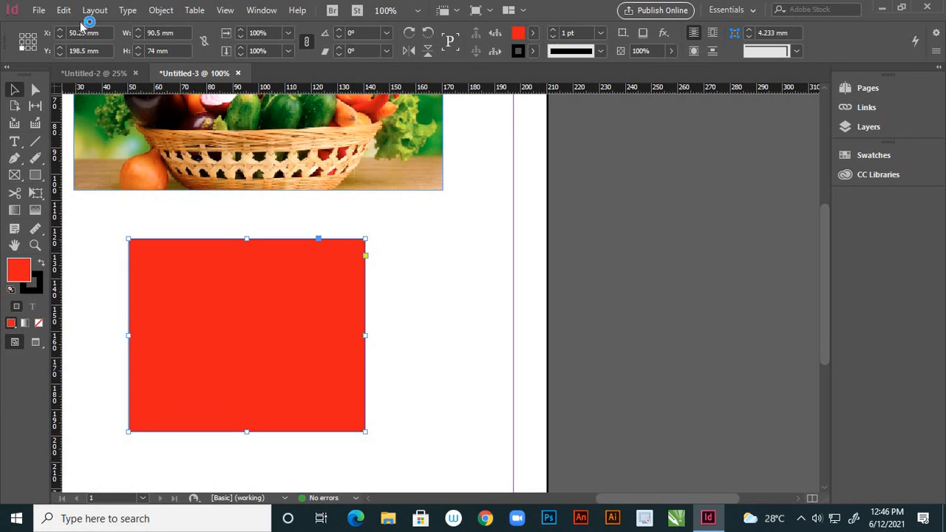
pyautogui.click(164, 11)
pyautogui.moveTo(356, 292)
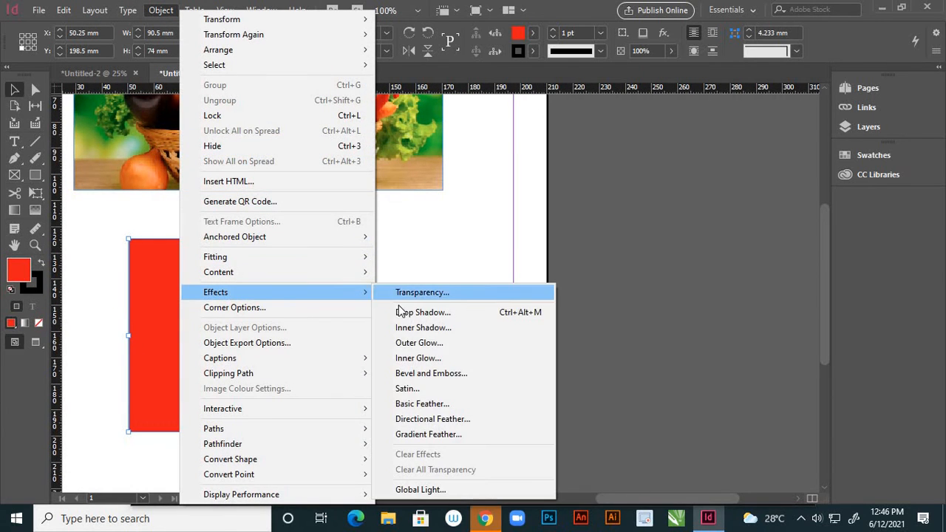
pyautogui.click(402, 312)
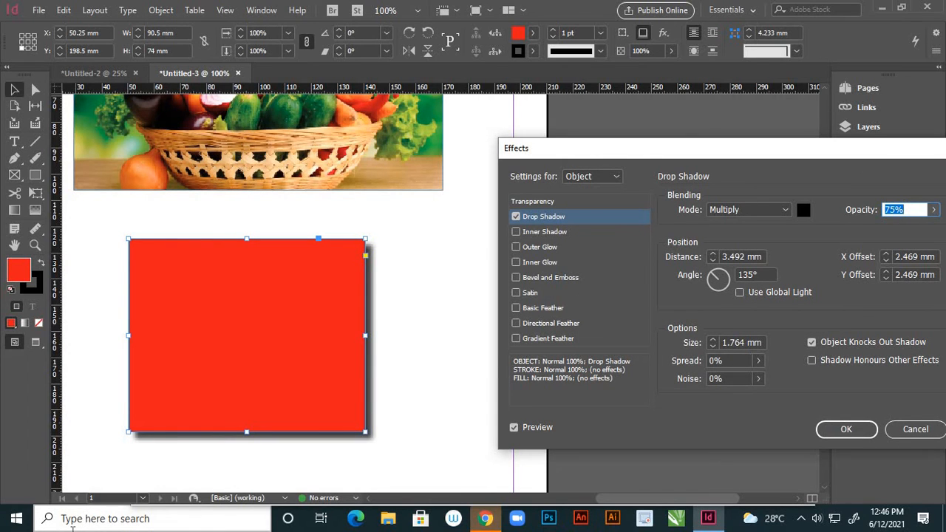
# Step: Set the red rectangle's drop shadow to an 18° angle and a distance of 3 mm
pyautogui.moveTo(722, 288)
pyautogui.mouseDown()
pyautogui.moveTo(724, 274)
pyautogui.moveTo(735, 293)
pyautogui.mouseUp()
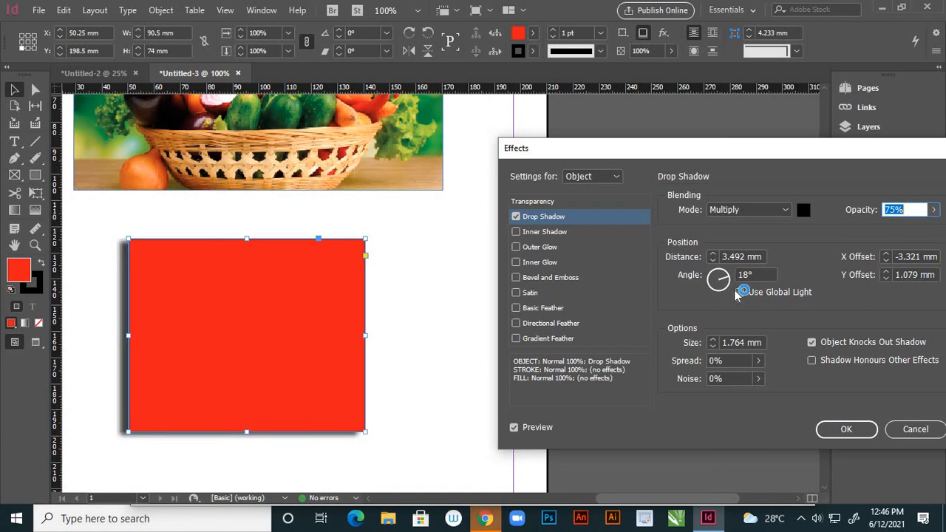
pyautogui.click(714, 255)
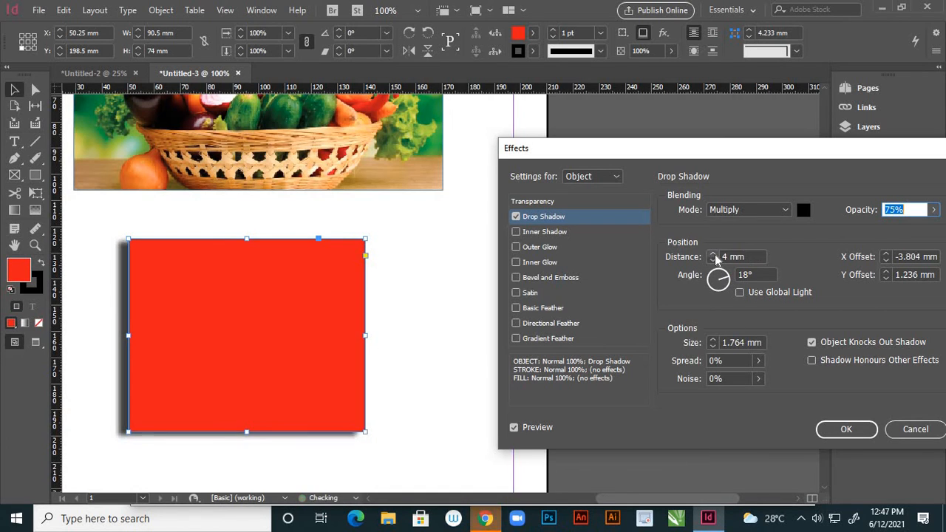
pyautogui.click(714, 255)
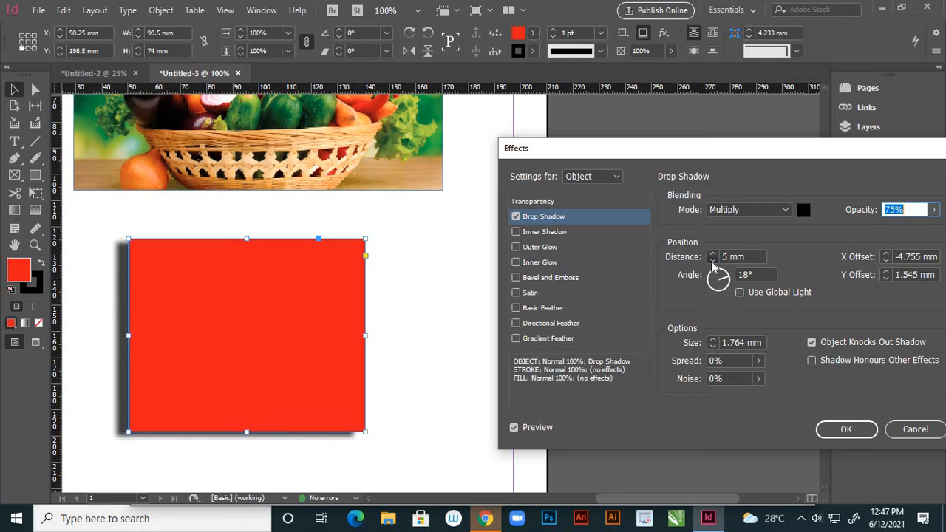
pyautogui.click(713, 260)
pyautogui.click(713, 260)
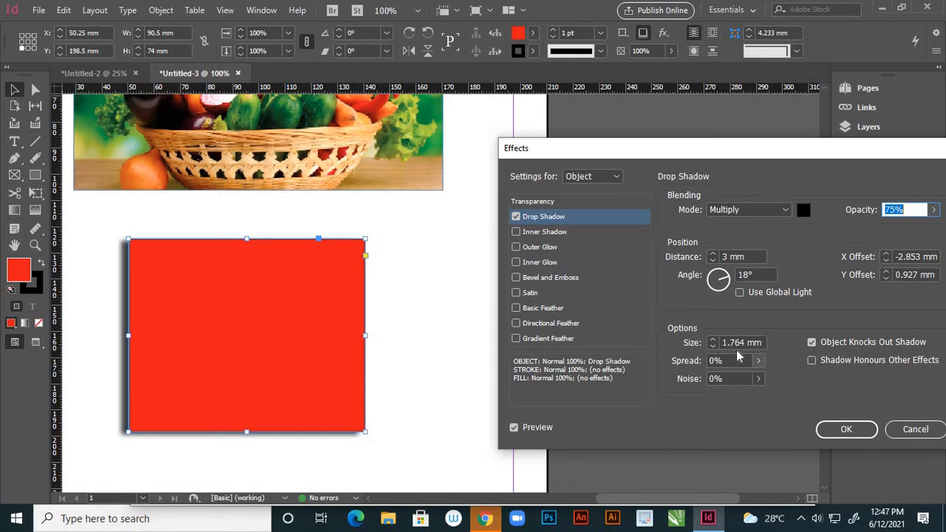
# Step: Try different sizes for the rectangle's drop shadow, ending at 7 mm
pyautogui.click(713, 346)
pyautogui.click(713, 346)
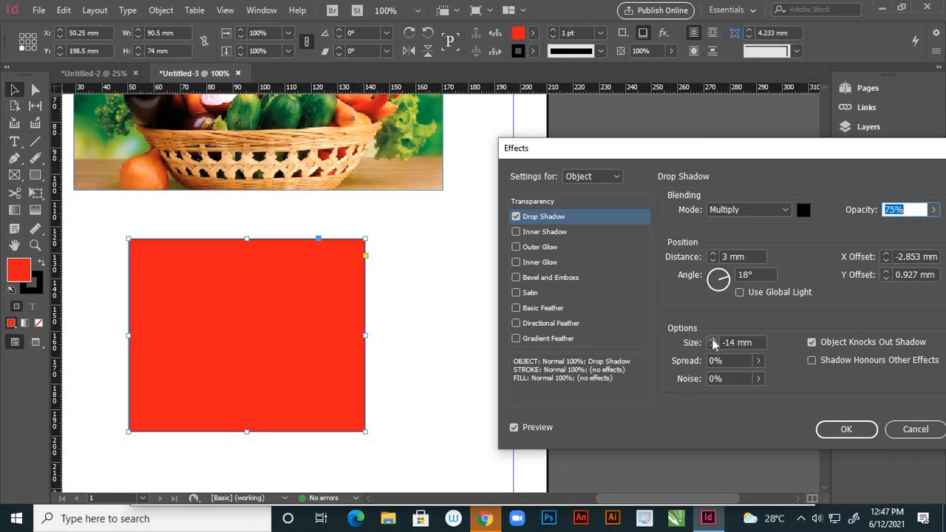
pyautogui.click(713, 341)
pyautogui.click(713, 342)
pyautogui.click(713, 342)
pyautogui.click(713, 341)
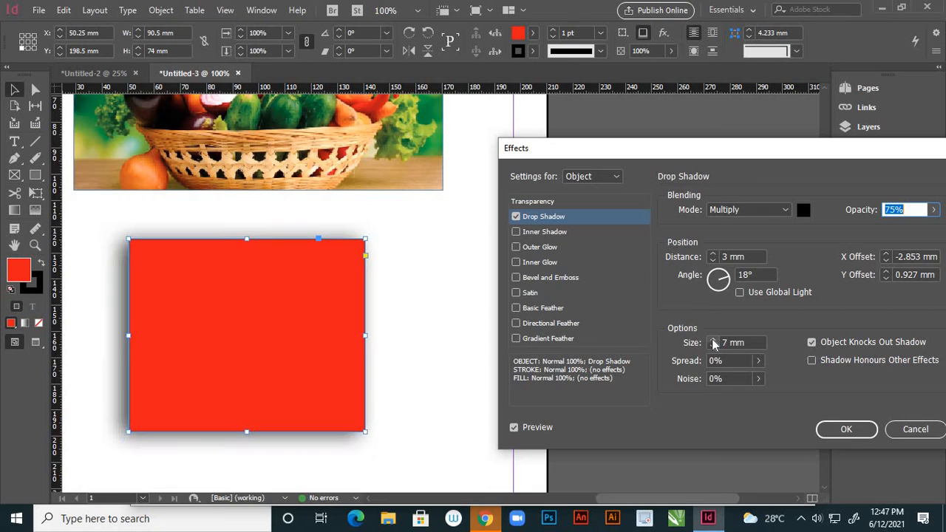
# Step: Try spread and noise variations on the drop shadow, ending with both at 0%
pyautogui.click(758, 361)
pyautogui.moveTo(687, 380)
pyautogui.mouseDown()
pyautogui.moveTo(700, 380)
pyautogui.moveTo(684, 382)
pyautogui.mouseUp()
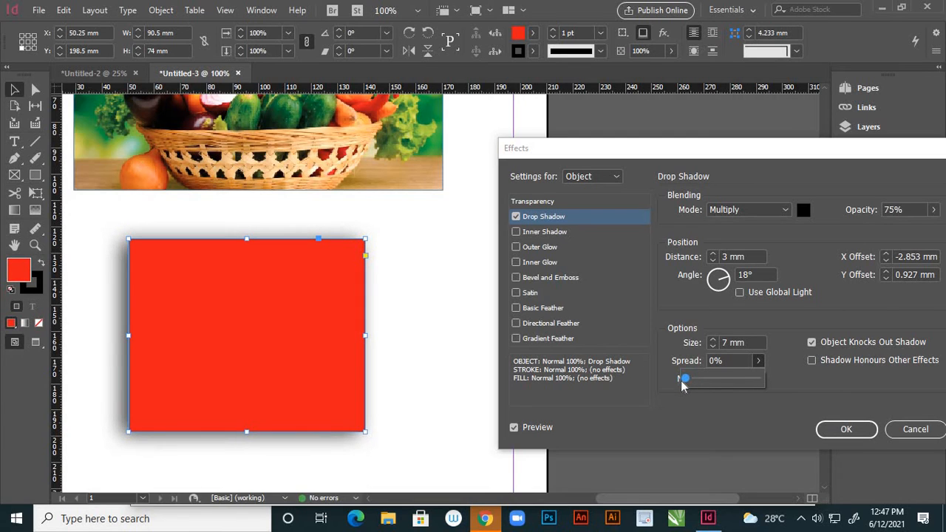
pyautogui.click(666, 406)
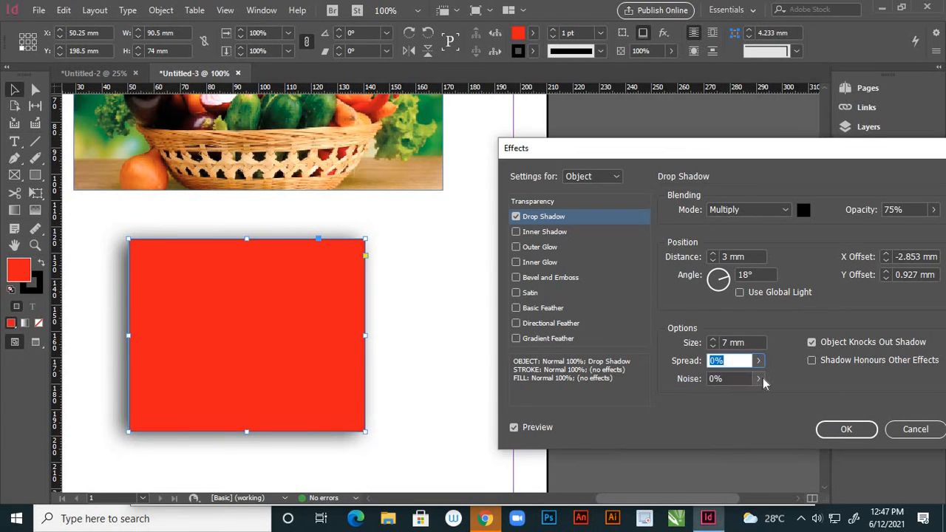
pyautogui.click(760, 378)
pyautogui.moveTo(687, 397); pyautogui.dragTo(593, 392)
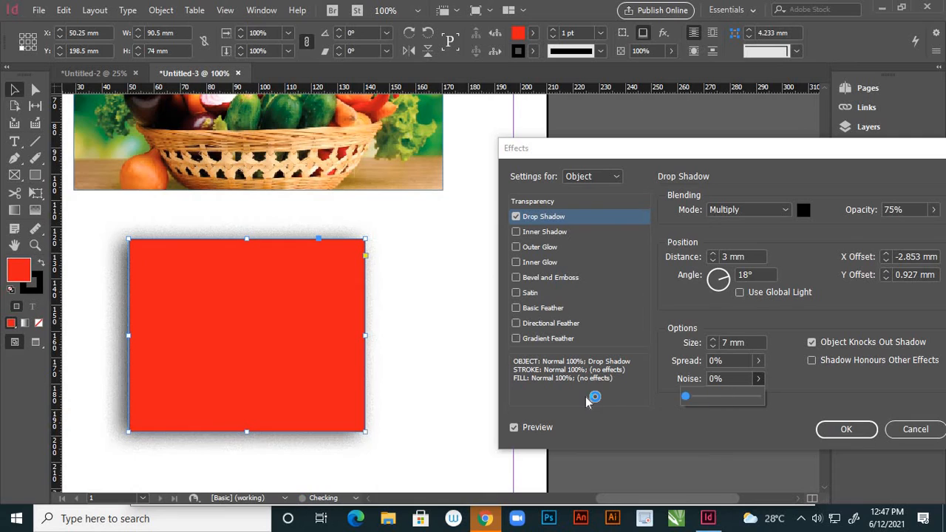
# Step: Toggle Object Knocks Out Shadow and Use Global Light for the drop shadow to compare, restoring both options
pyautogui.click(812, 342)
pyautogui.click(812, 342)
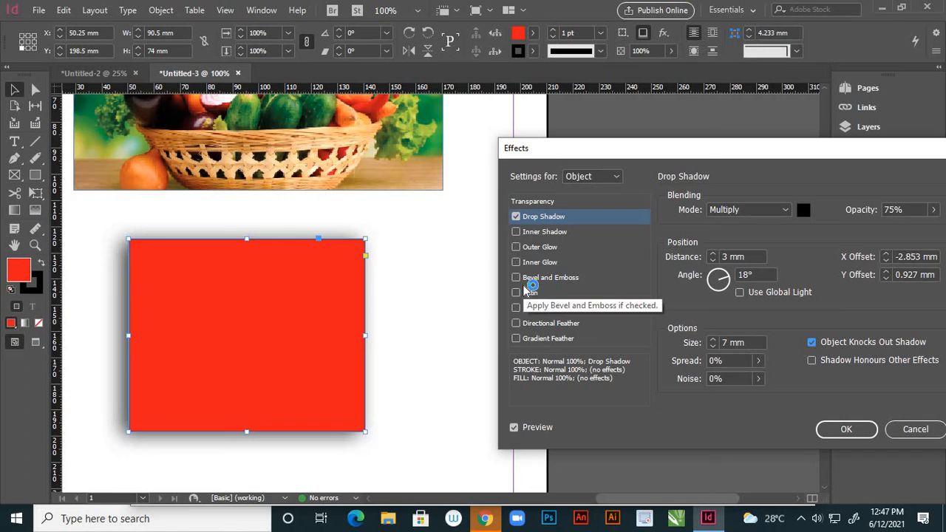
pyautogui.click(739, 293)
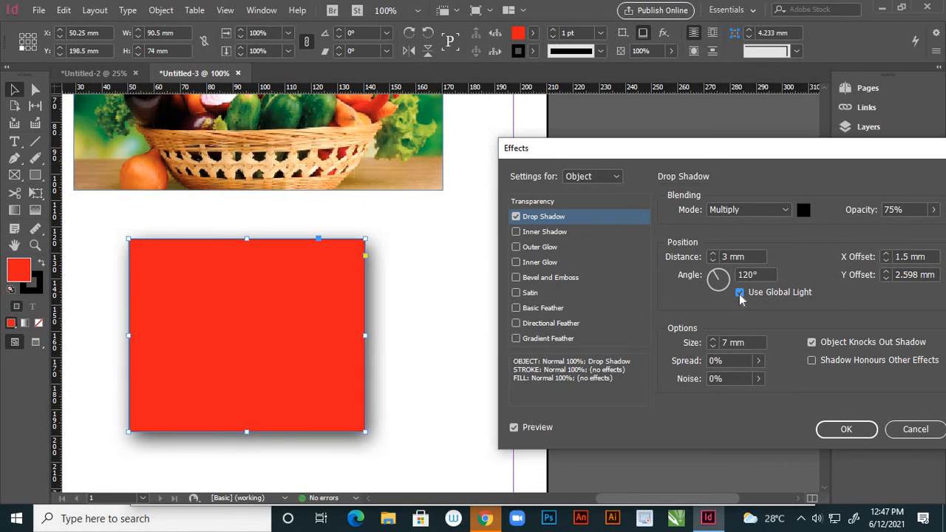
pyautogui.click(739, 293)
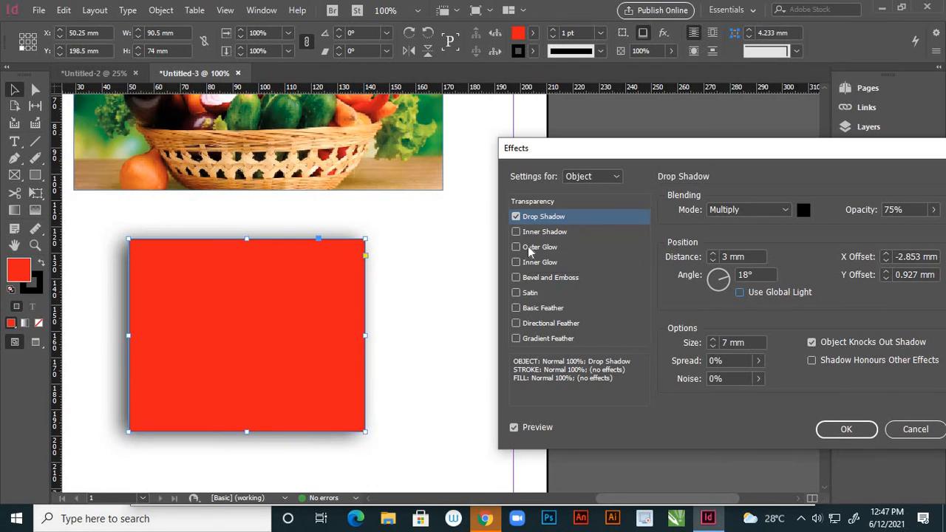
# Step: Replace the rectangle's drop shadow with an inner shadow at 100% opacity and a 54° angle
pyautogui.click(516, 216)
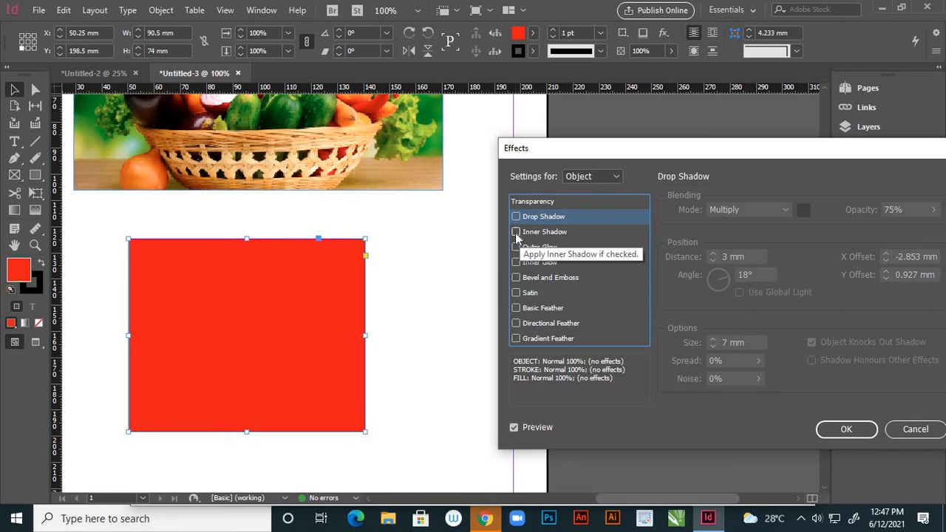
pyautogui.click(517, 232)
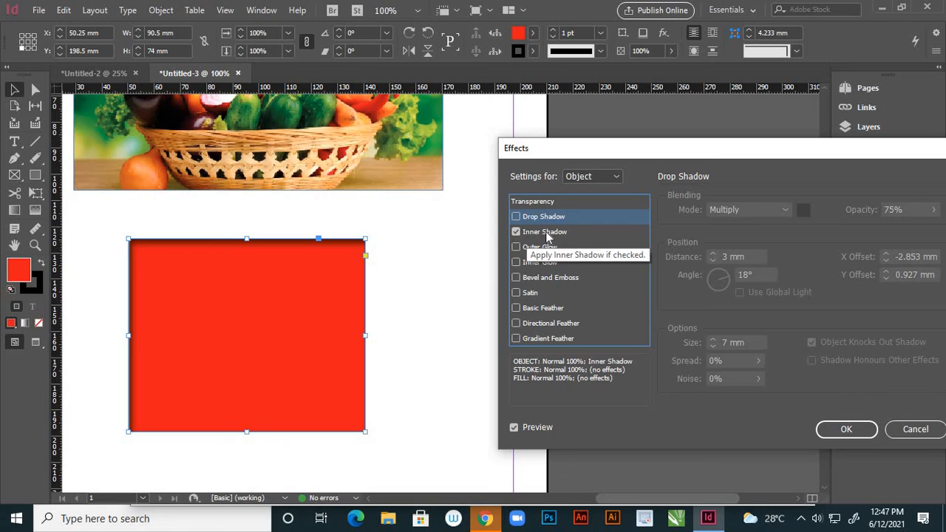
pyautogui.click(547, 233)
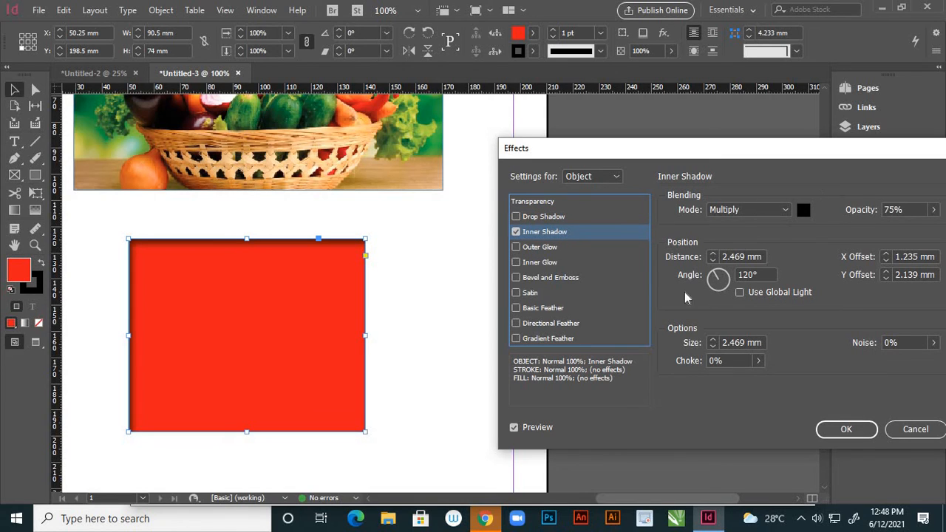
pyautogui.click(934, 210)
pyautogui.moveTo(934, 210); pyautogui.dragTo(938, 229)
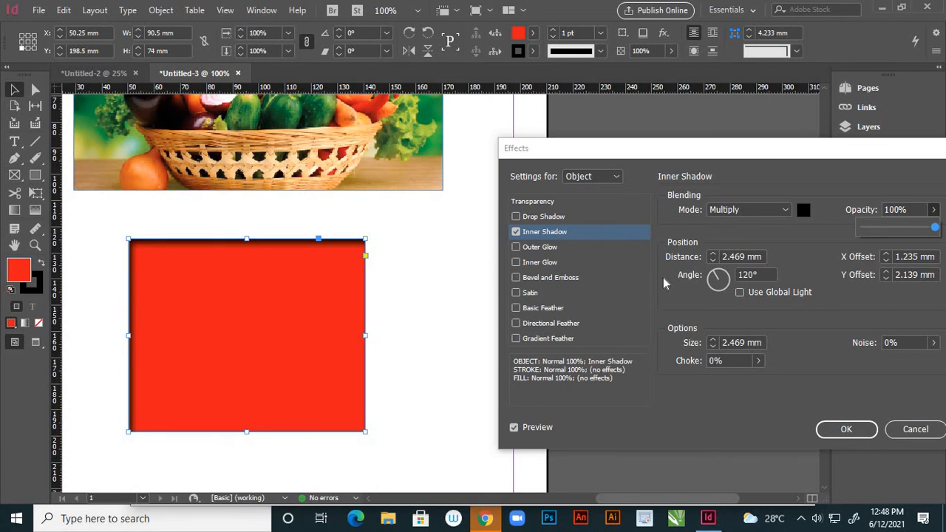
pyautogui.click(726, 276)
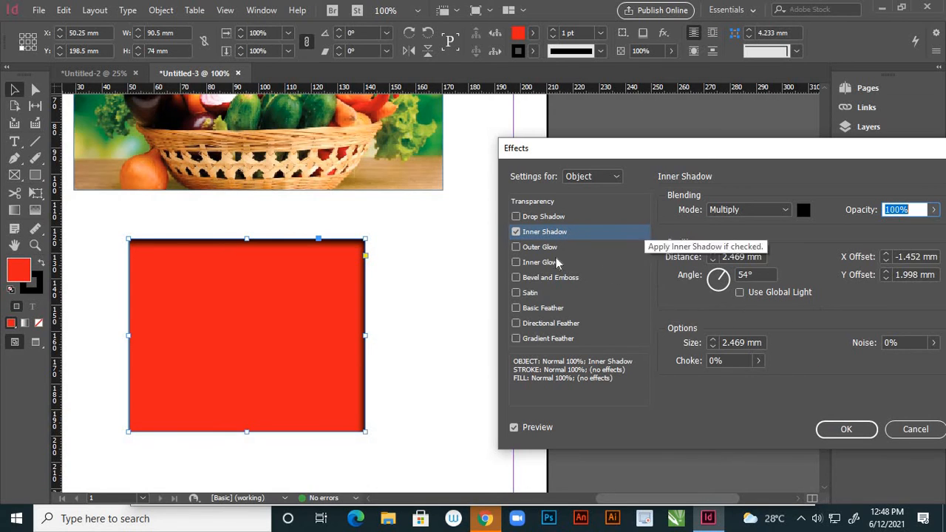
# Step: Replace the inner shadow with an outer glow, trying yellow and choosing the cyan swatch C=100 M=0 Y=0 K=0 as its colour
pyautogui.click(515, 232)
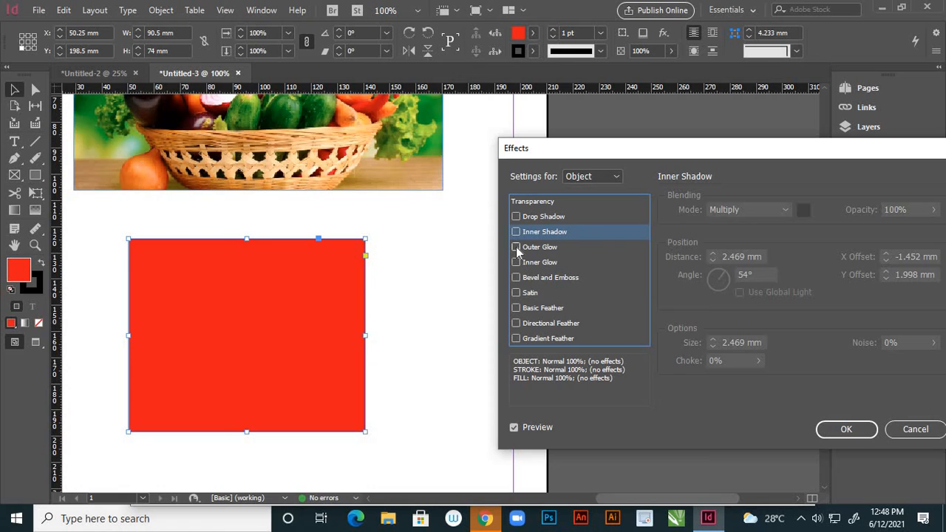
pyautogui.click(516, 247)
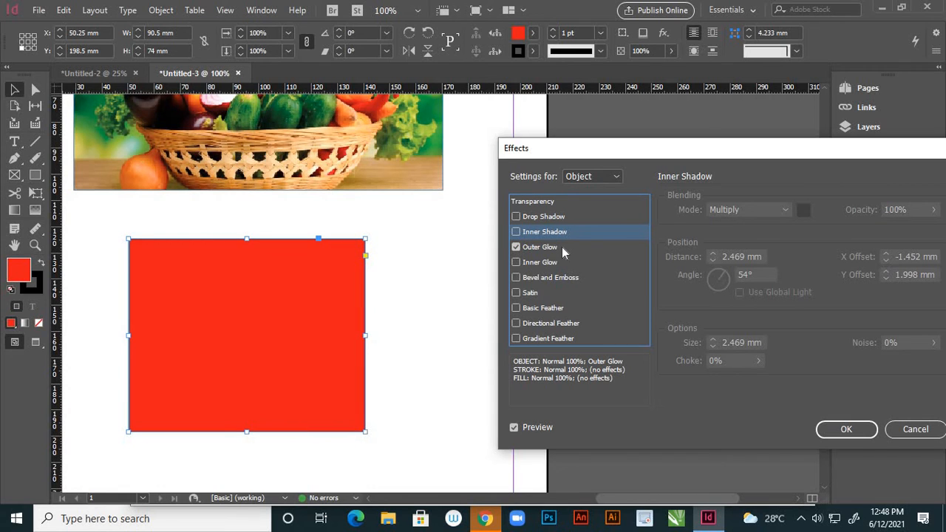
pyautogui.click(562, 247)
pyautogui.click(810, 210)
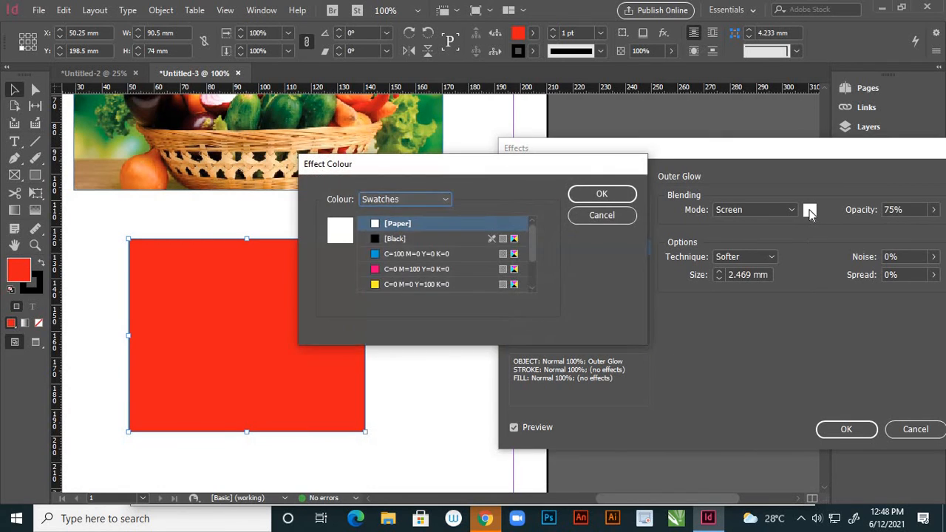
pyautogui.click(378, 286)
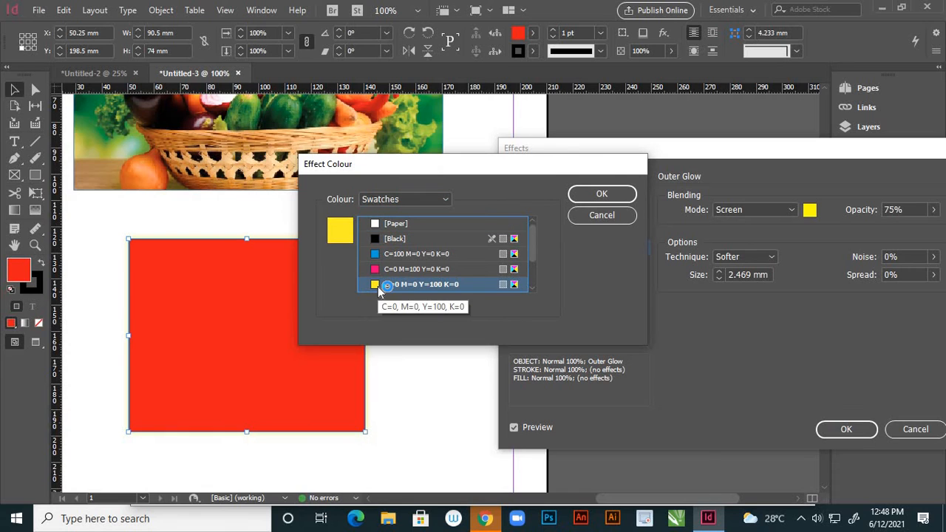
pyautogui.click(378, 254)
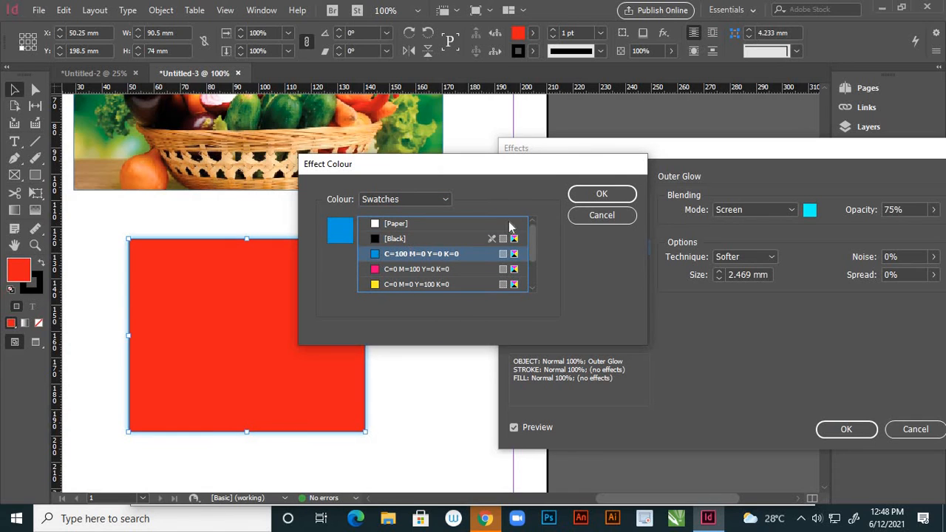
pyautogui.click(602, 194)
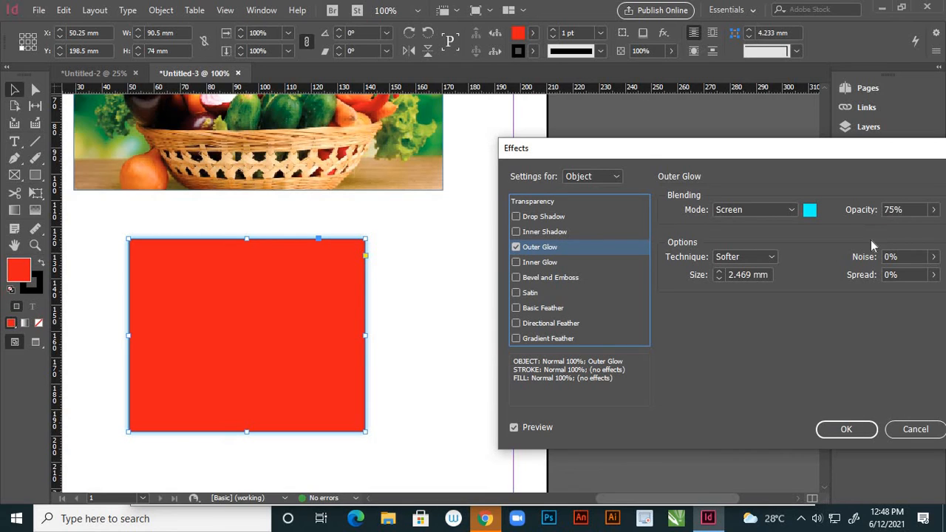
# Step: Set the outer glow's size to 7 mm, comparing the Precise technique with Softer and keeping Softer
pyautogui.click(772, 257)
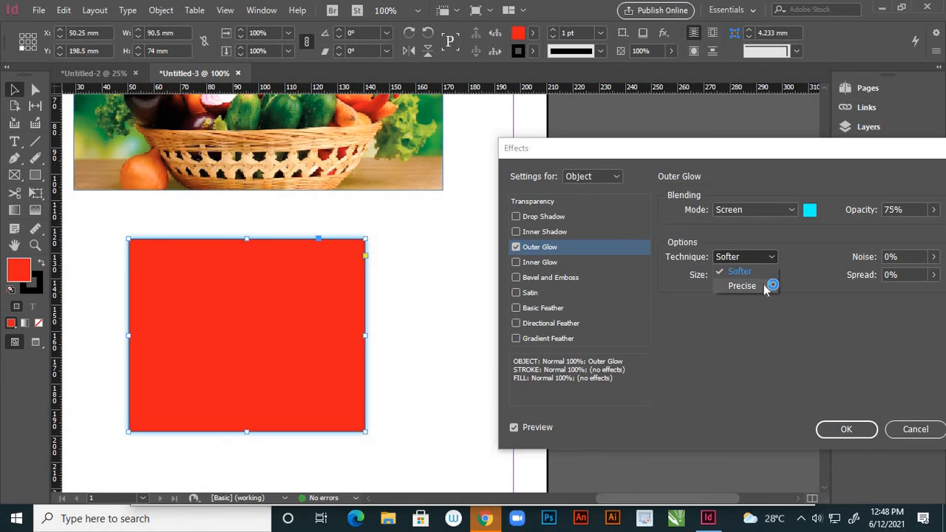
pyautogui.click(763, 285)
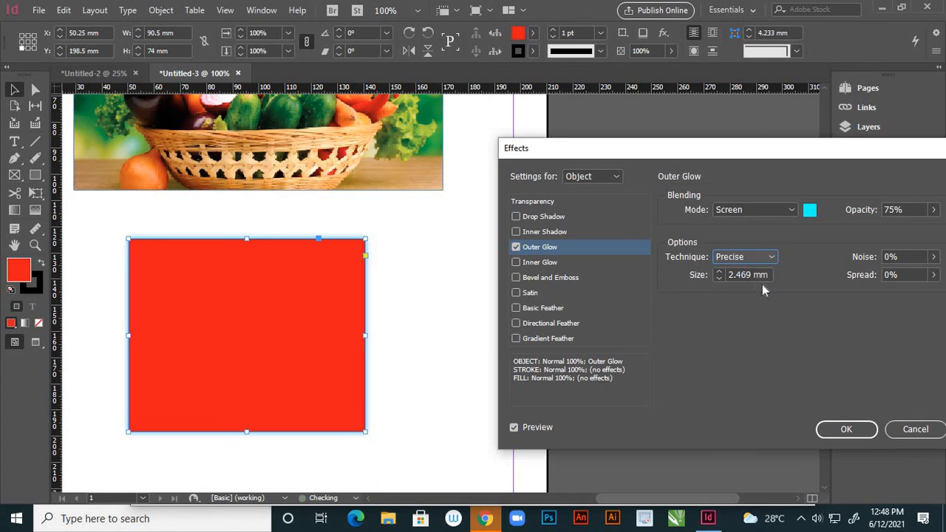
pyautogui.click(719, 271)
pyautogui.click(718, 271)
pyautogui.click(719, 271)
pyautogui.click(719, 271)
pyautogui.click(719, 272)
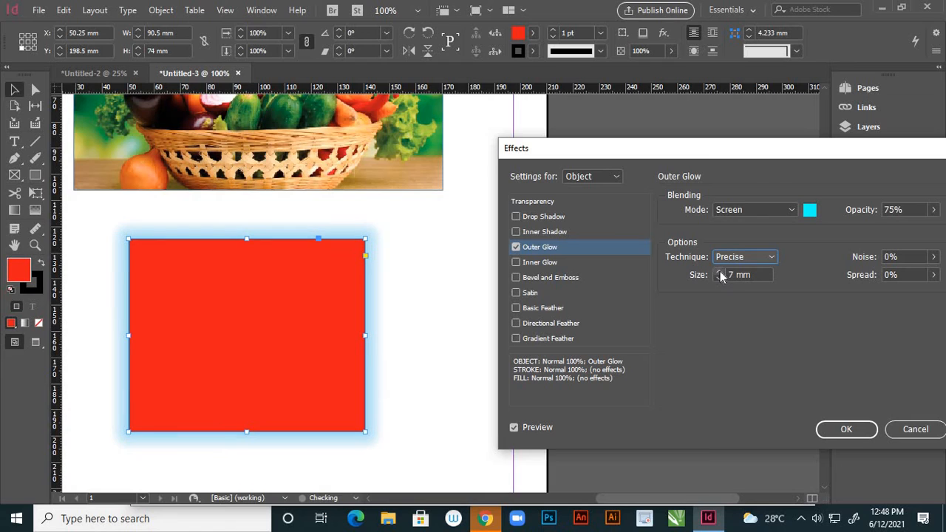
pyautogui.click(775, 255)
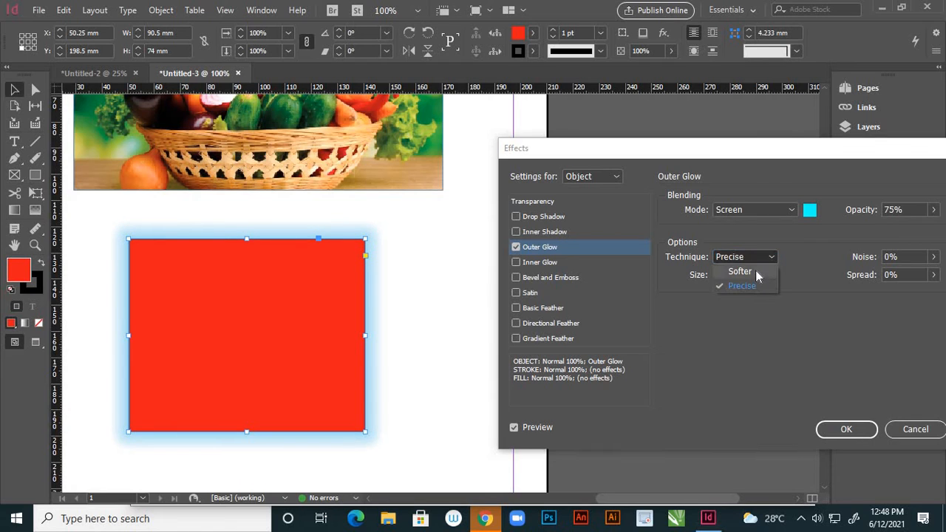
pyautogui.click(755, 270)
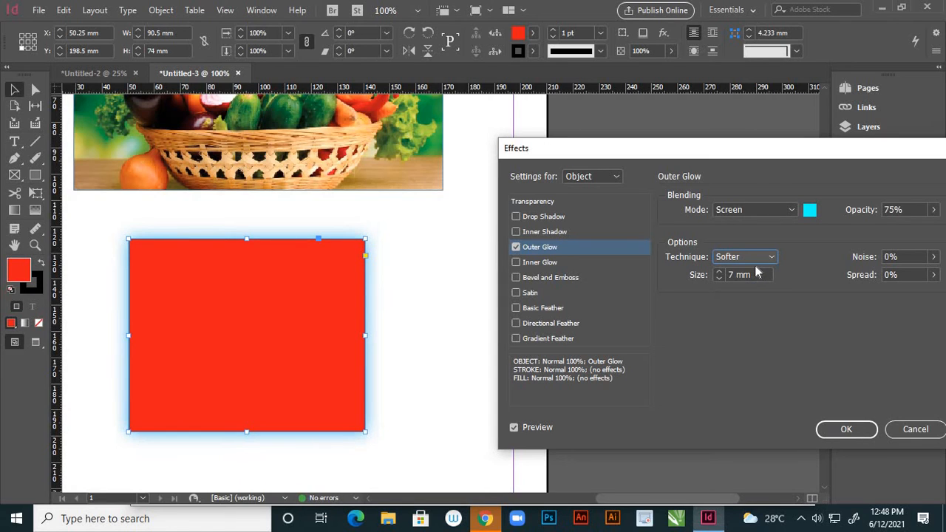
# Step: Try about 31% noise on the outer glow, return it to 0%, and open the spread setting
pyautogui.click(933, 274)
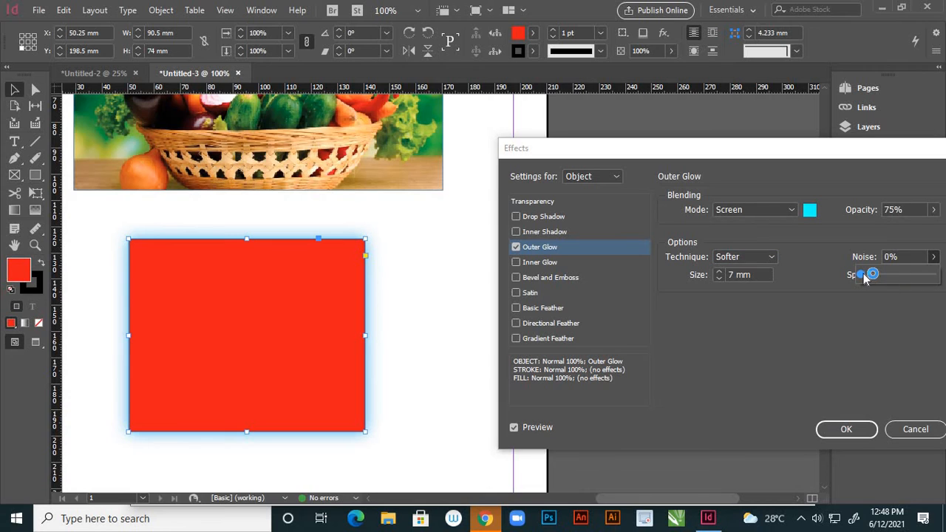
pyautogui.click(884, 274)
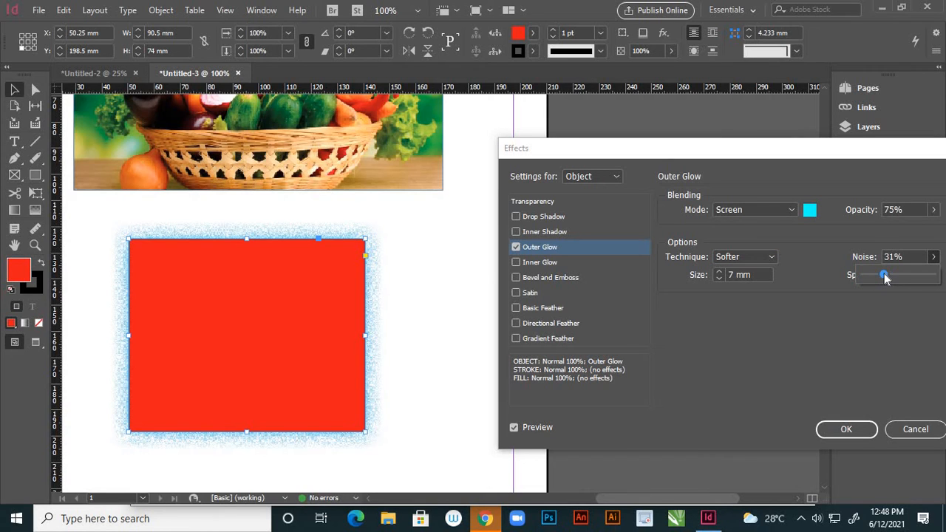
pyautogui.moveTo(890, 276); pyautogui.dragTo(800, 306)
pyautogui.click(933, 276)
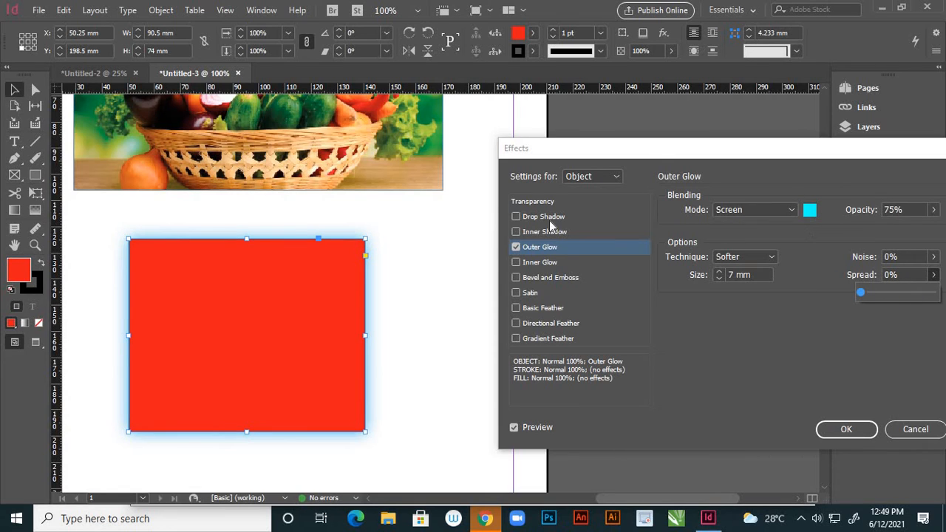
# Step: Replace the outer glow with an inner glow, trying cyan and choosing the yellow swatch C=0 M=0 Y=100 K=0 as its colour
pyautogui.click(516, 247)
pyautogui.click(517, 261)
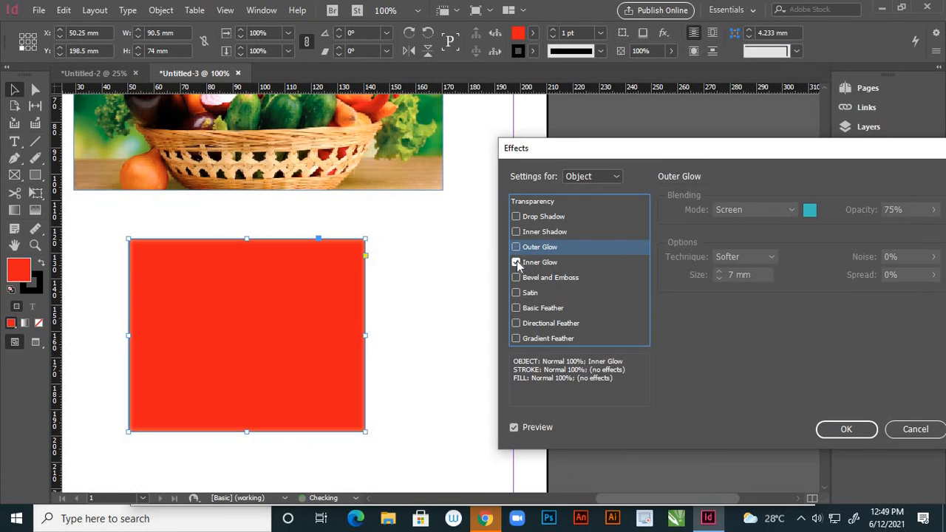
pyautogui.click(557, 261)
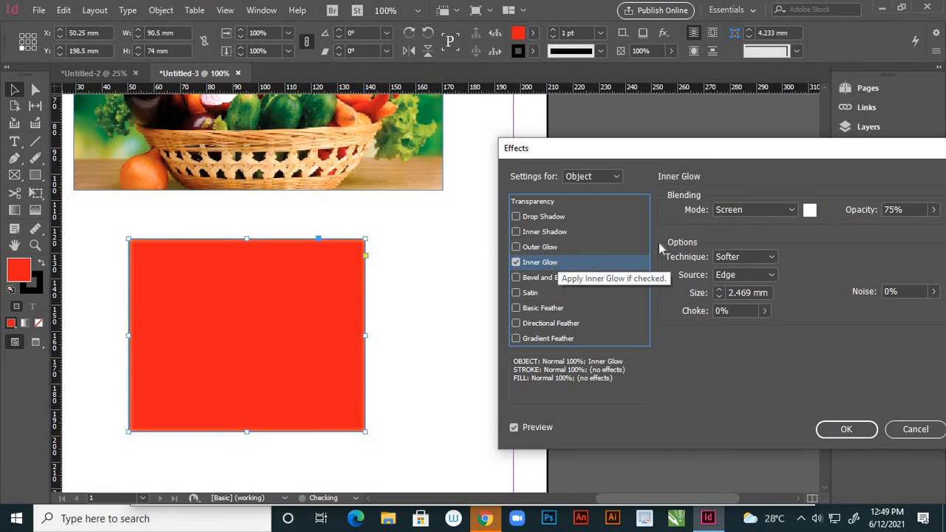
pyautogui.click(810, 211)
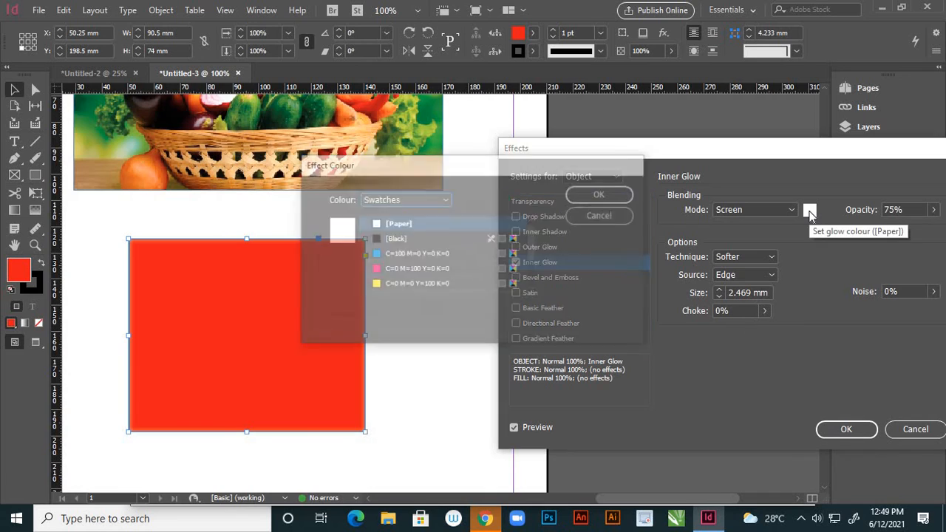
pyautogui.click(377, 284)
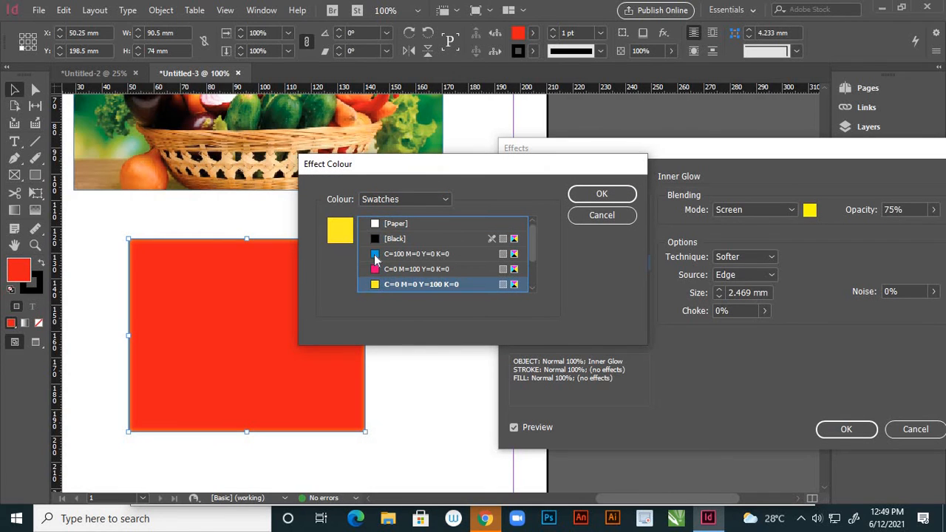
pyautogui.click(377, 254)
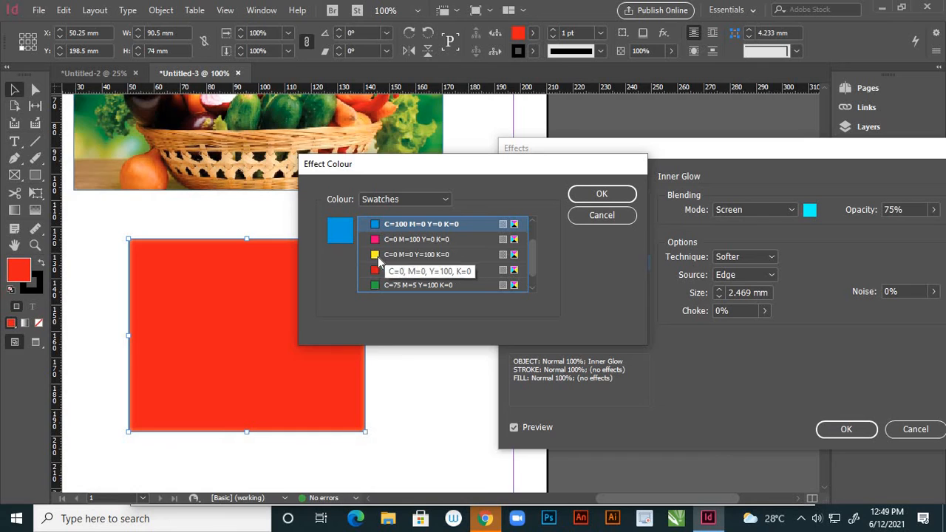
pyautogui.click(376, 256)
pyautogui.click(584, 196)
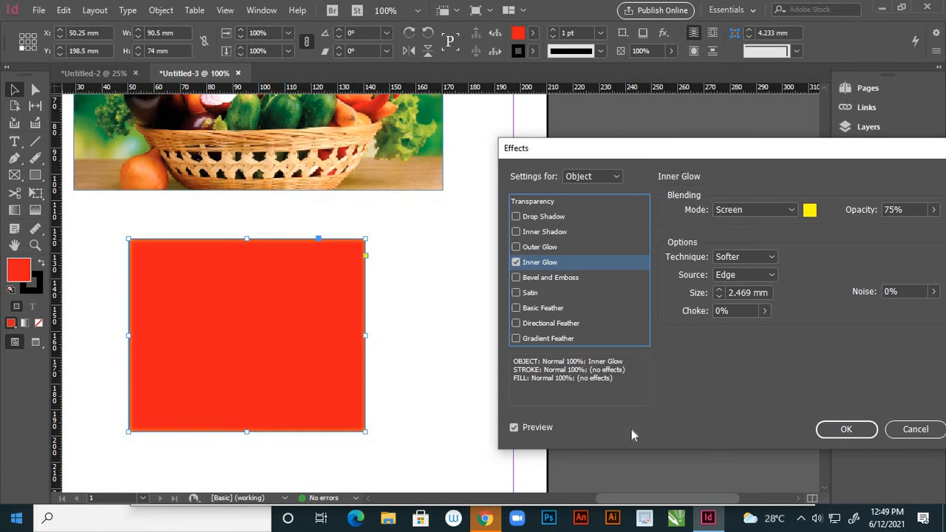
# Step: Set the inner glow's size to 13 mm, then try adjusting its choke and return it to 0%
pyautogui.click(719, 289)
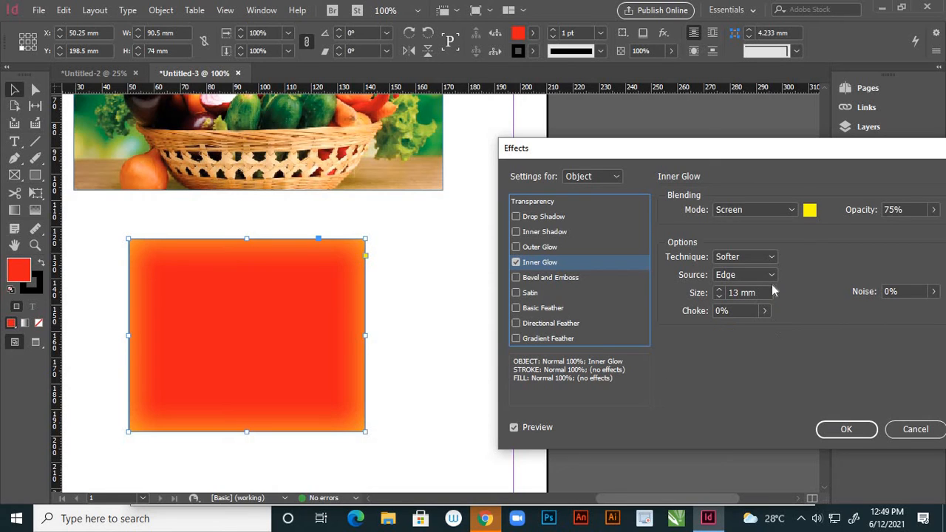
pyautogui.click(765, 311)
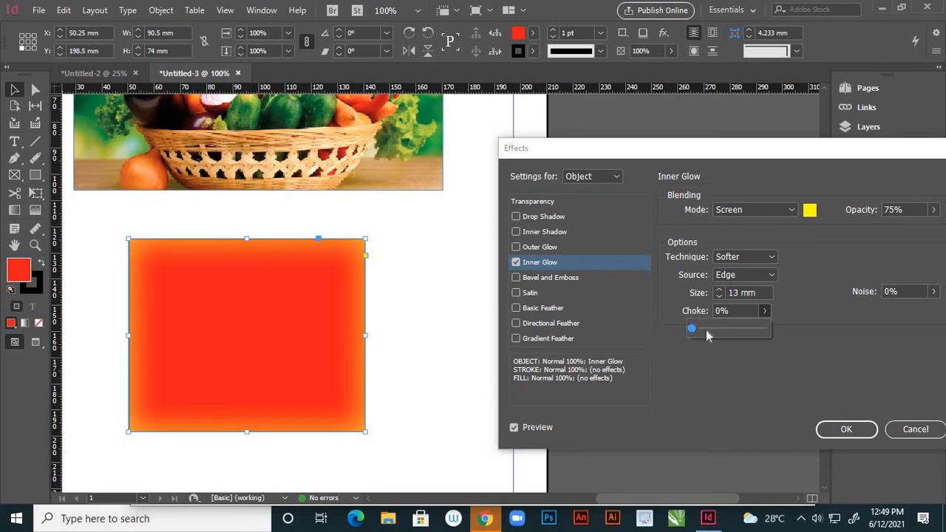
pyautogui.moveTo(706, 330)
pyautogui.mouseDown()
pyautogui.moveTo(766, 331)
pyautogui.moveTo(691, 334)
pyautogui.mouseUp()
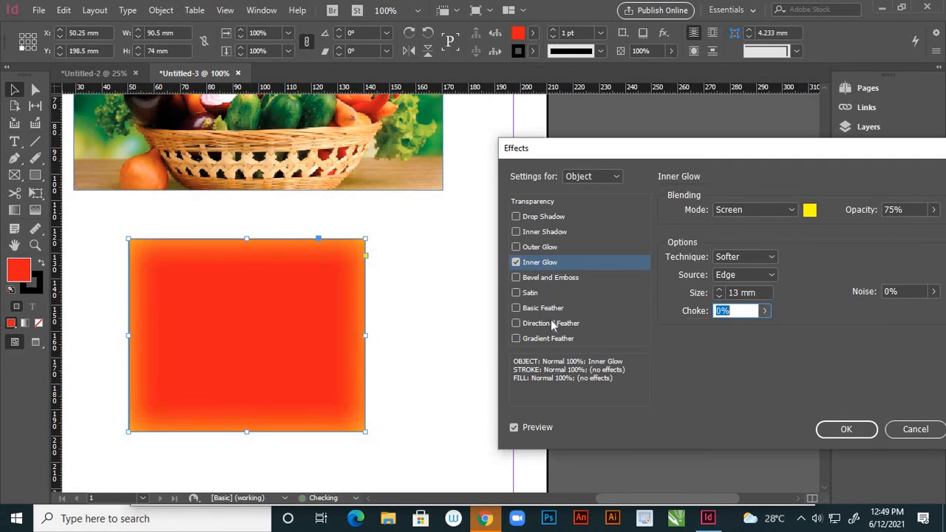
# Step: Replace the inner glow with a Bevel and Emboss effect using the Emboss style
pyautogui.click(515, 262)
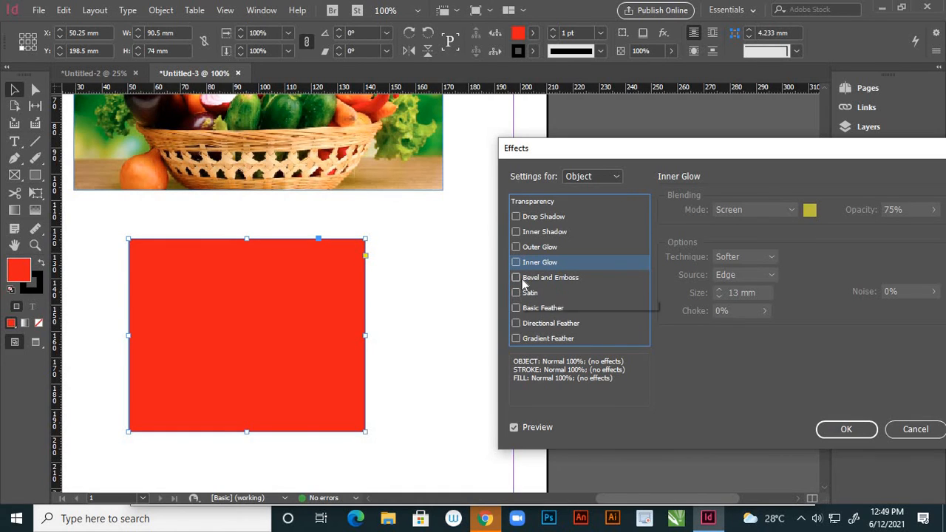
pyautogui.click(515, 277)
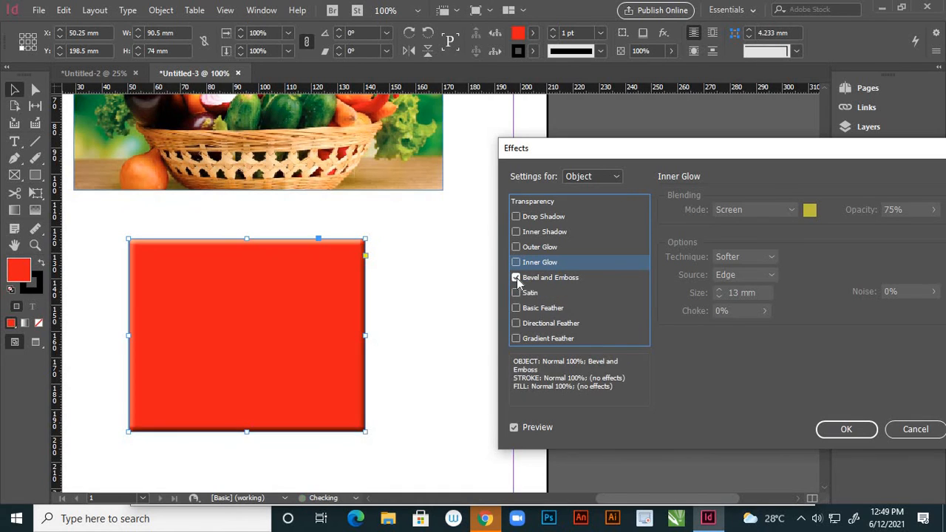
pyautogui.click(557, 276)
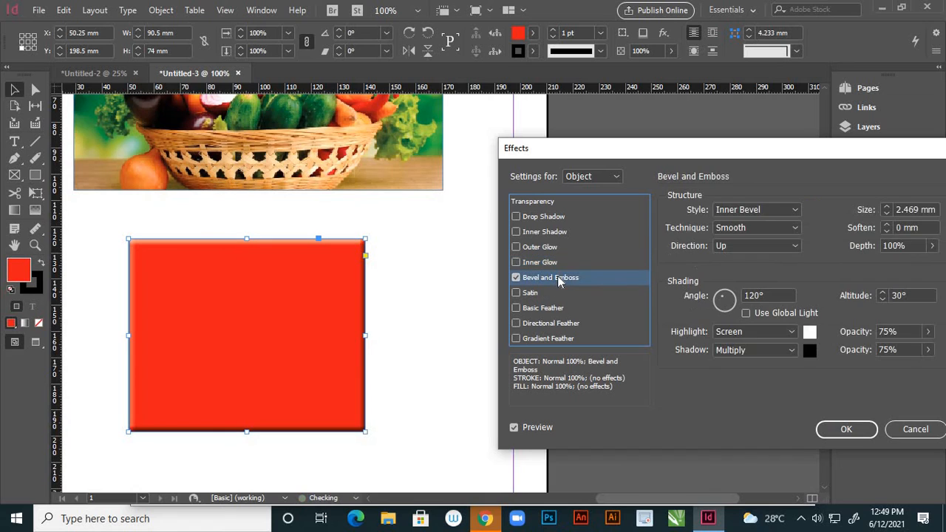
pyautogui.click(795, 211)
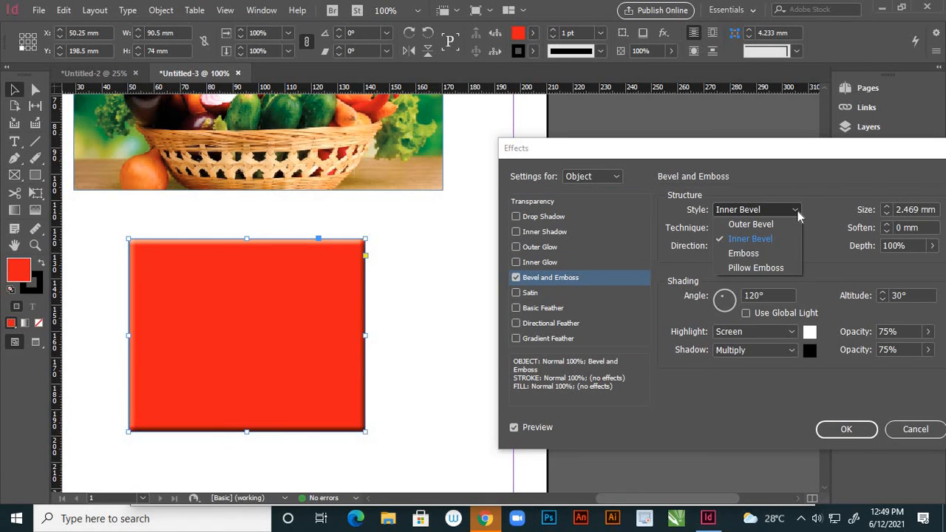
pyautogui.click(769, 251)
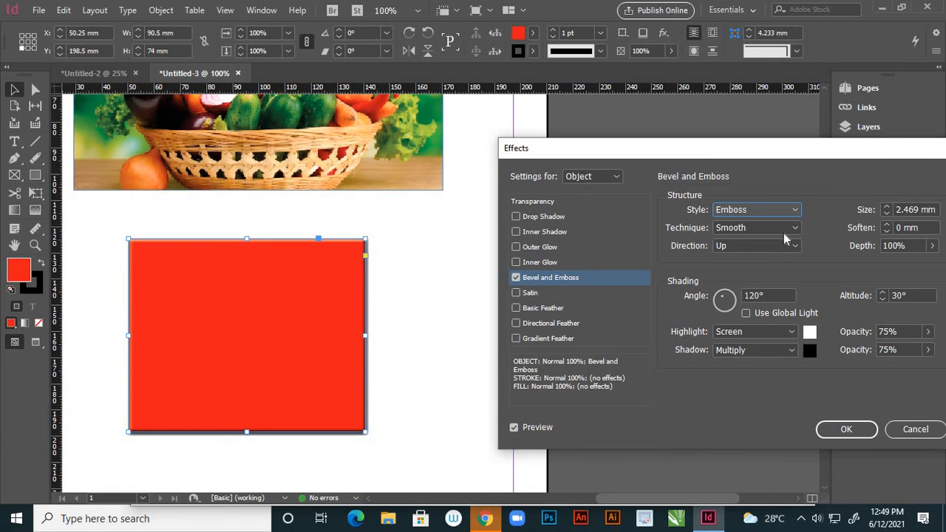
# Step: Review the emboss techniques, keeping Smooth, and try the Down direction before returning it to Up
pyautogui.click(795, 229)
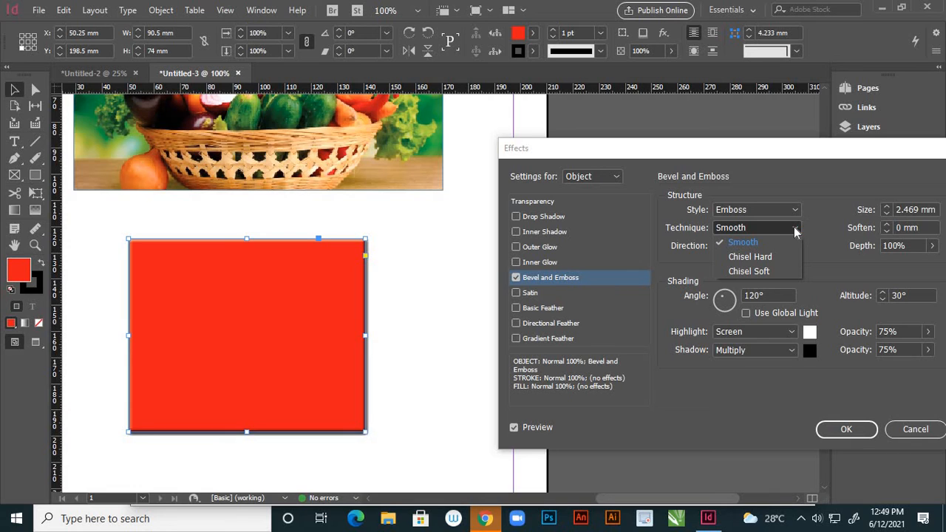
pyautogui.click(794, 228)
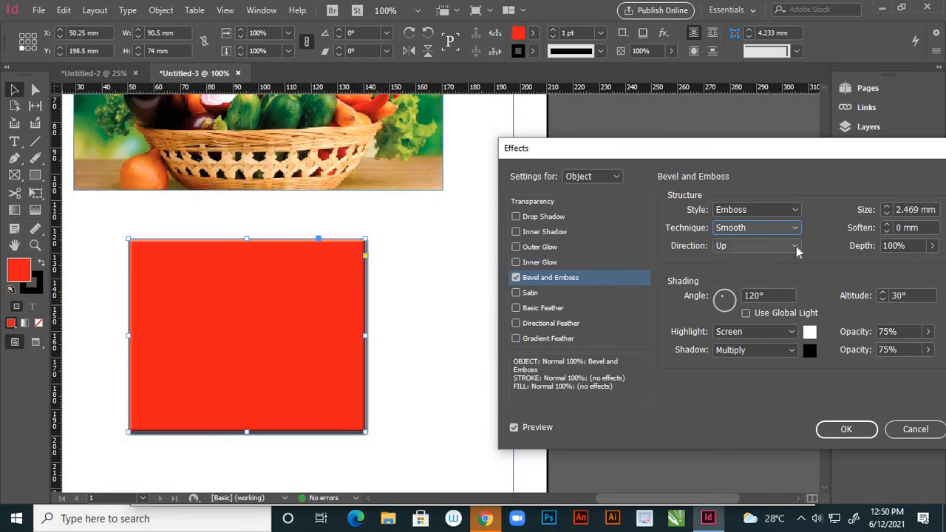
pyautogui.click(796, 246)
pyautogui.click(767, 271)
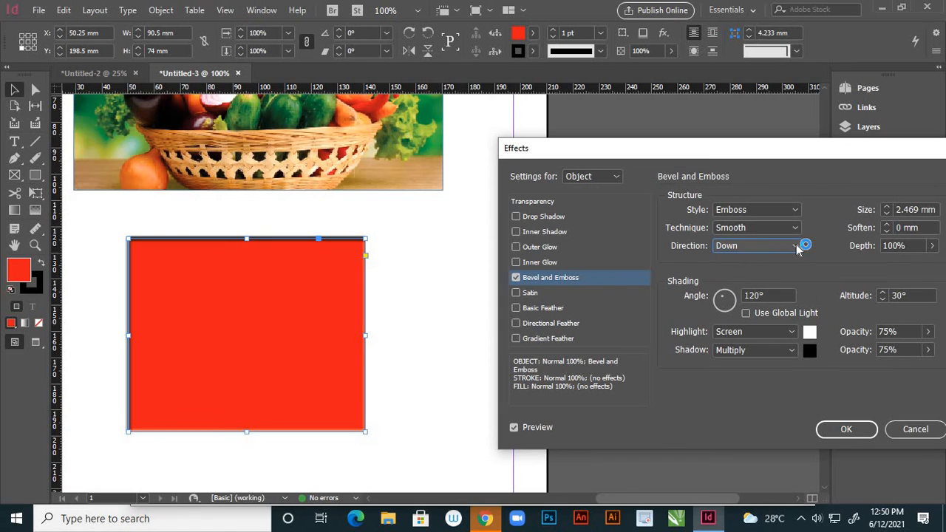
pyautogui.click(795, 246)
pyautogui.click(761, 259)
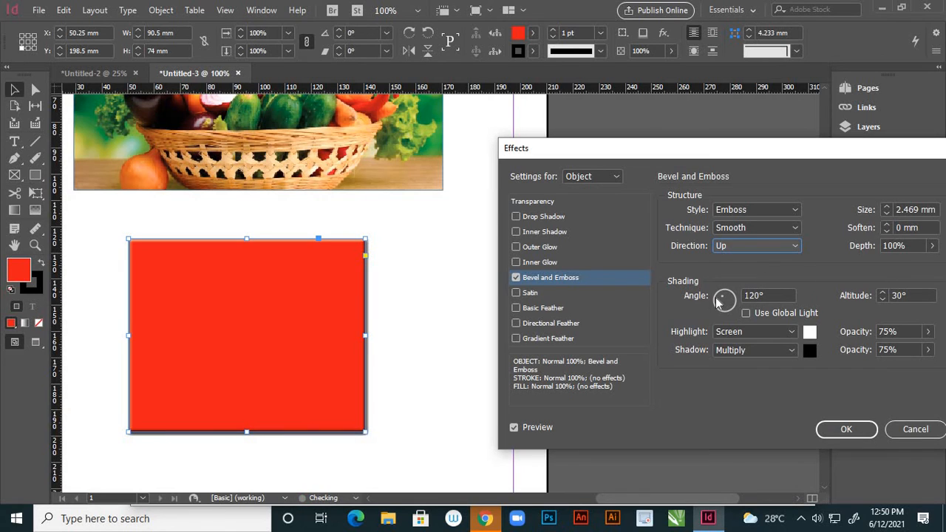
# Step: Set the emboss size to 16 mm and keep its depth at 100%
pyautogui.moveTo(890, 153); pyautogui.dragTo(826, 180)
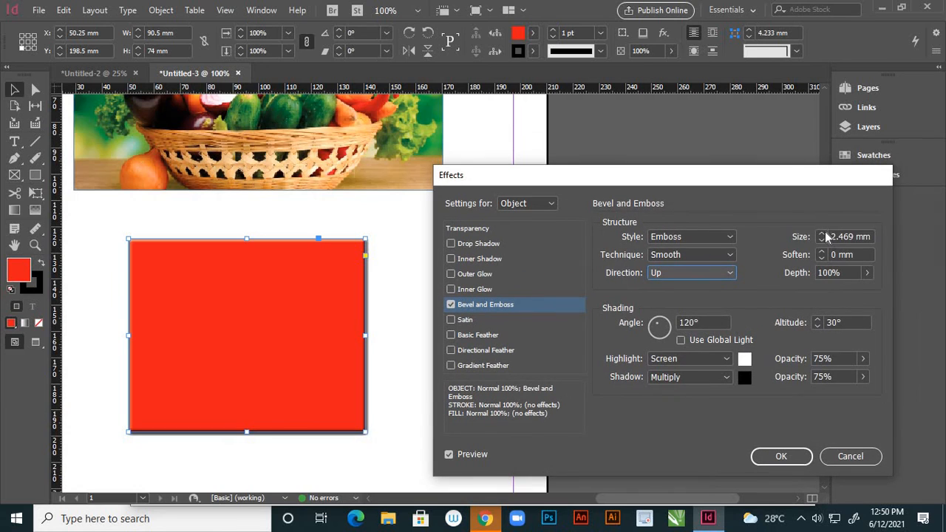
pyautogui.click(822, 233)
pyautogui.click(822, 233)
pyautogui.click(822, 233)
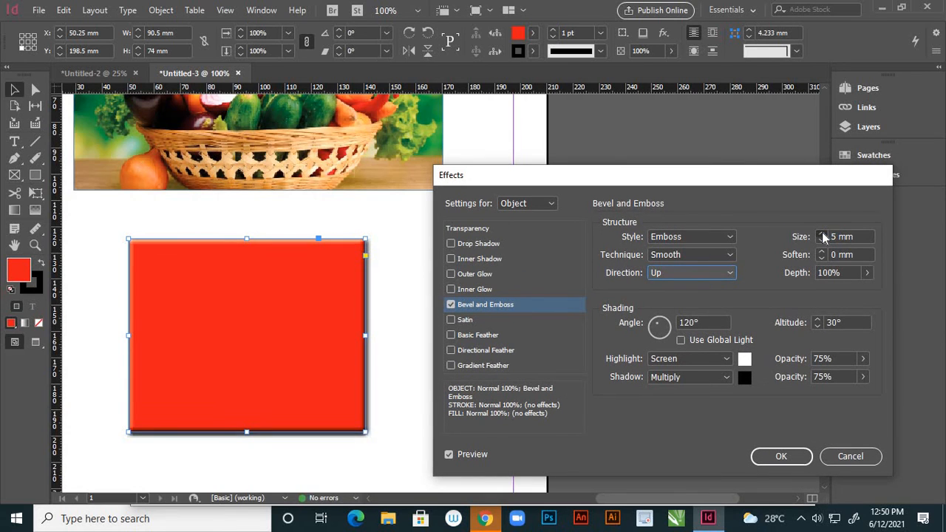
pyautogui.click(821, 233)
pyautogui.click(822, 233)
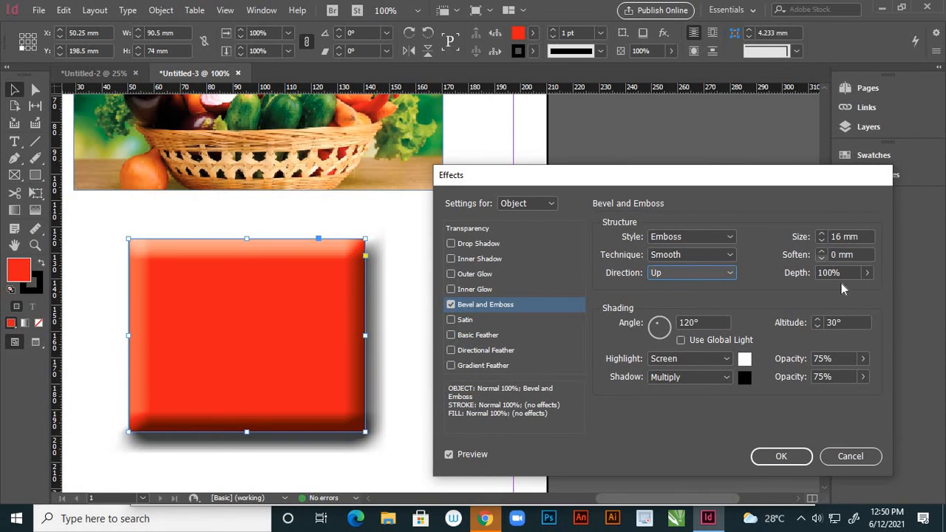
pyautogui.click(867, 272)
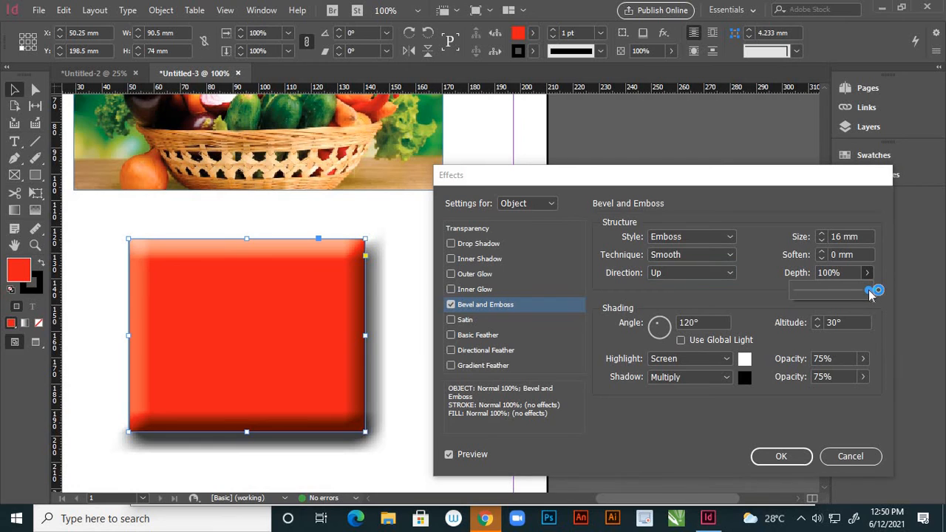
pyautogui.moveTo(872, 291); pyautogui.dragTo(927, 292)
# Step: Set the emboss shading to an 82° angle and 16° altitude, comparing it with Use Global Light and leaving that option off
pyautogui.moveTo(806, 183); pyautogui.dragTo(835, 140)
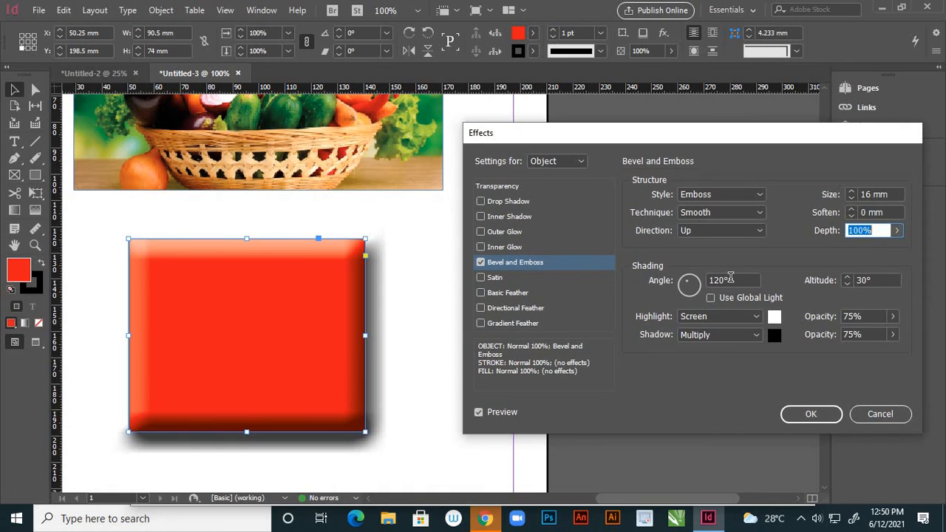
pyautogui.click(694, 284)
pyautogui.click(691, 275)
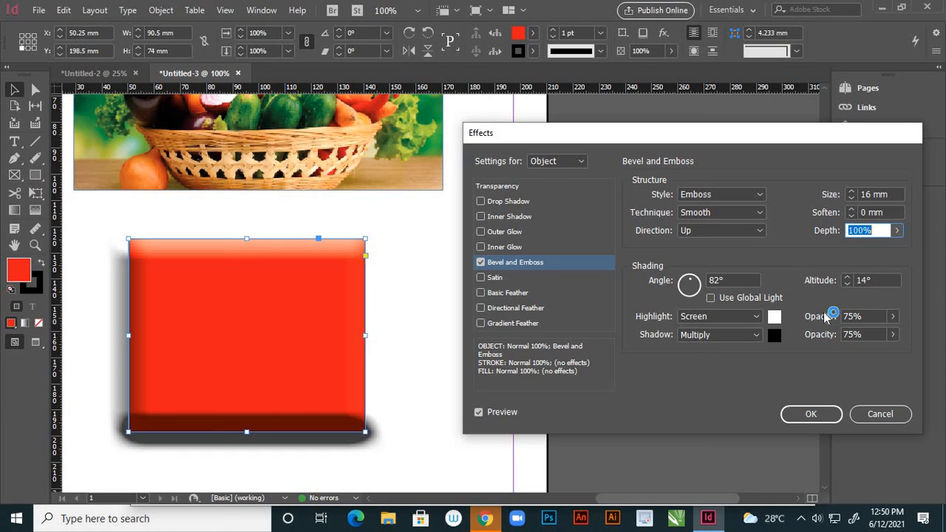
pyautogui.click(710, 298)
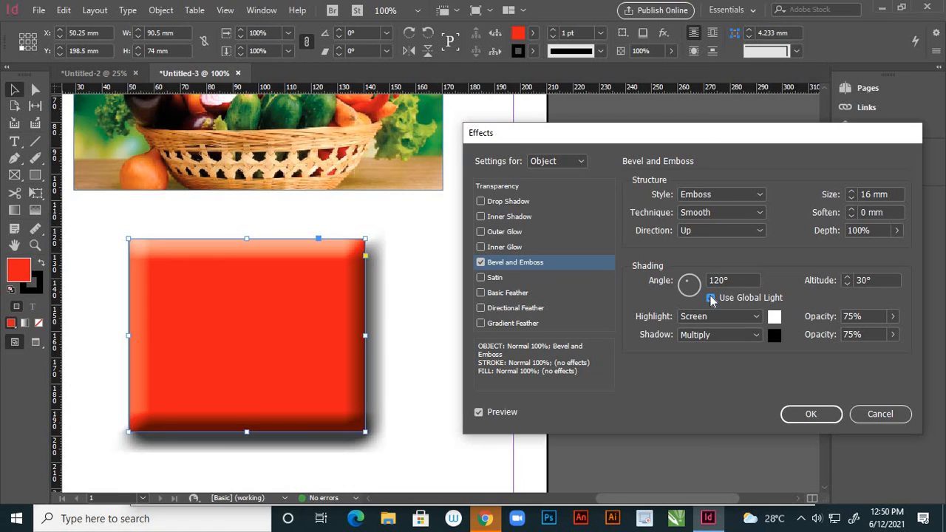
pyautogui.click(710, 298)
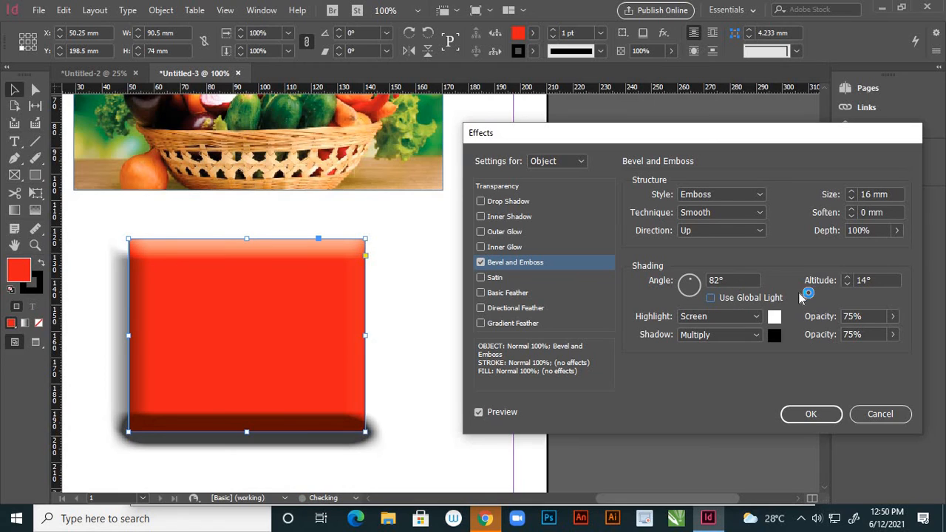
pyautogui.click(850, 279)
pyautogui.click(851, 278)
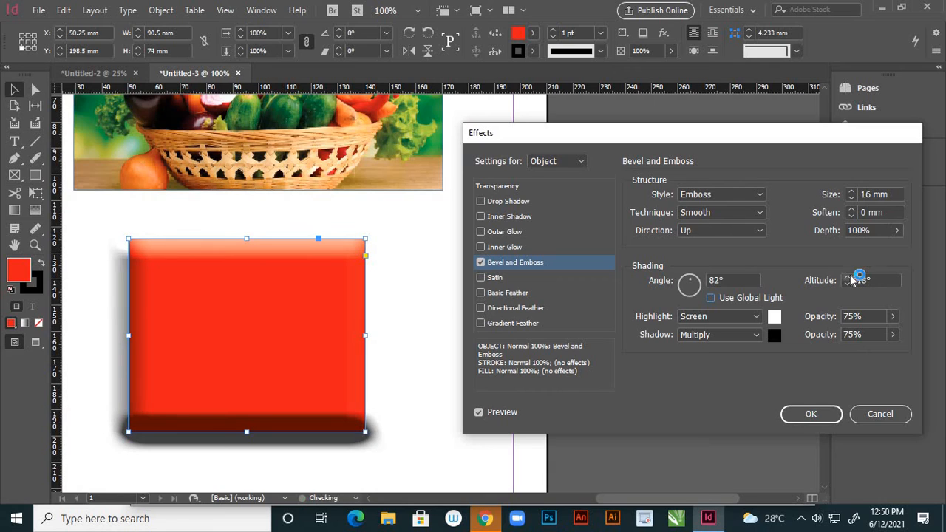
pyautogui.click(851, 279)
pyautogui.click(850, 279)
# Step: Raise both the highlight and shadow opacity of the emboss to 100%
pyautogui.click(893, 334)
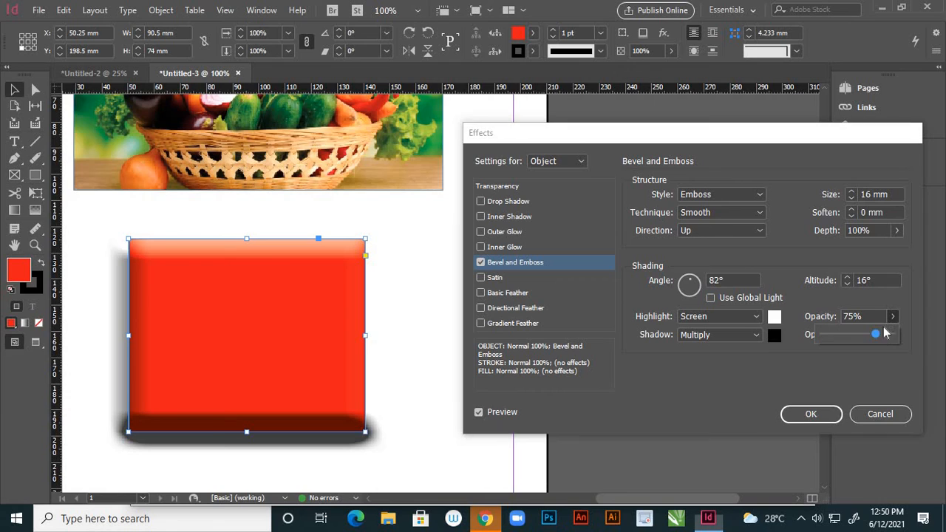
pyautogui.moveTo(885, 334)
pyautogui.mouseDown()
pyautogui.moveTo(851, 335)
pyautogui.moveTo(937, 345)
pyautogui.moveTo(873, 339)
pyautogui.moveTo(895, 334)
pyautogui.moveTo(934, 351)
pyautogui.mouseUp()
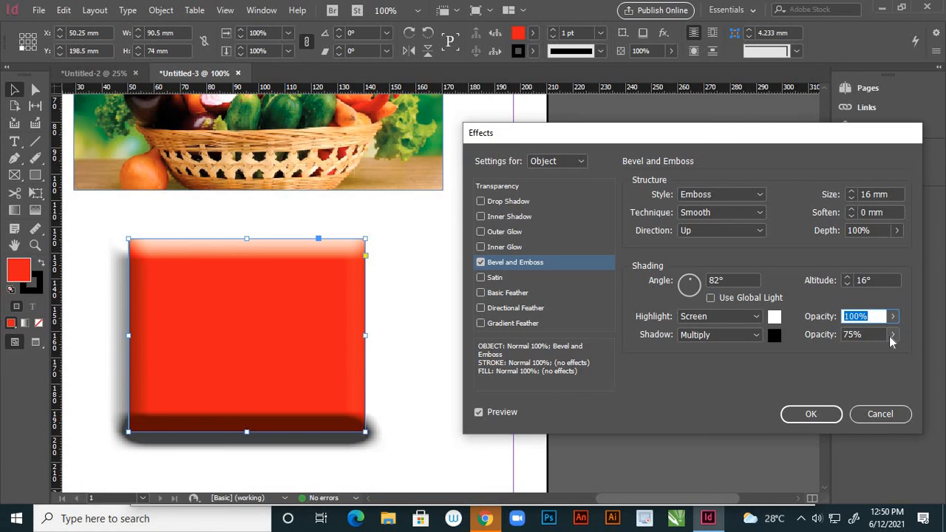
pyautogui.click(893, 335)
pyautogui.moveTo(880, 354)
pyautogui.mouseDown()
pyautogui.moveTo(851, 354)
pyautogui.moveTo(894, 356)
pyautogui.moveTo(853, 358)
pyautogui.moveTo(886, 360)
pyautogui.mouseUp()
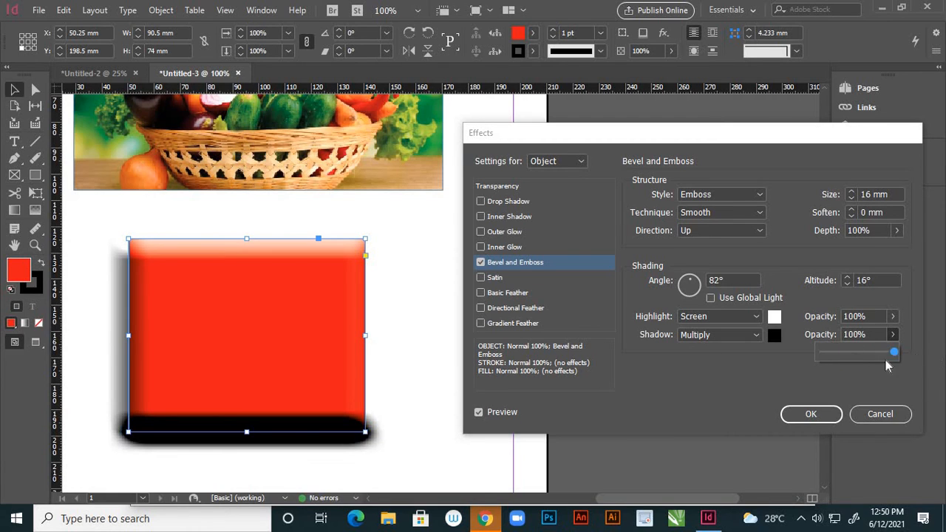
pyautogui.click(767, 372)
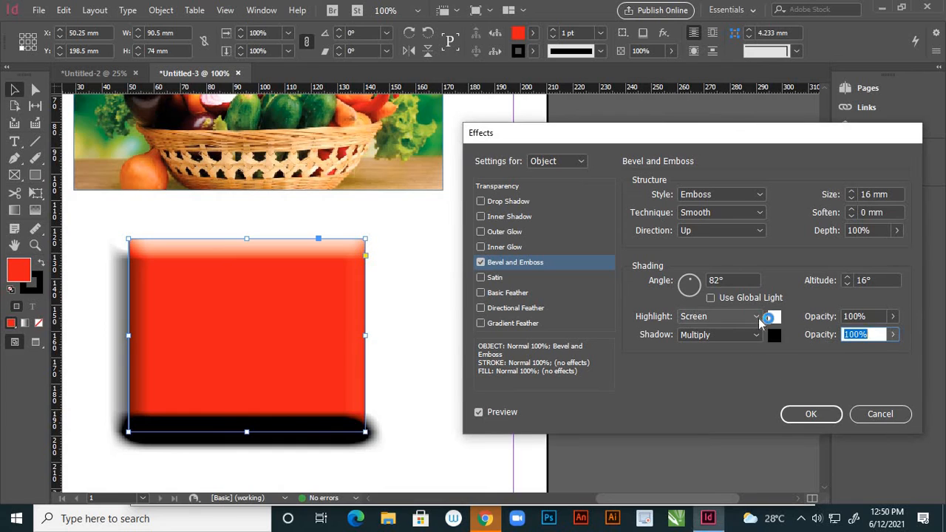
# Step: Try Overlay as the emboss highlight's blending mode, and switch it back to Screen
pyautogui.click(758, 317)
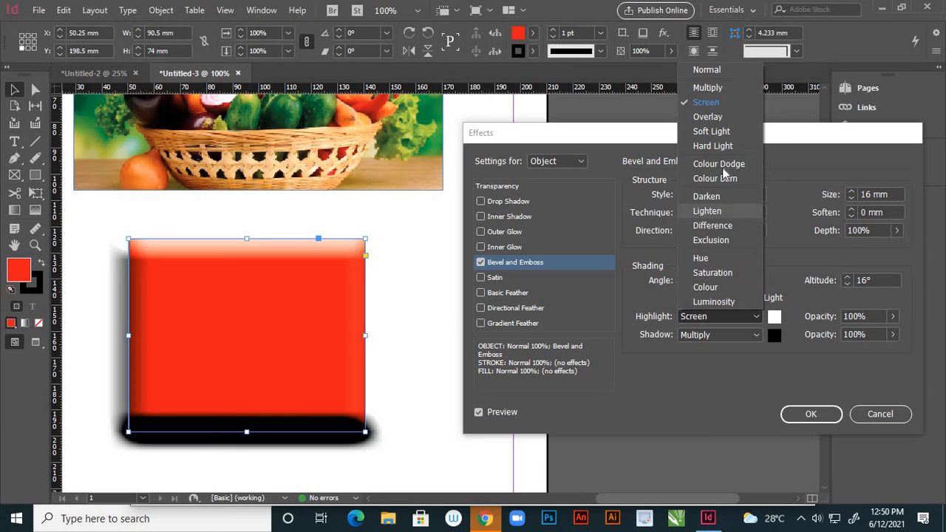
pyautogui.click(711, 117)
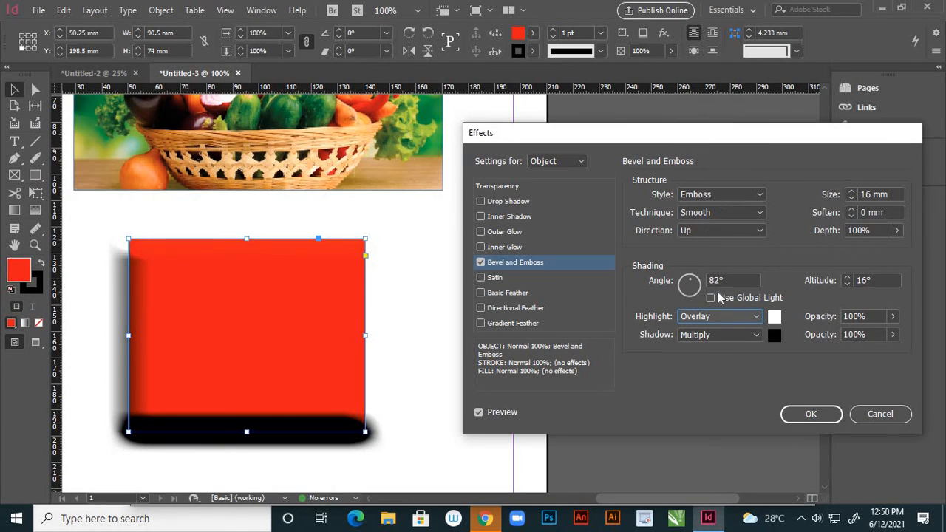
pyautogui.click(755, 315)
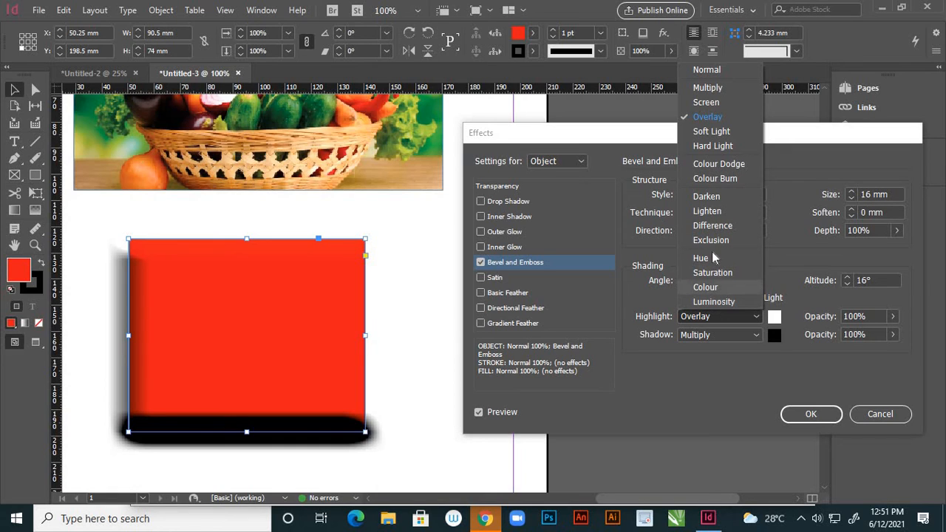
pyautogui.click(714, 103)
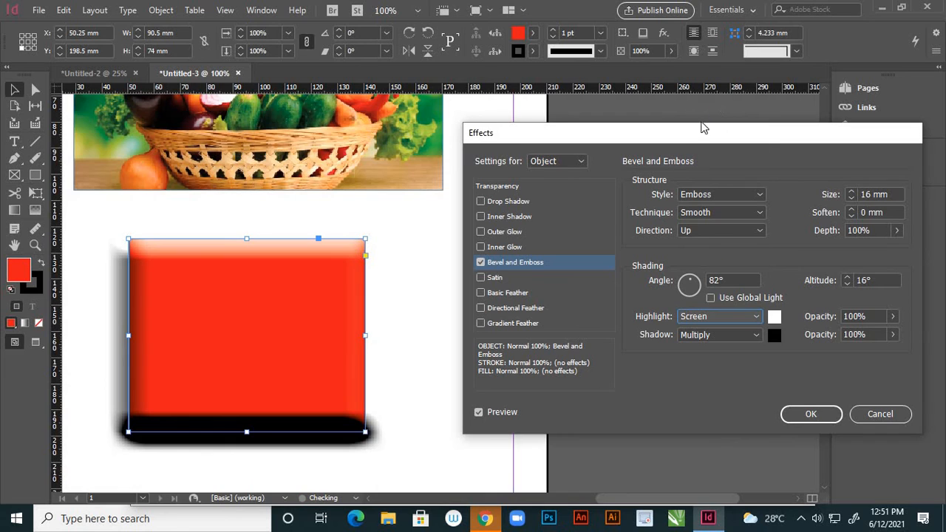
# Step: Keep Multiply as the emboss shadow mode, and replace Bevel and Emboss with the Satin effect on the rectangle
pyautogui.click(756, 337)
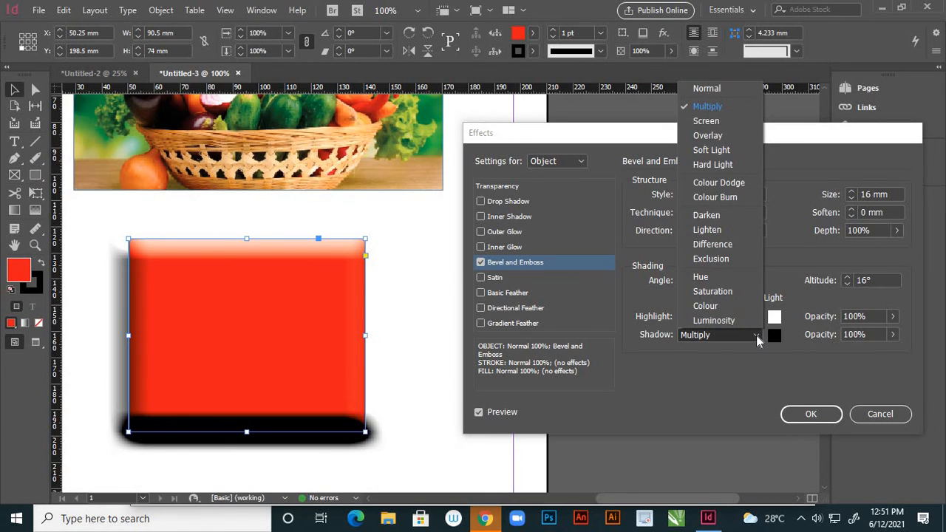
pyautogui.click(756, 336)
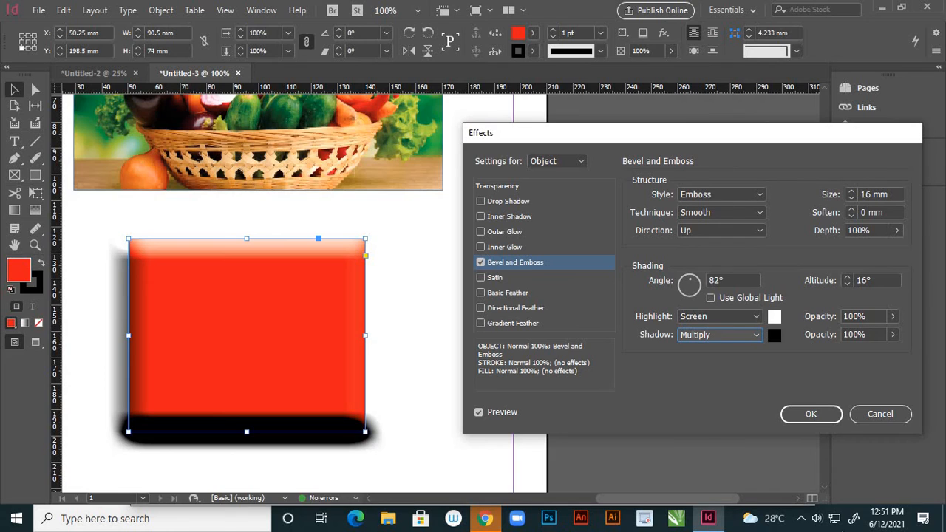
pyautogui.click(481, 262)
pyautogui.click(480, 277)
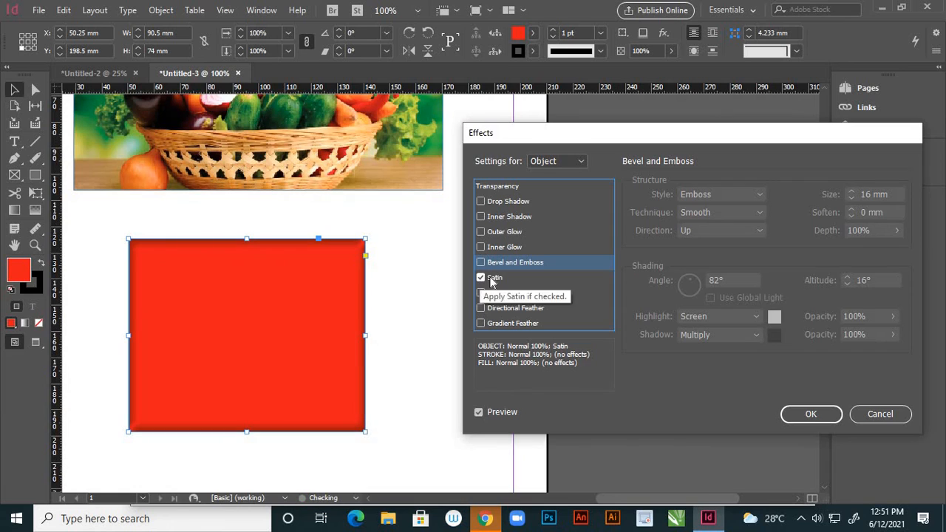
pyautogui.click(495, 277)
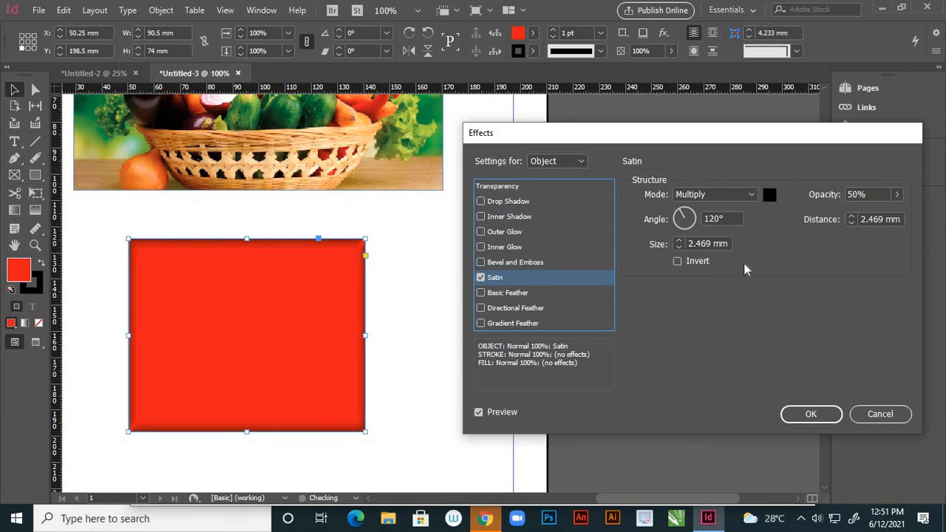
# Step: Set the satin effect's angle to 75° and its size to 7 mm
pyautogui.click(687, 214)
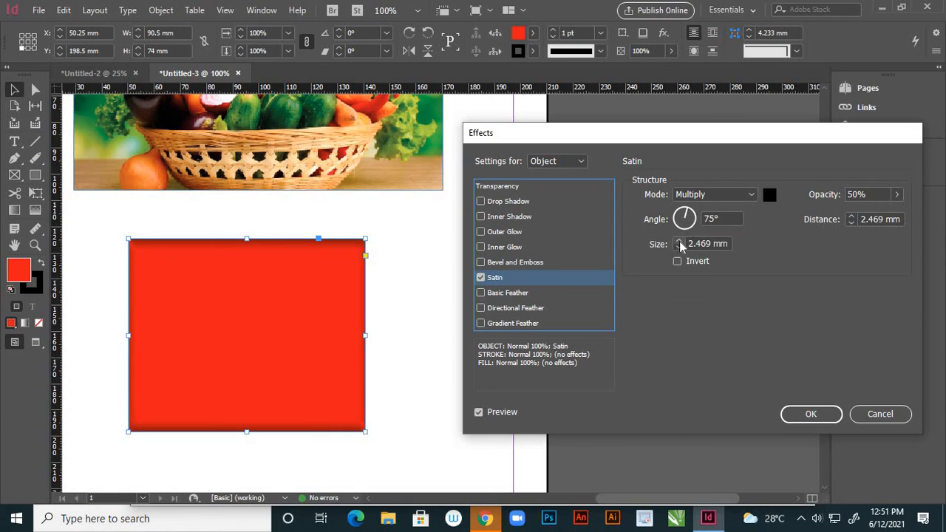
pyautogui.click(680, 242)
pyautogui.click(680, 242)
pyautogui.click(679, 242)
pyautogui.click(680, 242)
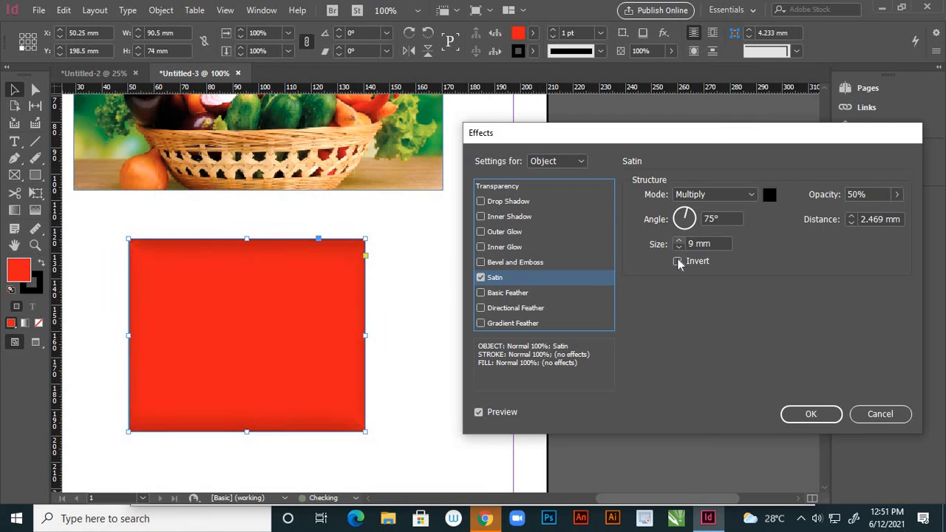
pyautogui.click(678, 246)
# Step: Compare the satin effect with Invert on and off, leaving the option off
pyautogui.click(678, 261)
pyautogui.click(678, 261)
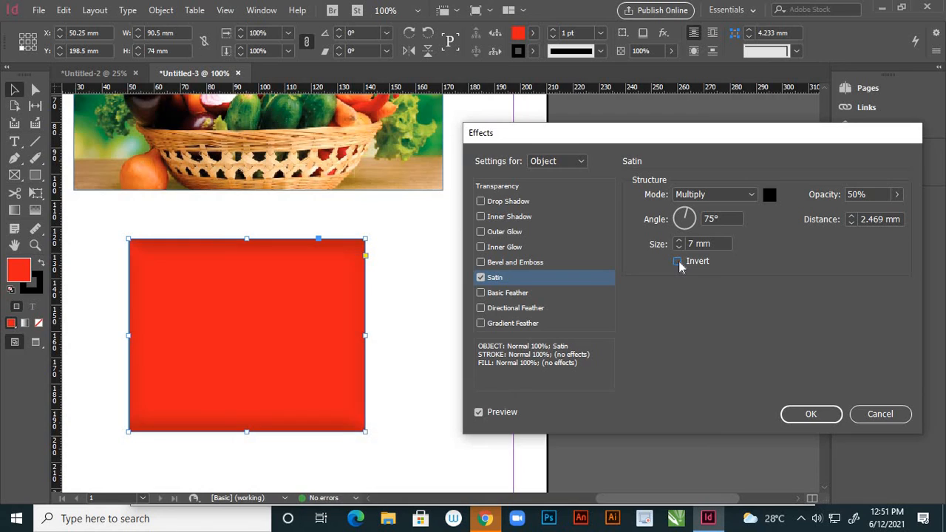
pyautogui.click(677, 262)
pyautogui.click(678, 262)
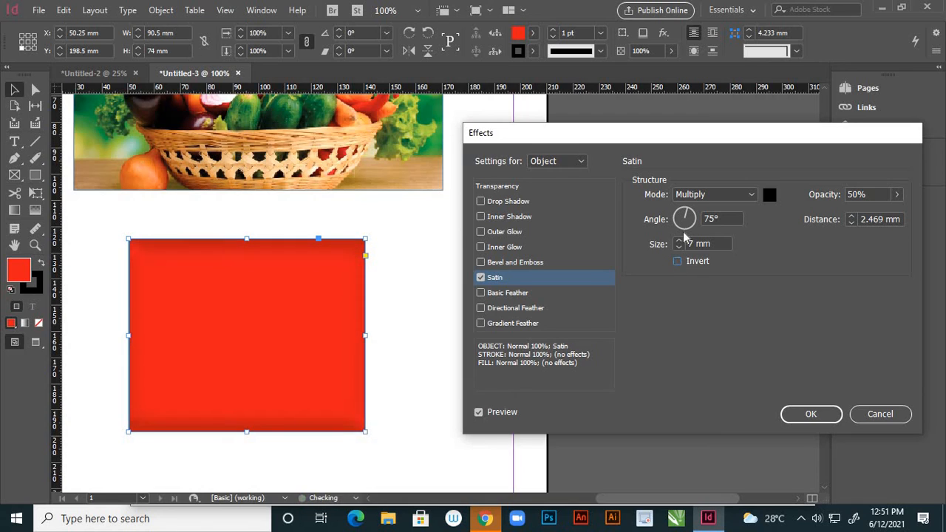
# Step: Replace Satin with the Basic Feather effect and set its feather width to 10 mm
pyautogui.click(481, 277)
pyautogui.click(481, 293)
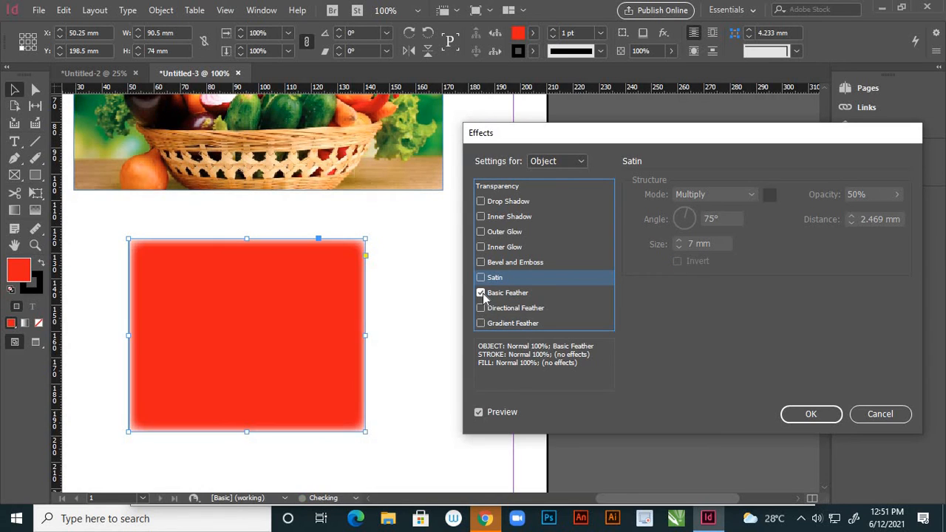
pyautogui.click(541, 293)
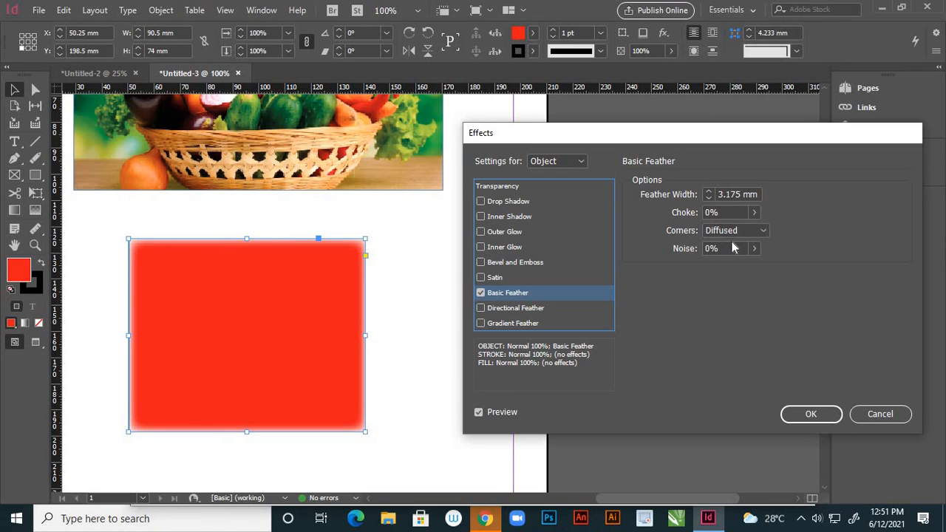
pyautogui.click(710, 193)
pyautogui.write('11')
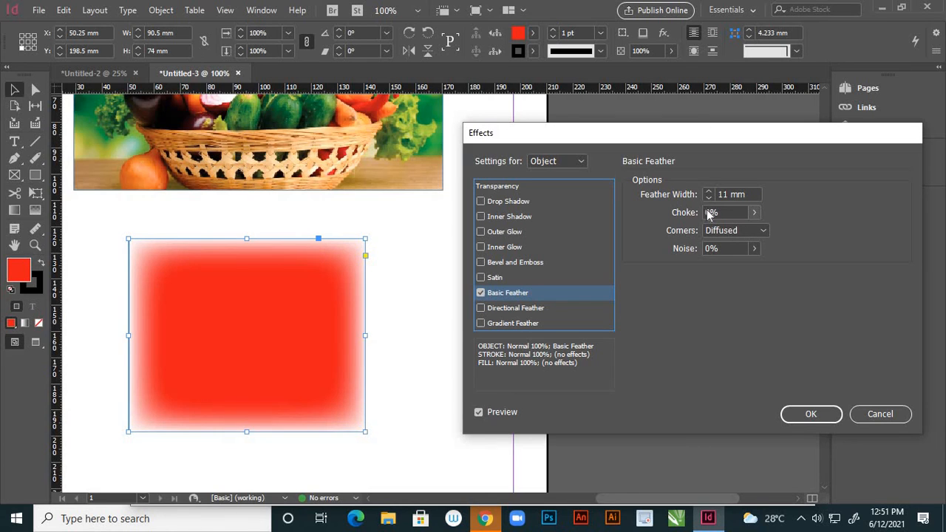
pyautogui.click(707, 199)
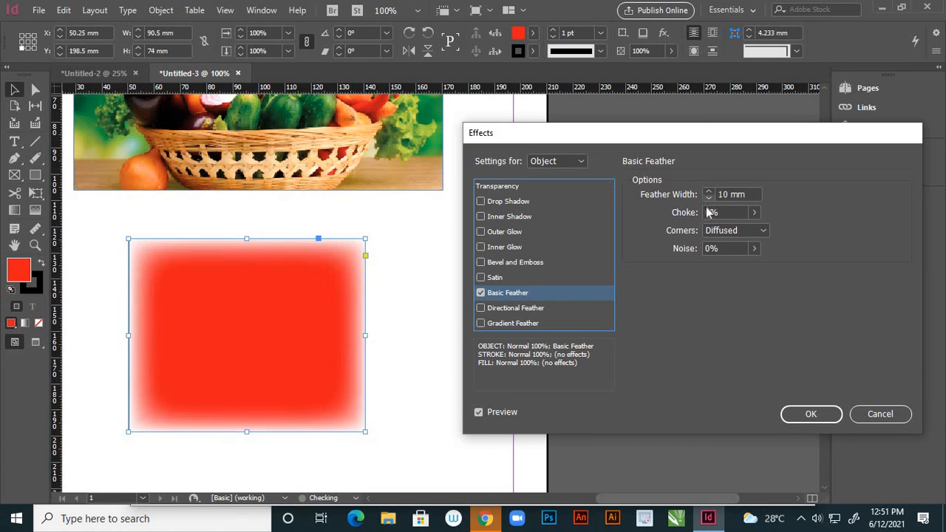
# Step: Try the basic feather's choke and noise adjustments, leaving both at 0%
pyautogui.click(754, 212)
pyautogui.moveTo(686, 231); pyautogui.dragTo(625, 228)
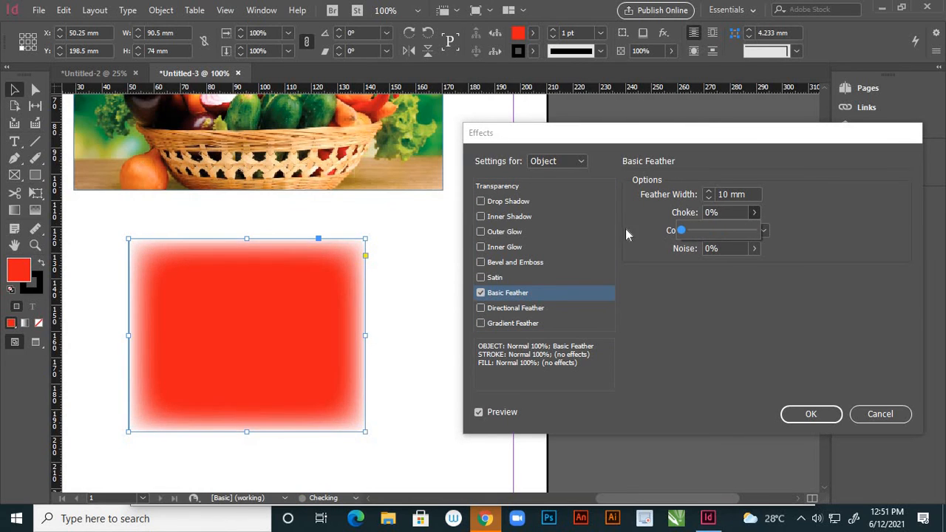
pyautogui.click(677, 275)
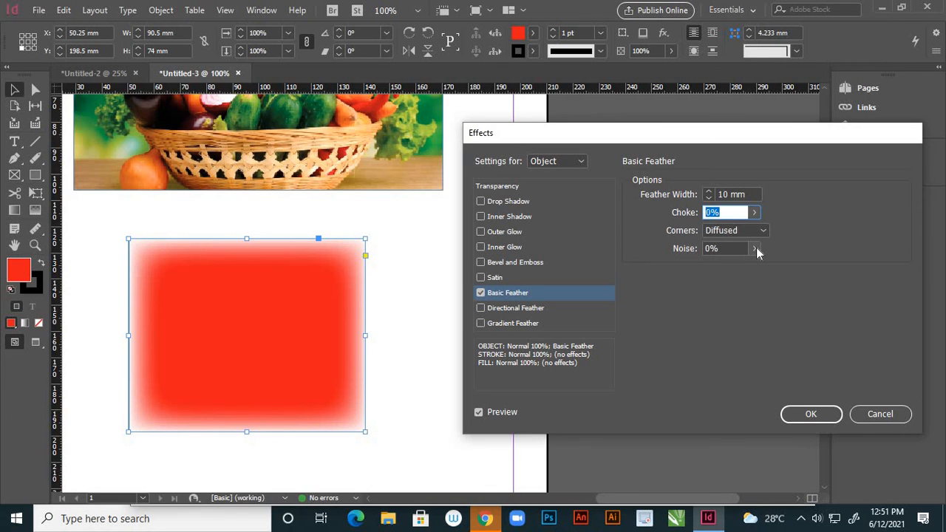
pyautogui.click(755, 249)
pyautogui.moveTo(694, 268); pyautogui.dragTo(693, 270)
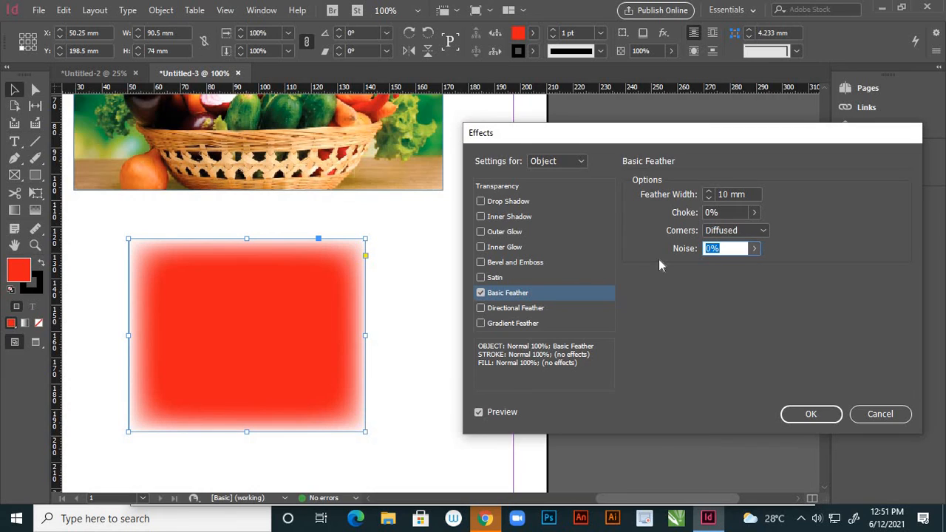
# Step: Turn off Basic Feather and apply Directional Feather to the rectangle, showing its settings
pyautogui.click(481, 293)
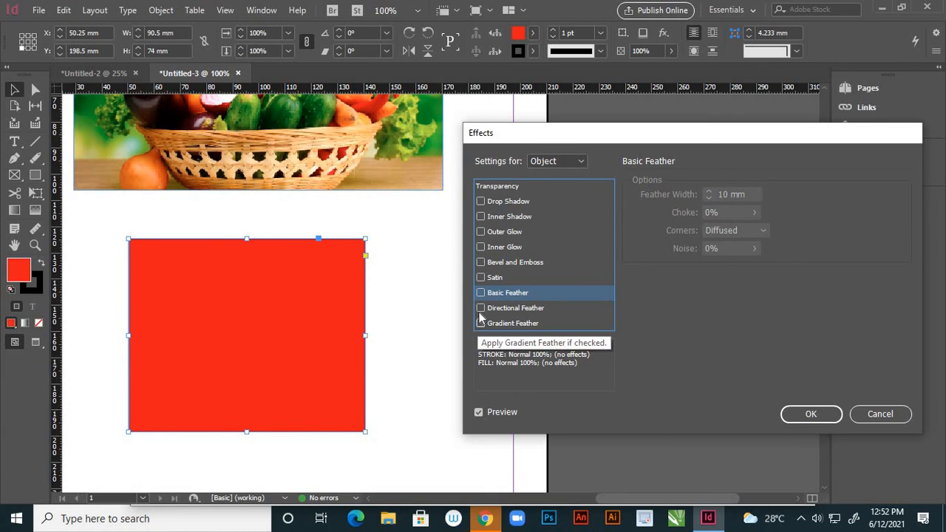
pyautogui.click(481, 308)
pyautogui.click(532, 310)
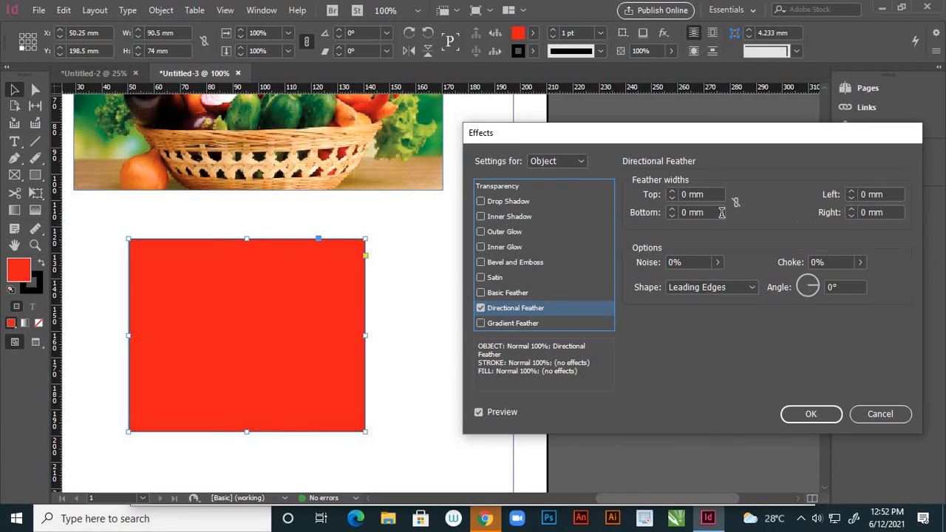
# Step: Set the directional feather's top width to 7 mm, bottom width to 8 mm and angle to 90°
pyautogui.click(673, 194)
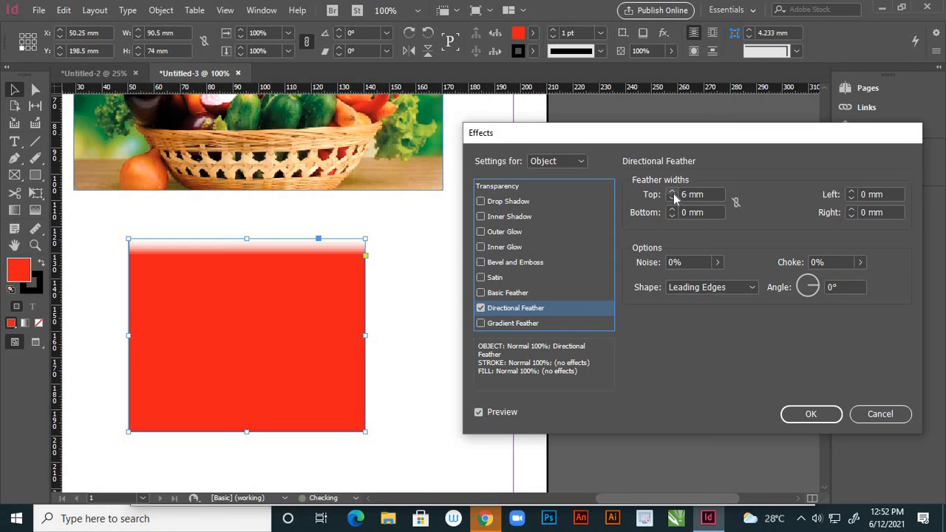
pyautogui.click(674, 194)
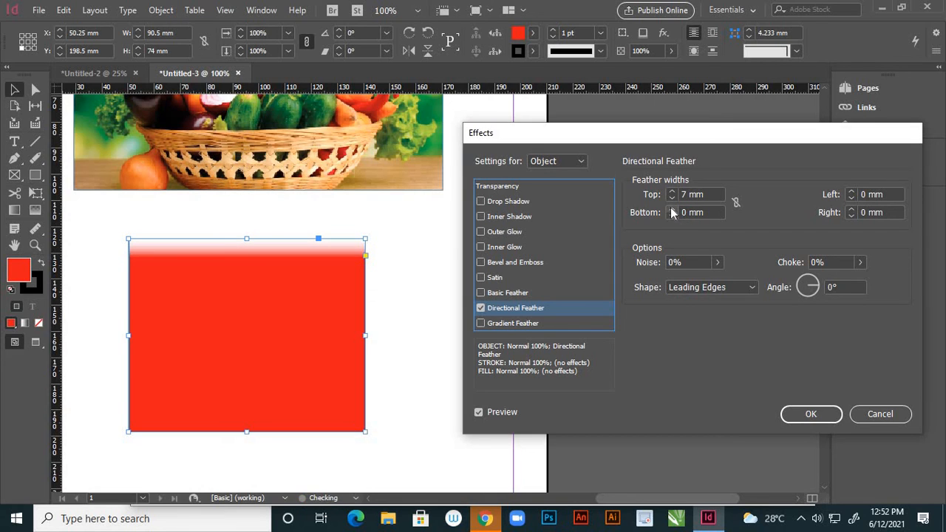
pyautogui.click(672, 210)
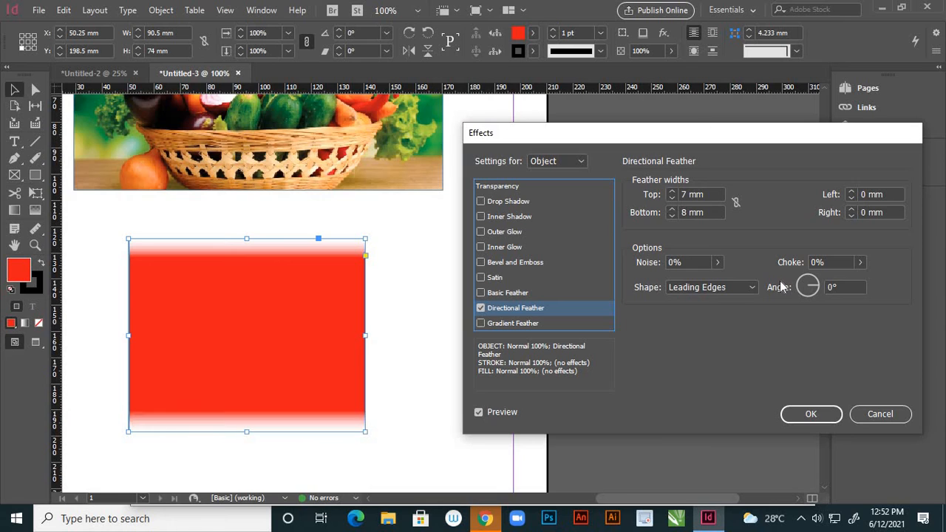
pyautogui.moveTo(810, 290); pyautogui.dragTo(804, 281)
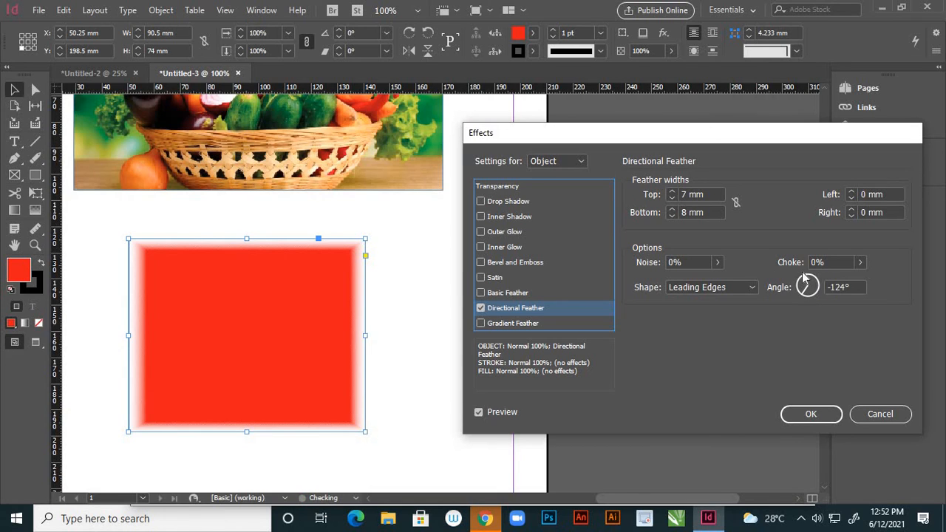
pyautogui.click(807, 282)
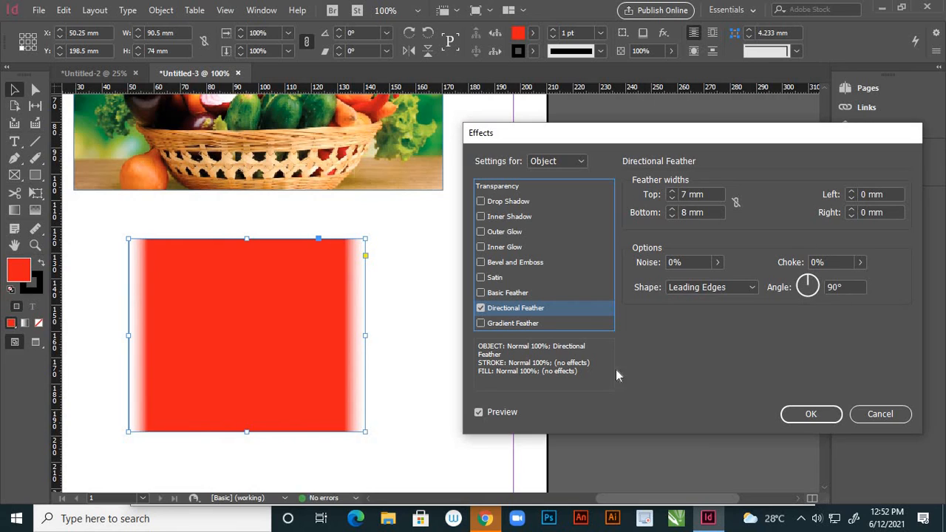
# Step: Replace Directional Feather with the Gradient Feather effect, show its settings and shift the Effects dialog slightly lower
pyautogui.click(481, 308)
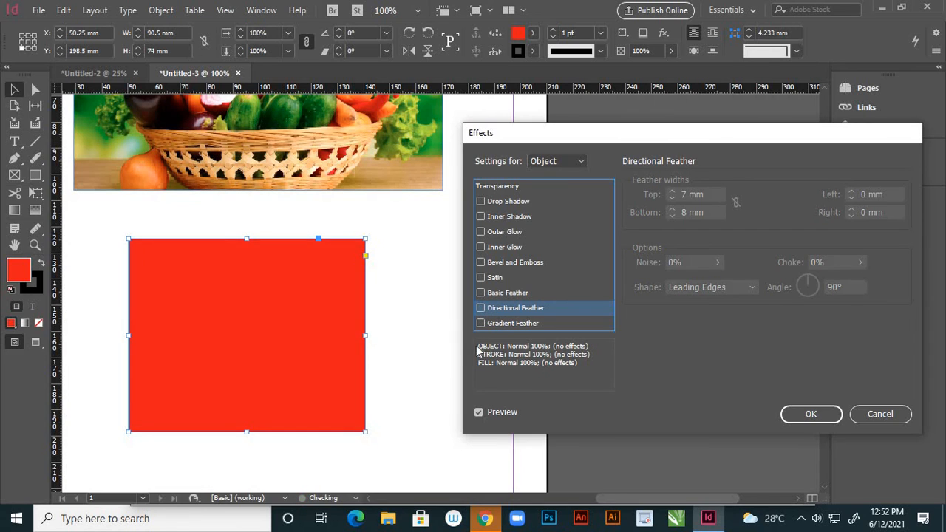
pyautogui.click(480, 324)
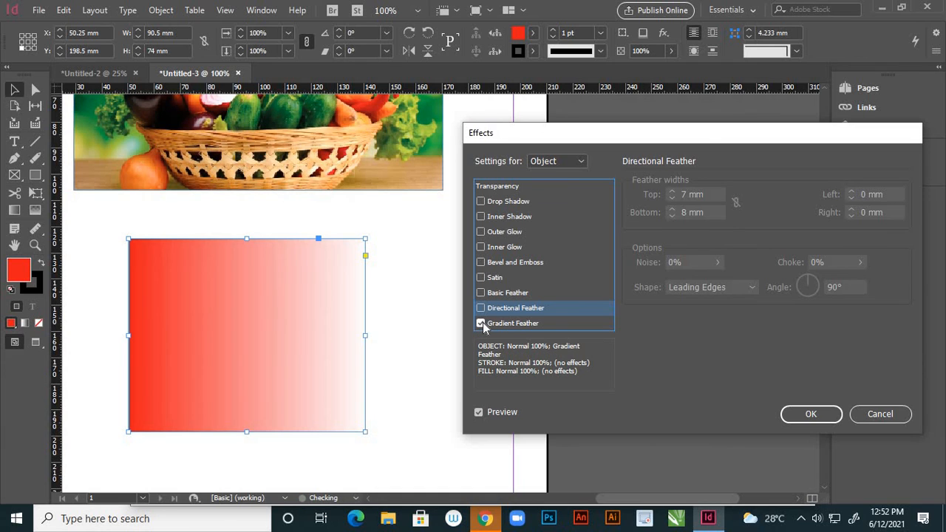
pyautogui.click(549, 323)
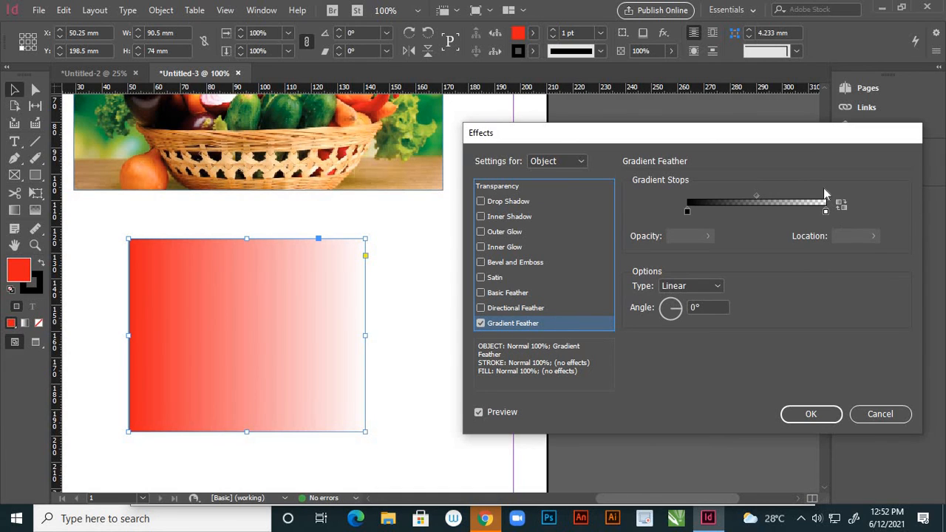
pyautogui.moveTo(828, 135); pyautogui.dragTo(839, 166)
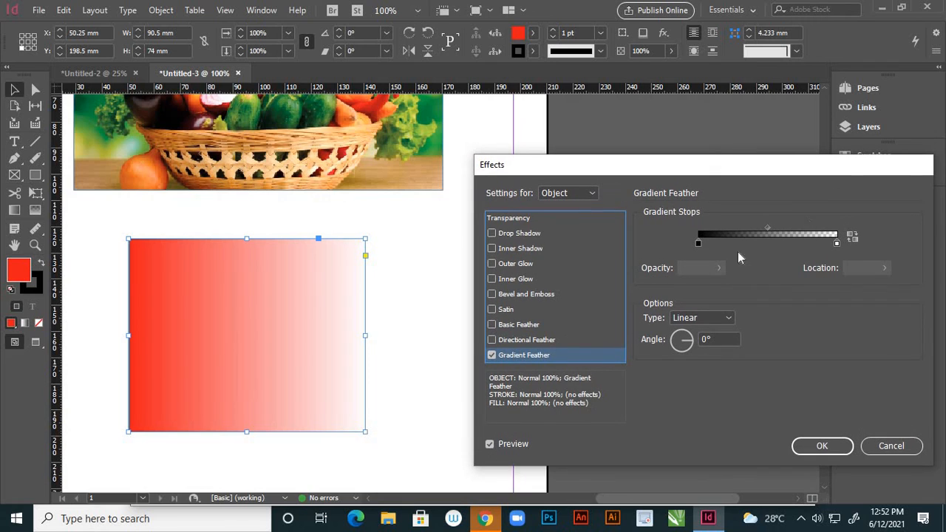
# Step: Move the gradient feather's midpoint to 26% and its transparent end stop to 92%
pyautogui.moveTo(698, 244)
pyautogui.mouseDown()
pyautogui.moveTo(788, 248)
pyautogui.moveTo(689, 245)
pyautogui.mouseUp()
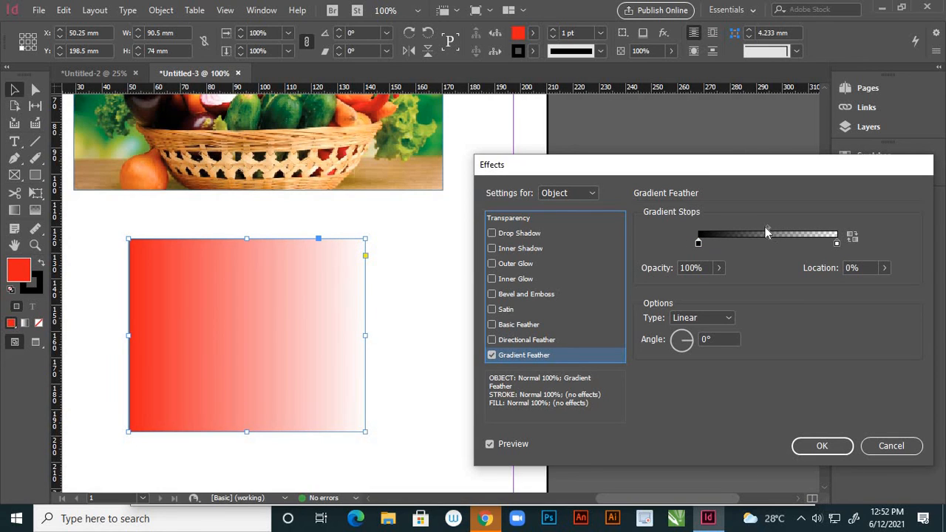
pyautogui.moveTo(766, 229); pyautogui.dragTo(735, 229)
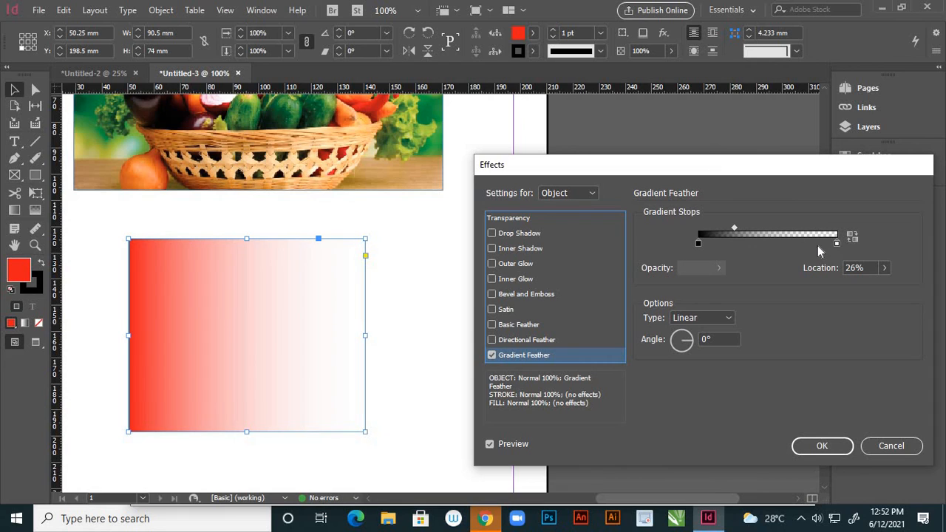
pyautogui.moveTo(840, 244)
pyautogui.mouseDown()
pyautogui.moveTo(770, 243)
pyautogui.moveTo(845, 245)
pyautogui.mouseUp()
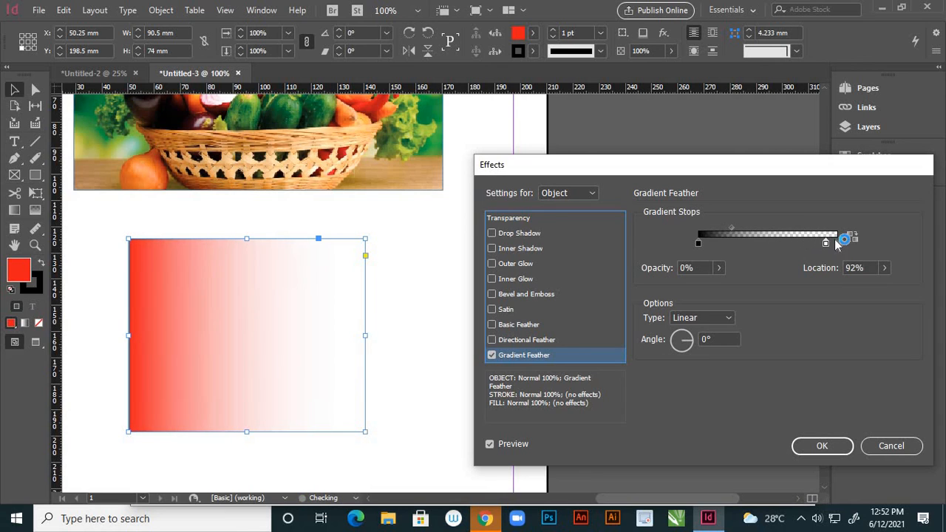
# Step: Reverse the gradient feather so it fades toward the rectangle's left side, with its midpoint at 50%
pyautogui.click(851, 240)
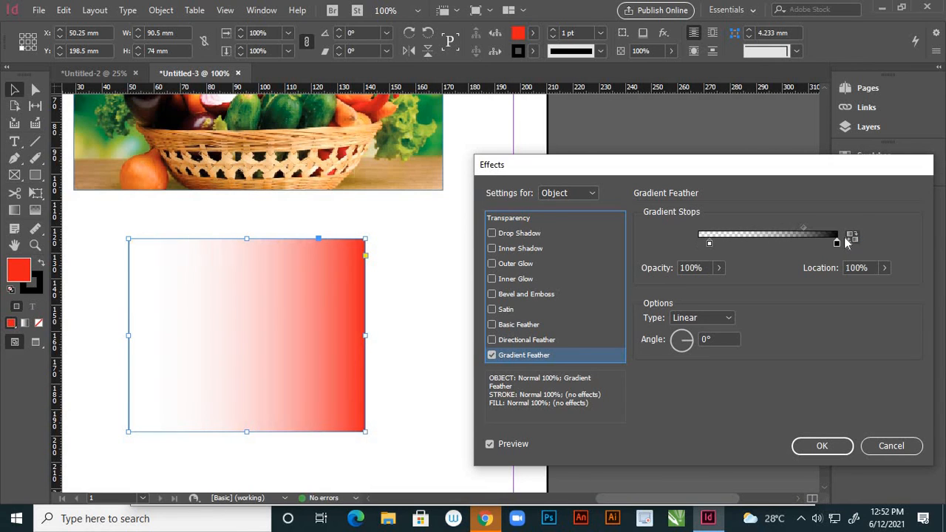
pyautogui.moveTo(803, 229); pyautogui.dragTo(770, 233)
pyautogui.click(852, 240)
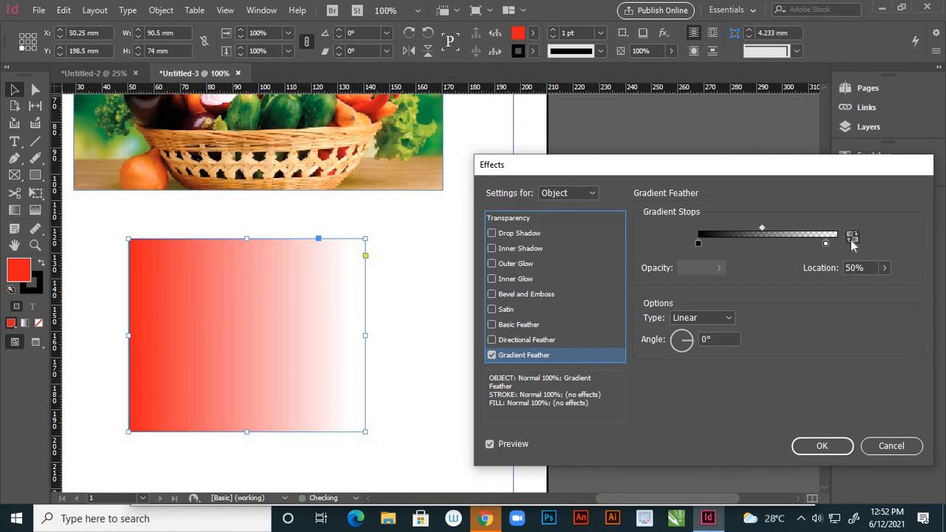
pyautogui.click(852, 240)
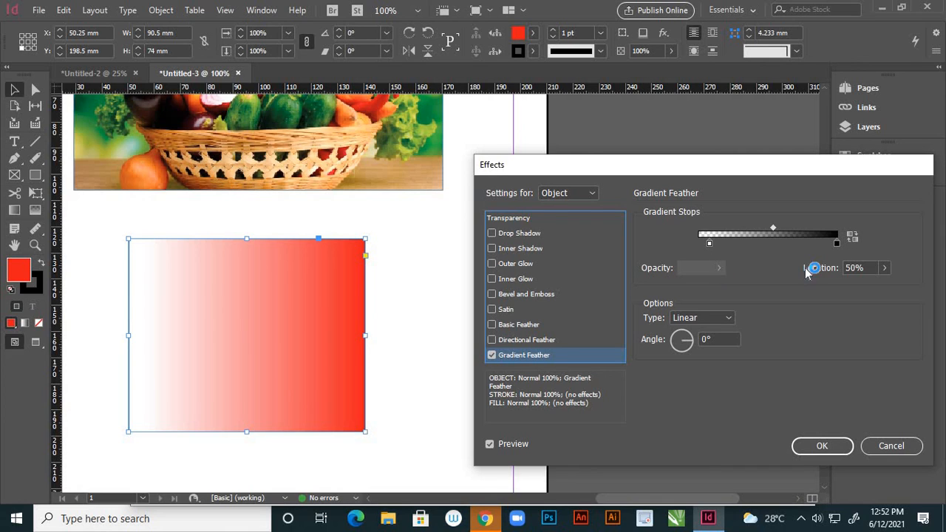
# Step: Set the gradient feather's midpoint location to 36% and change its type to Radial
pyautogui.click(884, 267)
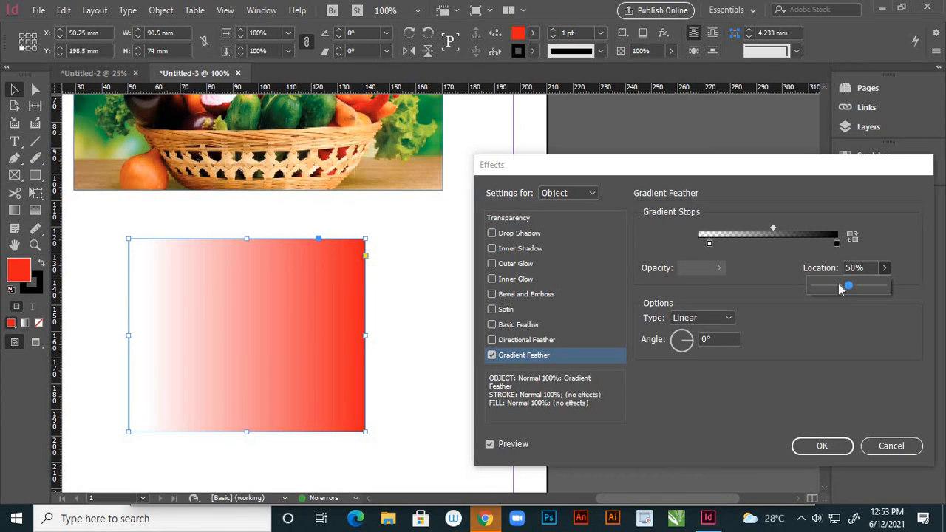
pyautogui.moveTo(840, 286)
pyautogui.mouseDown()
pyautogui.moveTo(890, 287)
pyautogui.moveTo(847, 291)
pyautogui.mouseUp()
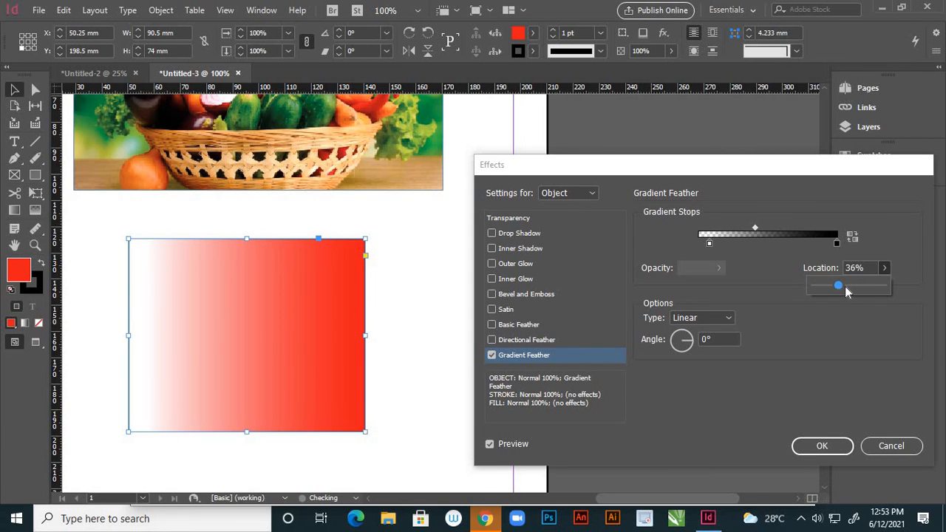
pyautogui.click(734, 318)
pyautogui.click(723, 344)
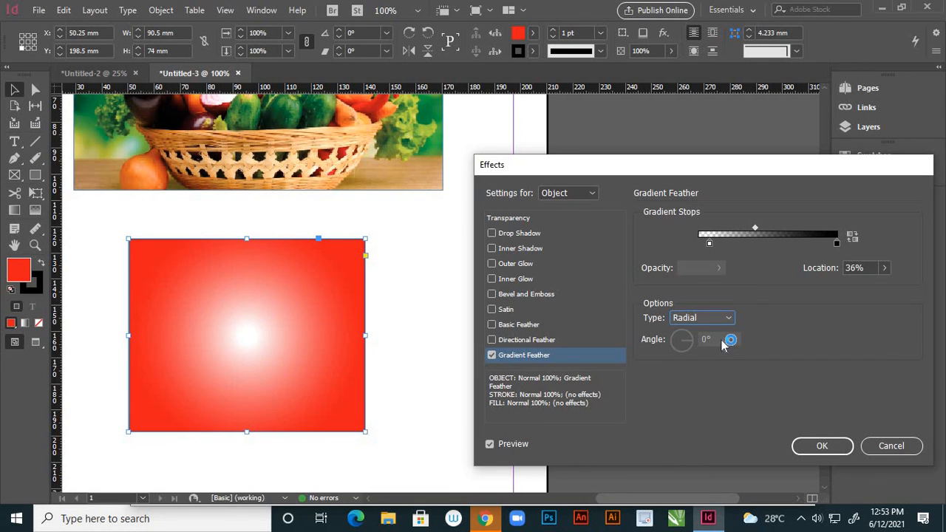
# Step: Try a radial gradient feather midpoint of 59.78%, test the reversed gradient, move the transparent stop to 0%, and discard the effect
pyautogui.moveTo(754, 229); pyautogui.dragTo(786, 231)
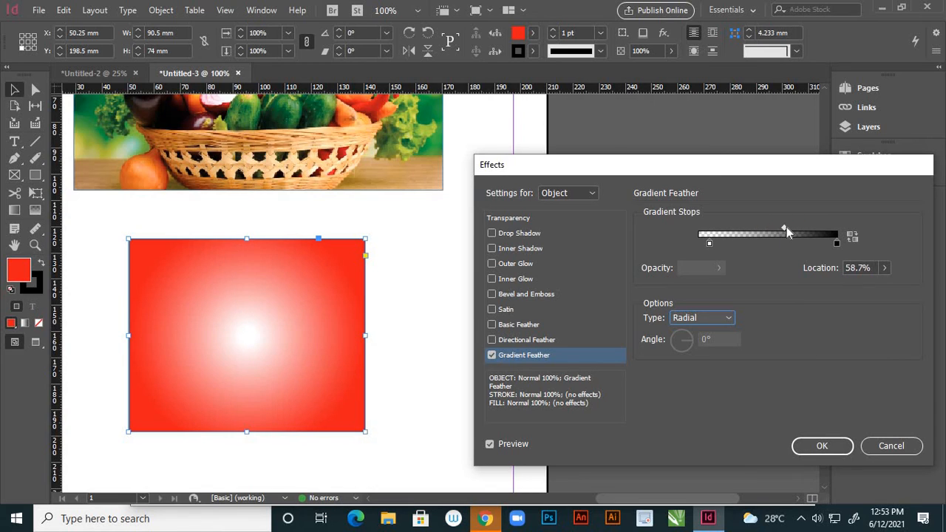
pyautogui.click(850, 241)
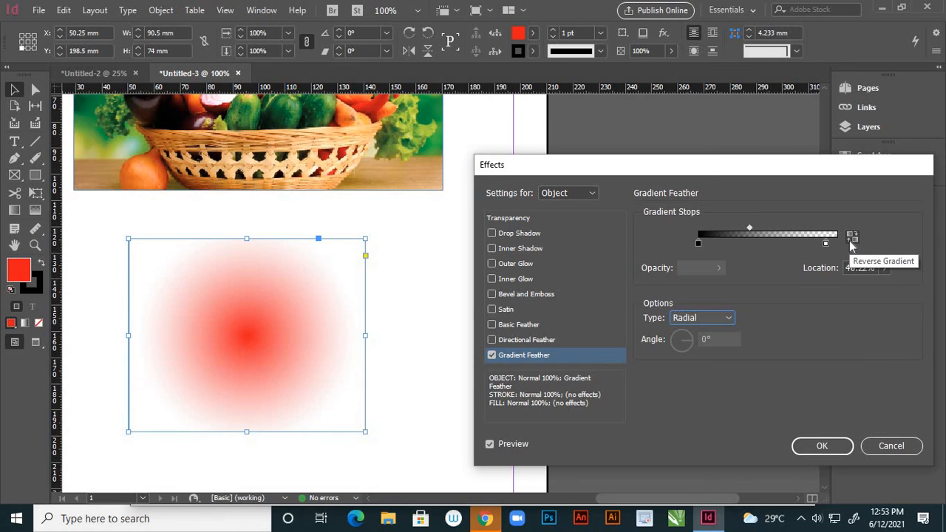
pyautogui.click(850, 242)
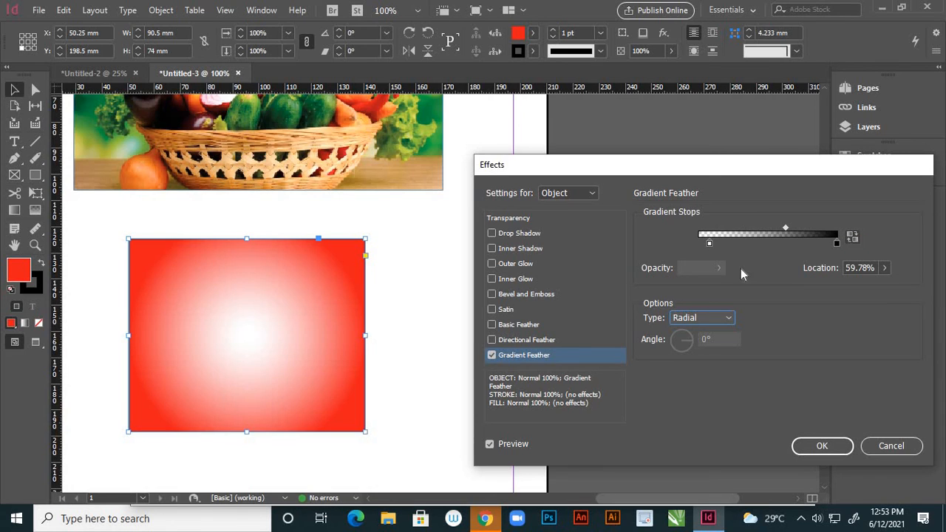
pyautogui.moveTo(710, 244); pyautogui.dragTo(687, 242)
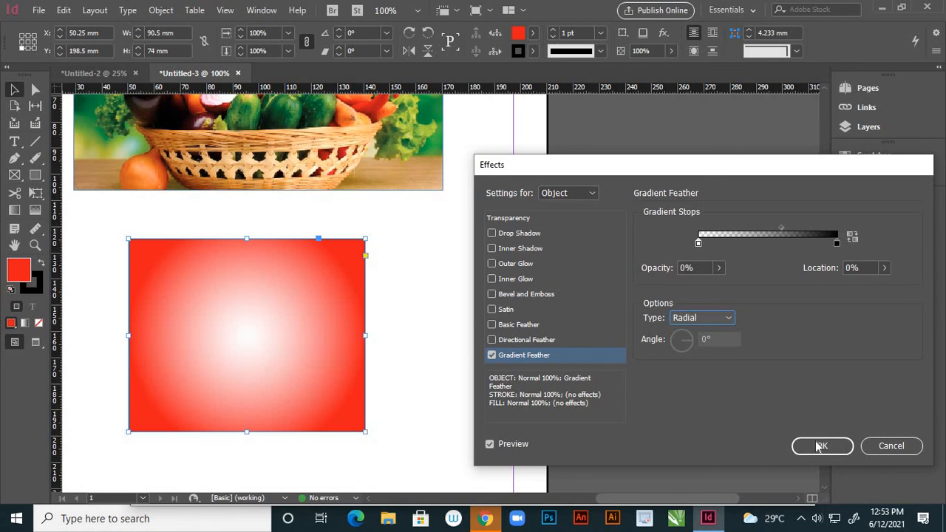
pyautogui.click(892, 446)
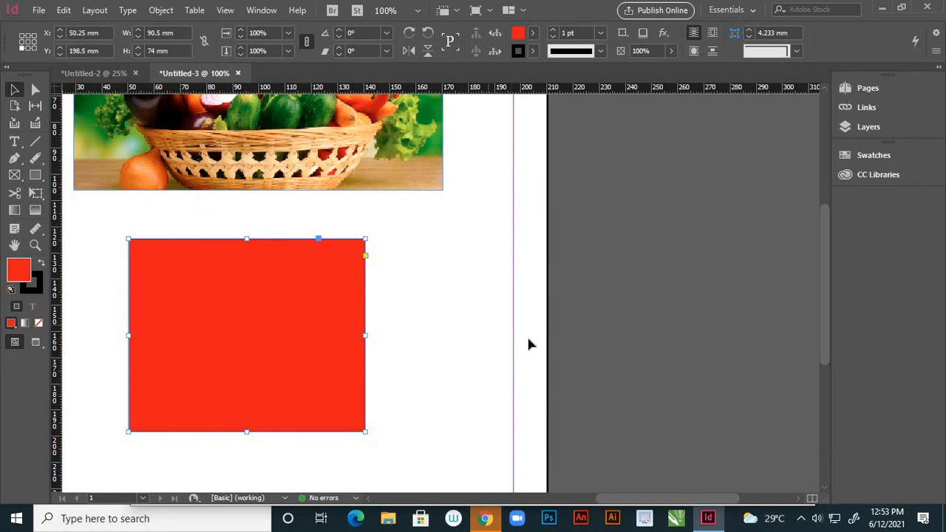
# Step: Move the vegetable picture to X 43 mm, Y 114.313 mm and shift the red rectangle down past the page's left edge
pyautogui.scroll(-2, 565, 377)
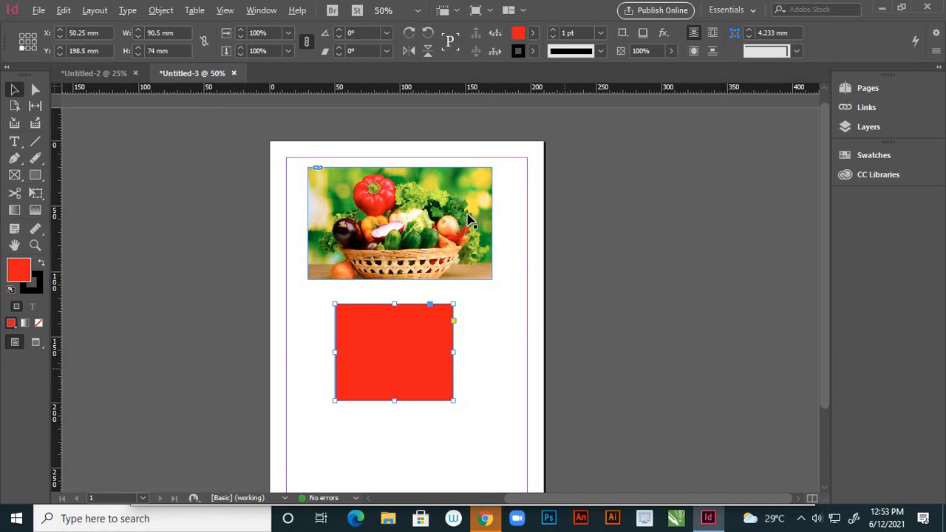
pyautogui.scroll(1, 467, 222)
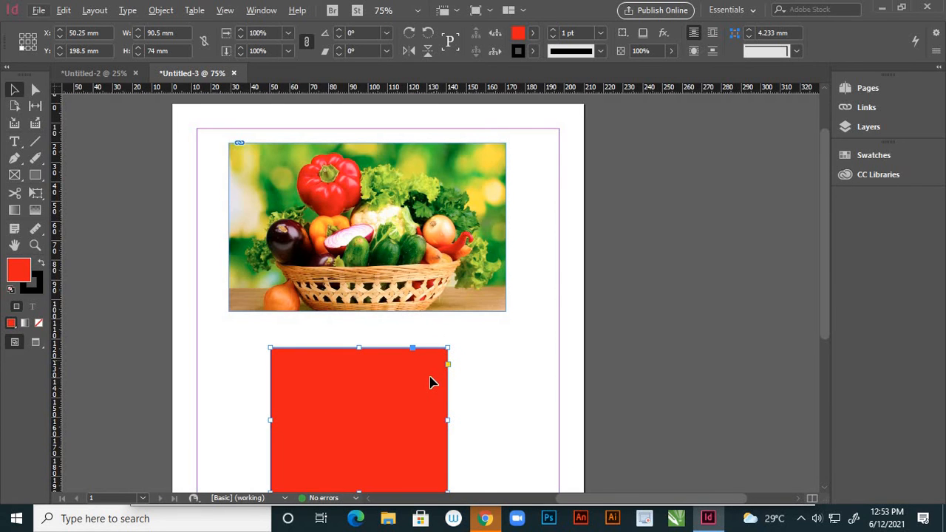
pyautogui.click(456, 250)
pyautogui.moveTo(457, 250); pyautogui.dragTo(484, 266)
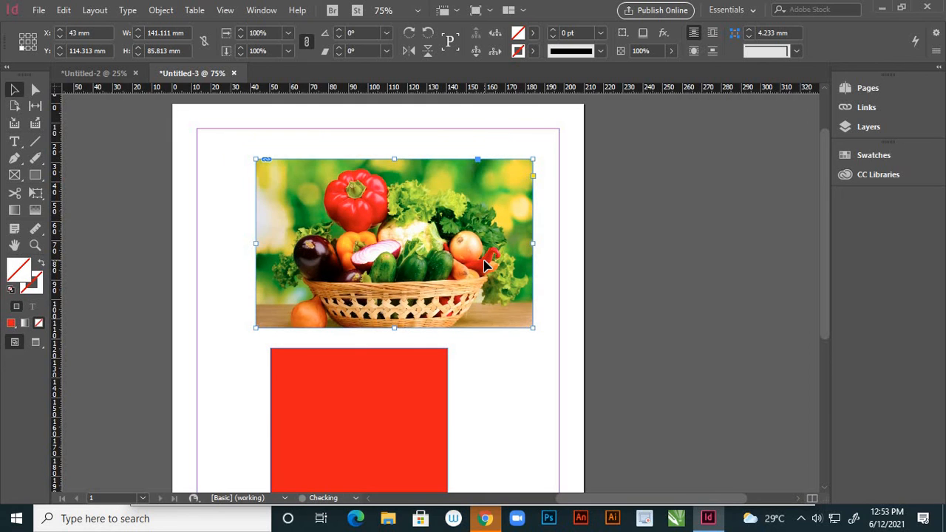
pyautogui.click(393, 376)
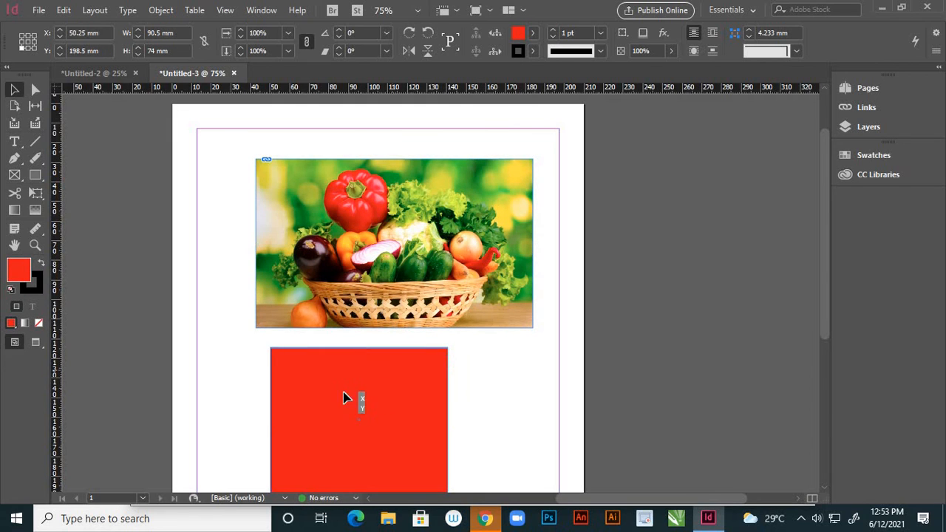
pyautogui.moveTo(347, 399); pyautogui.dragTo(286, 407)
# Step: Select the graphic inside the vegetable picture's frame and add a Drop Shadow effect, keeping the Effects dialog clear of the picture
pyautogui.click(403, 243)
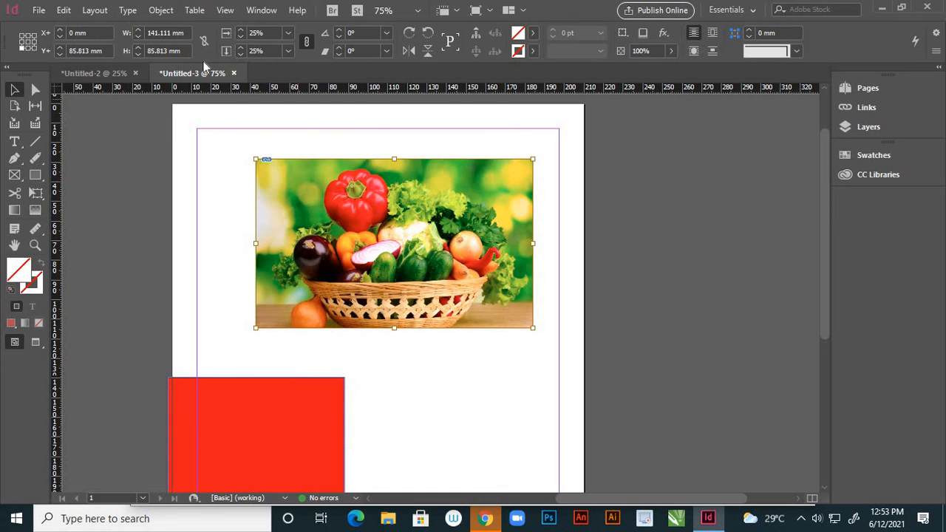
pyautogui.click(161, 11)
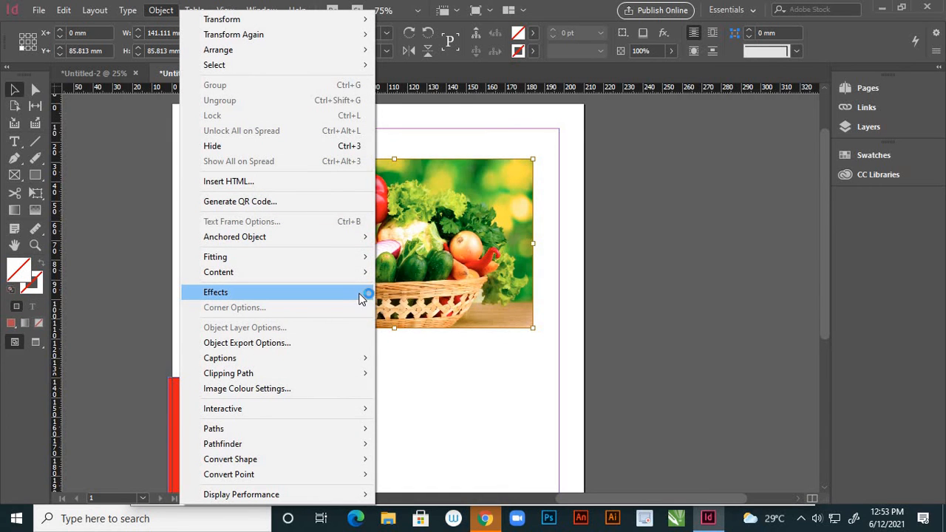
pyautogui.moveTo(369, 296)
pyautogui.click(402, 312)
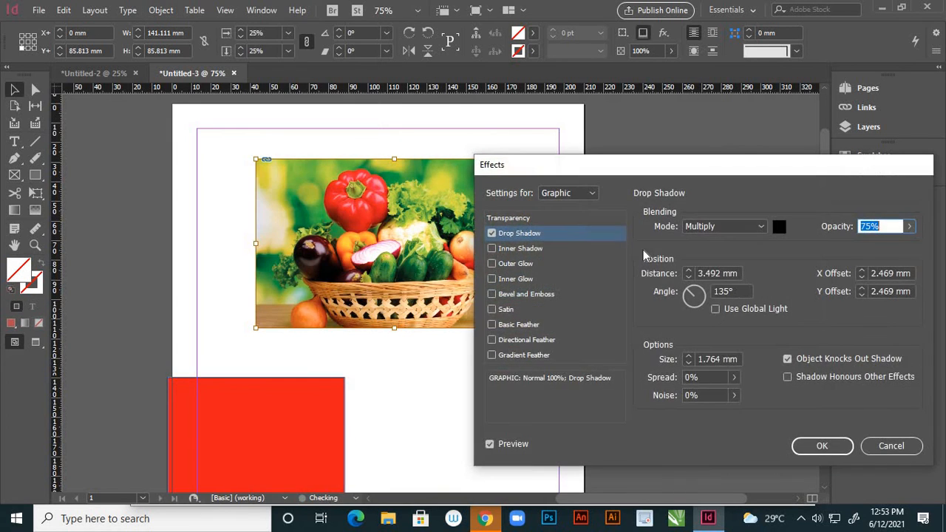
pyautogui.moveTo(773, 177); pyautogui.dragTo(890, 185)
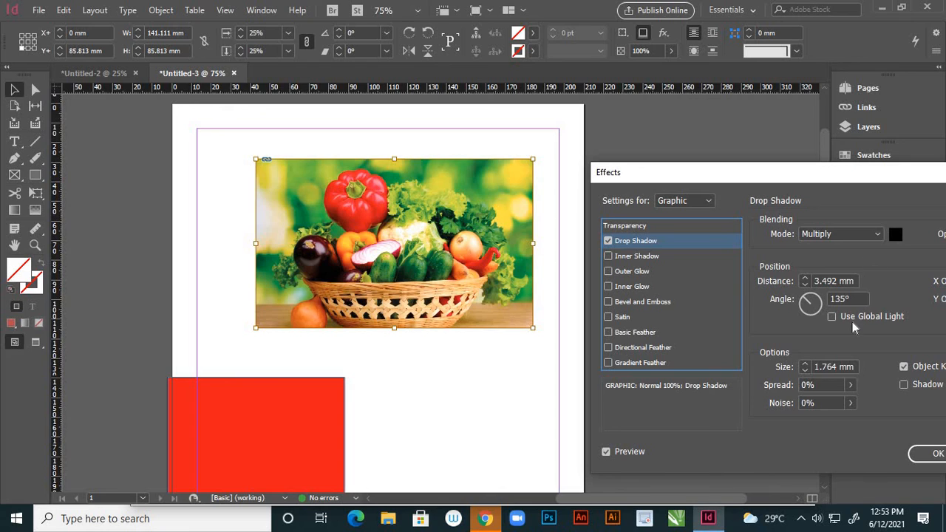
# Step: Set the graphic's drop shadow size to 14 mm, its angle to 75° and its blending mode to Normal
pyautogui.click(806, 364)
pyautogui.click(806, 364)
pyautogui.click(814, 297)
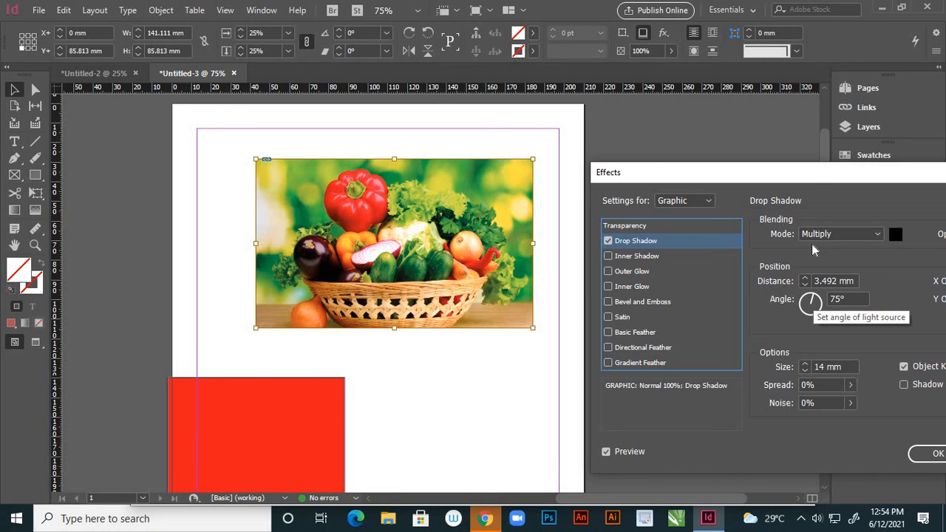
pyautogui.moveTo(812, 178)
pyautogui.mouseDown()
pyautogui.moveTo(765, 203)
pyautogui.moveTo(632, 206)
pyautogui.moveTo(779, 191)
pyautogui.moveTo(803, 174)
pyautogui.mouseUp()
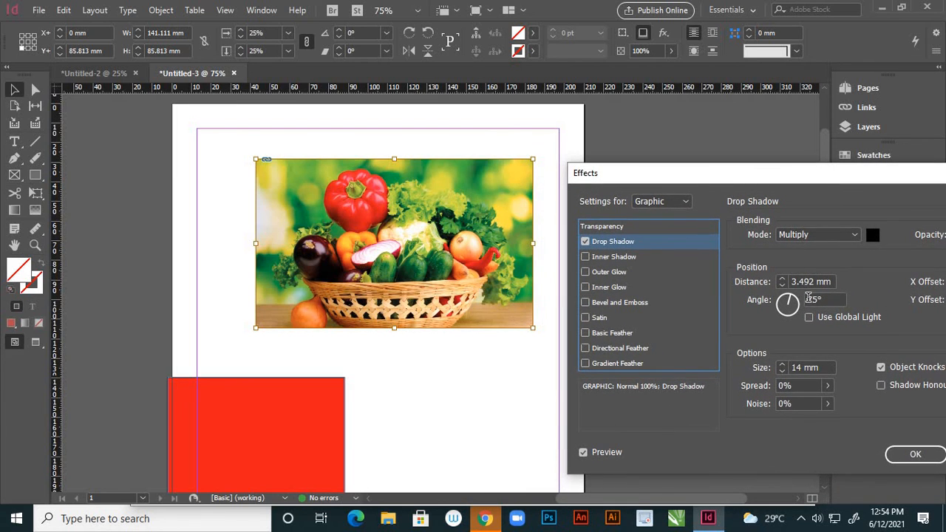
pyautogui.click(842, 235)
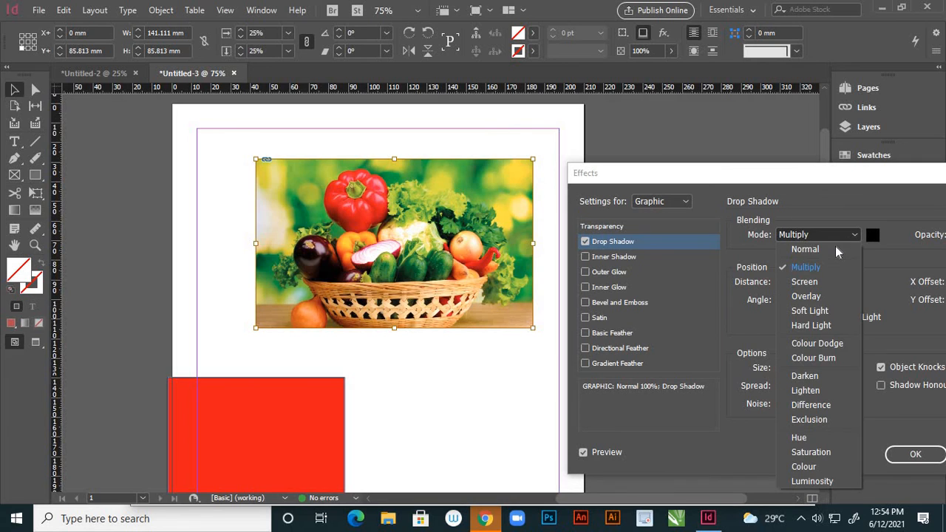
pyautogui.click(835, 247)
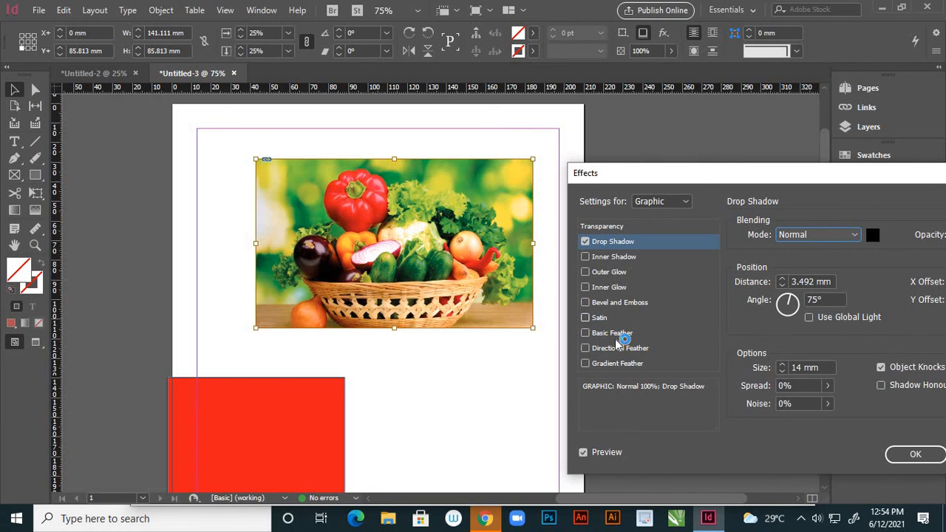
# Step: Try a 27° angle, 16 mm size and 29% spread for the graphic's drop shadow, and discard the effect
pyautogui.click(796, 300)
pyautogui.click(781, 365)
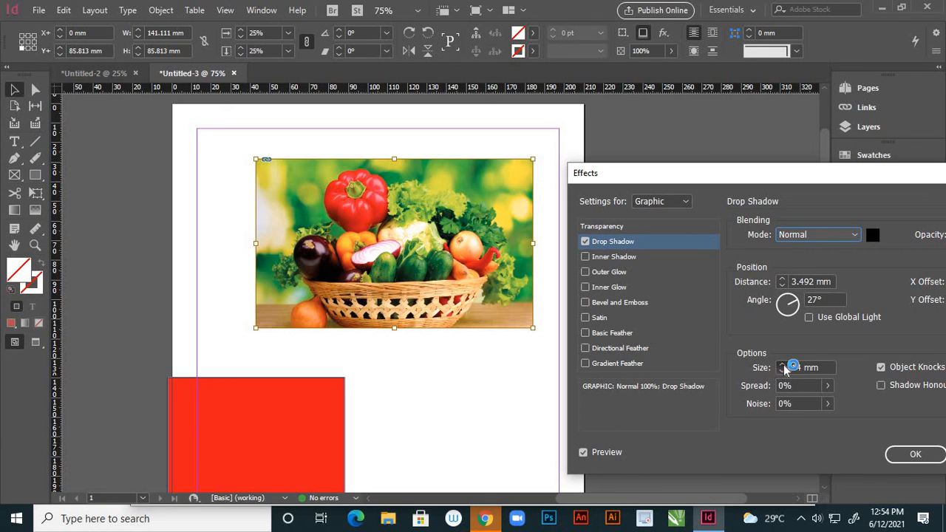
pyautogui.click(781, 364)
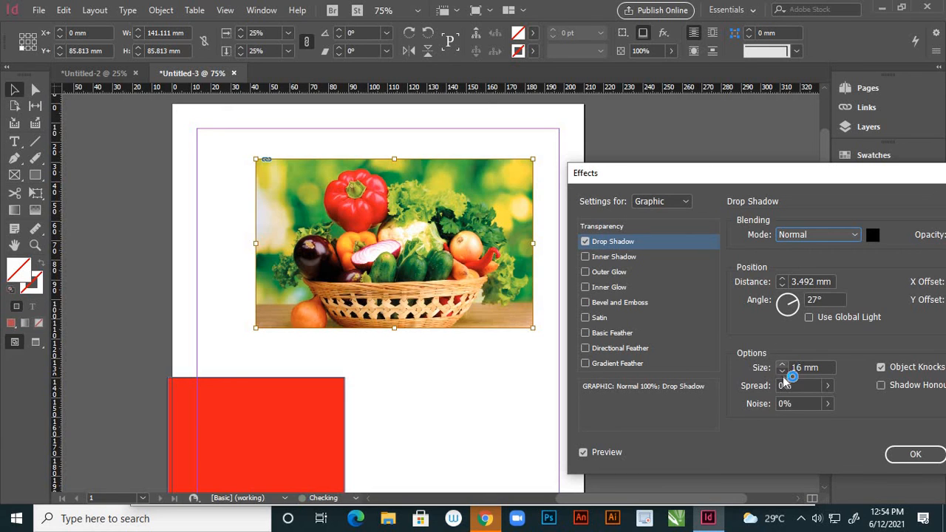
pyautogui.click(828, 385)
pyautogui.moveTo(755, 406); pyautogui.dragTo(777, 410)
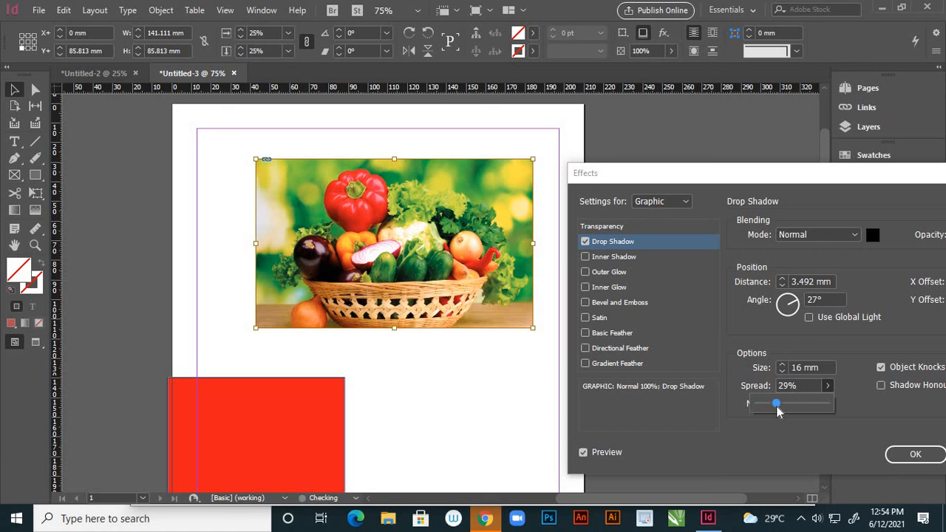
pyautogui.click(740, 429)
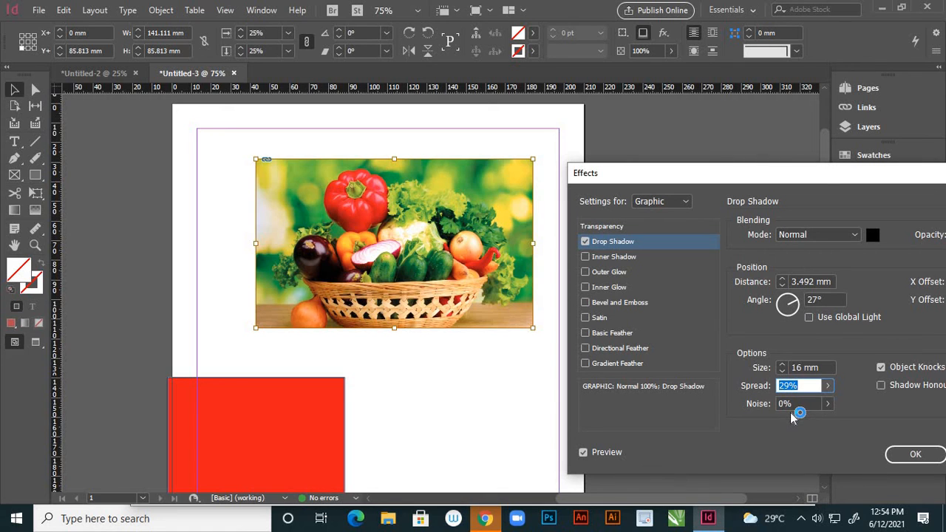
pyautogui.moveTo(830, 182); pyautogui.dragTo(751, 196)
pyautogui.click(892, 475)
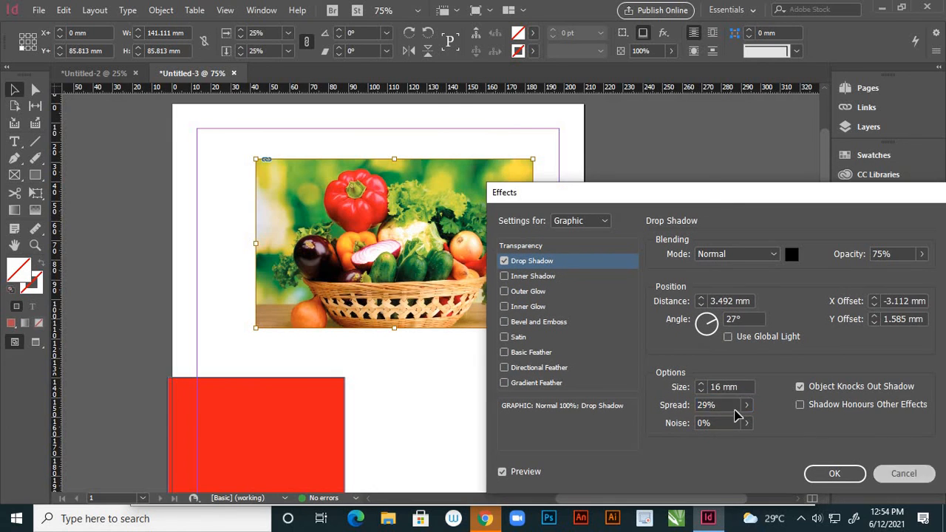
# Step: Select the vegetable picture's frame instead of its content and add a Drop Shadow effect with the angle set to -7°
pyautogui.click(549, 394)
pyautogui.click(495, 281)
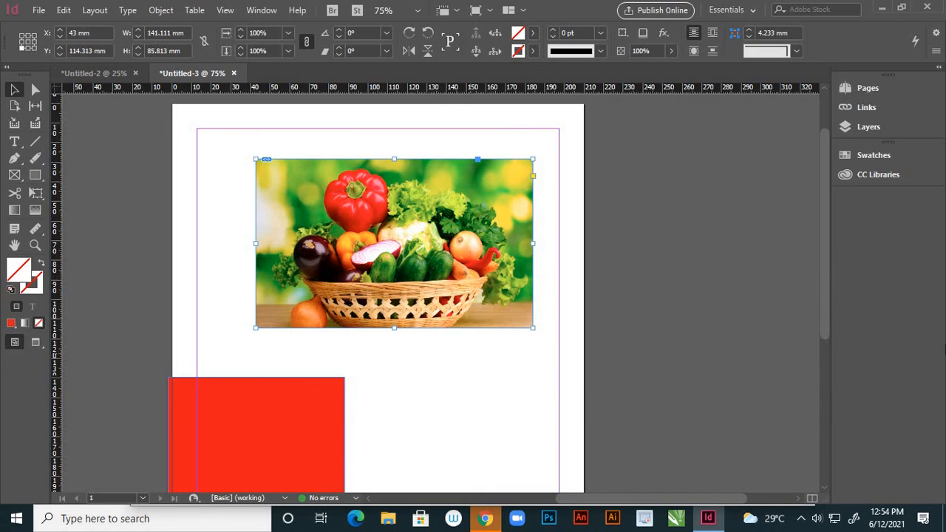
pyautogui.click(160, 11)
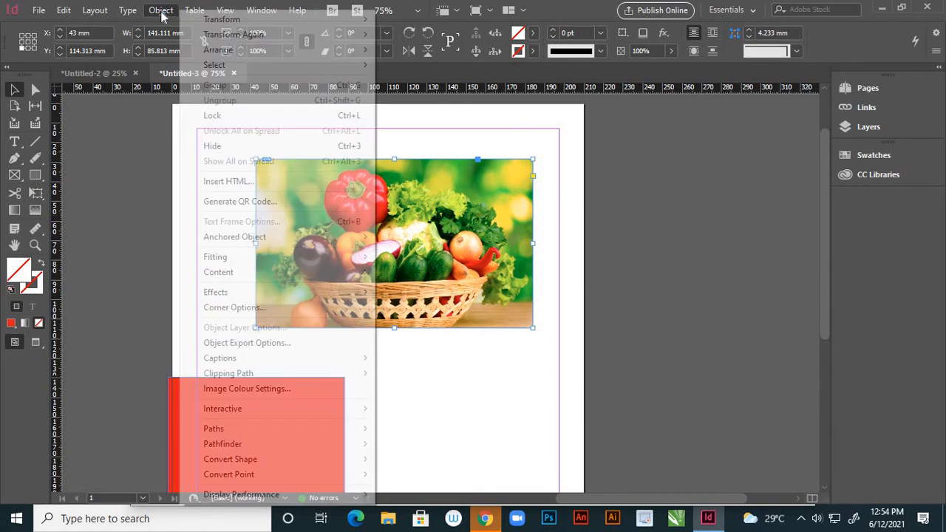
pyautogui.moveTo(355, 292)
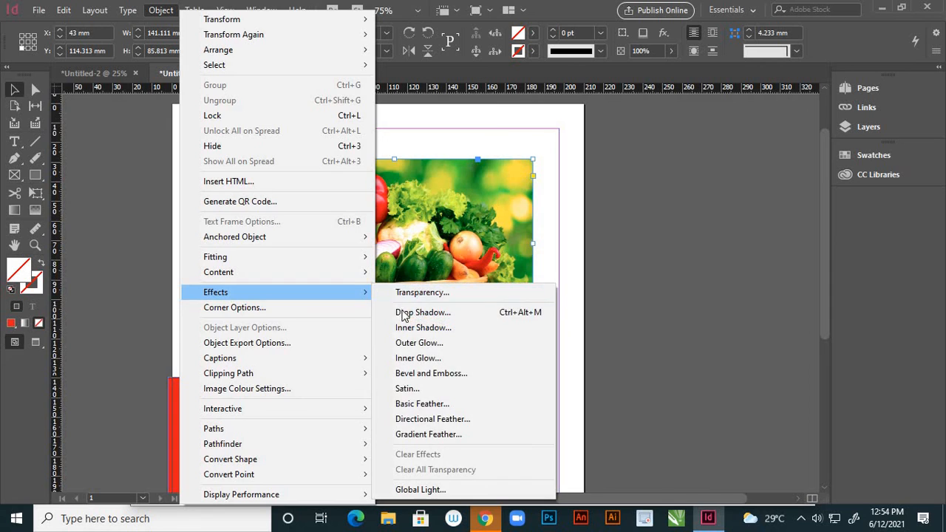
pyautogui.click(406, 311)
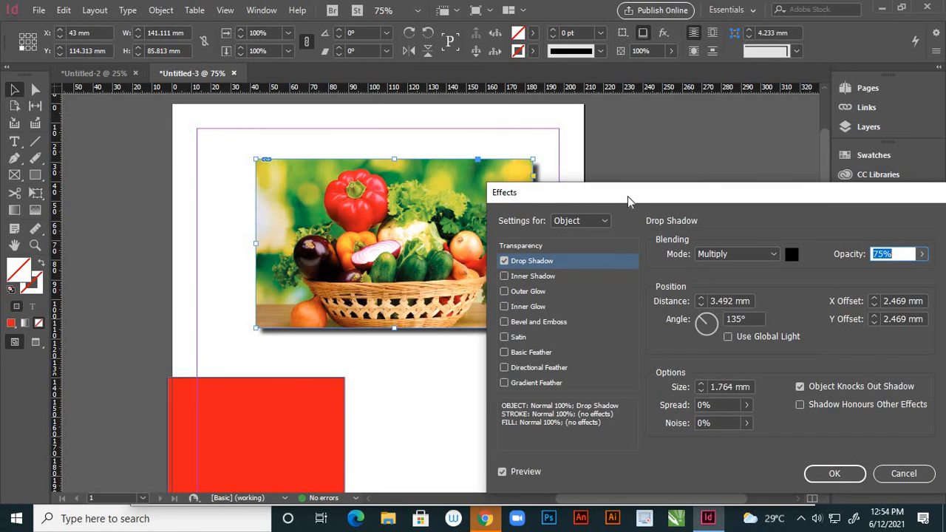
pyautogui.moveTo(628, 196); pyautogui.dragTo(766, 144)
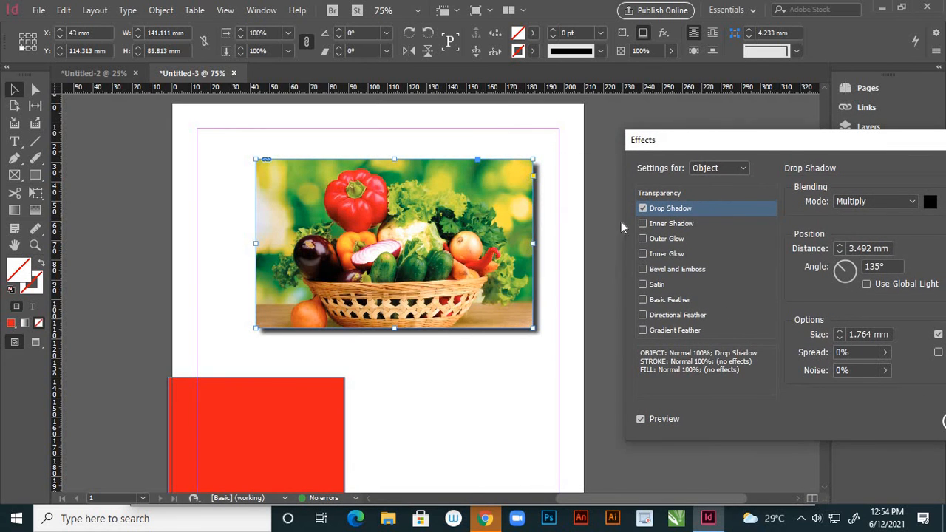
pyautogui.moveTo(735, 135); pyautogui.dragTo(677, 153)
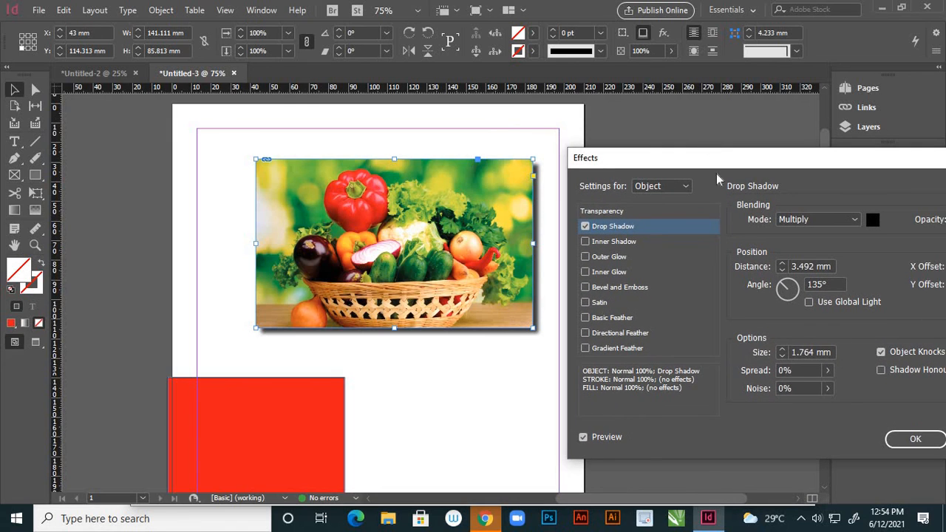
pyautogui.click(793, 283)
pyautogui.moveTo(792, 294); pyautogui.dragTo(824, 295)
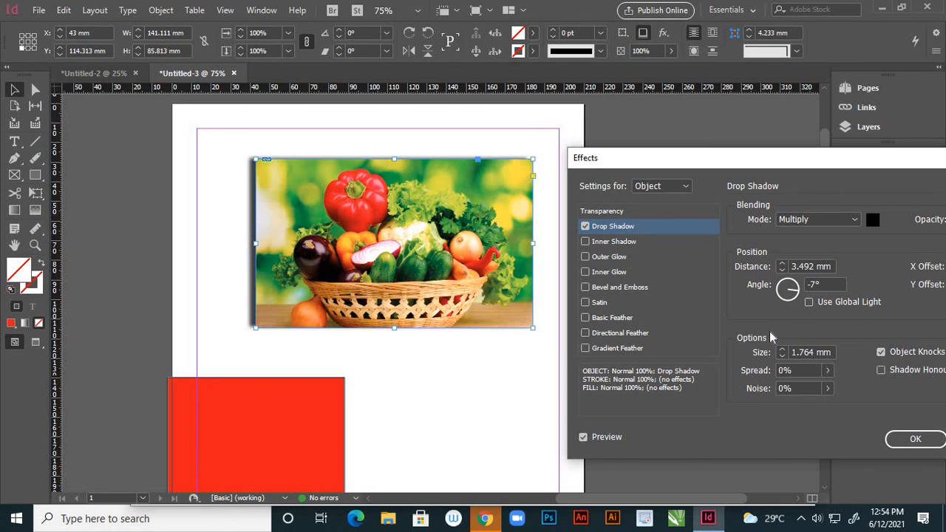
# Step: Replace the picture's Drop Shadow with Inner Shadow, Outer Glow and finally Inner Glow, switching off each previous effect
pyautogui.click(585, 241)
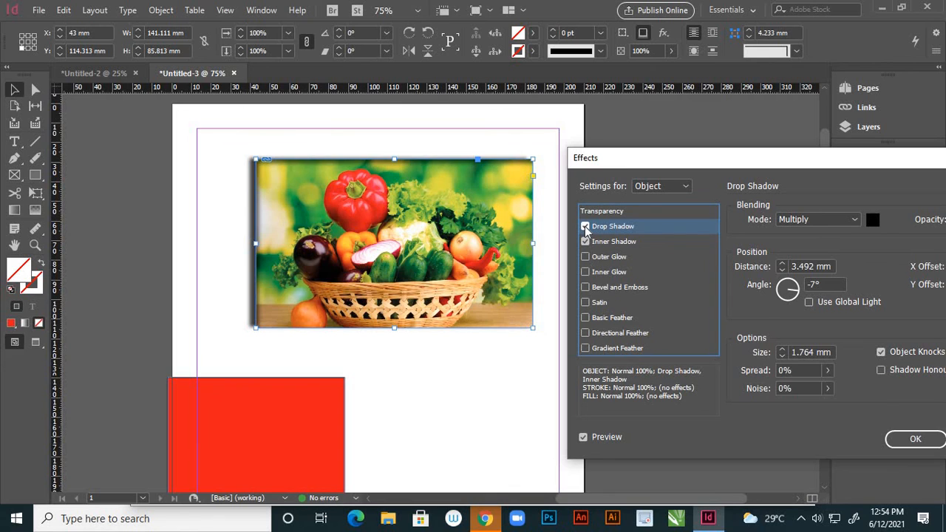
pyautogui.click(585, 227)
pyautogui.click(586, 257)
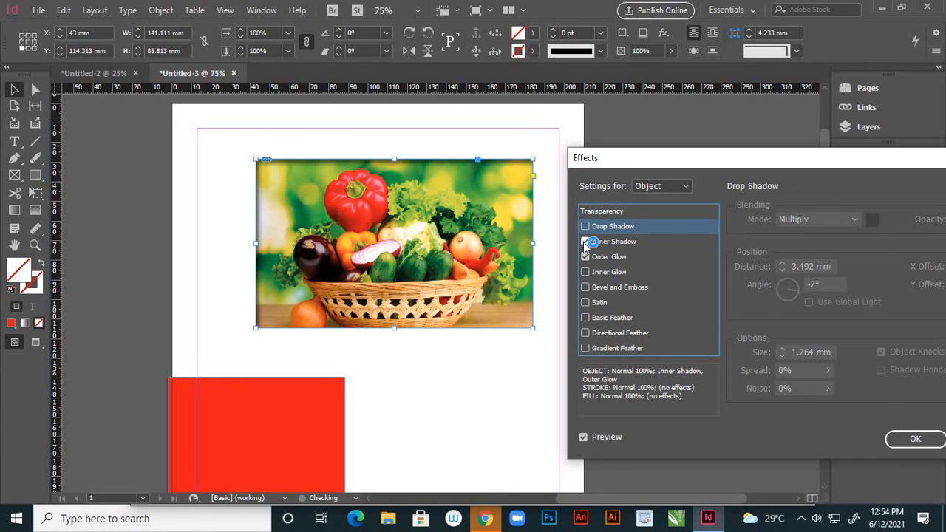
pyautogui.click(585, 242)
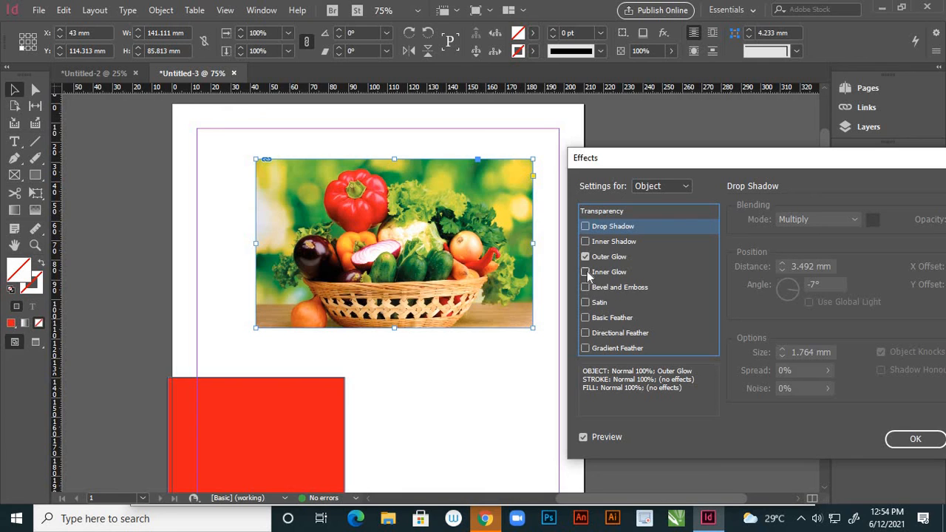
pyautogui.click(586, 271)
pyautogui.click(585, 256)
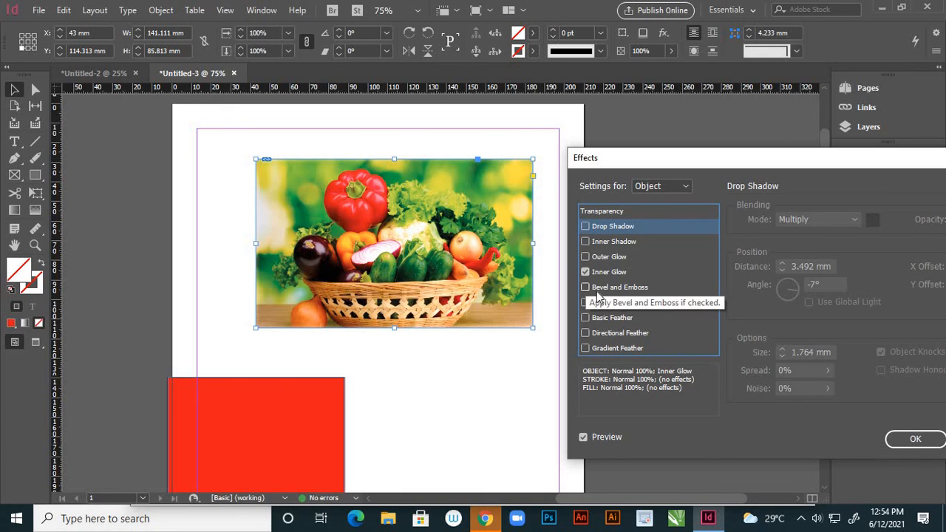
# Step: Replace the picture's Inner Glow with Bevel and Emboss and show that effect's settings
pyautogui.click(585, 288)
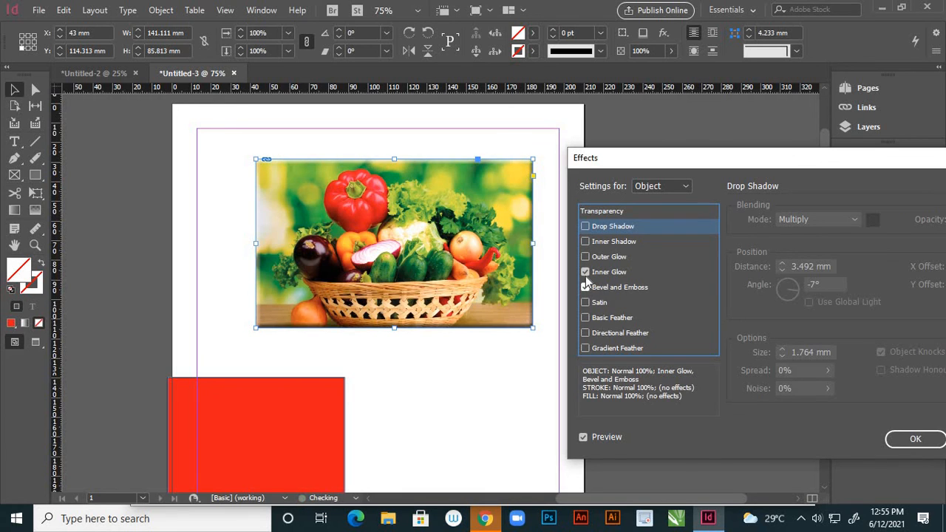
pyautogui.click(585, 272)
pyautogui.click(619, 288)
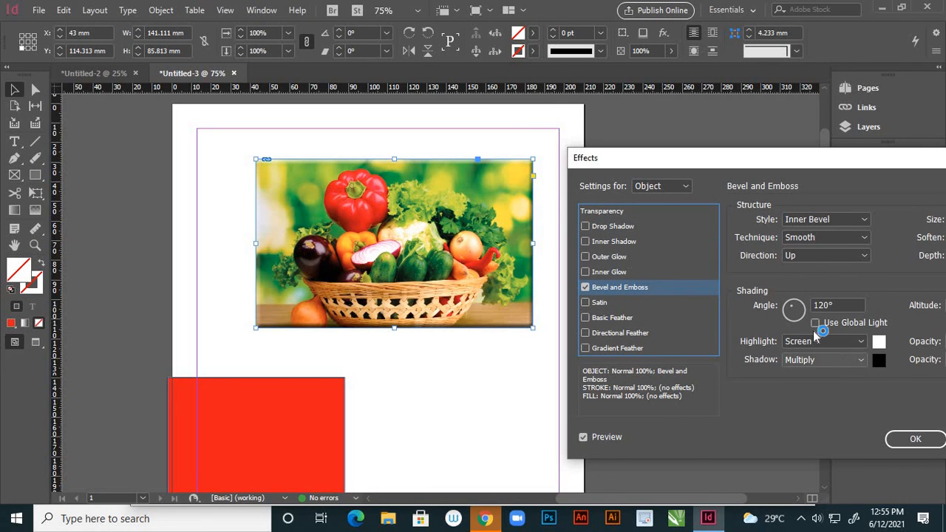
# Step: Set the vegetable picture's Bevel and Emboss style to Emboss
pyautogui.click(864, 218)
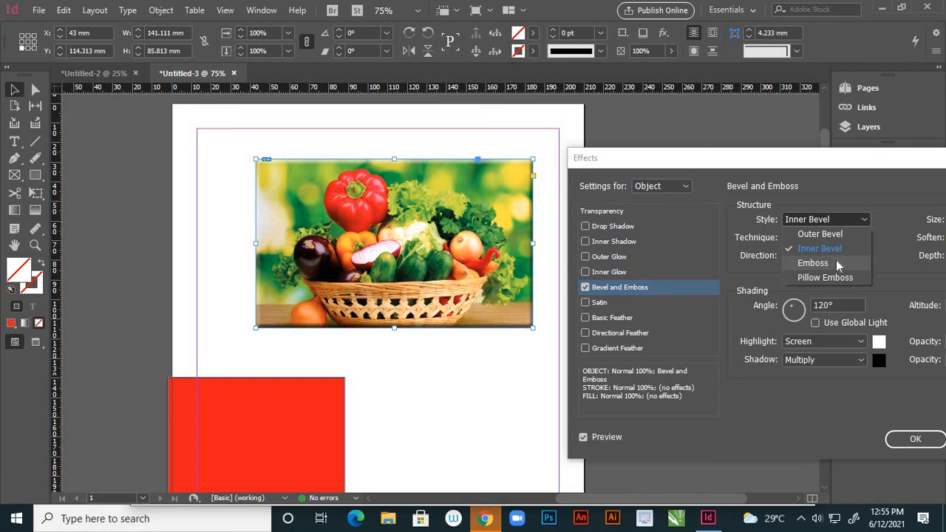
pyautogui.click(836, 263)
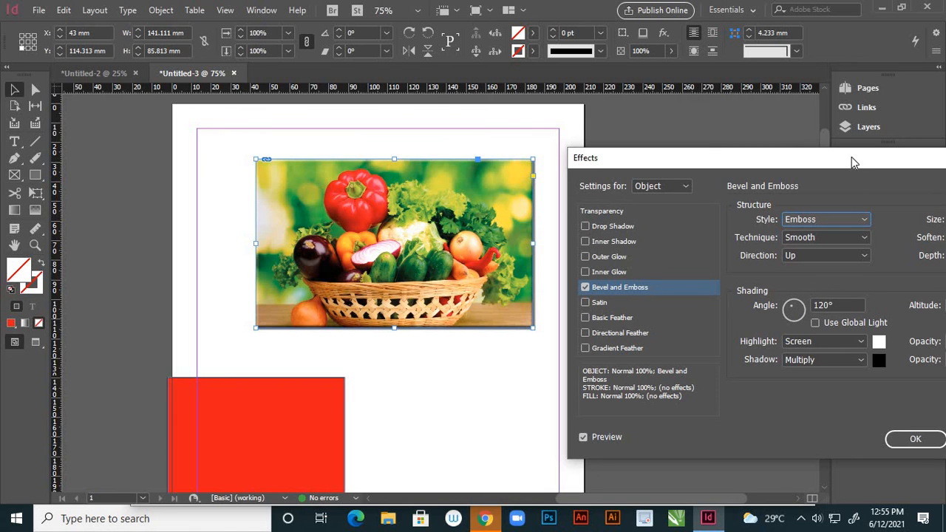
pyautogui.moveTo(851, 162); pyautogui.dragTo(734, 202)
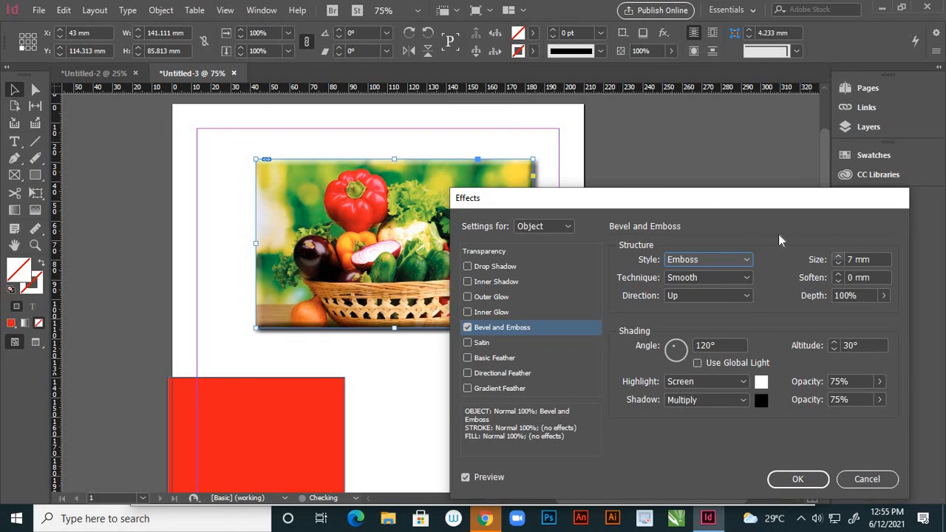
pyautogui.moveTo(731, 200); pyautogui.dragTo(883, 144)
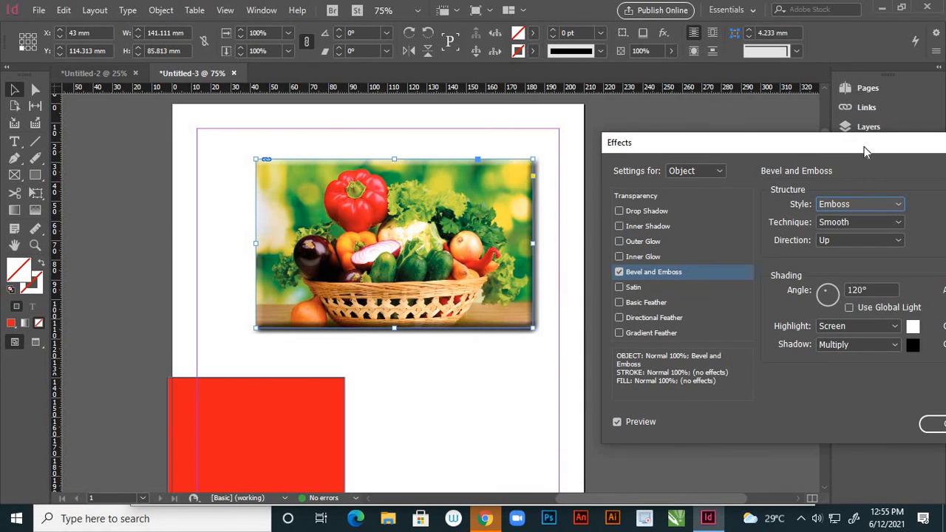
# Step: Replace the picture's Bevel and Emboss with Satin and then Basic Feather, and show the Basic Feather settings
pyautogui.click(619, 287)
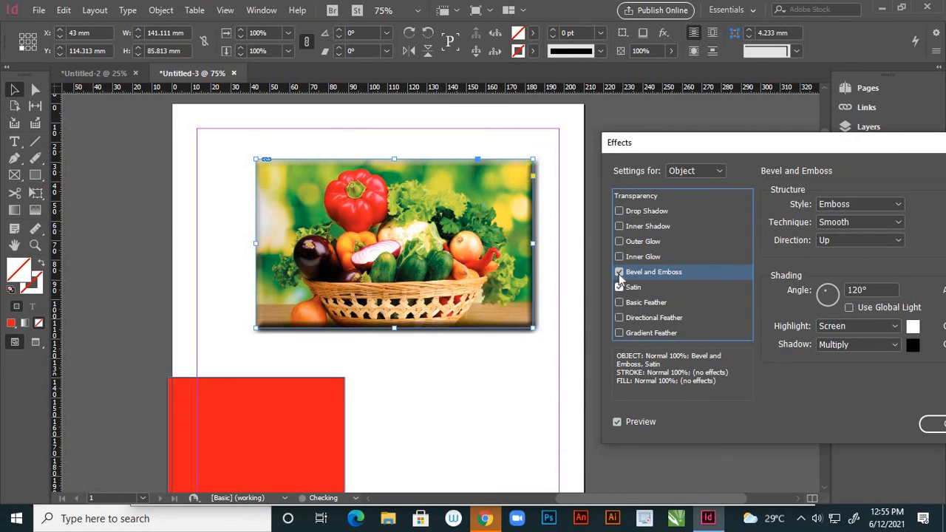
pyautogui.click(620, 273)
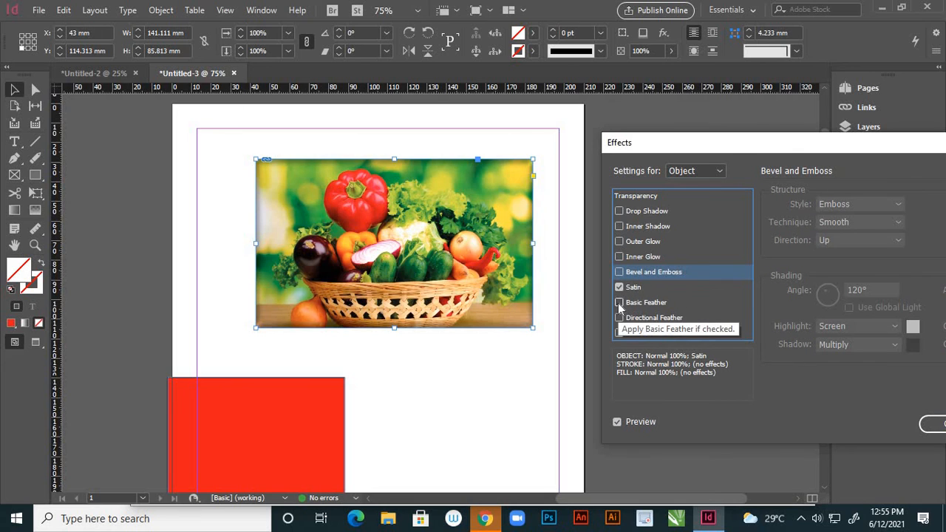
pyautogui.click(619, 302)
pyautogui.click(620, 288)
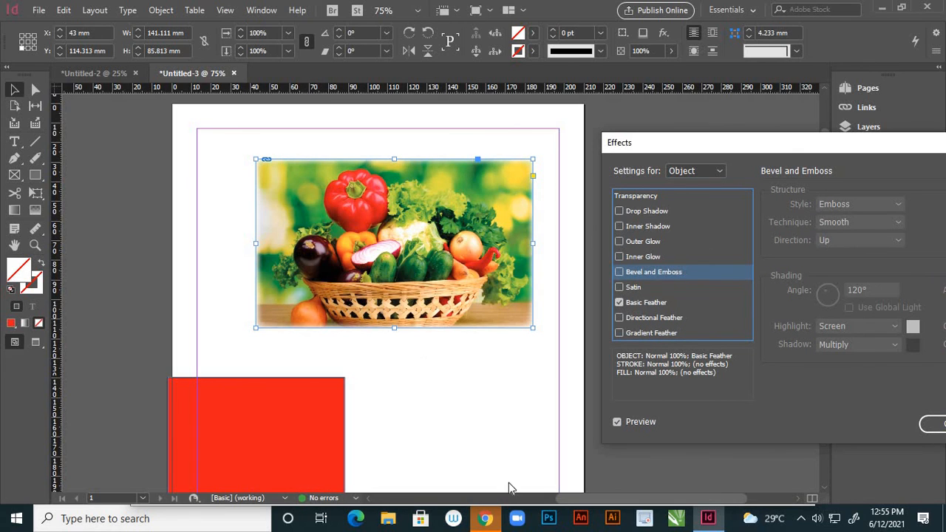
pyautogui.click(679, 303)
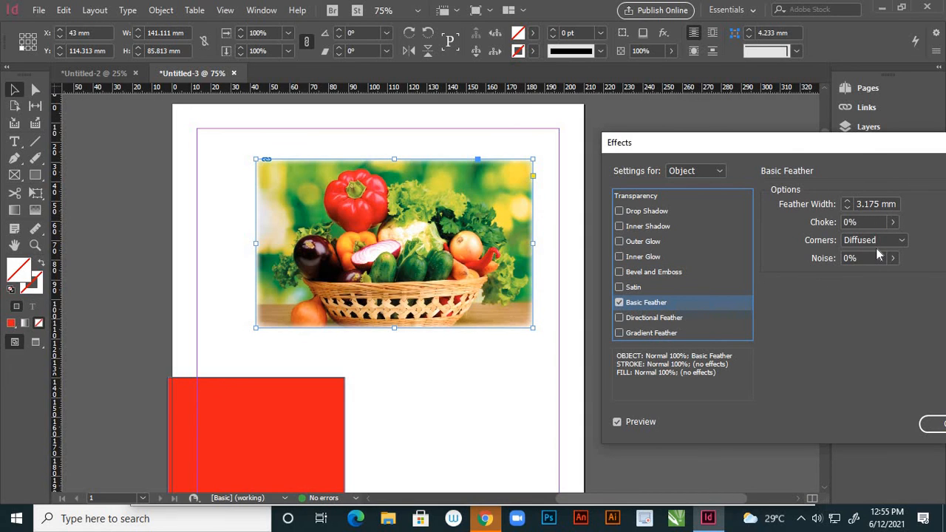
# Step: Try Rounded corners for the picture's Basic Feather and return the corners to Diffused
pyautogui.click(902, 241)
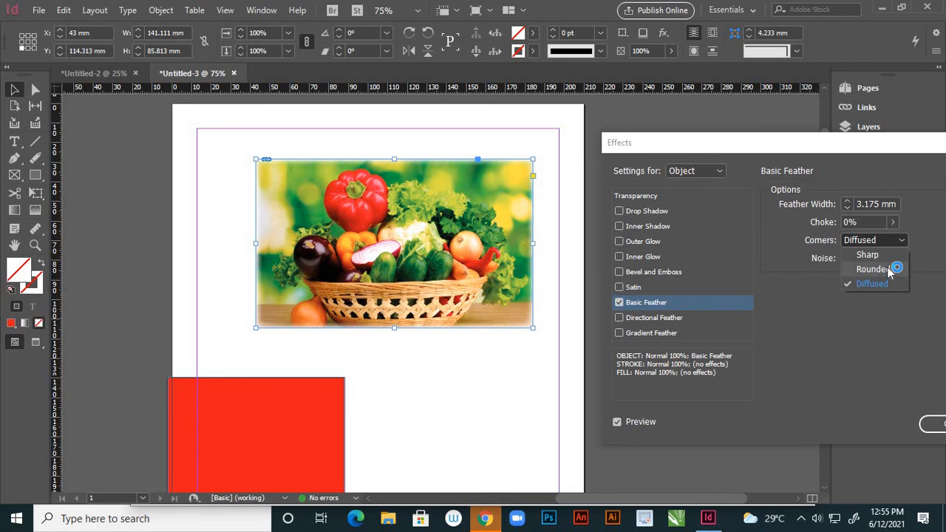
pyautogui.click(889, 270)
pyautogui.click(901, 244)
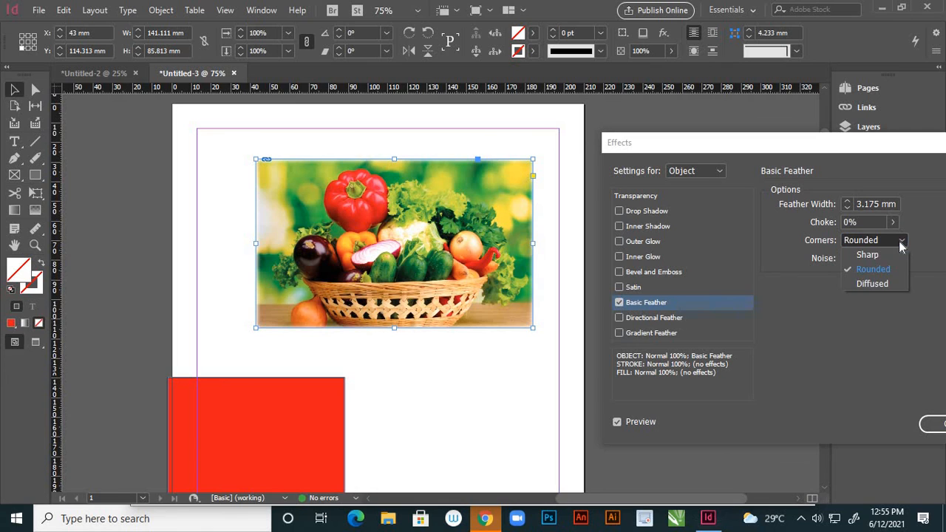
pyautogui.click(876, 285)
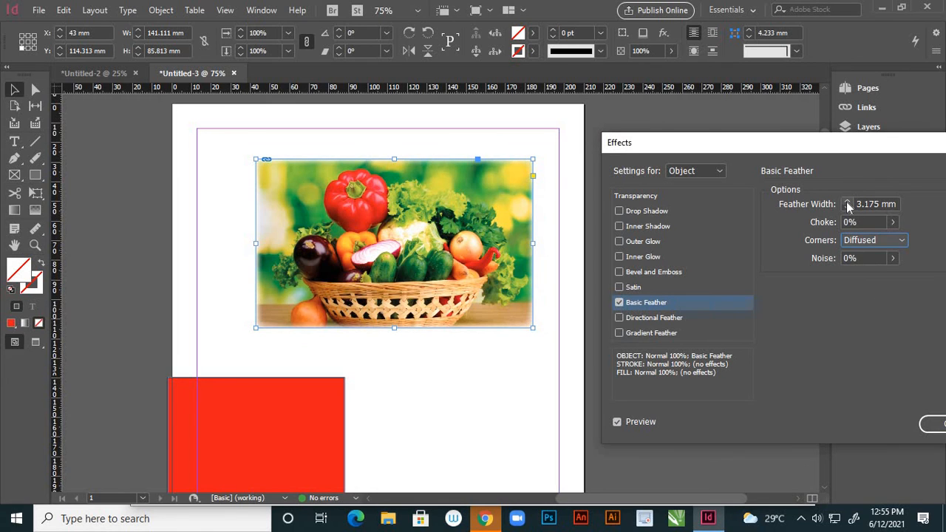
# Step: Set the picture's Basic Feather width to 15 mm
pyautogui.click(848, 207)
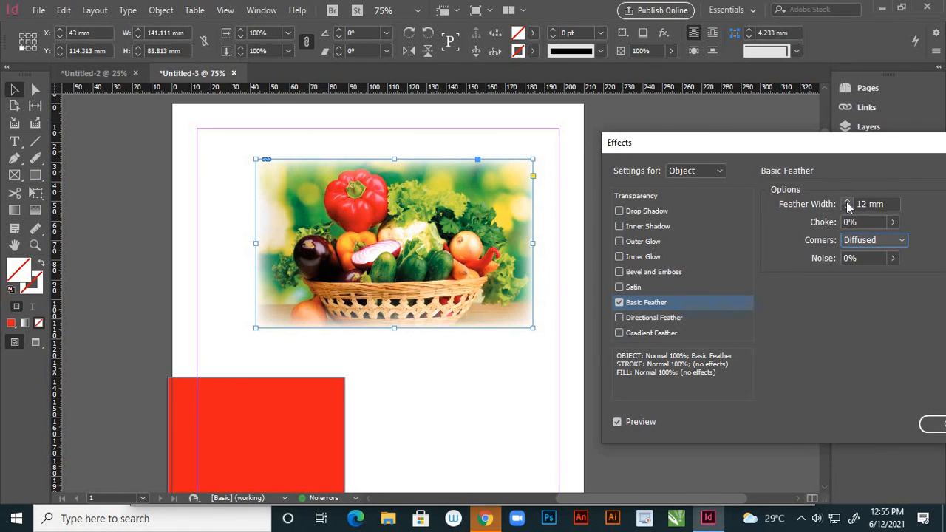
pyautogui.click(847, 207)
pyautogui.click(848, 207)
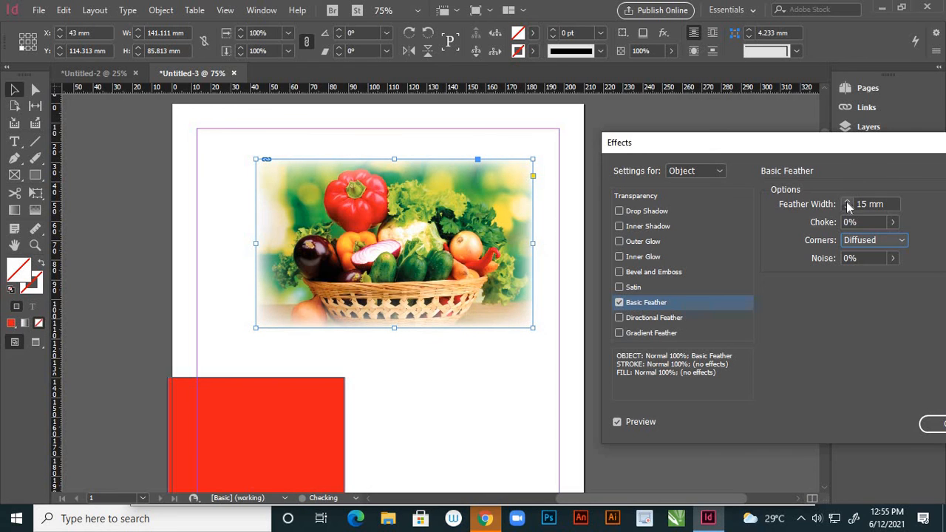
pyautogui.moveTo(783, 145); pyautogui.dragTo(851, 207)
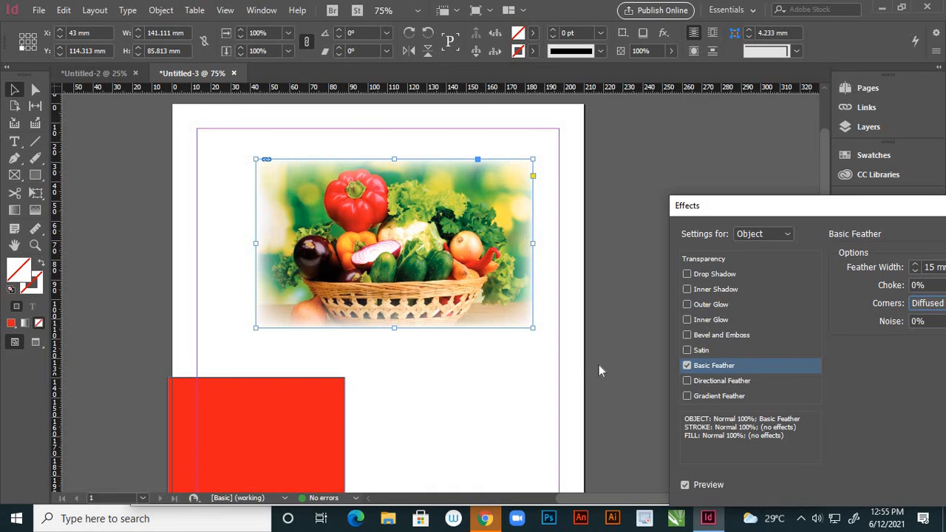
pyautogui.moveTo(739, 207); pyautogui.dragTo(625, 202)
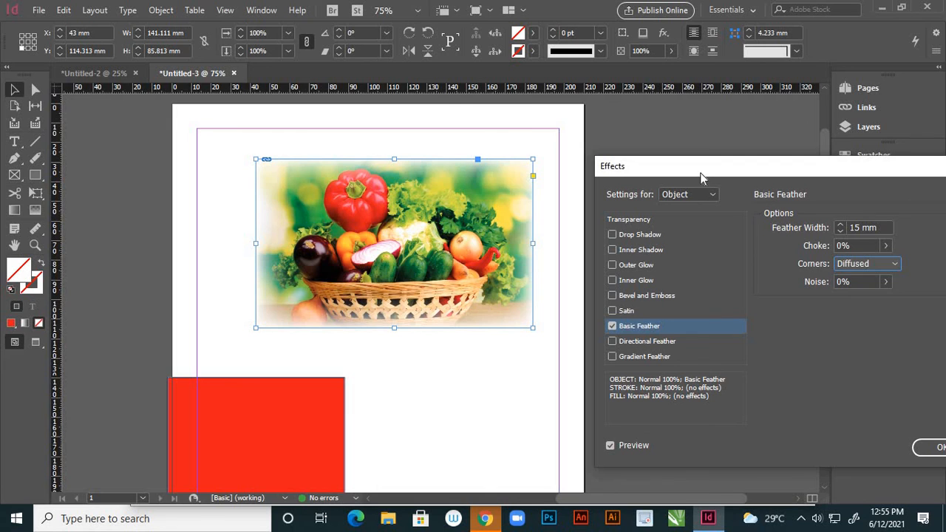
pyautogui.moveTo(705, 158); pyautogui.dragTo(702, 130)
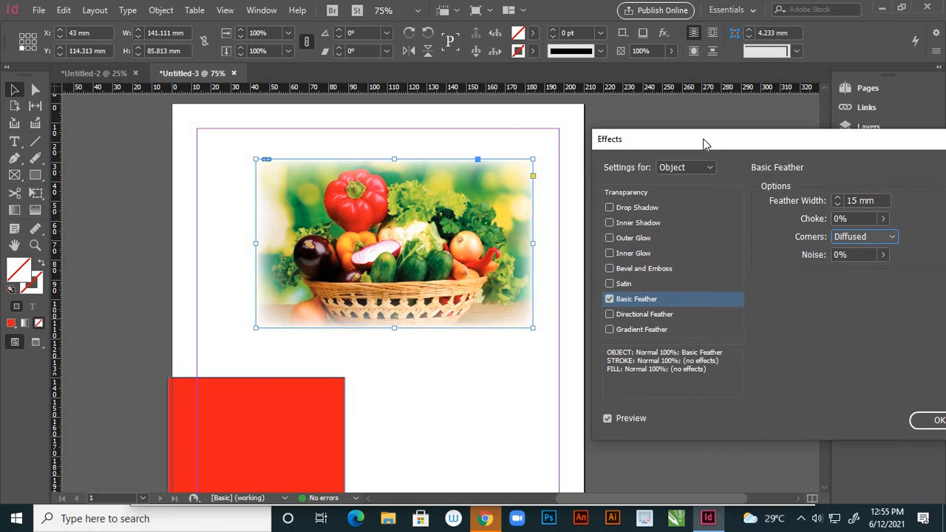
# Step: Replace the picture's Basic Feather with Directional Feather and then Gradient Feather, and show the Gradient Feather settings
pyautogui.click(609, 313)
pyautogui.click(610, 297)
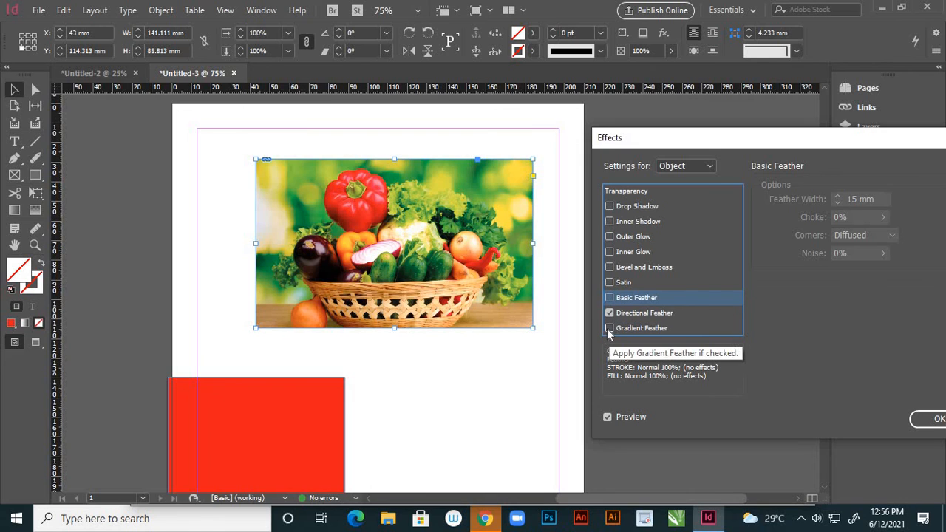
pyautogui.click(609, 329)
pyautogui.click(608, 313)
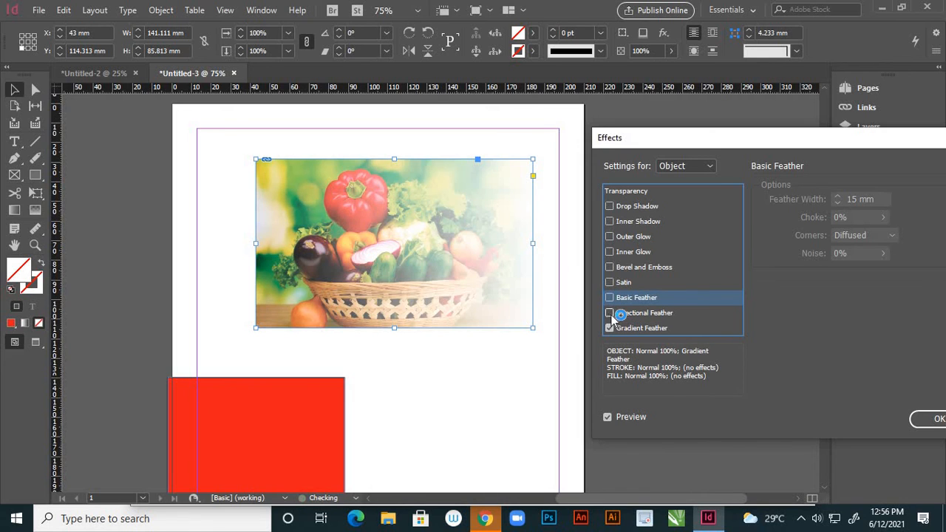
pyautogui.click(674, 325)
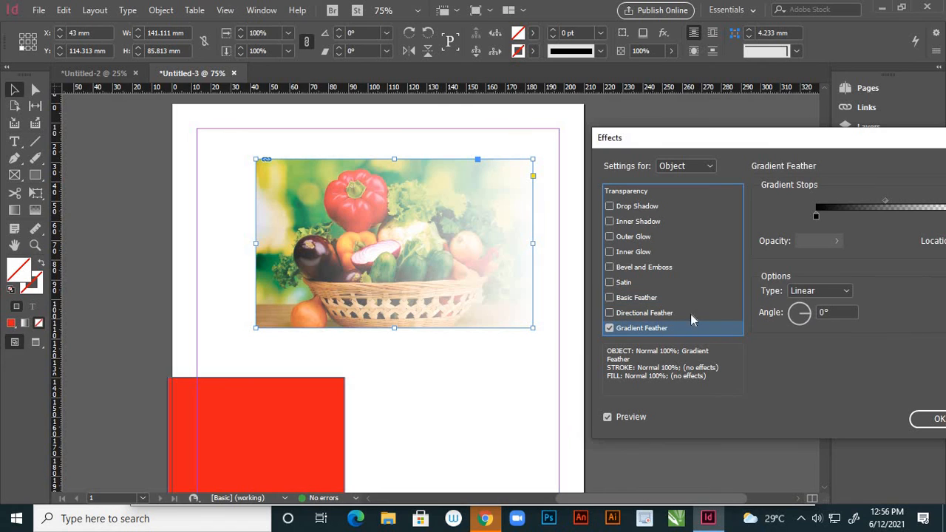
pyautogui.moveTo(815, 142); pyautogui.dragTo(734, 166)
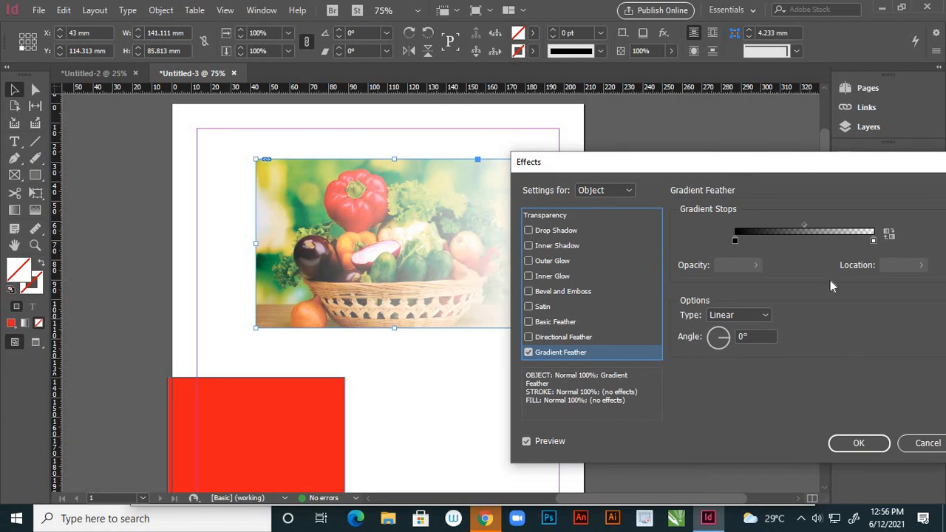
# Step: Select the gradient feather's two end stops, reverse the gradient and back, and set its type to Radial
pyautogui.moveTo(736, 244)
pyautogui.mouseDown()
pyautogui.moveTo(764, 245)
pyautogui.moveTo(735, 243)
pyautogui.mouseUp()
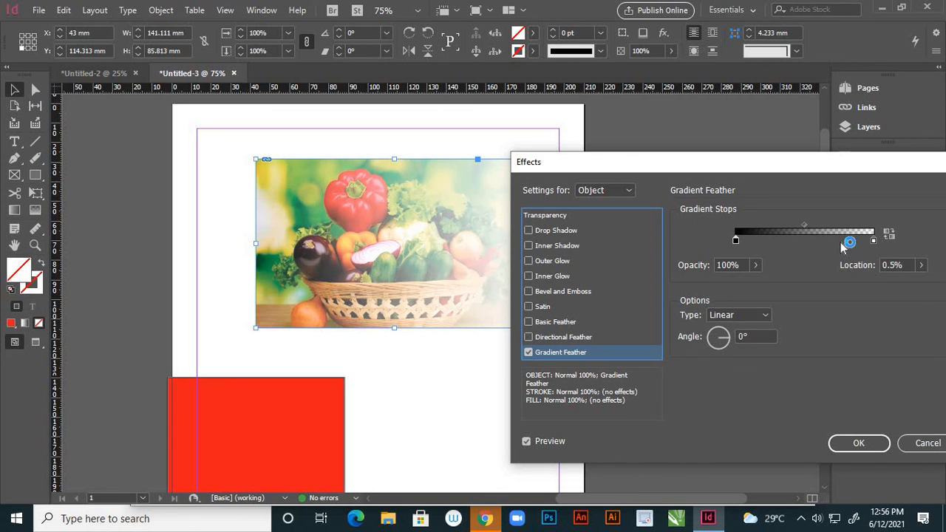
pyautogui.moveTo(873, 241)
pyautogui.mouseDown()
pyautogui.moveTo(806, 242)
pyautogui.moveTo(885, 244)
pyautogui.mouseUp()
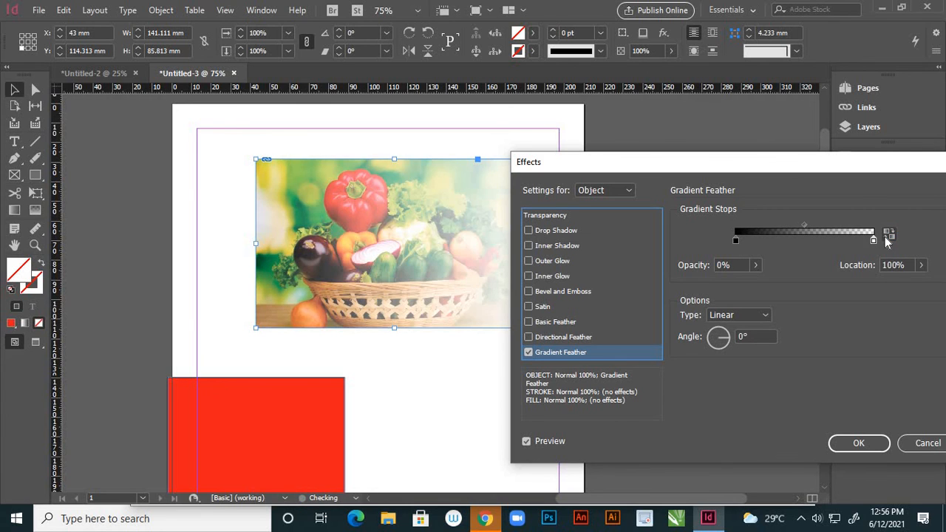
pyautogui.click(886, 237)
pyautogui.click(886, 237)
pyautogui.click(765, 316)
pyautogui.click(755, 344)
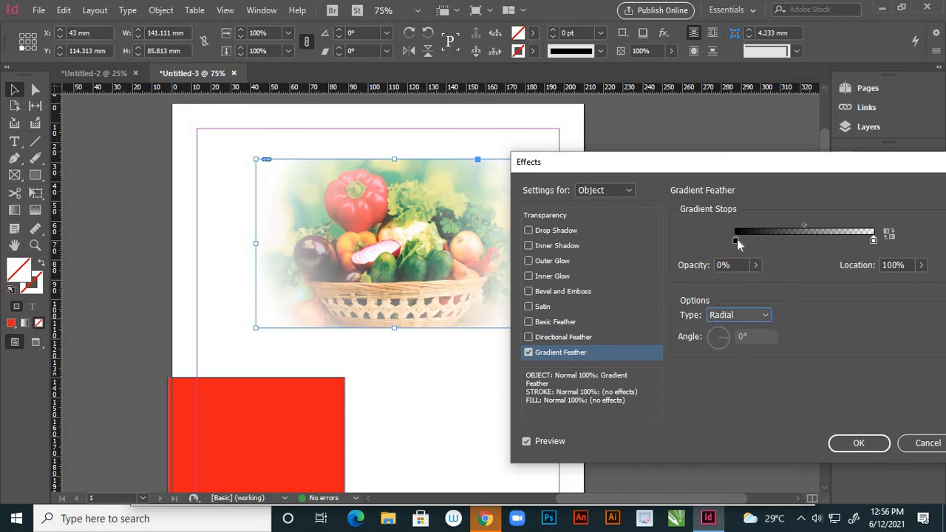
# Step: Move the radial gradient feather's opaque stop slightly inward, add a stop at 26.5%, and move the transparent stop to 74.5%
pyautogui.moveTo(736, 240); pyautogui.dragTo(750, 239)
pyautogui.click(772, 239)
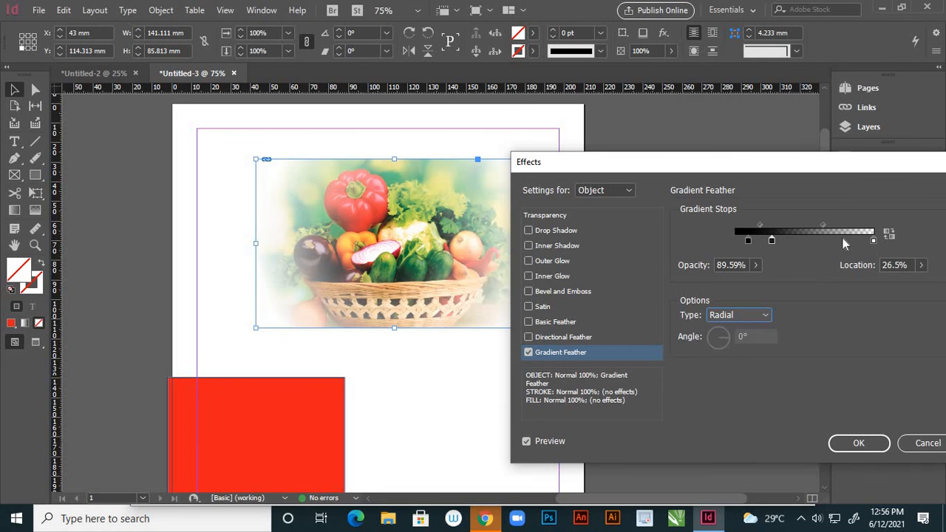
pyautogui.moveTo(872, 240); pyautogui.dragTo(838, 240)
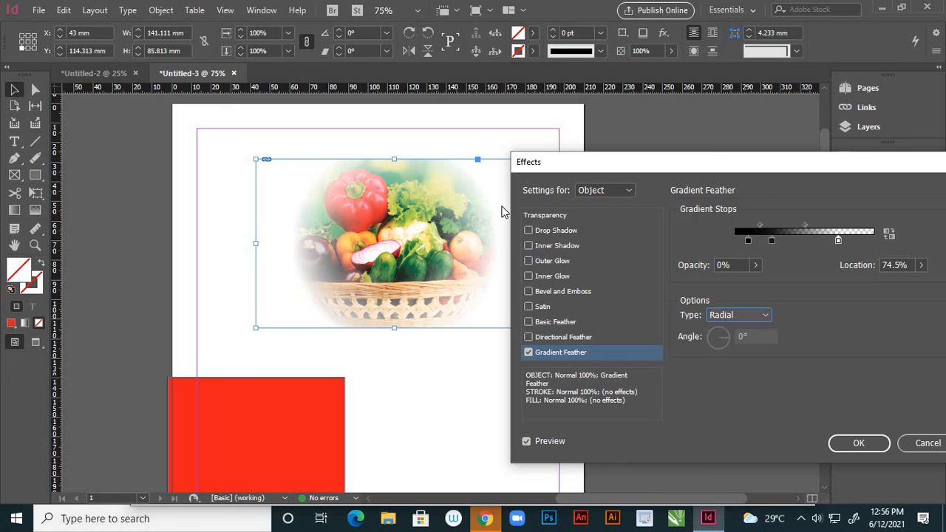
# Step: Reverse the radial gradient feather's stops and restore their original direction
pyautogui.moveTo(649, 168); pyautogui.dragTo(667, 189)
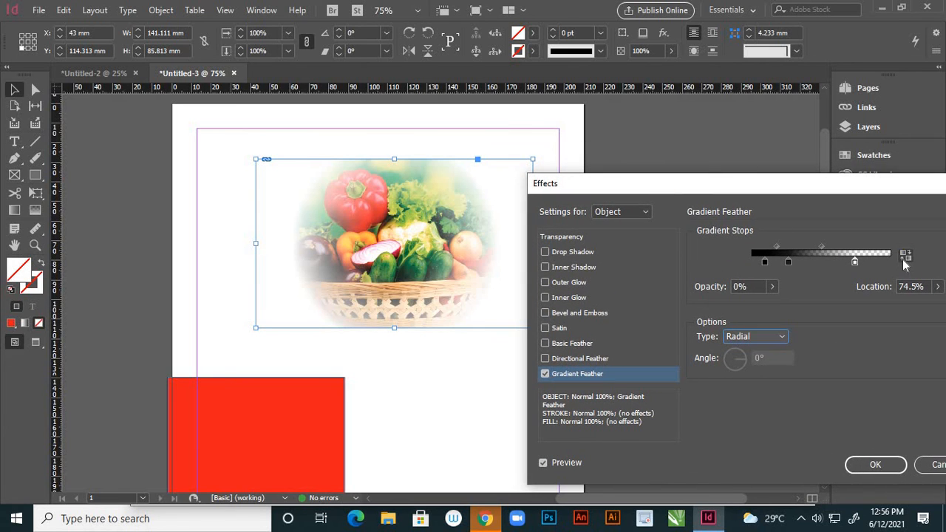
pyautogui.click(905, 257)
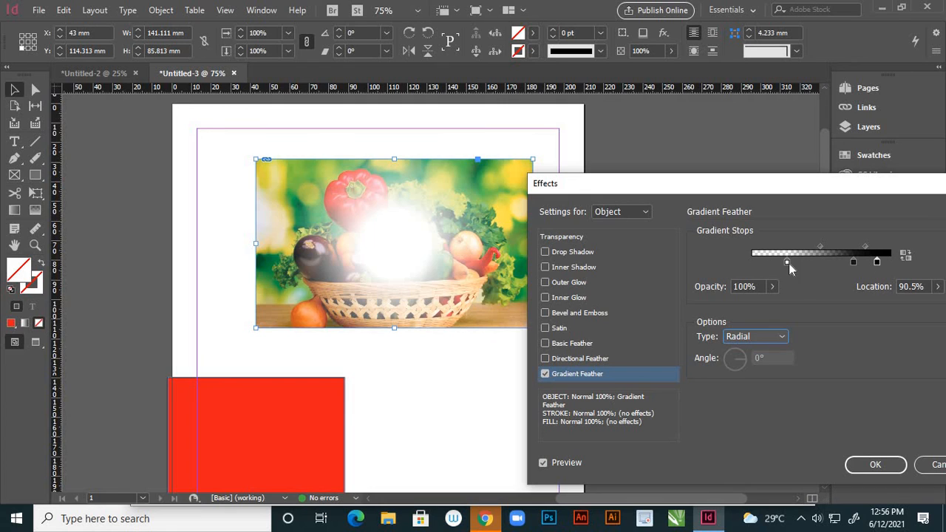
pyautogui.click(903, 259)
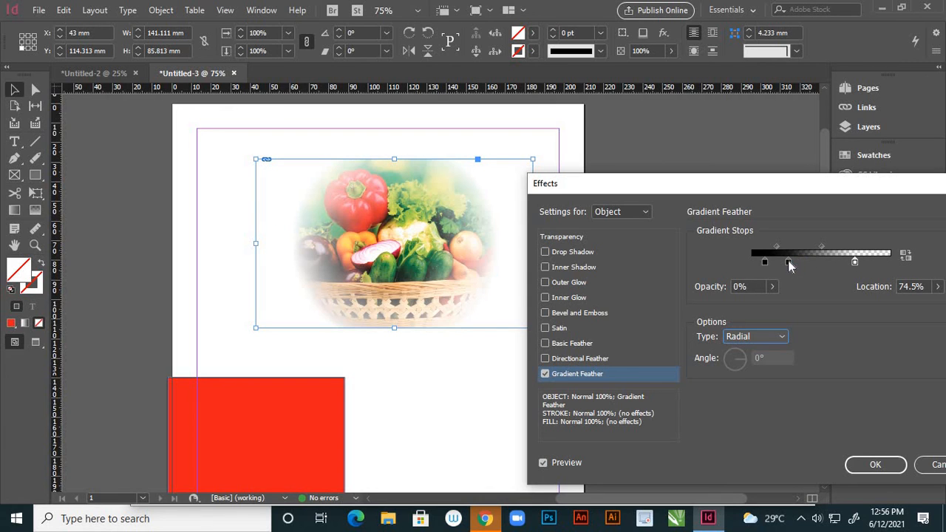
# Step: Remove the gradient feather's 100% opacity stop and place the remaining 89.59% opacity stop at 23%
pyautogui.moveTo(789, 265); pyautogui.dragTo(712, 266)
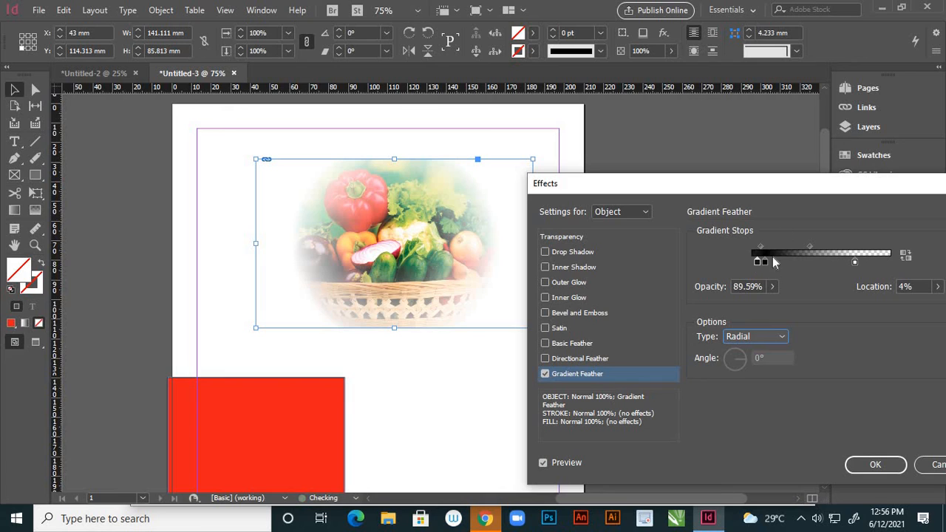
pyautogui.moveTo(756, 265); pyautogui.dragTo(872, 327)
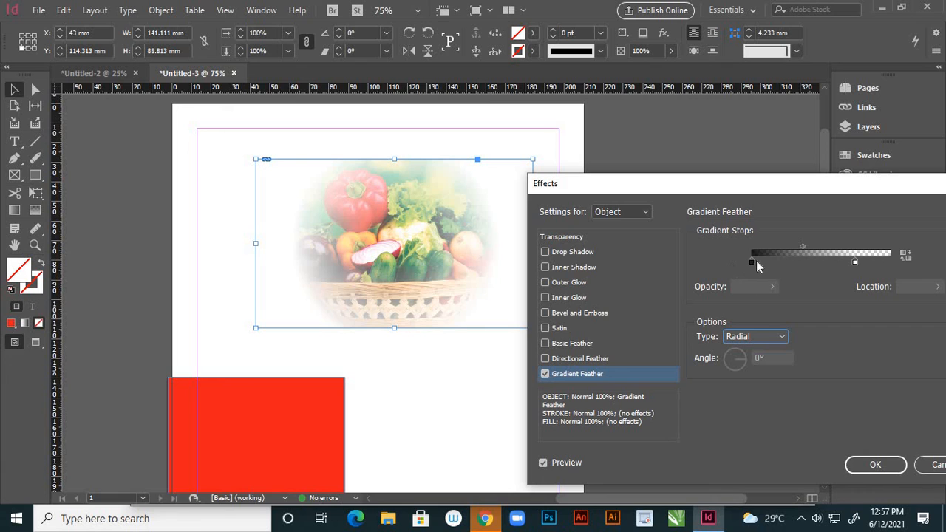
pyautogui.moveTo(752, 261); pyautogui.dragTo(785, 262)
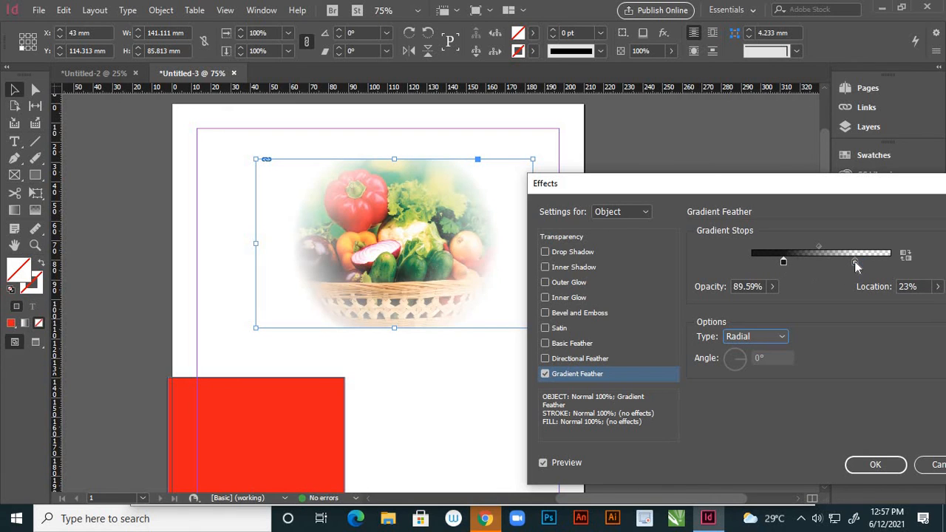
# Step: Fine-tune the radial gradient feather by placing the 89.59% opacity stop at 31% and the transparent stop at 77.5%
pyautogui.moveTo(854, 261); pyautogui.dragTo(863, 262)
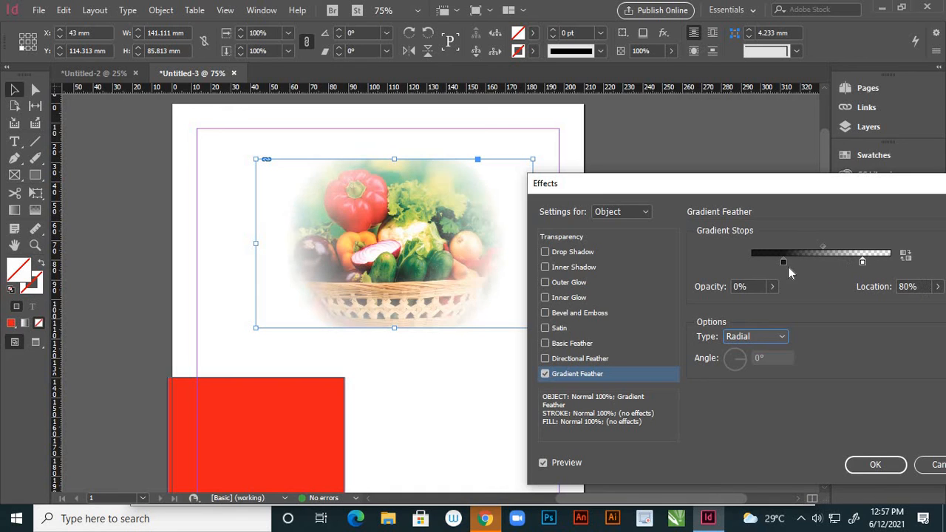
pyautogui.moveTo(784, 262); pyautogui.dragTo(794, 262)
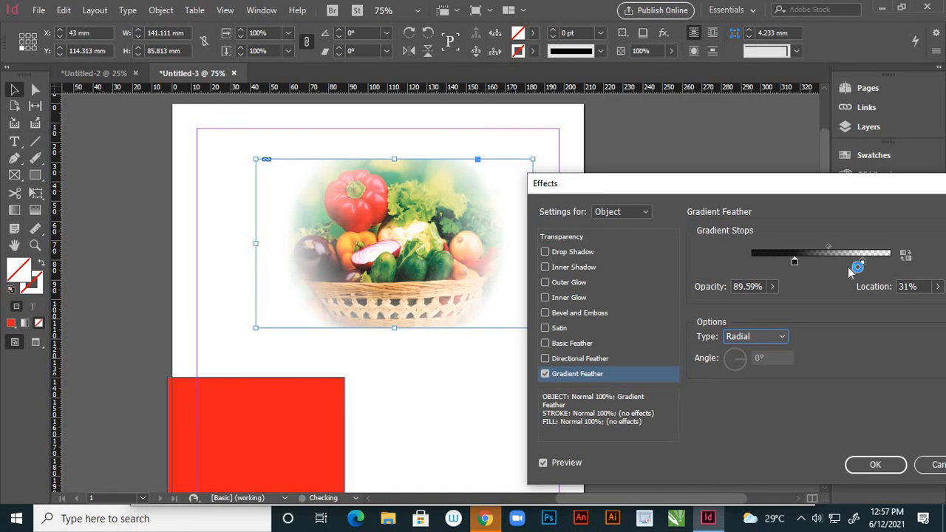
pyautogui.moveTo(863, 261); pyautogui.dragTo(859, 261)
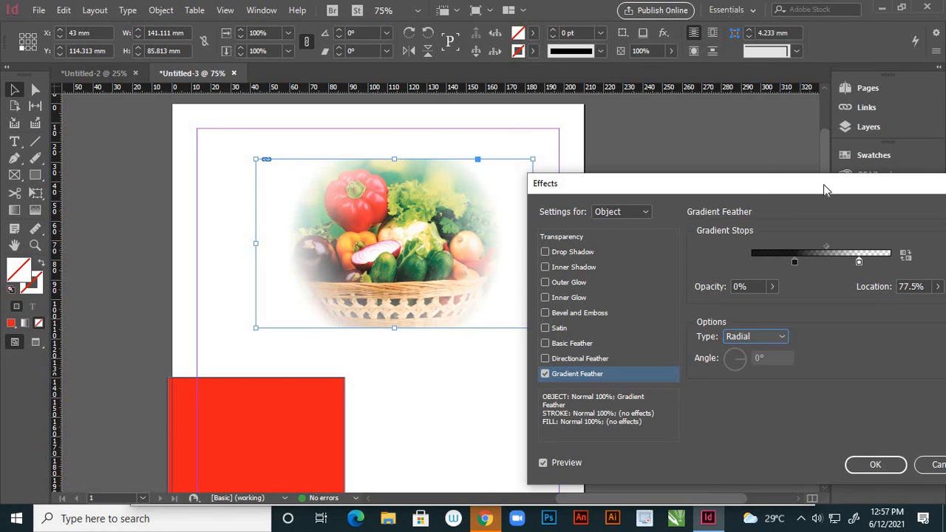
pyautogui.moveTo(823, 184); pyautogui.dragTo(761, 154)
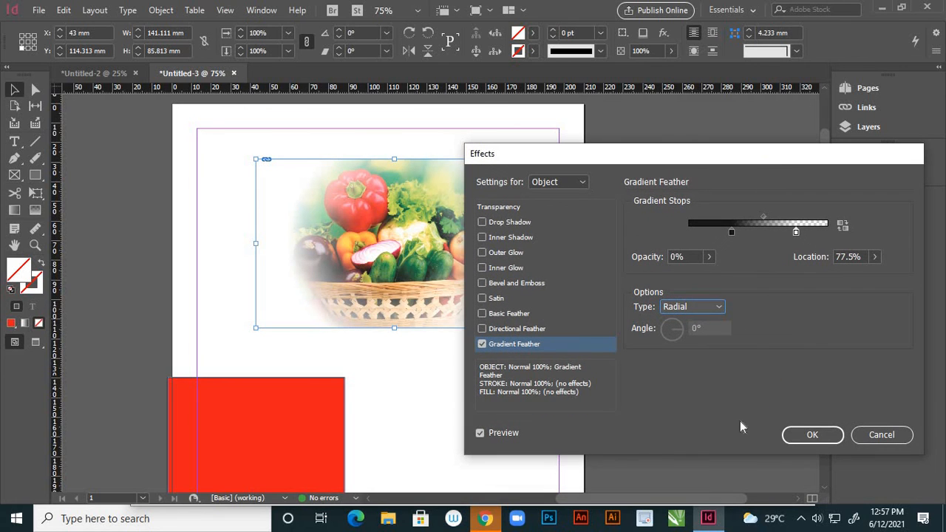
# Step: Apply the radial gradient feather to the vegetable picture and move the red rectangle beneath it, to X 71.25 mm, Y 204 mm
pyautogui.click(795, 436)
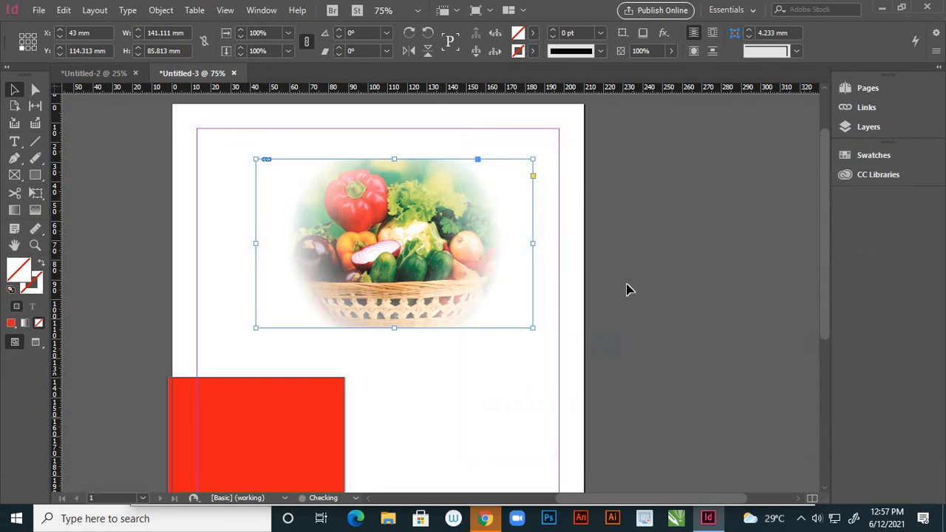
pyautogui.click(602, 231)
pyautogui.hotkey('ctrl', '-')
pyautogui.hotkey('ctrl', '-')
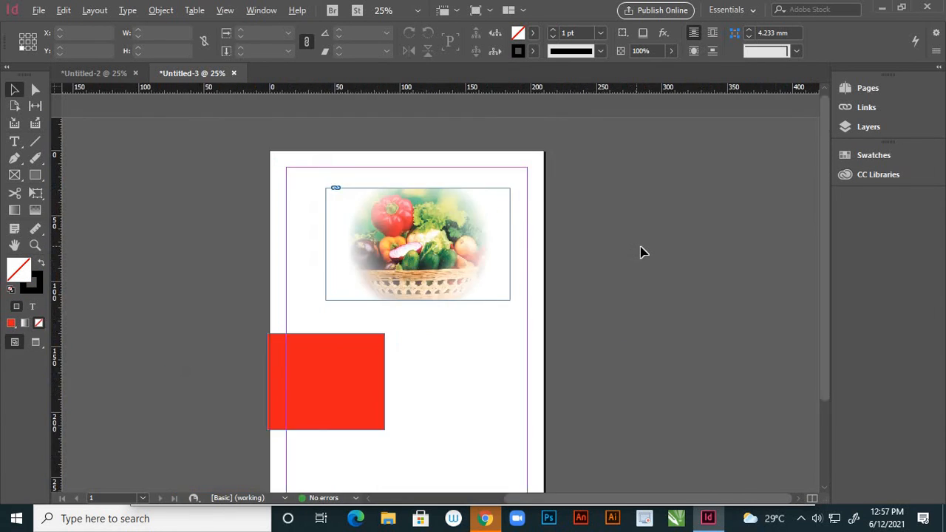
pyautogui.hotkey('ctrl', '=')
pyautogui.click(640, 386)
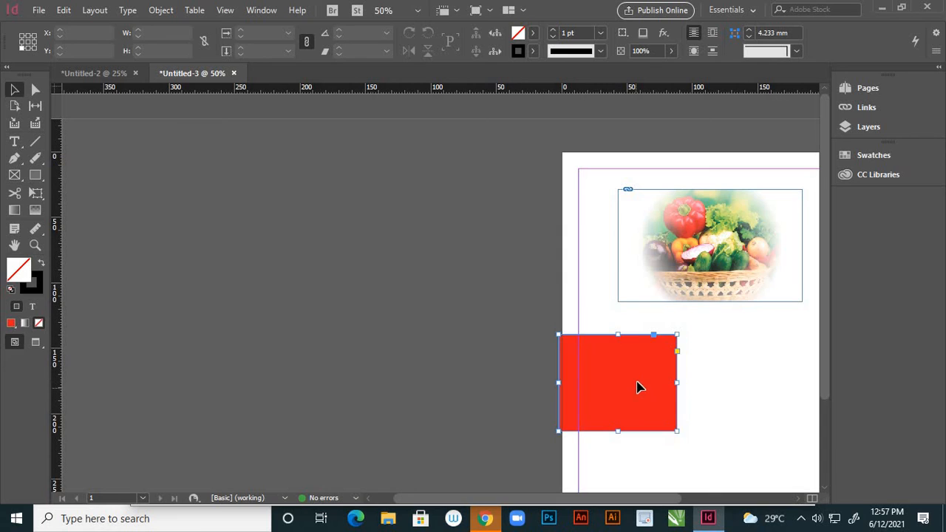
pyautogui.moveTo(640, 387); pyautogui.dragTo(725, 369)
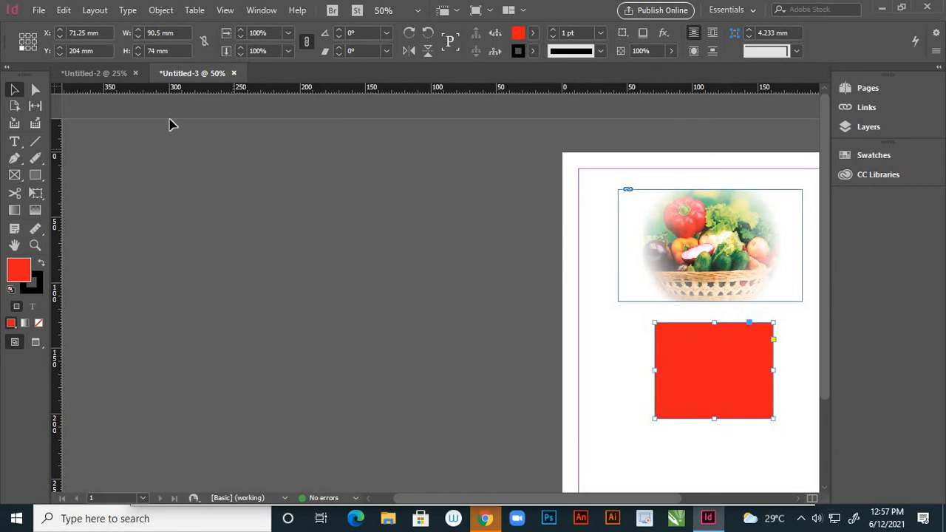
# Step: Review the path finder example shapes in the Untitled-2 document and return to Untitled-3
pyautogui.click(120, 73)
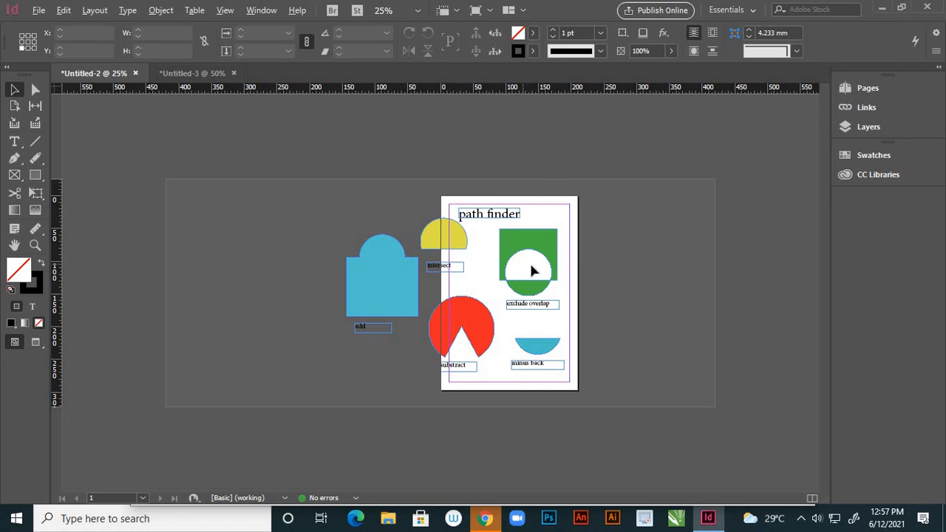
pyautogui.hotkey('ctrl', '=')
pyautogui.press('alt')
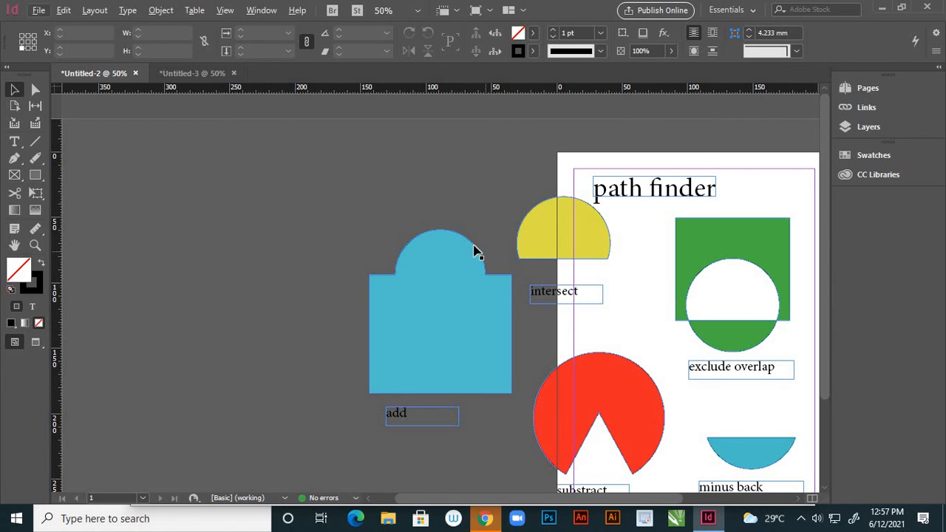
pyautogui.press('alt')
pyautogui.scroll(-1, 684, 281)
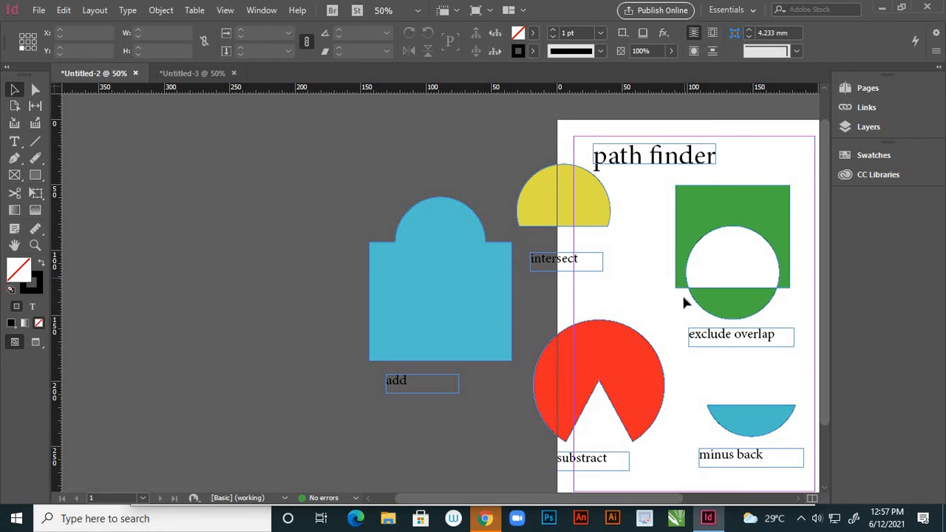
pyautogui.click(211, 75)
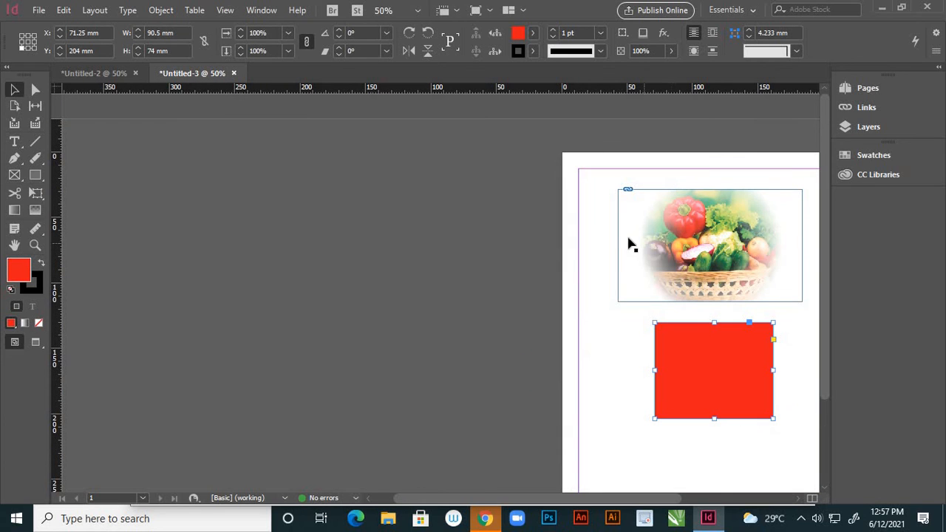